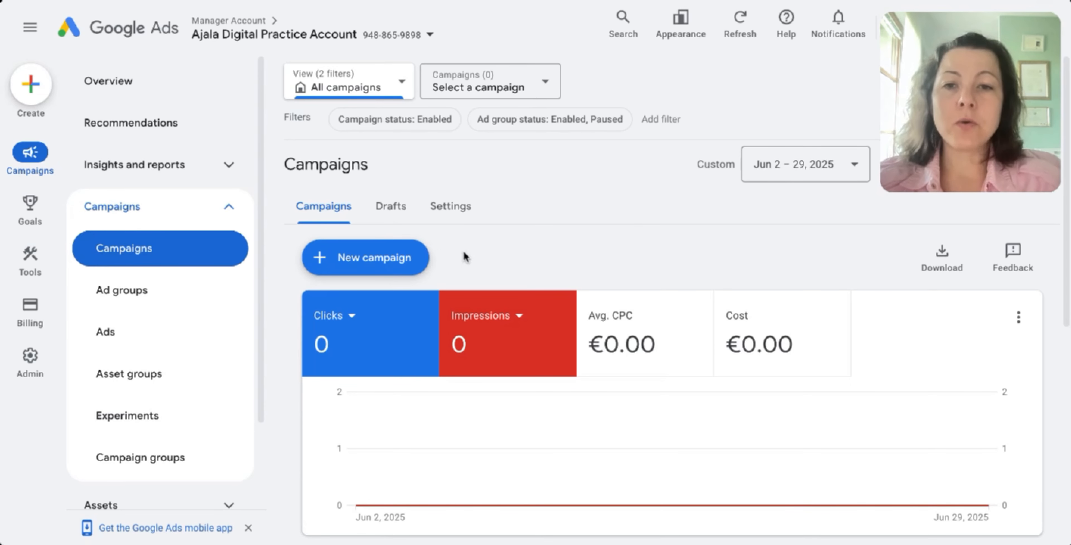
Start a new campaign without guidance and choose Video as the campaign type
left_click(358, 257)
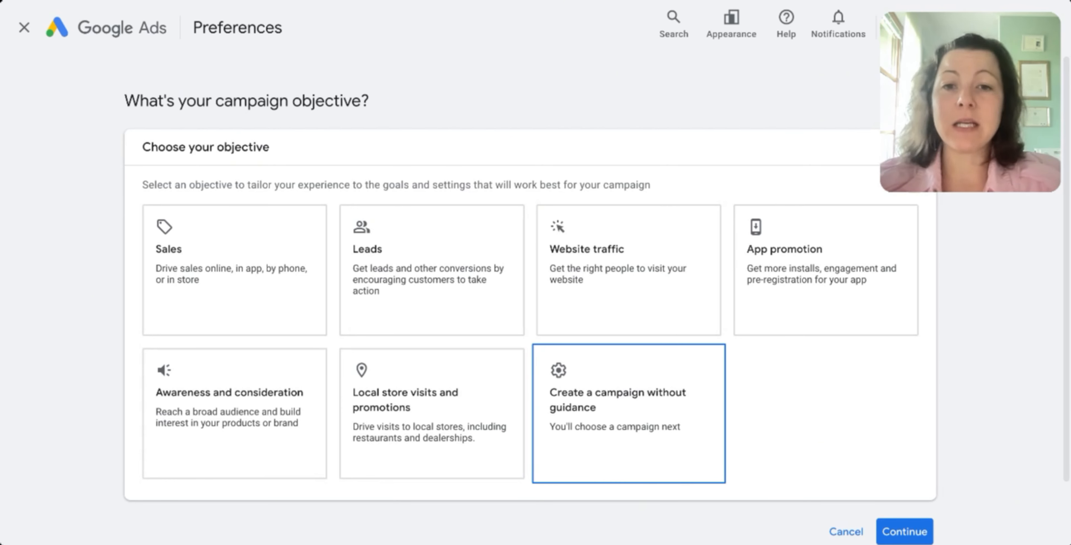
left_click(846, 308)
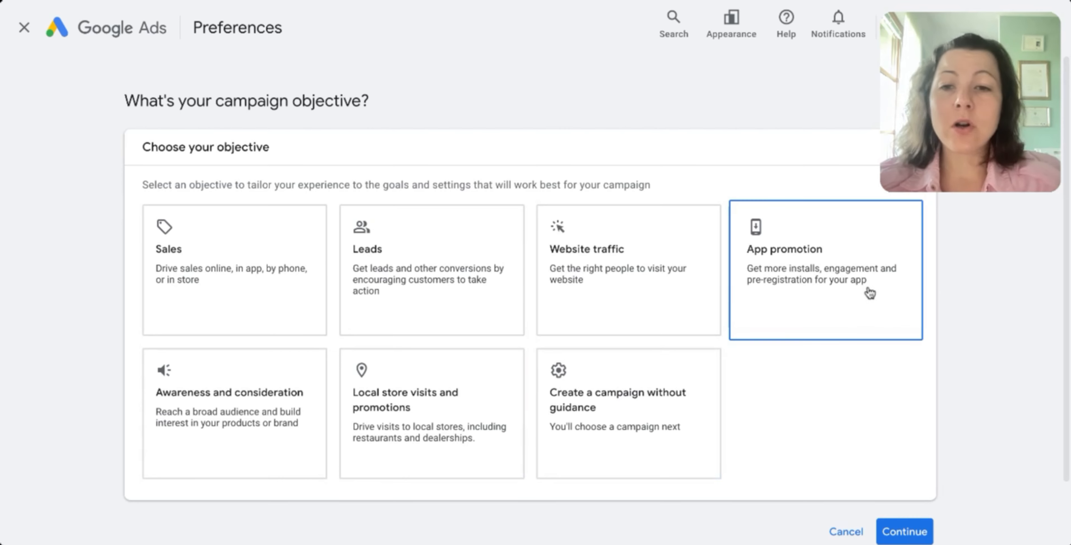
left_click(619, 416)
scroll(985, 232, "down", 9)
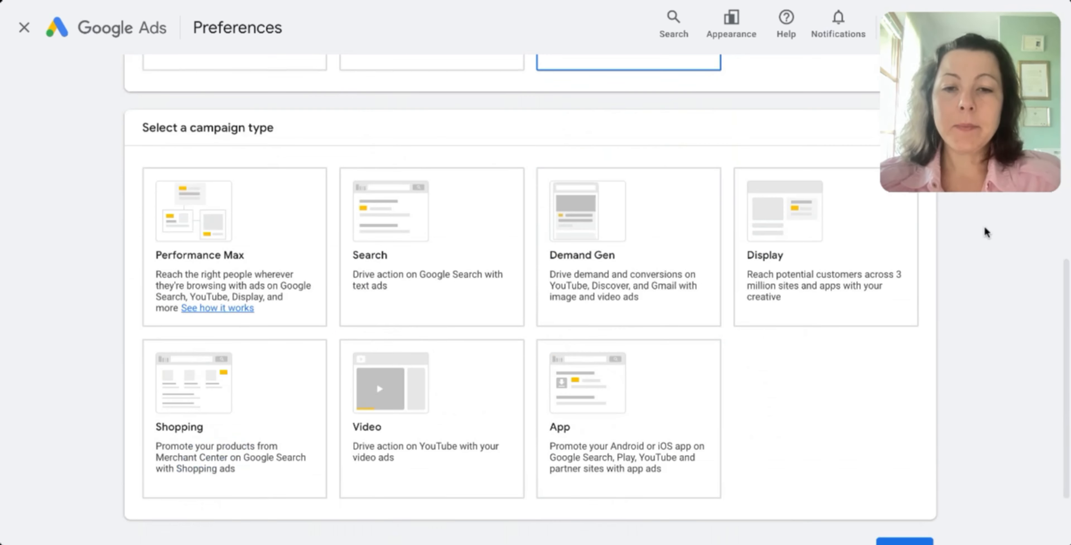
left_click(457, 410)
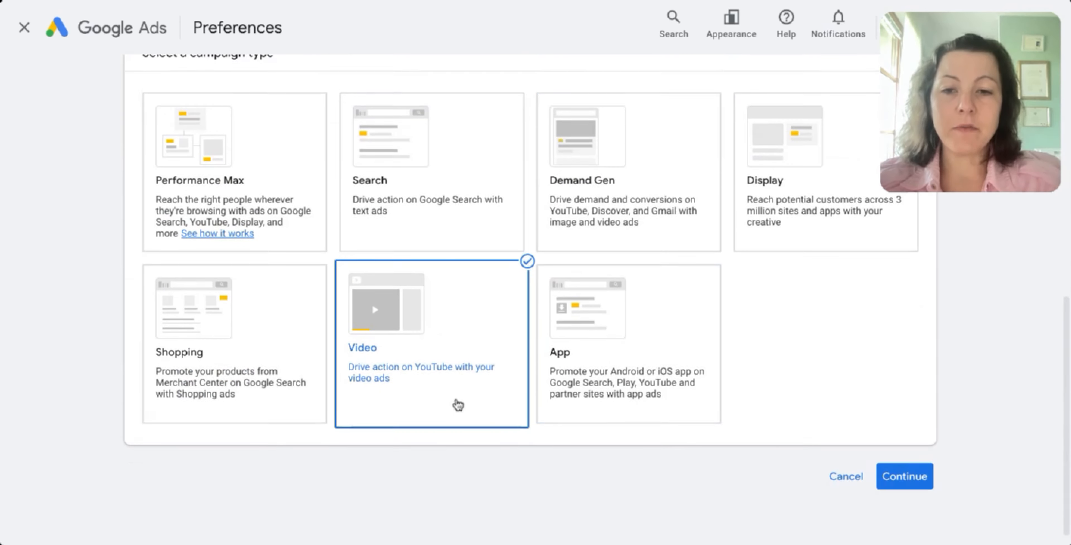
Review the available video campaign subtypes, from Video views and Video reach through Drive conversions, Ad sequence and Audio reach
scroll(944, 270, "down", 5)
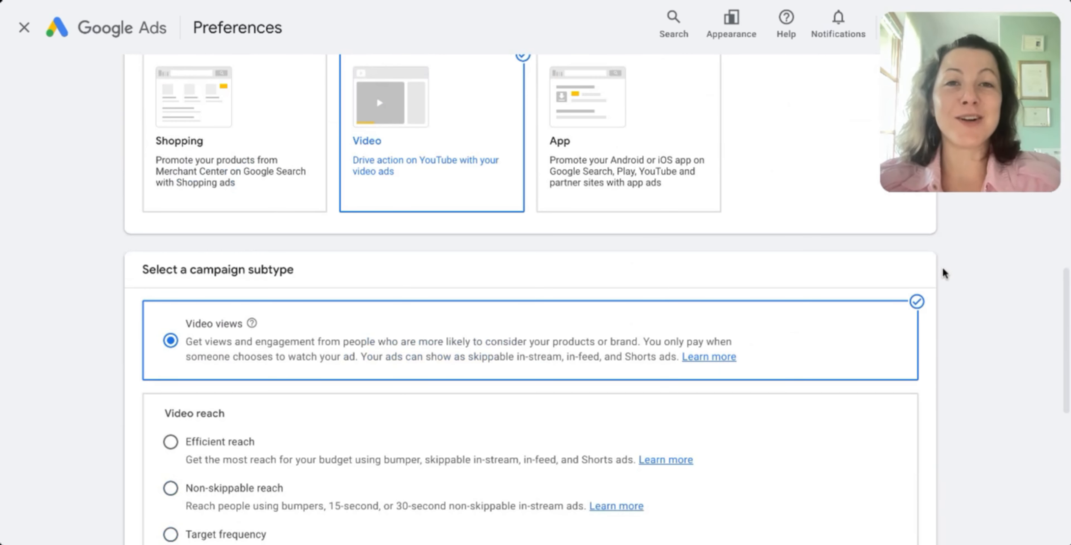
scroll(963, 272, "down", 3)
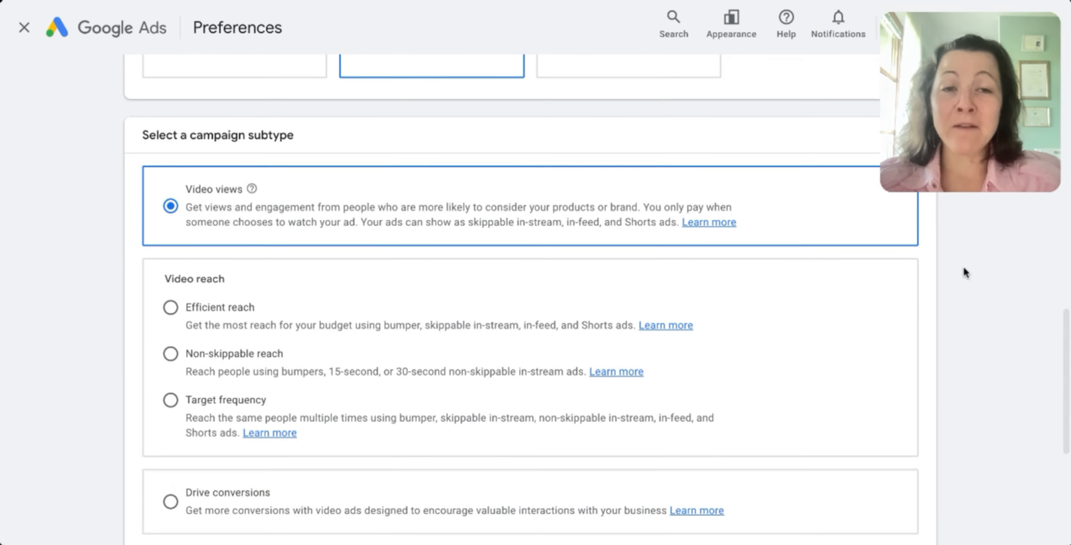
scroll(964, 273, "down", 2)
scroll(963, 267, "down", 3)
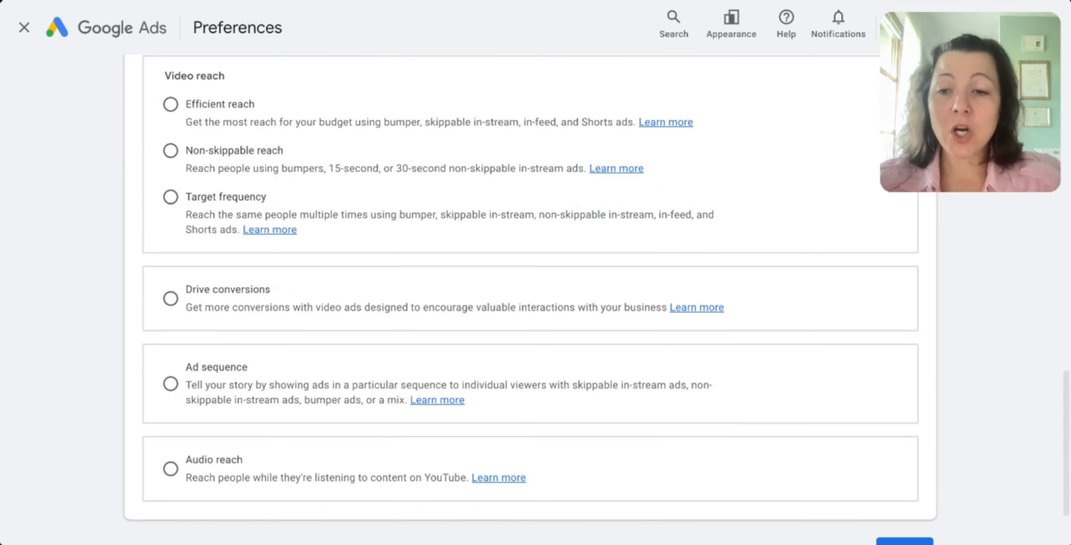
scroll(520, 291, "up", 2)
scroll(520, 292, "down", 1)
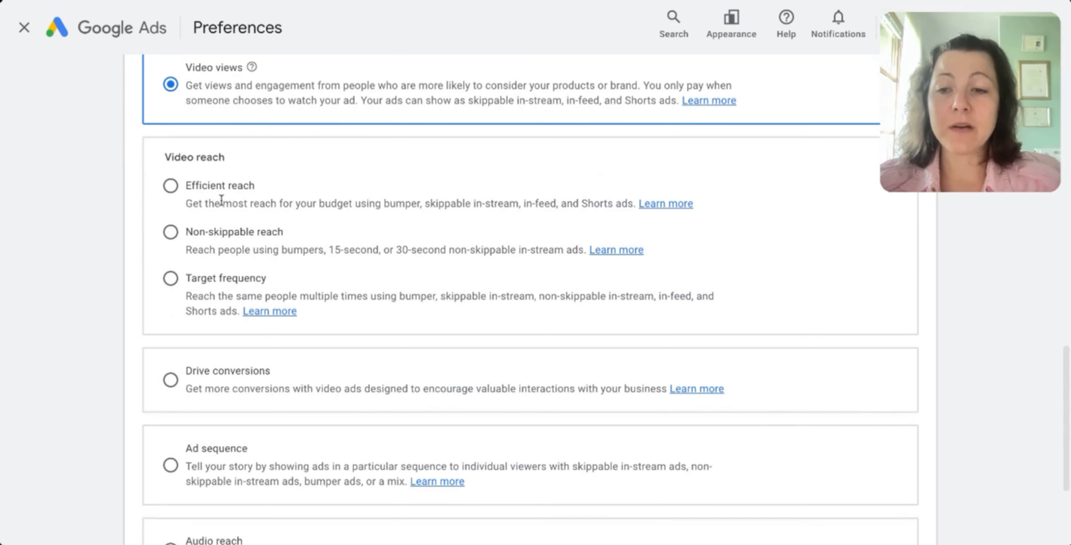
scroll(198, 108, "down", 1)
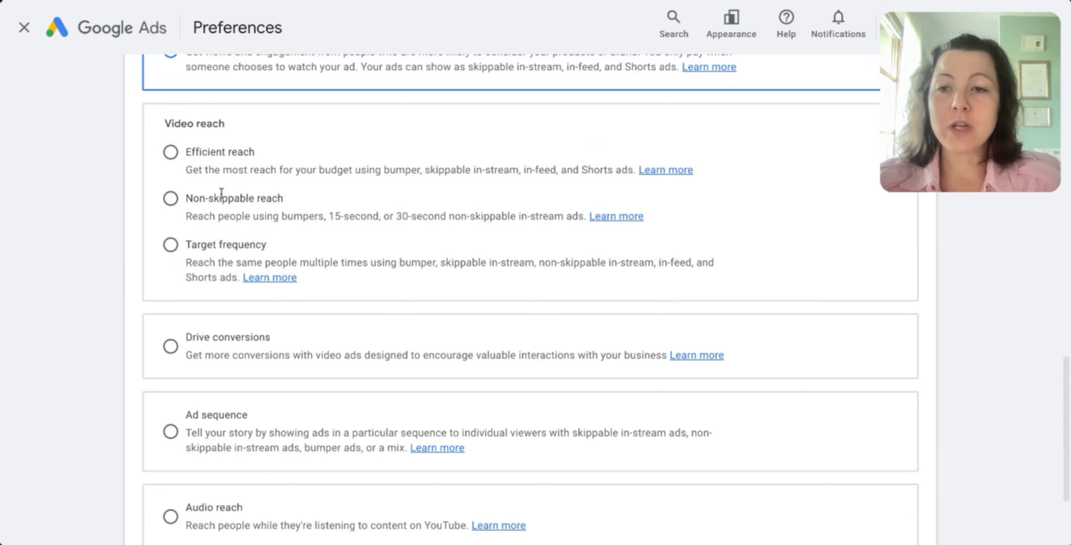
left_click_drag(186, 198, 340, 203)
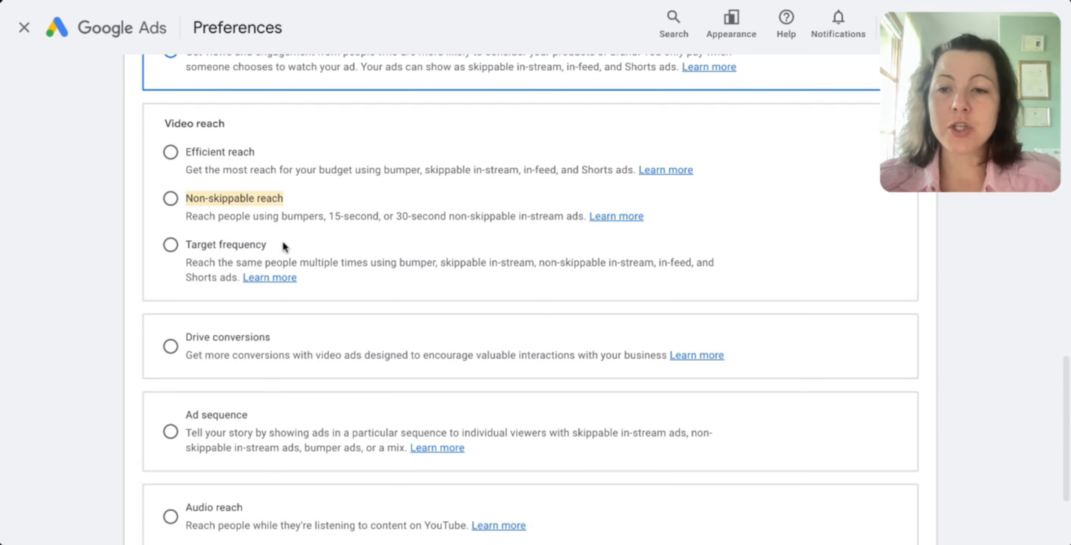
left_click_drag(284, 247, 186, 248)
left_click_drag(278, 338, 223, 343)
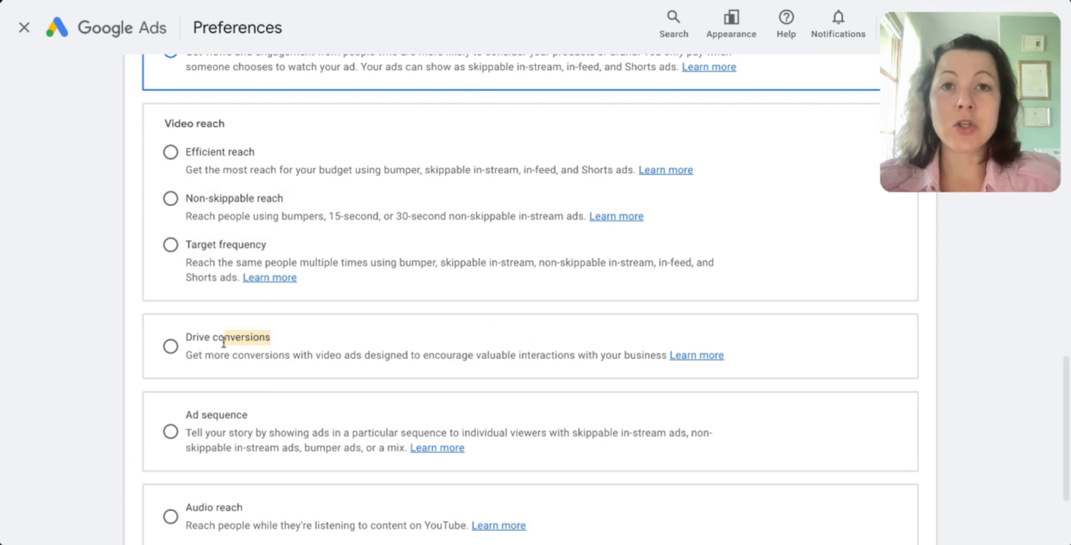
left_click_drag(248, 415, 186, 416)
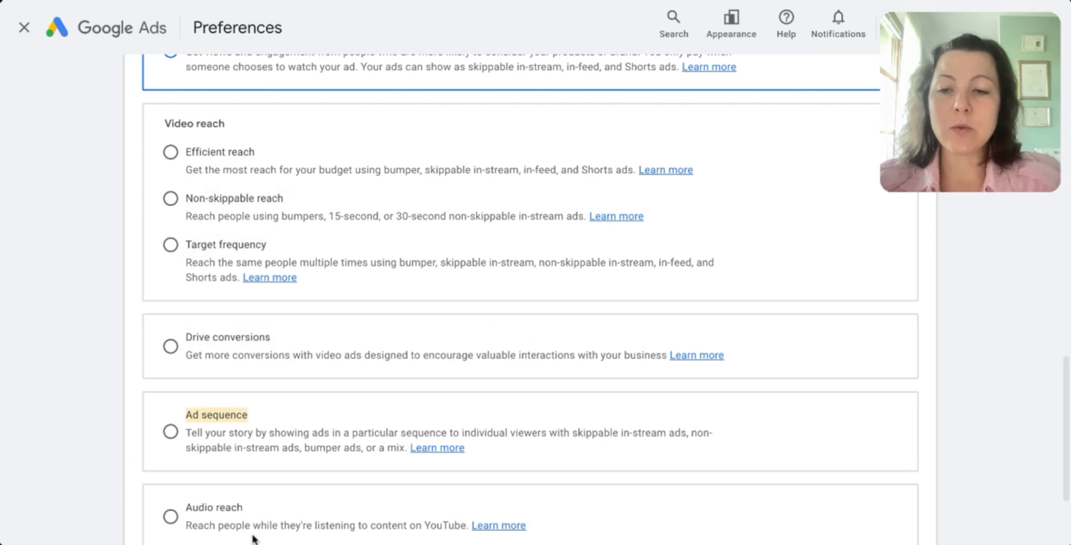
left_click_drag(248, 508, 183, 512)
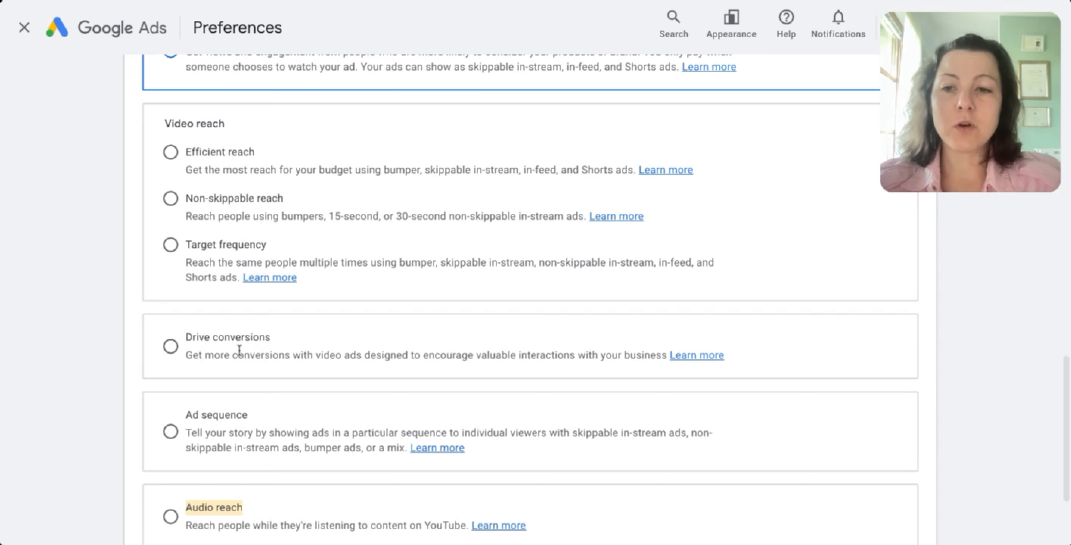
Open the campaign setup for the Drive conversions subtype, and leave it without saving the campaign
left_click(166, 348)
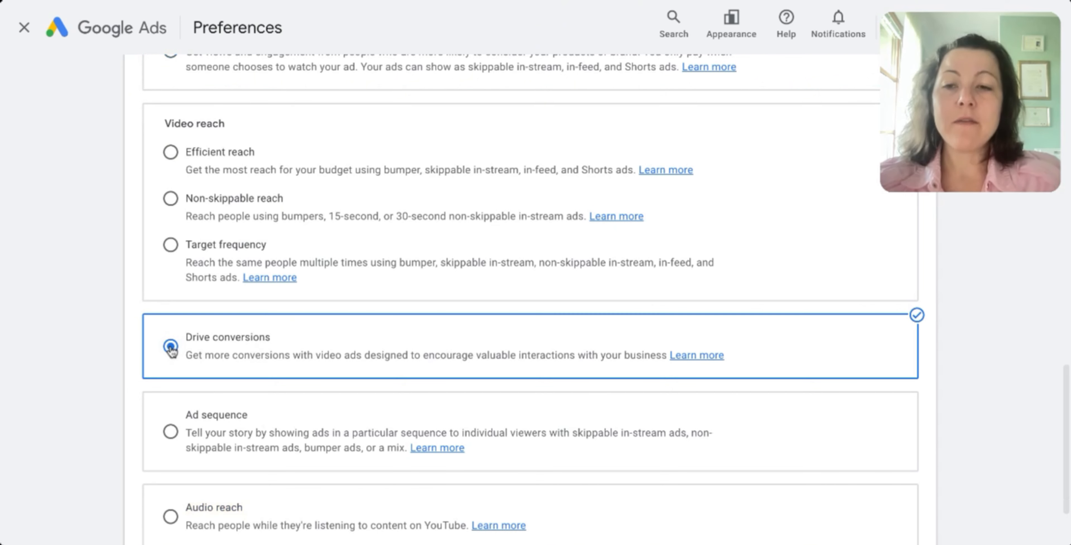
scroll(800, 340, "down", 8)
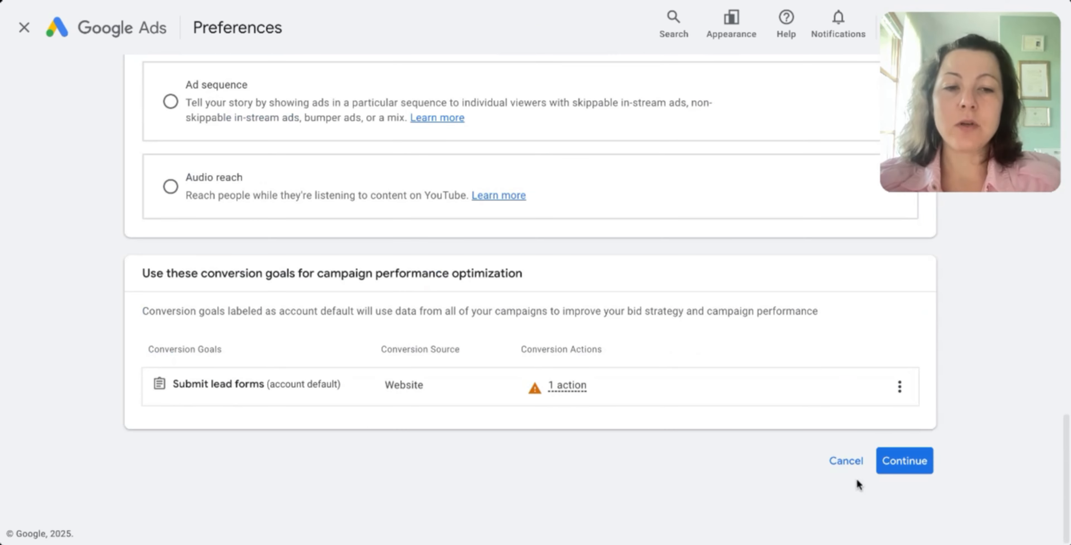
left_click(922, 465)
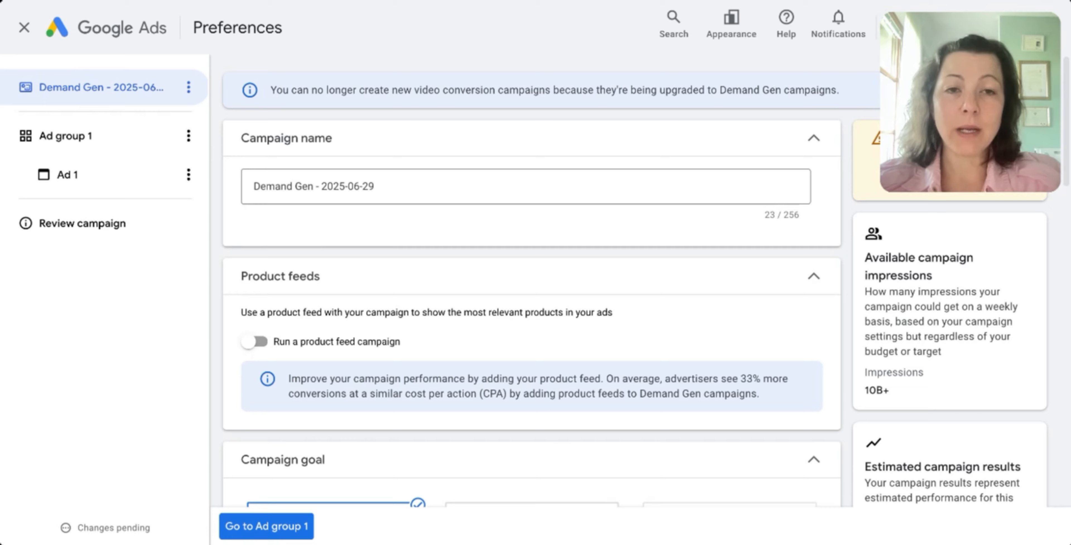
left_click(24, 27)
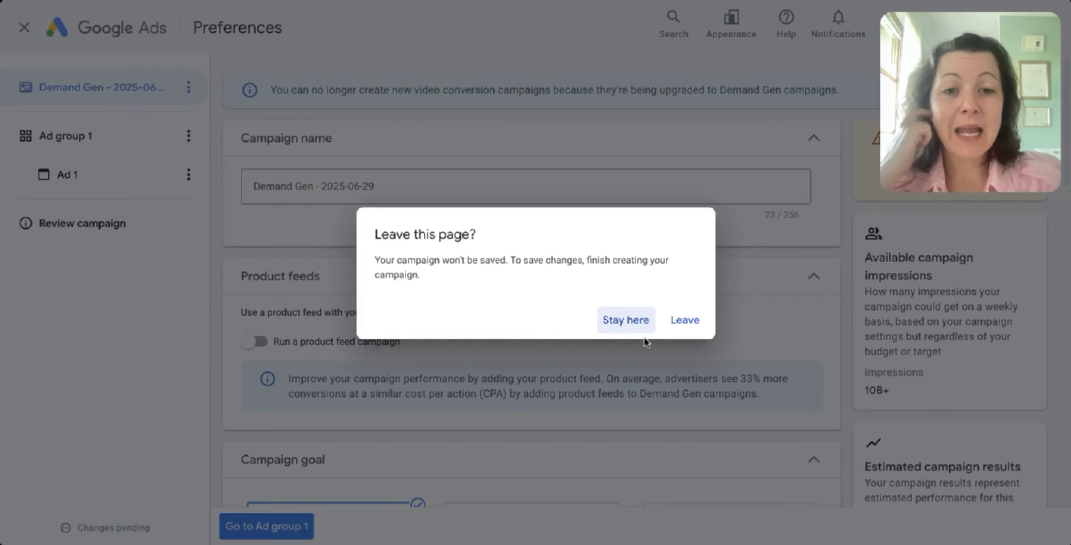
left_click(685, 322)
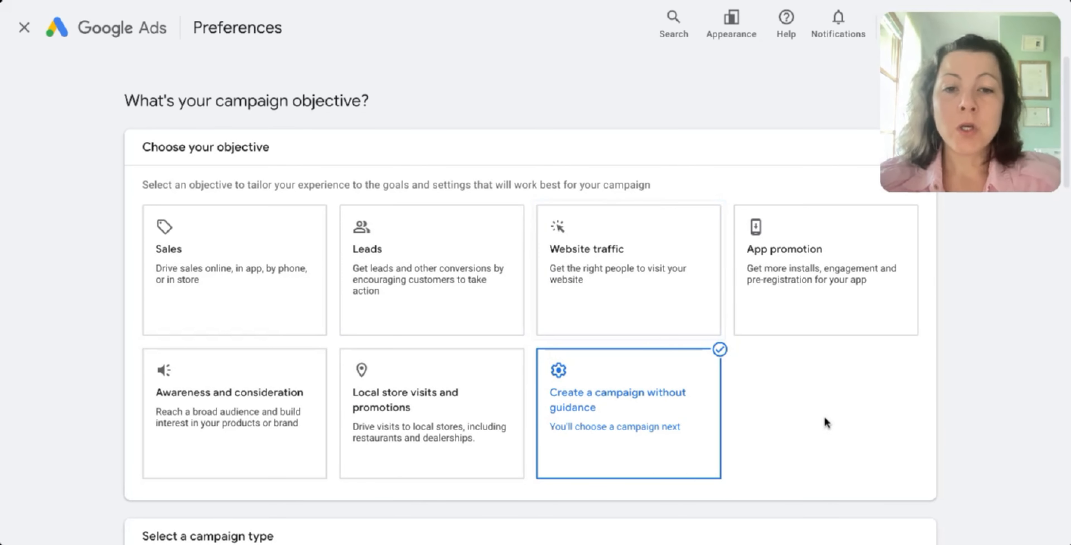
Return to the campaign subtype list and go over the subtypes other than Drive conversions, down to Audio reach
scroll(829, 418, "down", 10)
scroll(837, 411, "down", 10)
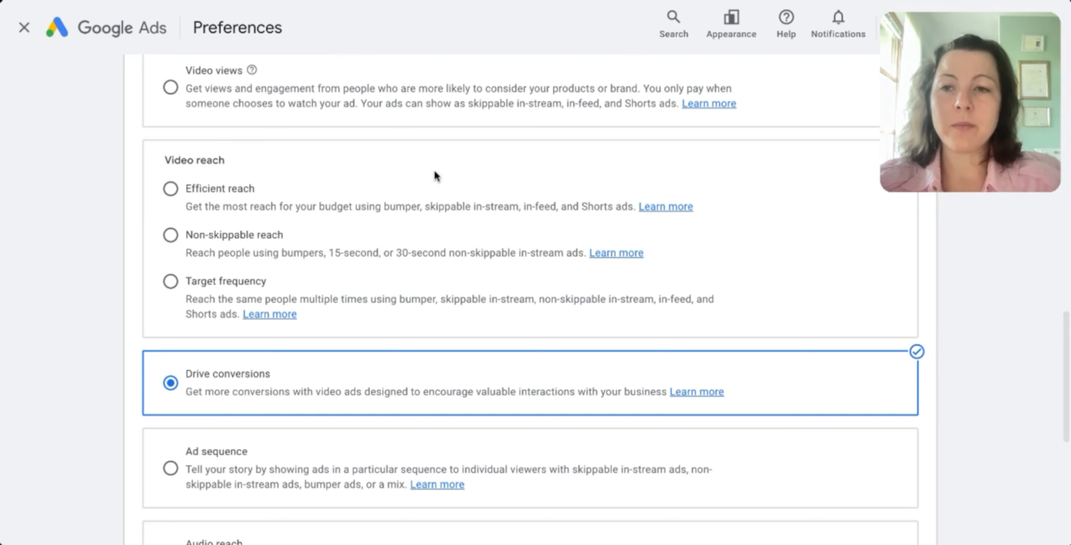
left_click_drag(186, 70, 228, 74)
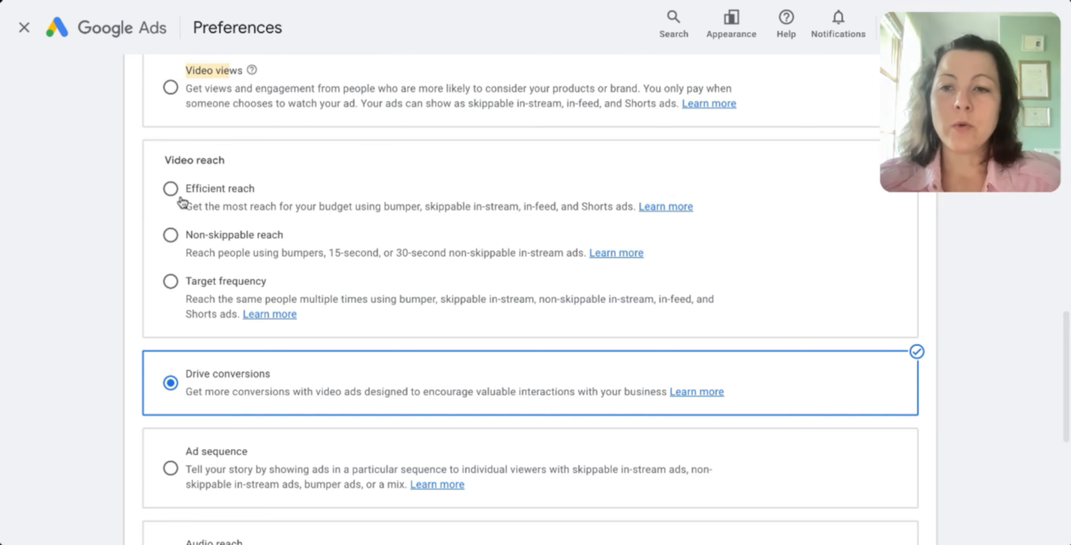
left_click_drag(185, 190, 254, 190)
left_click_drag(187, 235, 282, 236)
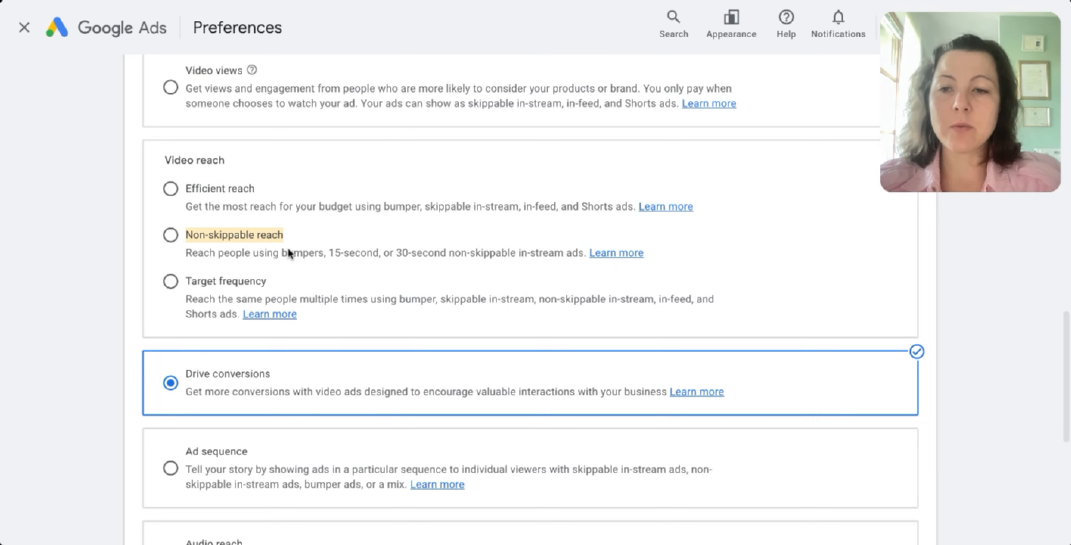
left_click_drag(270, 299, 186, 281)
left_click_drag(255, 451, 187, 449)
left_click(68, 352)
scroll(182, 380, "down", 1)
scroll(185, 385, "down", 2)
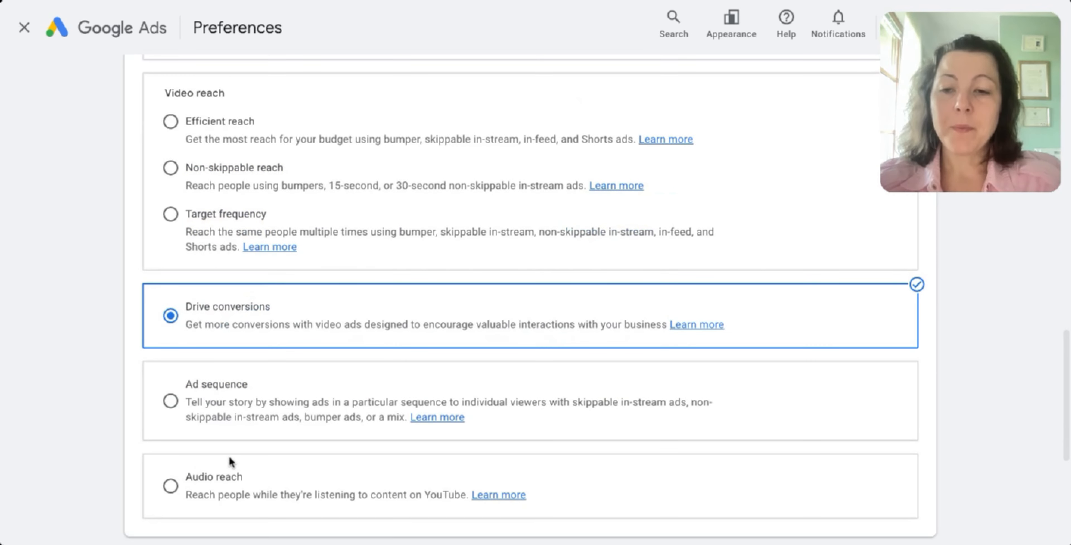
left_click_drag(250, 476, 177, 474)
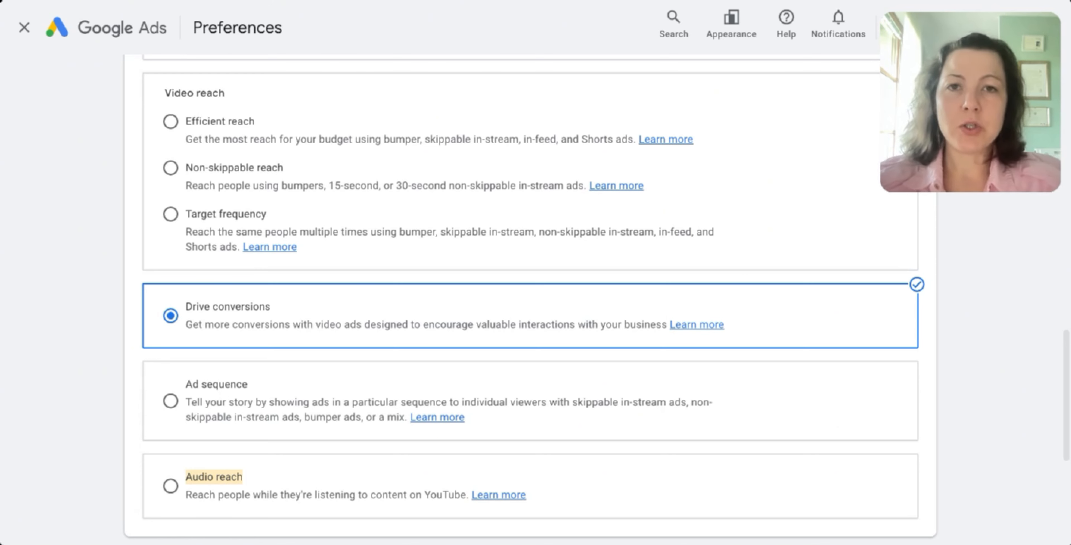
Examine the descriptions of the Video views, Efficient reach and Non-skippable reach subtypes, including the Video views help text
scroll(110, 351, "up", 3)
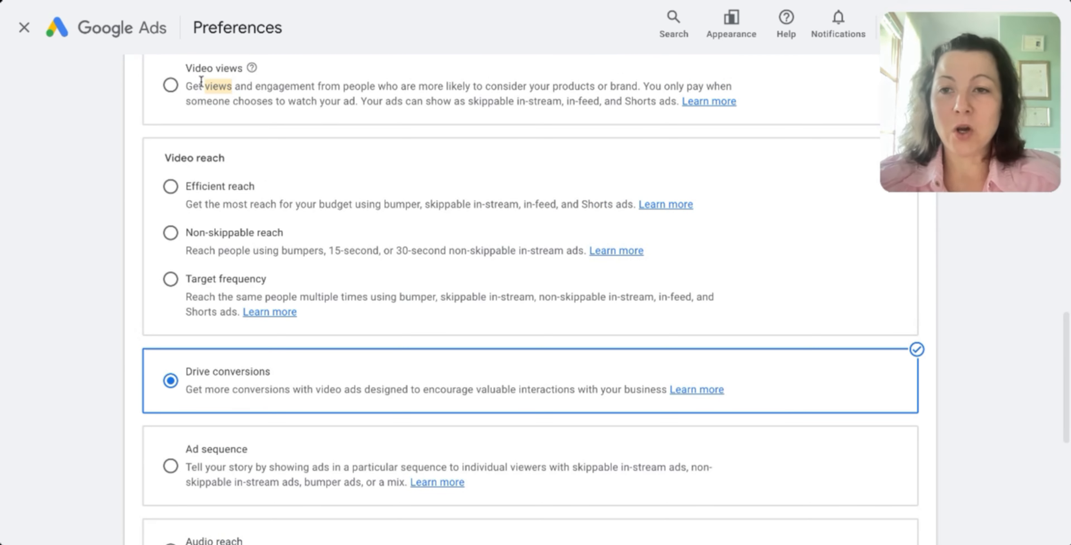
left_click_drag(188, 66, 238, 62)
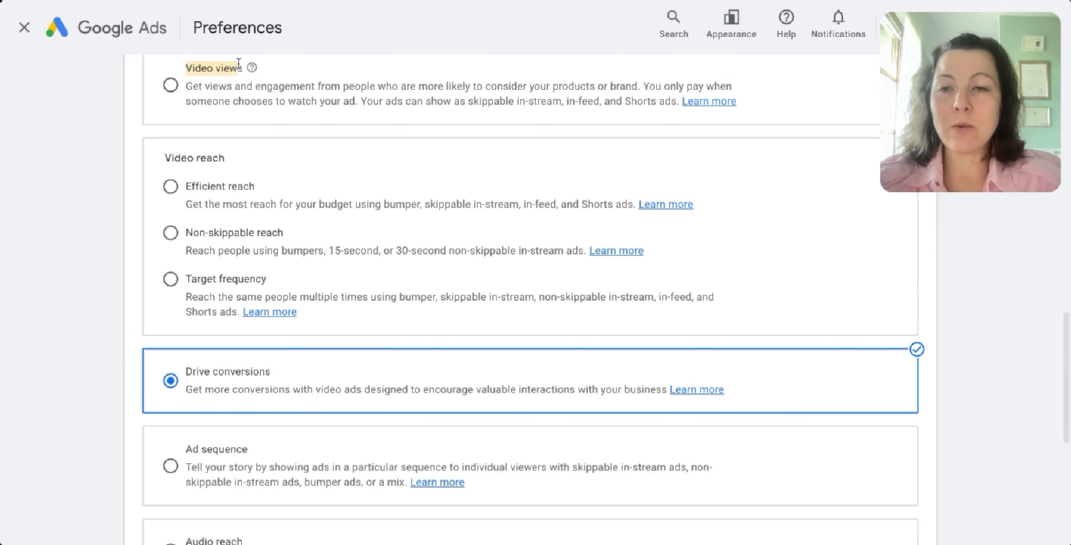
scroll(244, 80, "up", 3)
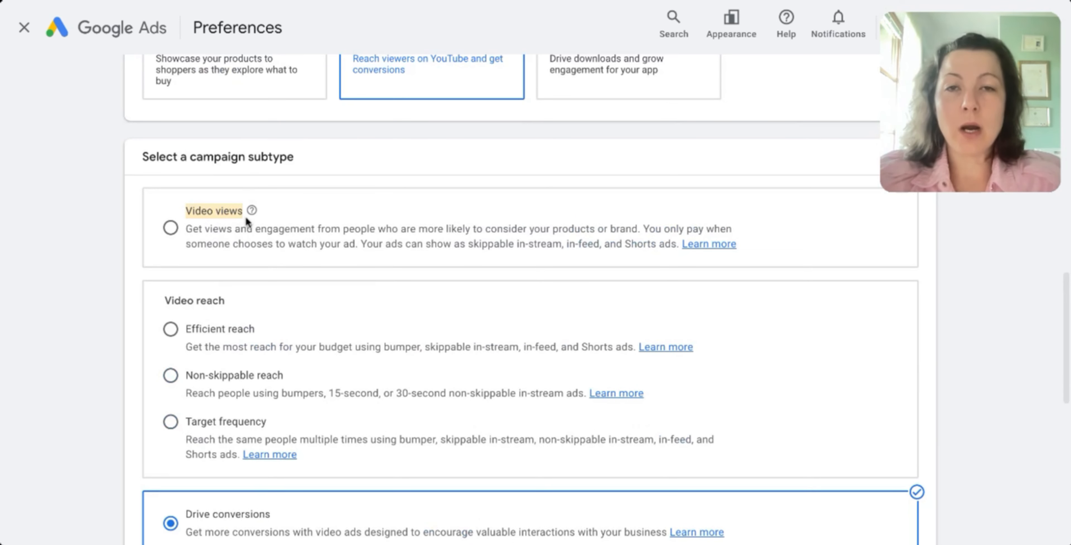
mouse_move(248, 220)
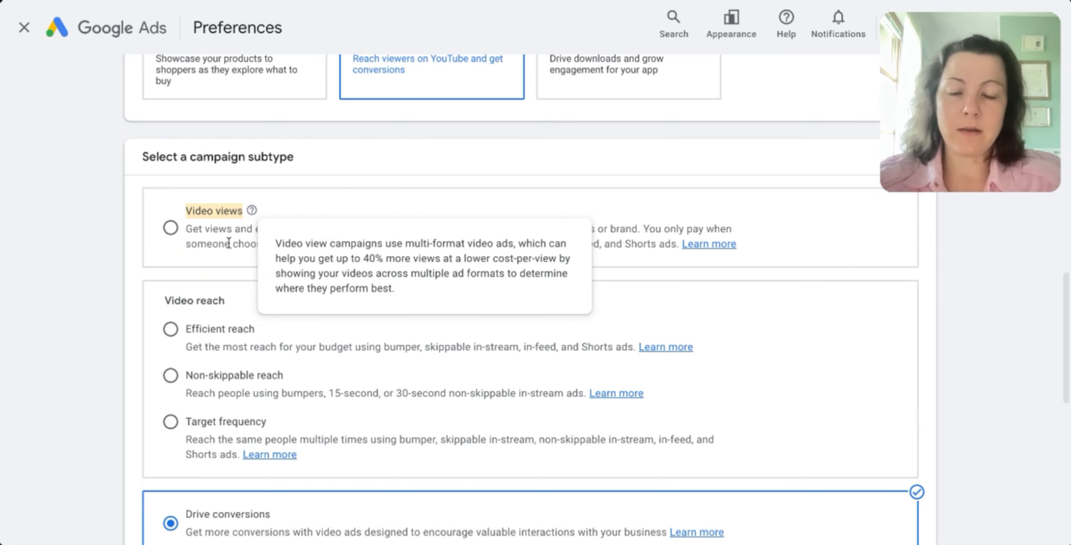
scroll(292, 224, "down", 1)
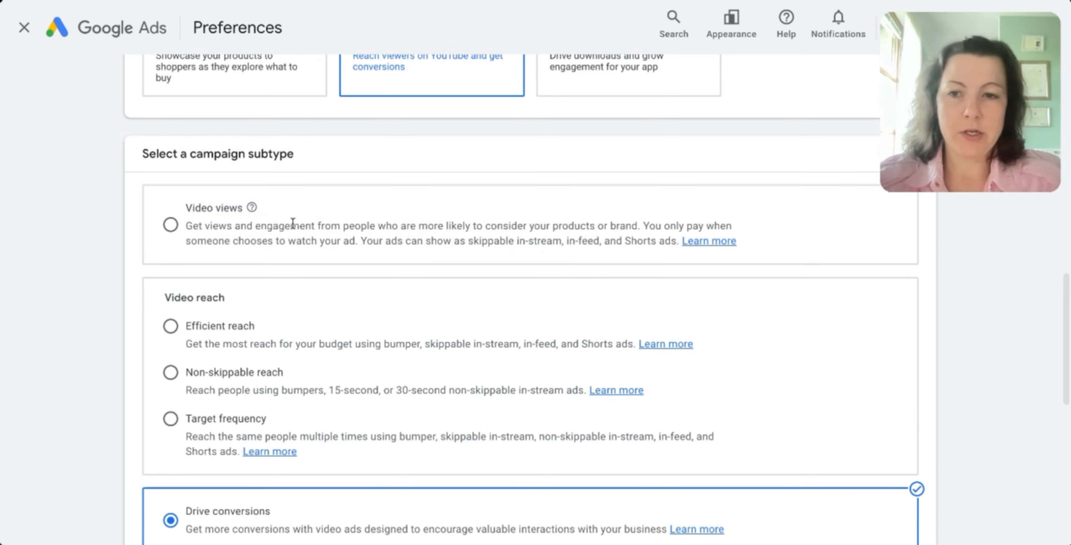
scroll(293, 224, "down", 1)
scroll(306, 216, "down", 2)
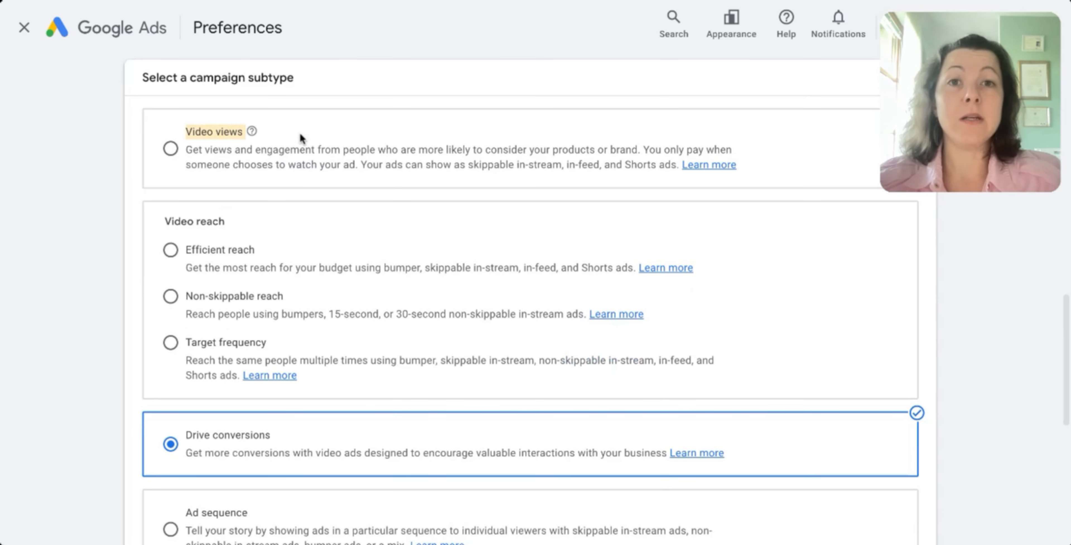
scroll(294, 162, "down", 1)
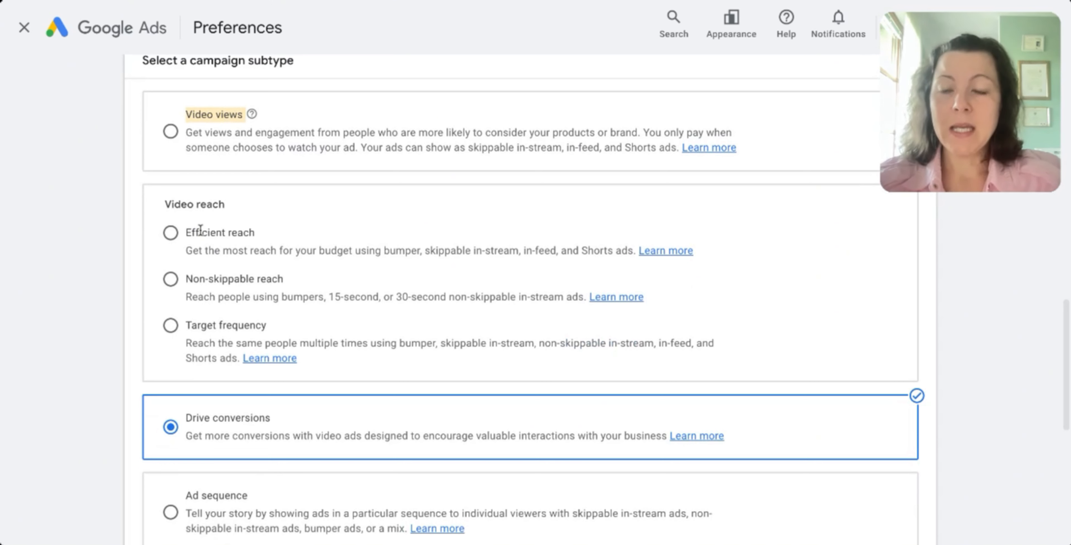
left_click_drag(187, 231, 639, 248)
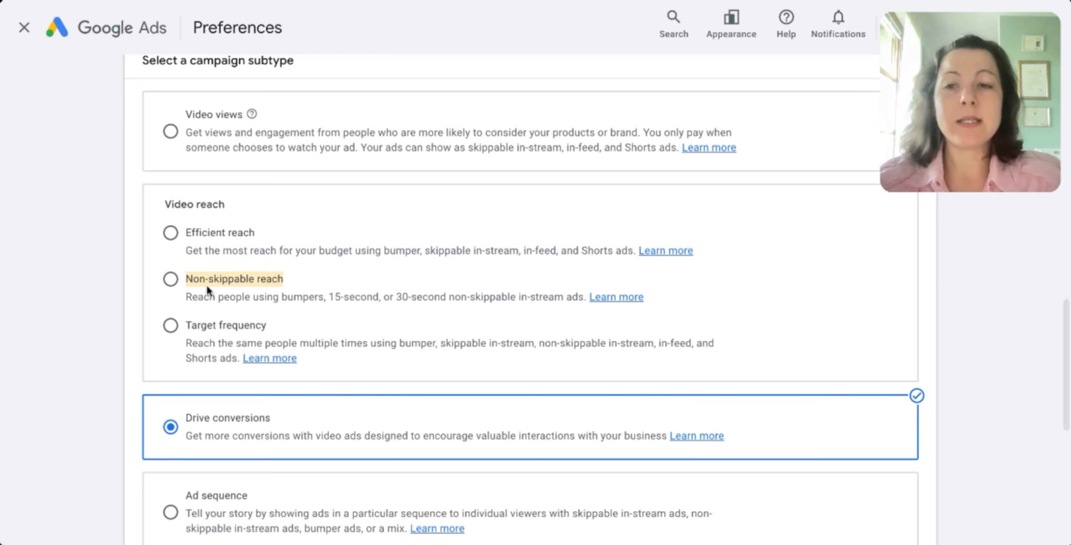
Select the Target frequency option under Video reach and read its description
left_click(188, 324)
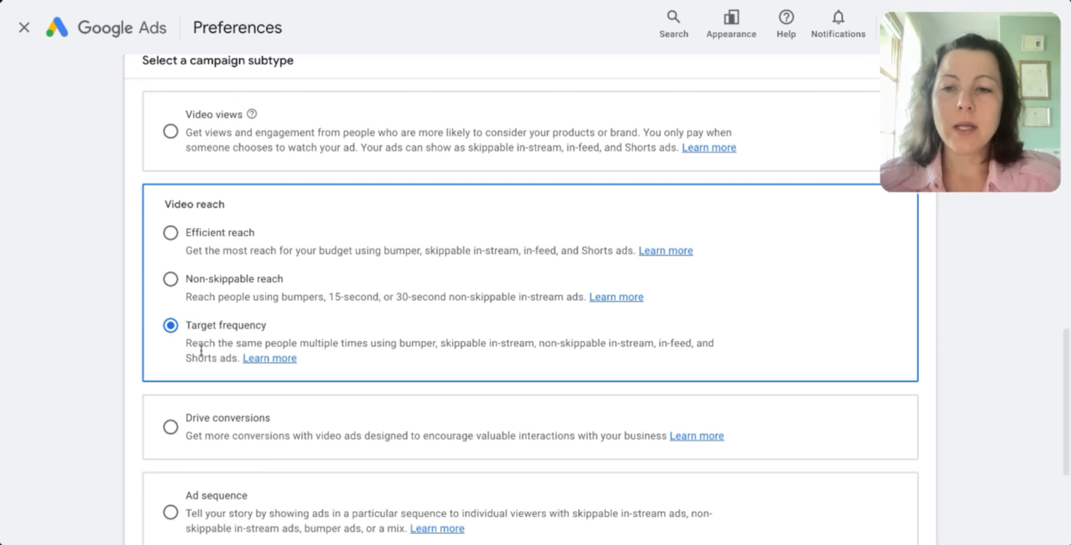
left_click_drag(187, 325, 270, 327)
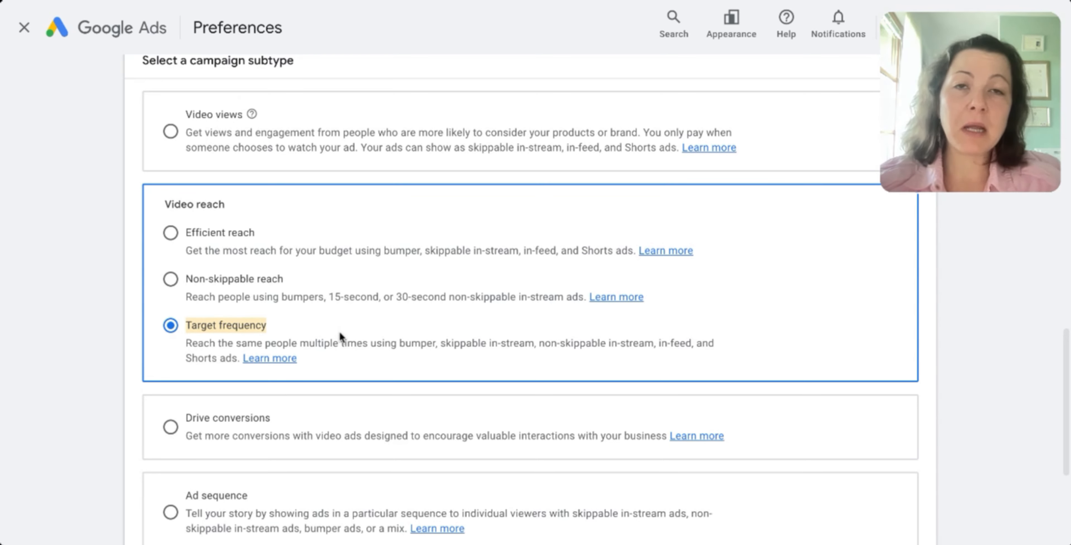
left_click(197, 326)
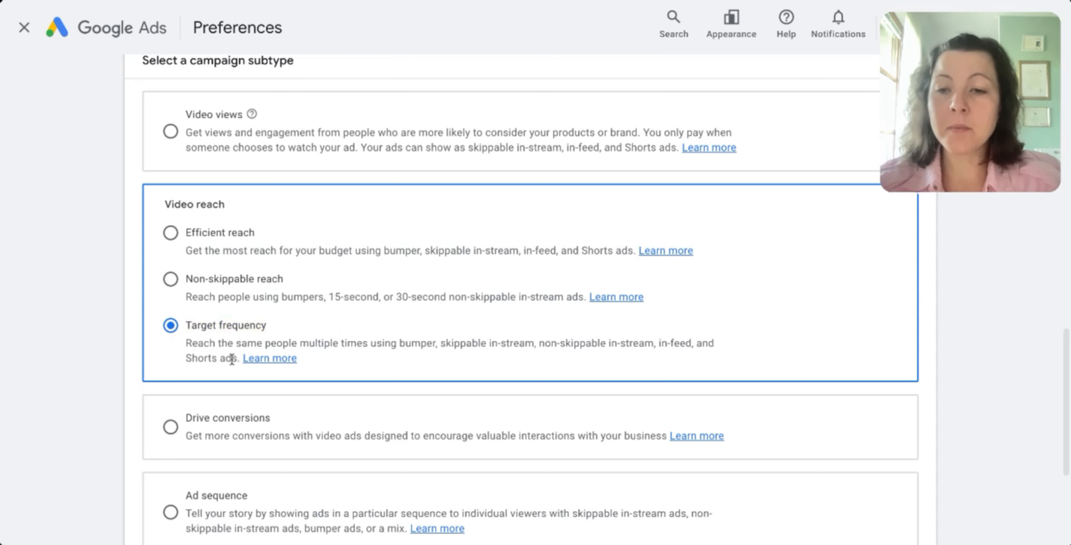
Select Ad sequence as the campaign subtype
scroll(204, 416, "down", 1)
left_click(172, 477)
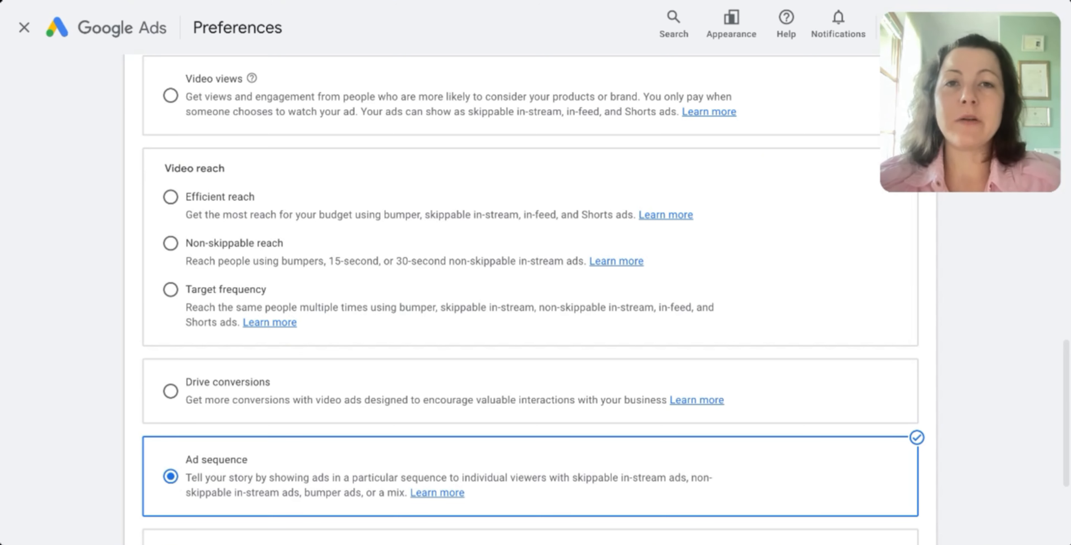
Choose Video views as the campaign subtype instead of Ad sequence and continue to the campaign settings
scroll(741, 364, "down", 1)
scroll(742, 364, "down", 2)
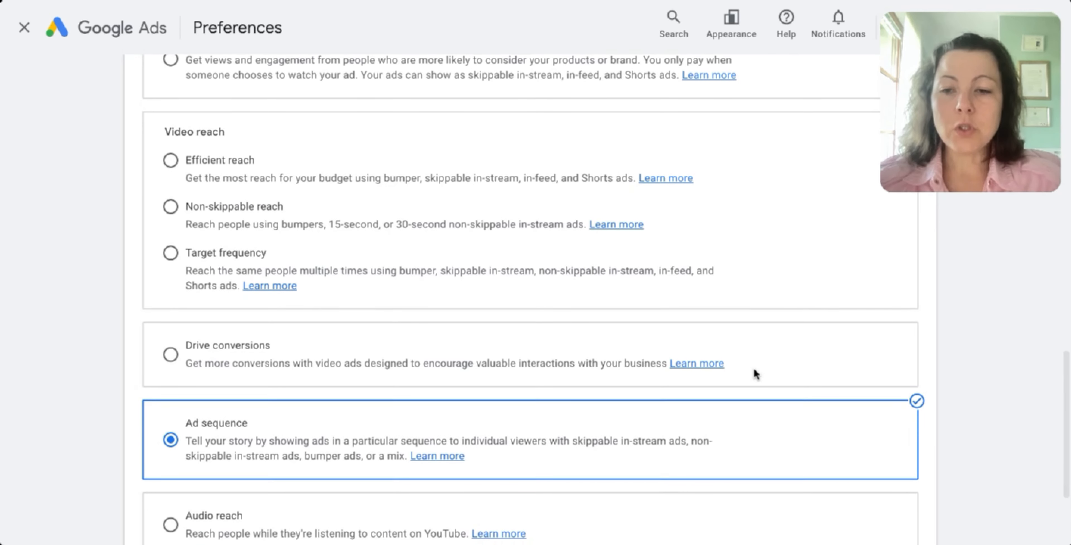
scroll(756, 373, "up", 4)
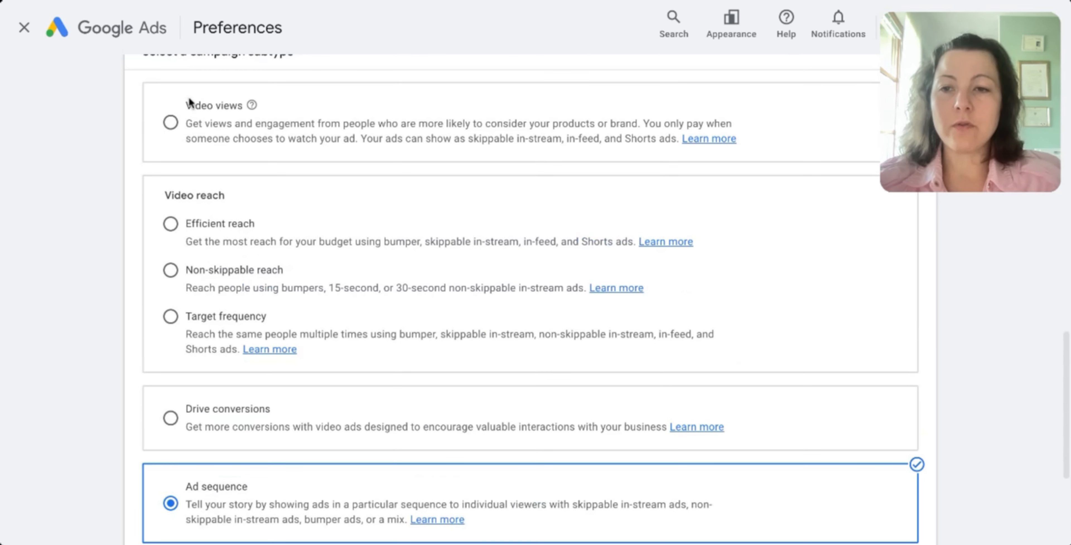
left_click(171, 122)
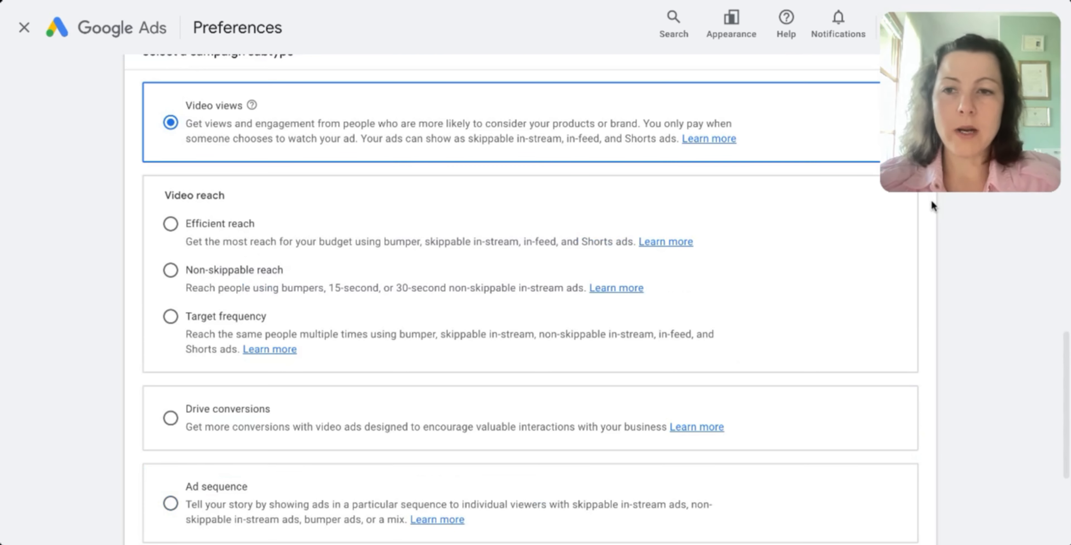
scroll(931, 200, "down", 5)
left_click(922, 468)
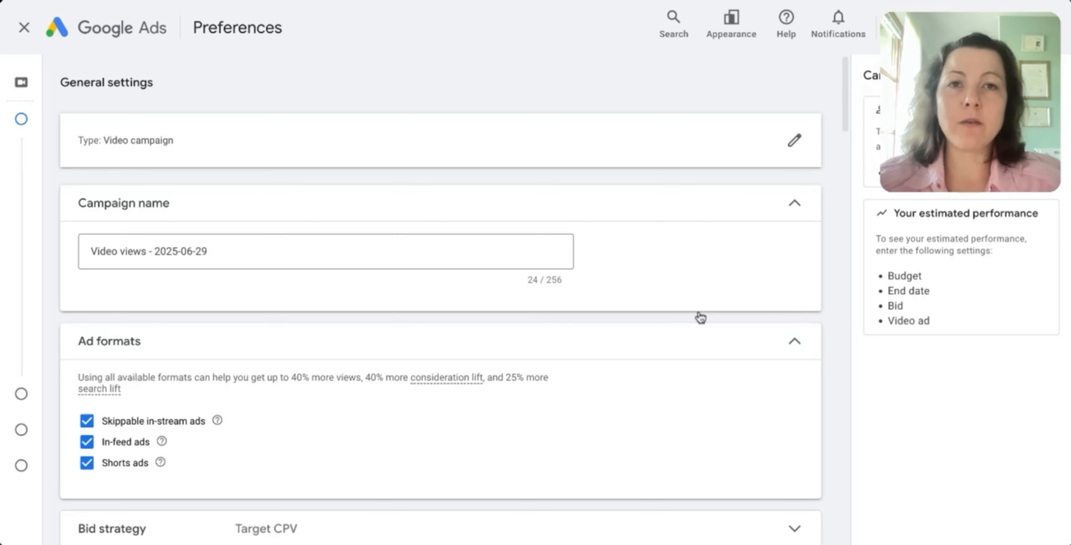
Rename the campaign as Video Views_August 2025
left_click(379, 254)
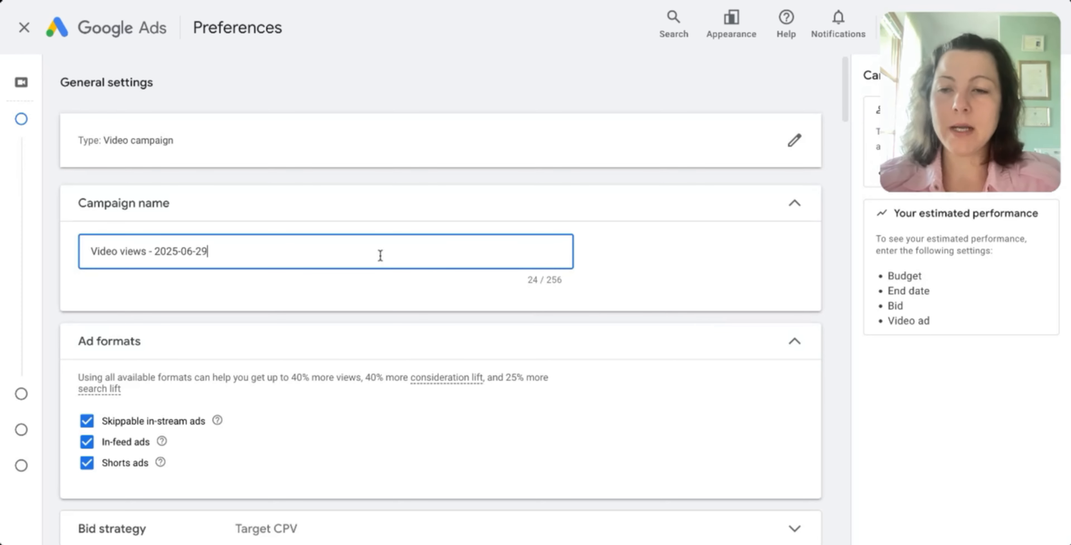
left_click_drag(263, 241, 151, 252)
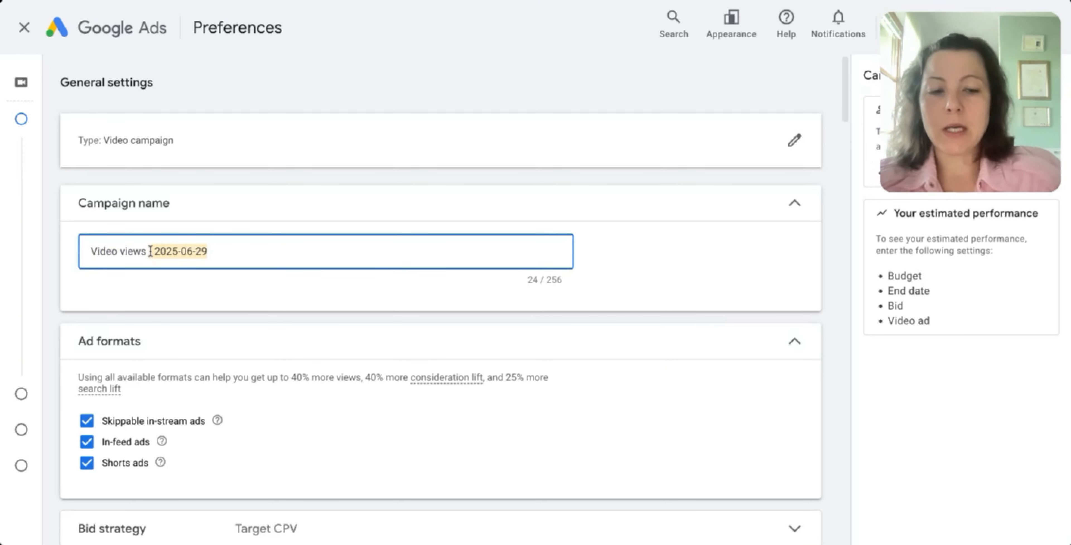
key("BackSpace")
key("Left")
key("Left")
key("Left")
key("Left")
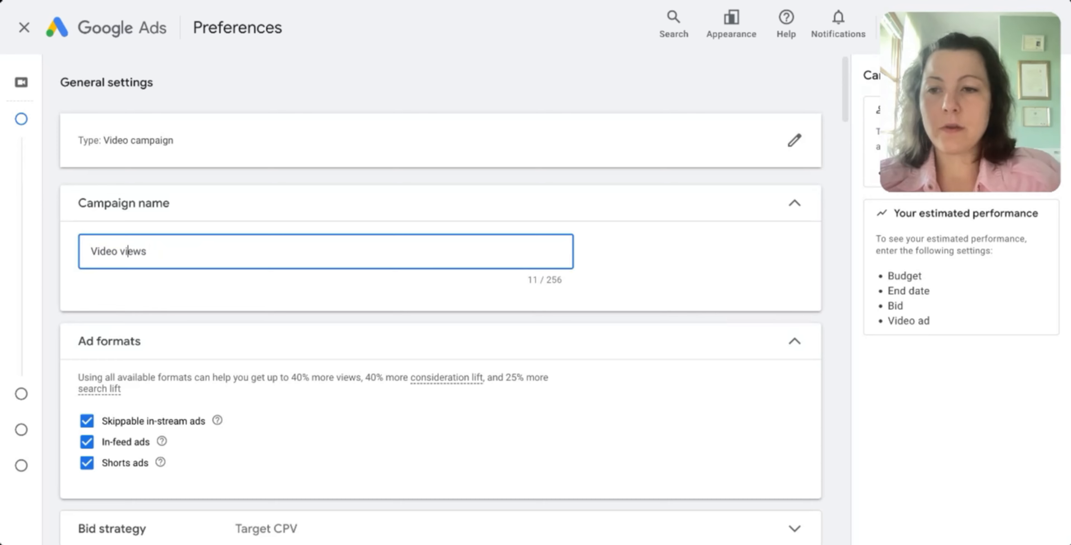
key("BackSpace")
type("V")
key("Right")
key("Right")
key("Right")
key("Right")
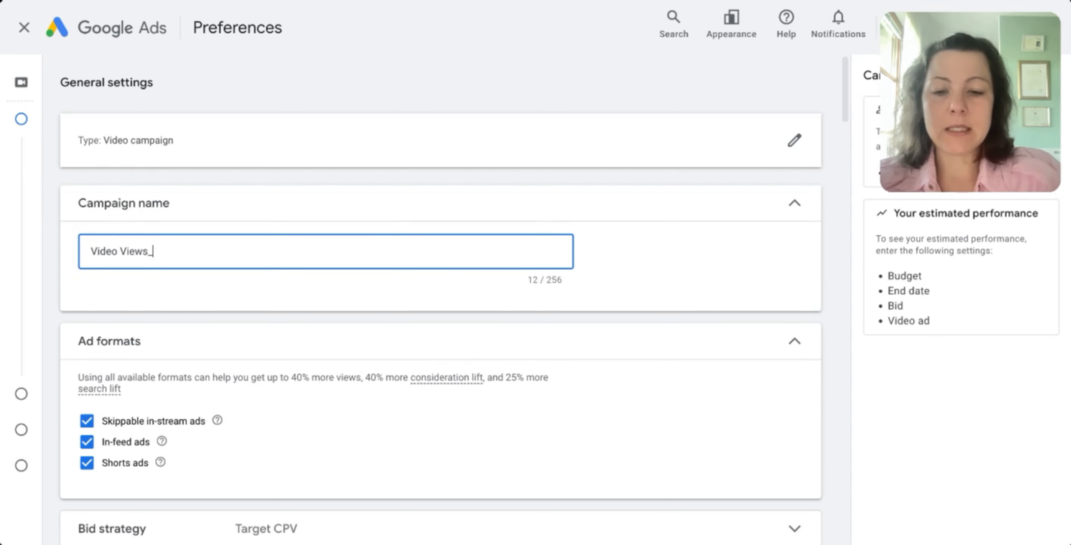
type("_A")
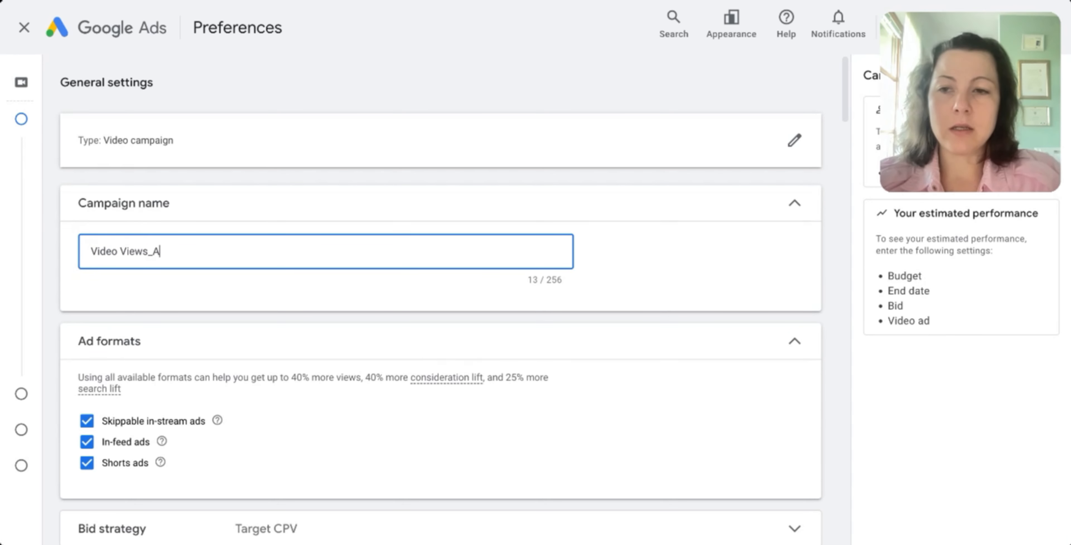
type("ugust 2025")
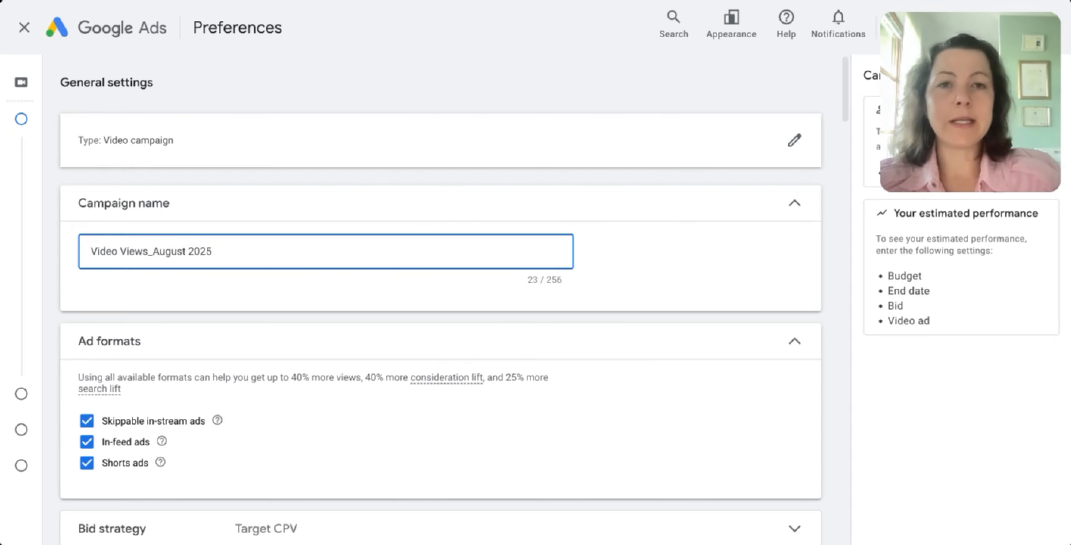
Switch the budget type from campaign total to daily and set the amount to €5
scroll(387, 287, "down", 2)
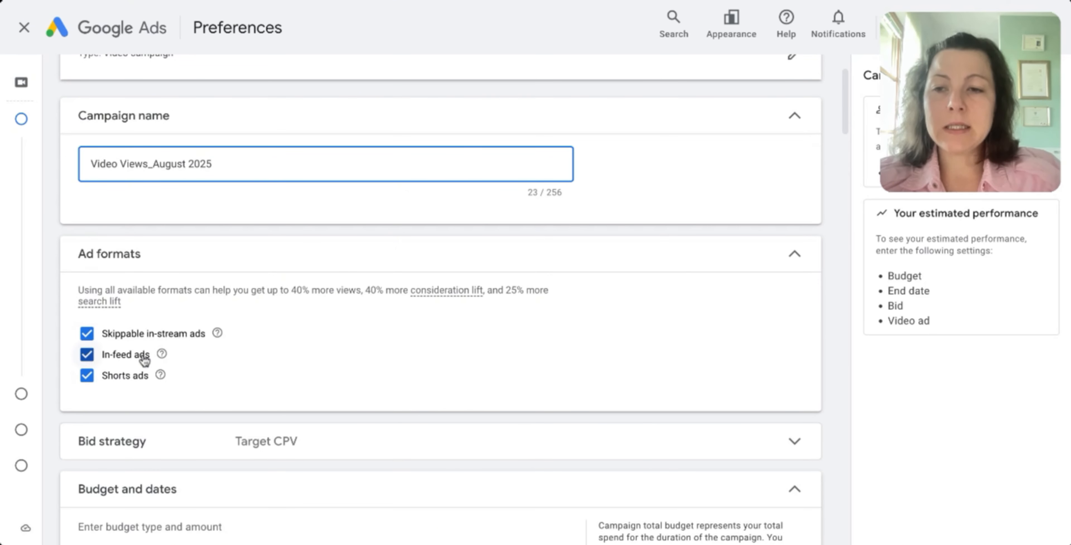
scroll(232, 364, "down", 1)
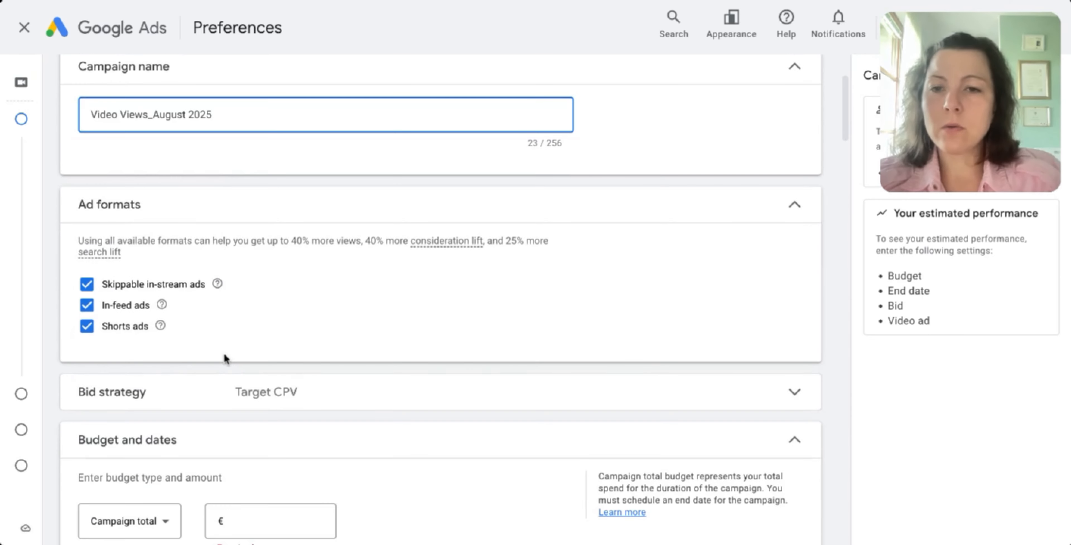
scroll(232, 350, "down", 1)
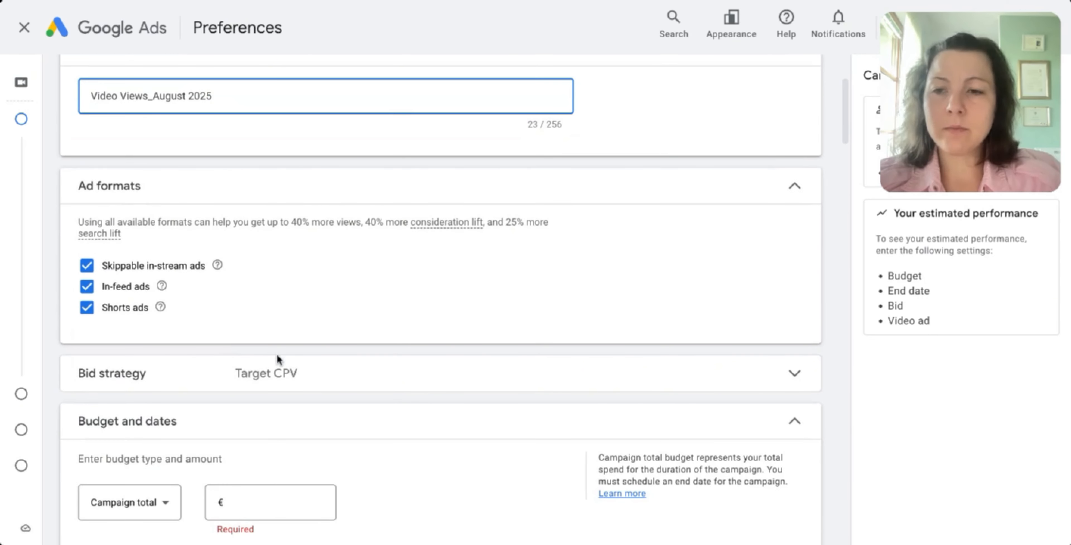
scroll(324, 359, "down", 7)
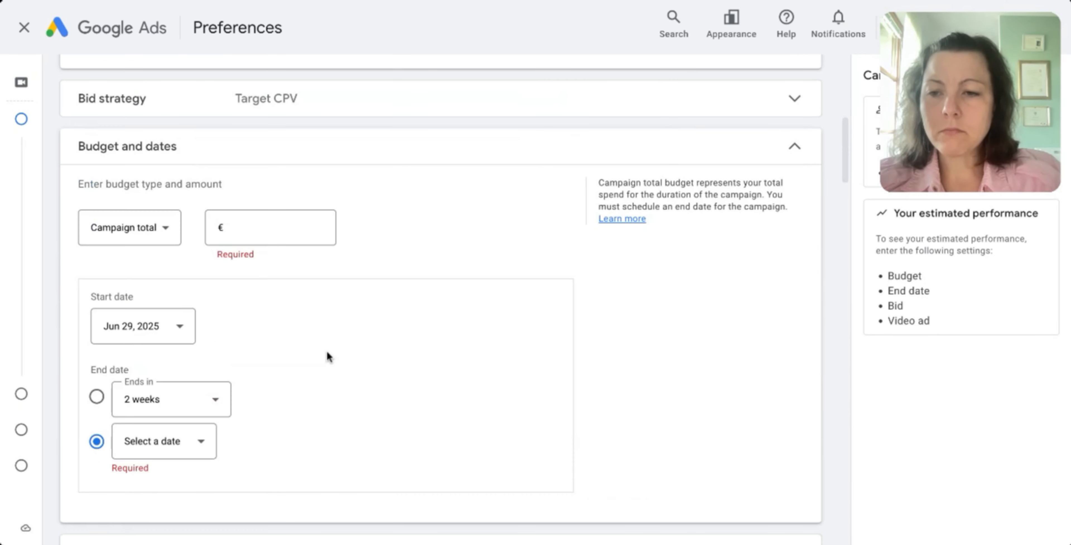
left_click(157, 232)
left_click(154, 247)
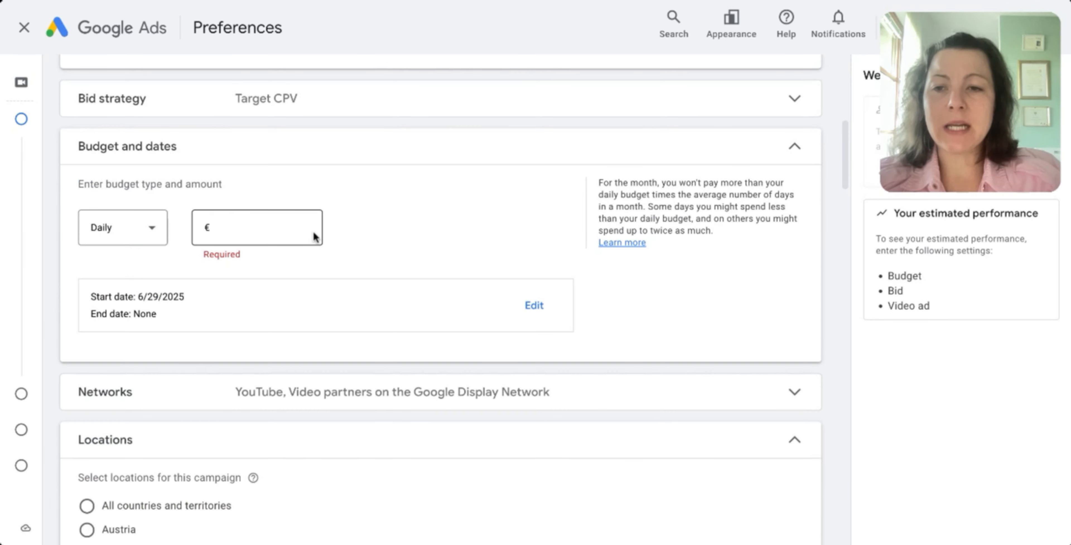
left_click(266, 227)
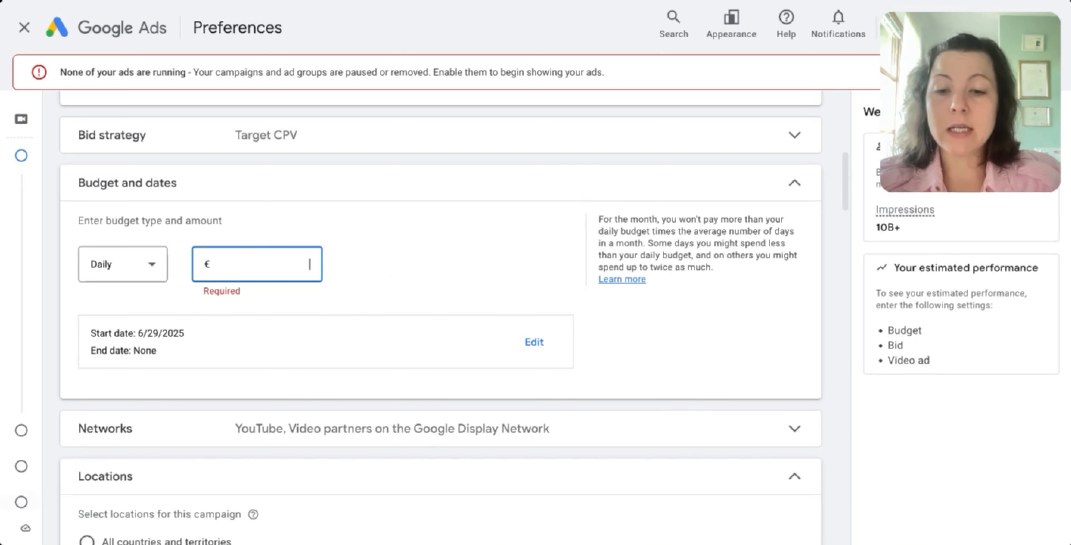
type("5")
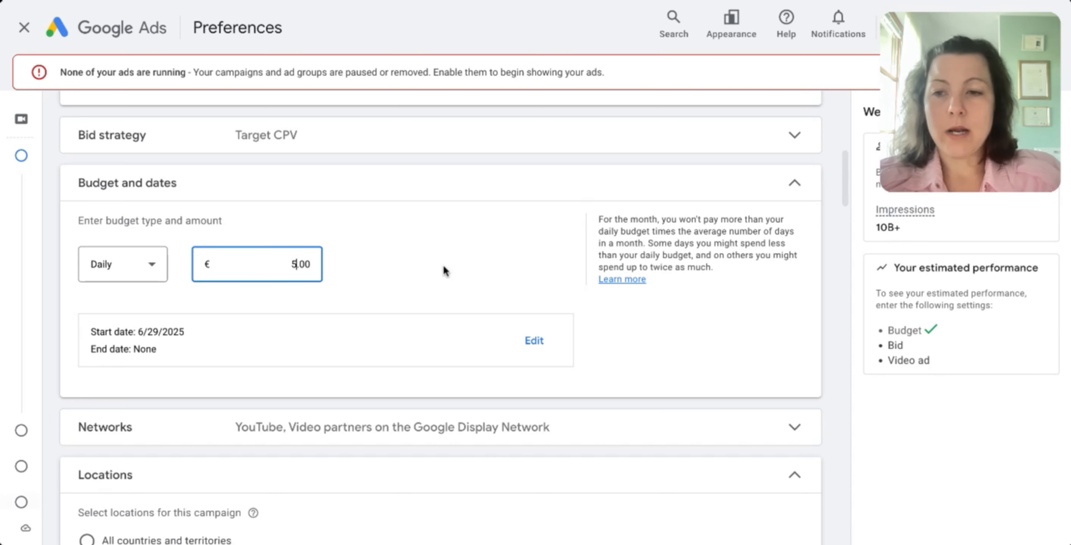
Expand the Networks settings and exclude video partners on the Google Display Network
scroll(445, 270, "down", 2)
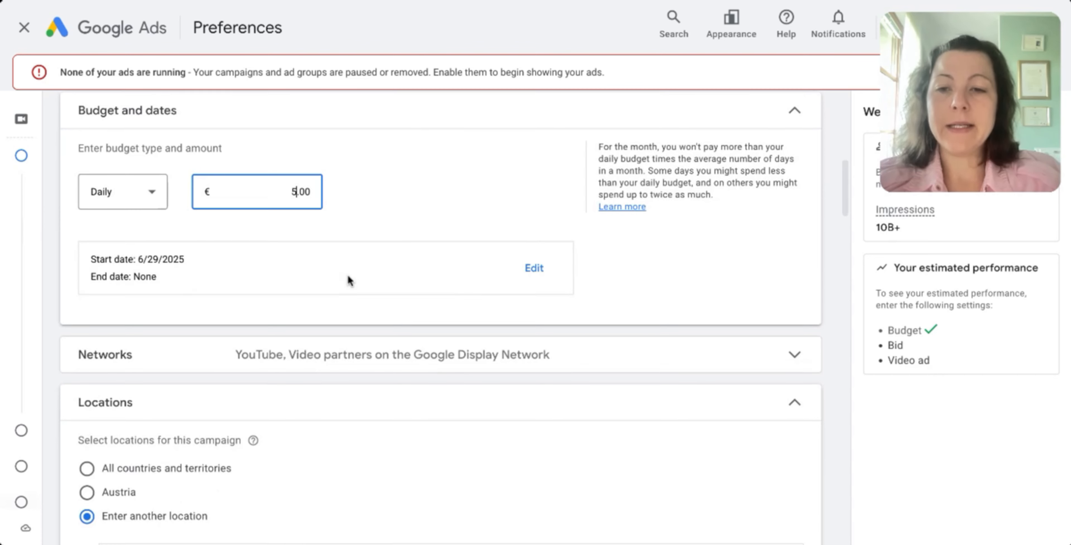
scroll(346, 282, "down", 2)
left_click(343, 264)
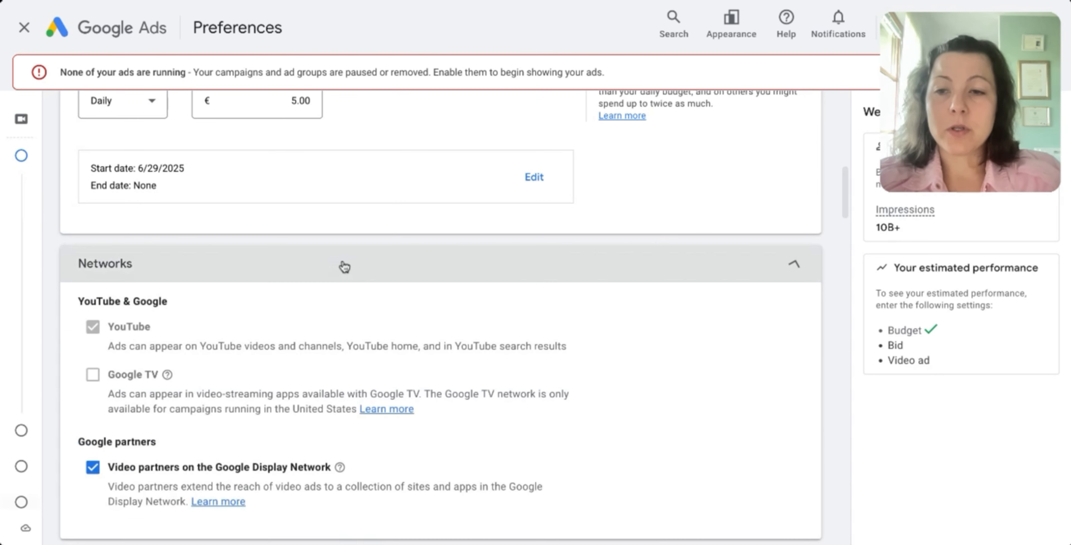
mouse_move(51, 336)
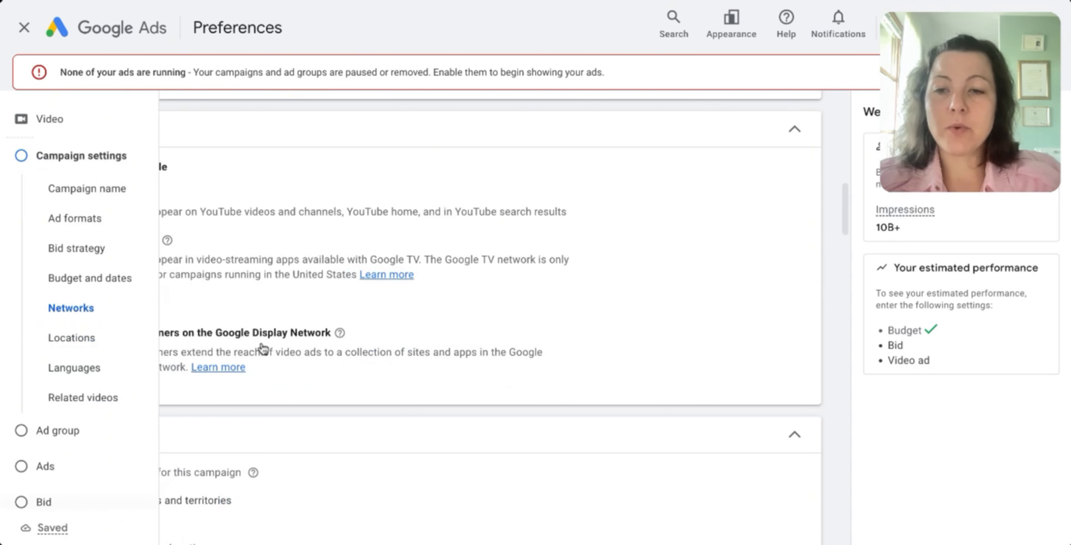
left_click(105, 337)
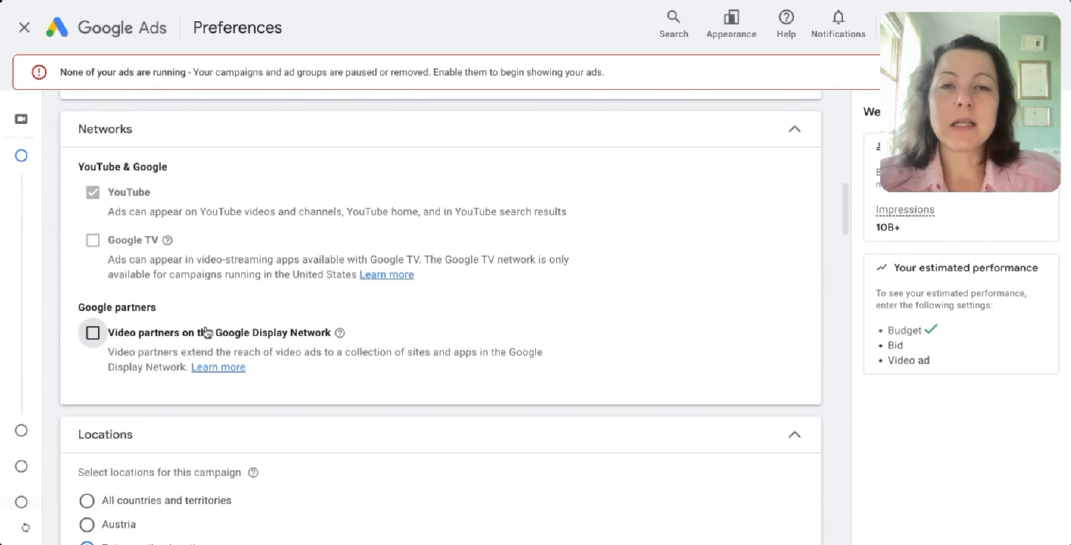
Examine the radius targeting option in the advanced location search and close it without changing the locations
scroll(206, 331, "down", 3)
scroll(289, 320, "down", 1)
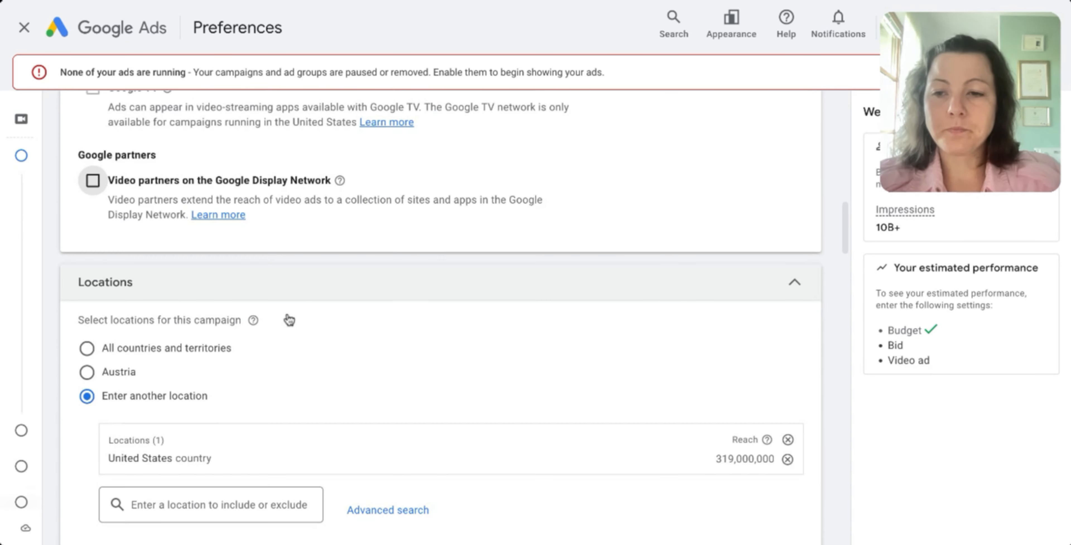
scroll(289, 320, "down", 4)
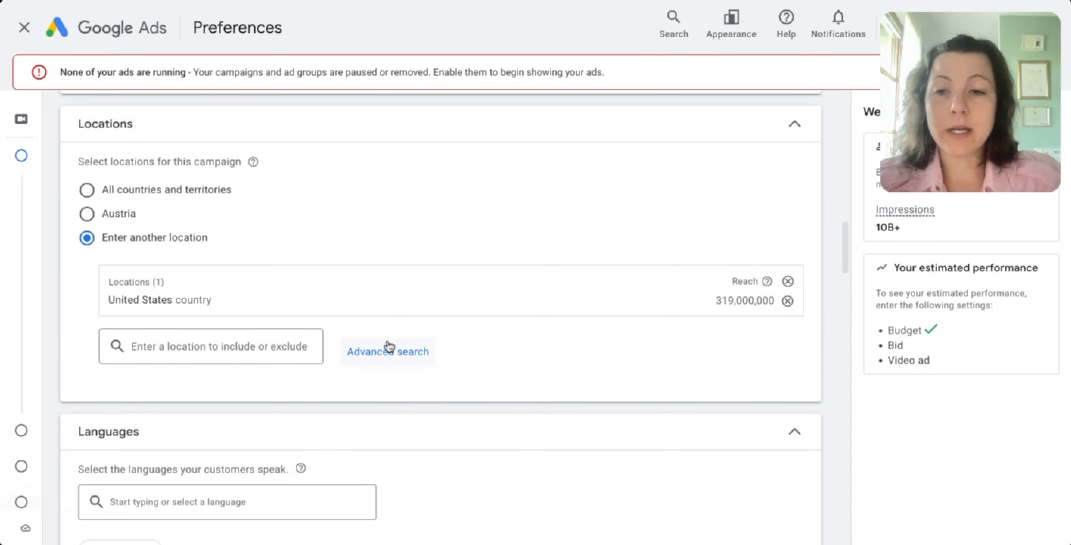
left_click(401, 350)
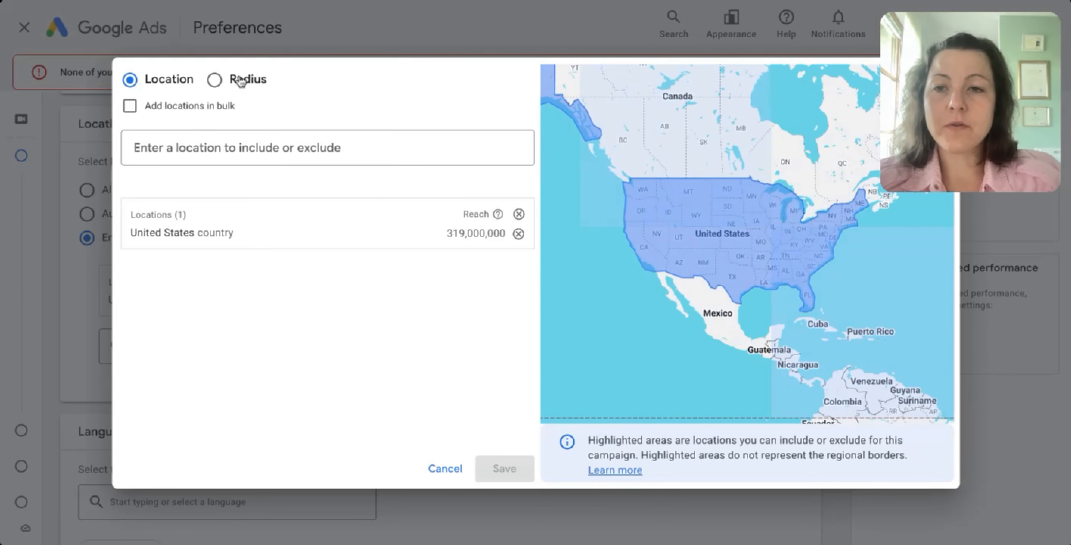
left_click(249, 79)
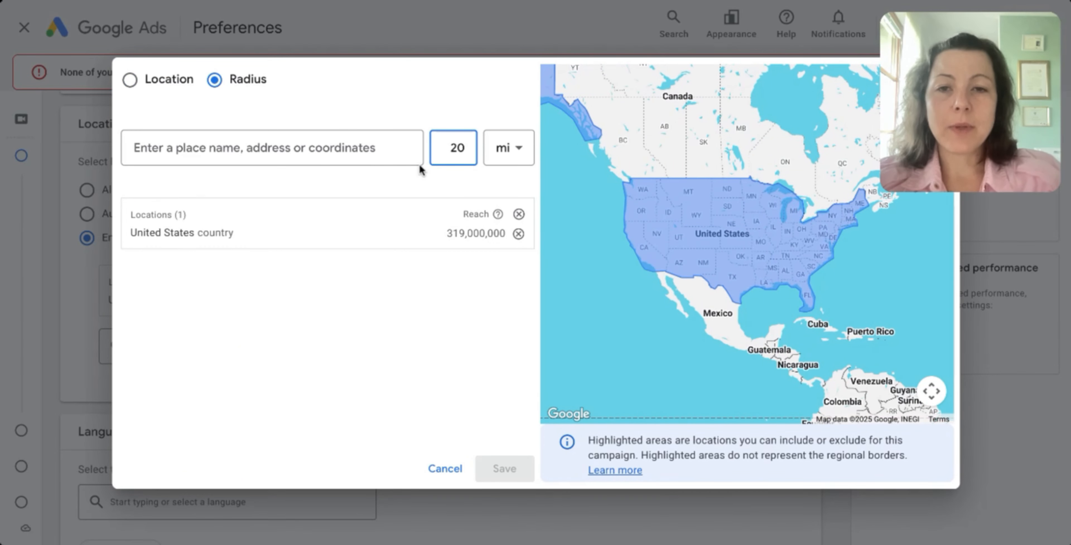
left_click(448, 469)
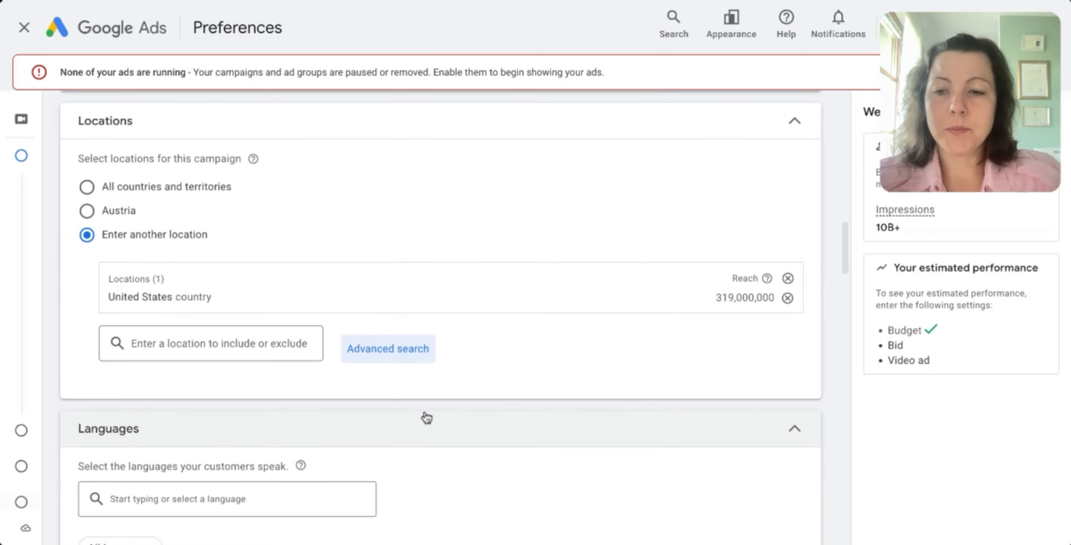
Expand the Related videos section, view the form for adding related videos and close it without adding any
scroll(428, 407, "down", 5)
left_click(432, 341)
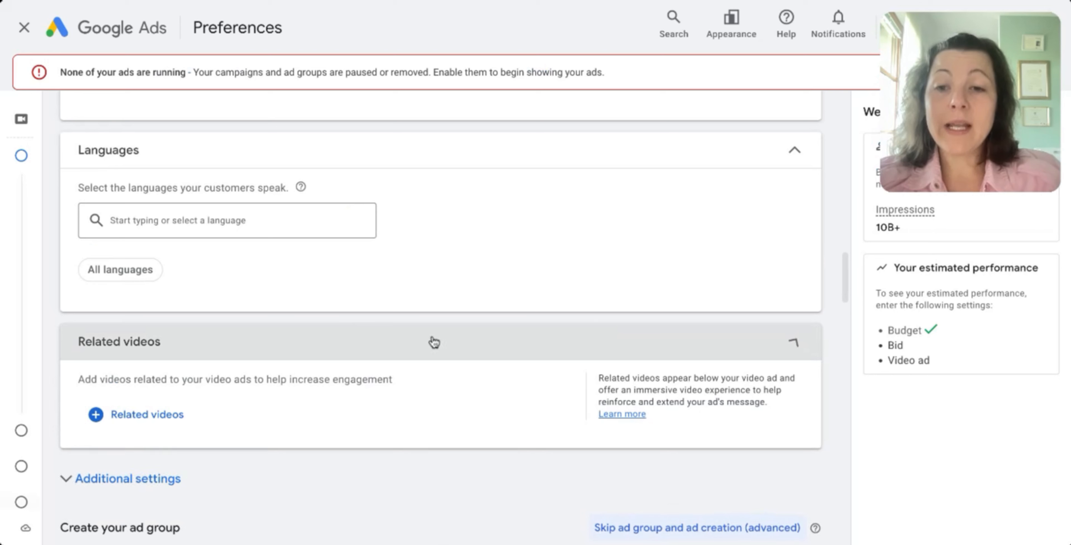
left_click(140, 415)
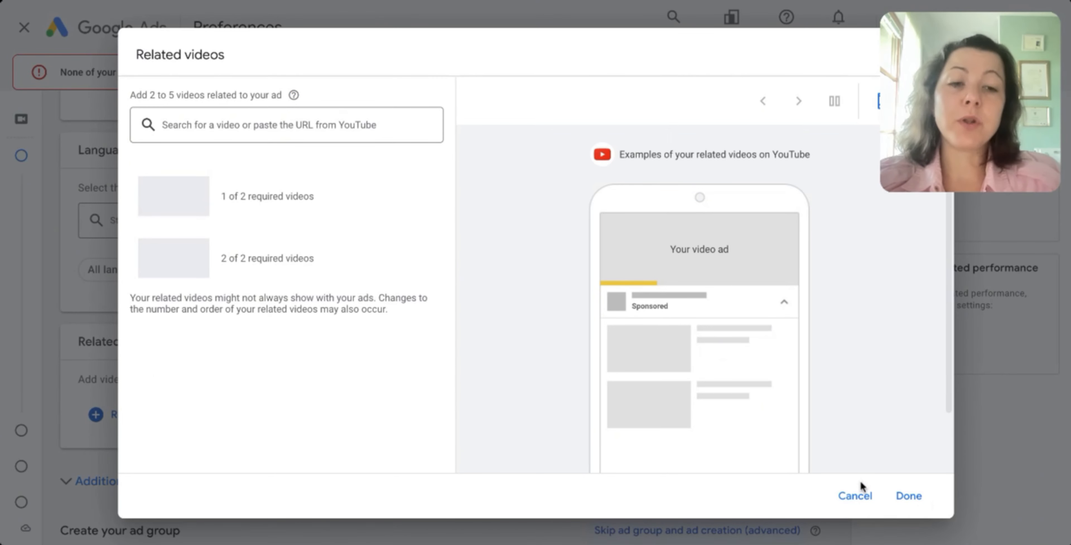
left_click(853, 493)
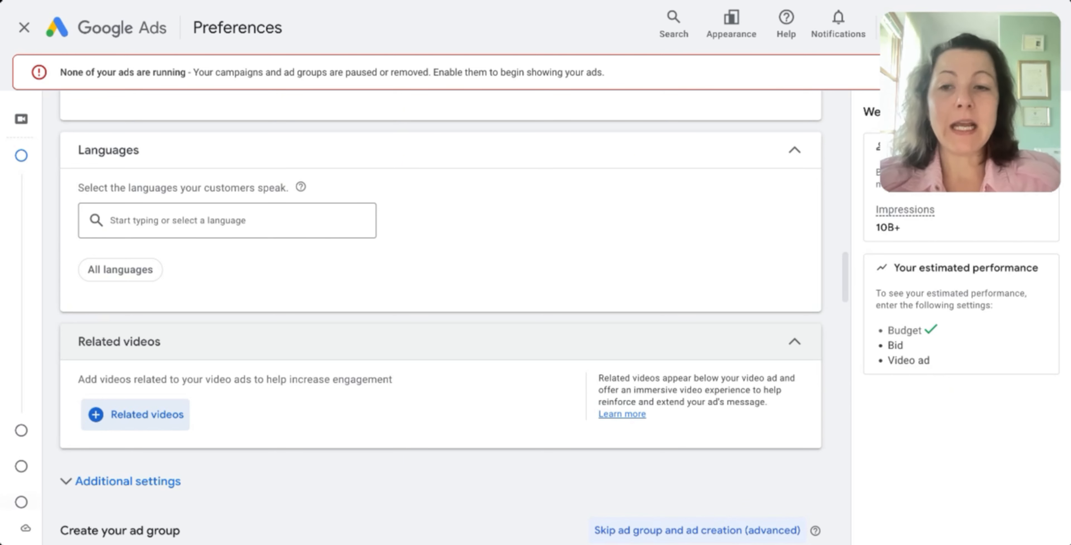
Under the additional settings, try limiting device targeting to TV screens only and return it to all eligible devices
scroll(394, 316, "down", 8)
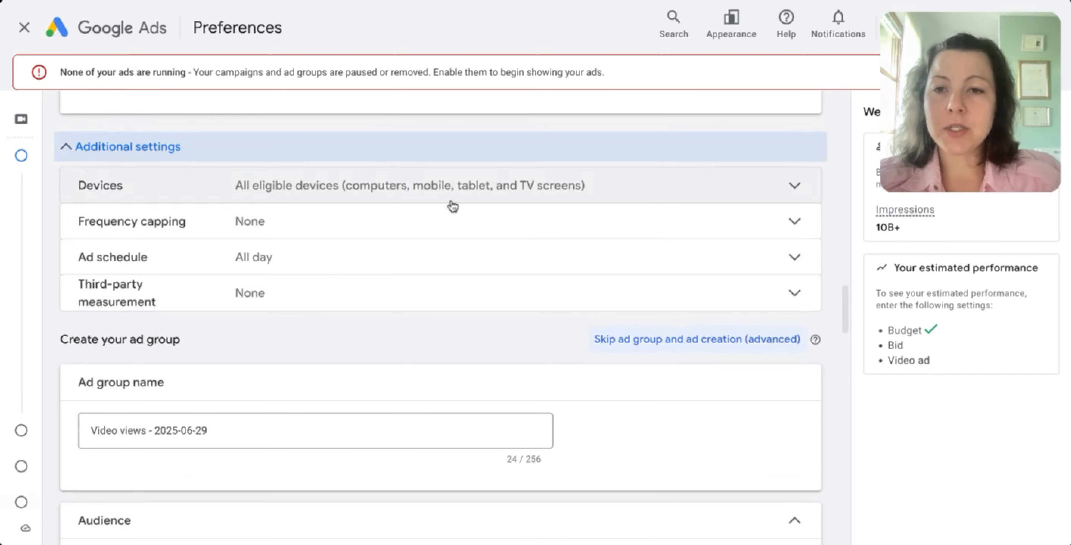
left_click(309, 189)
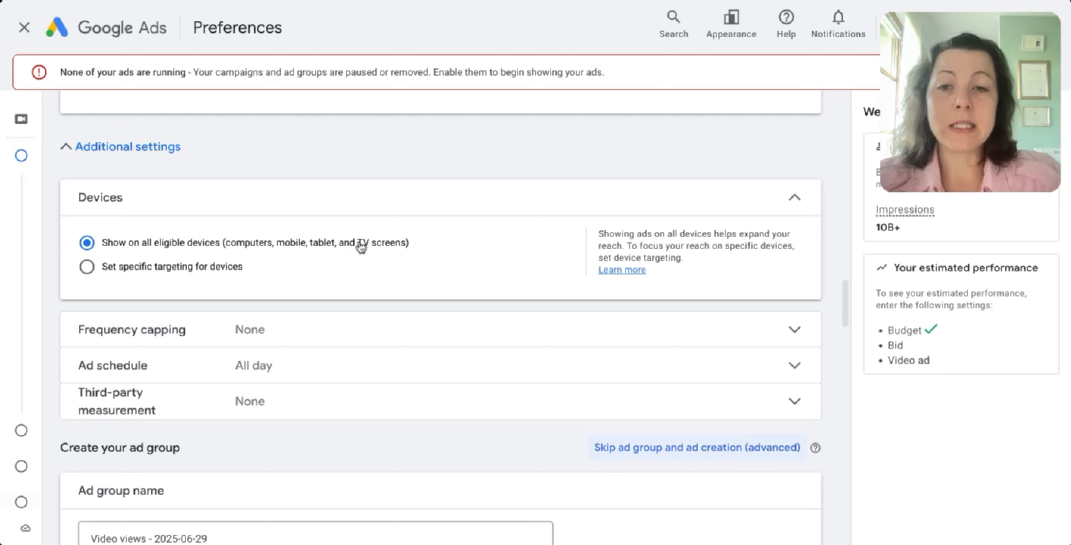
left_click(193, 270)
left_click(117, 348)
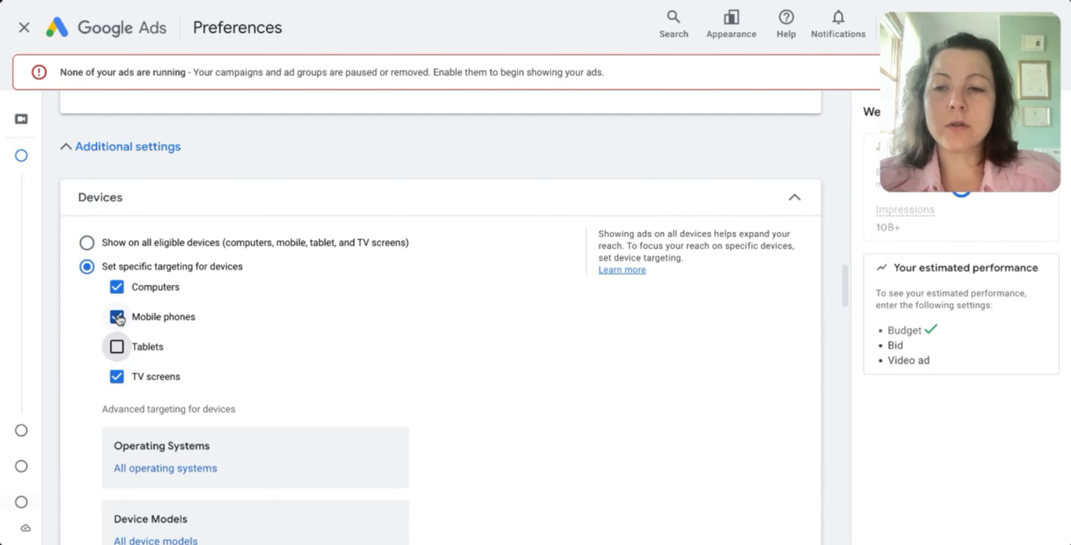
left_click(117, 317)
left_click(117, 288)
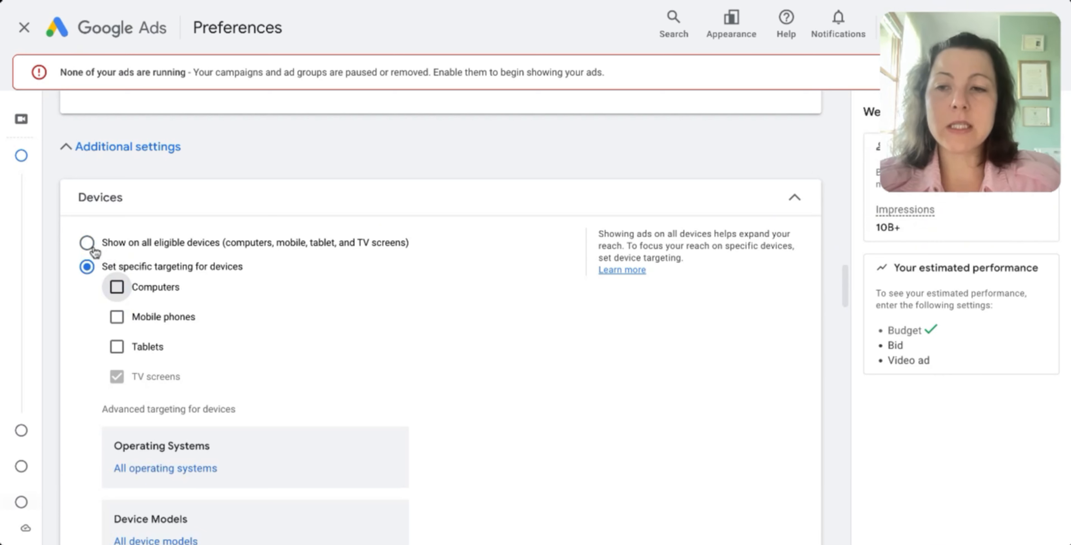
left_click(87, 242)
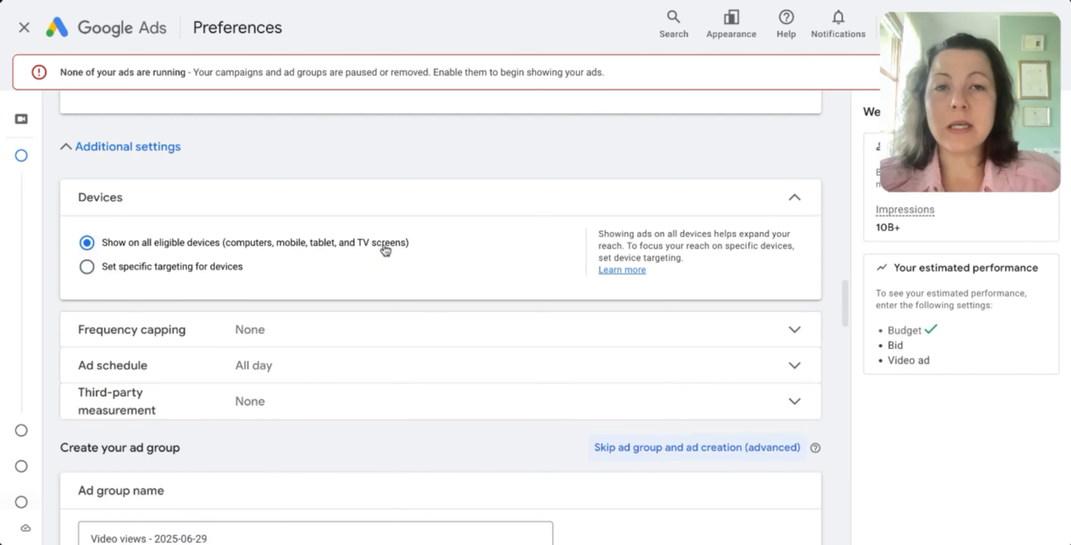
scroll(475, 262, "down", 2)
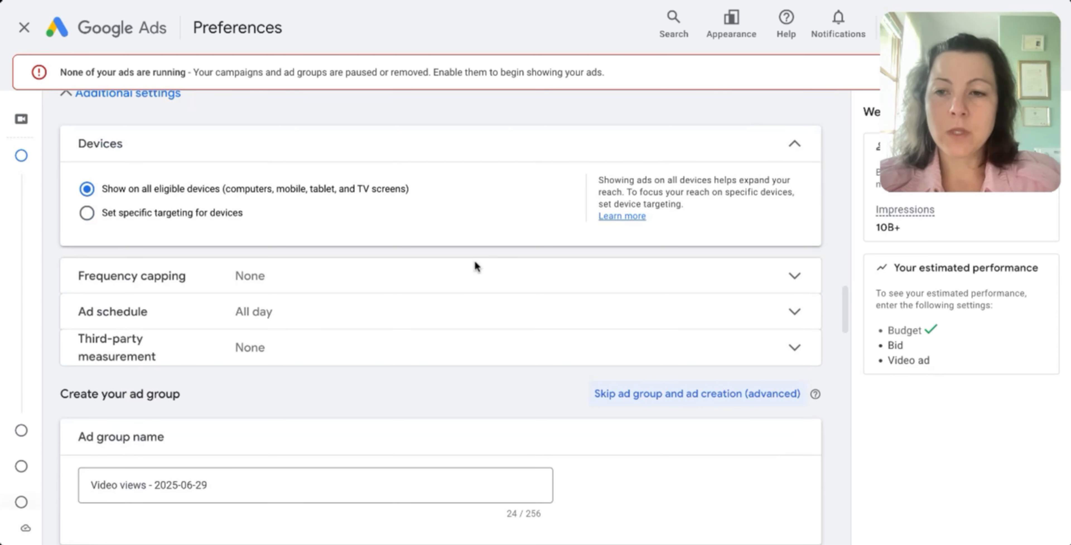
Expand the Frequency capping settings and examine the explanations of the impression and view frequency caps
left_click(365, 279)
scroll(540, 276, "down", 1)
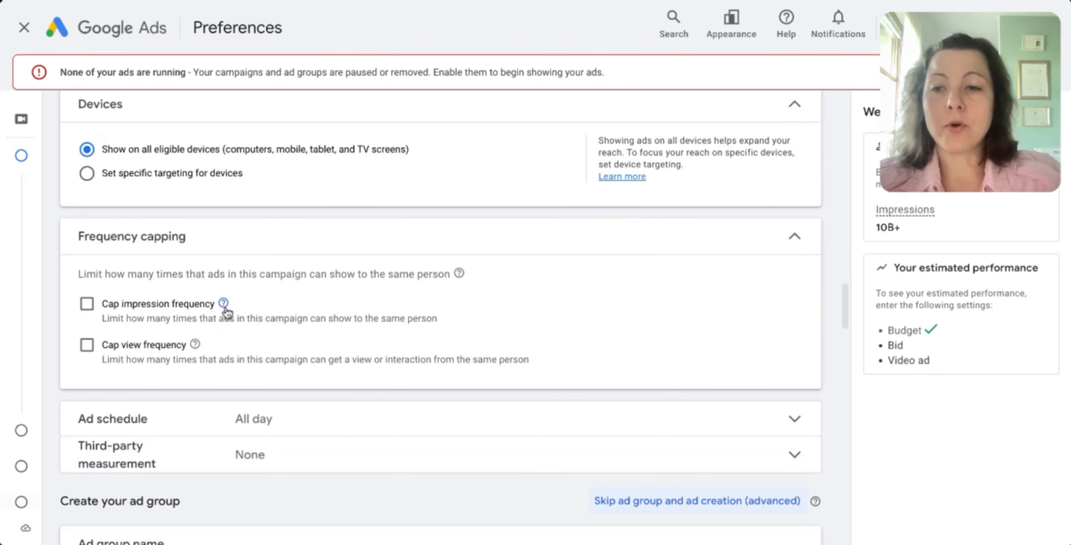
mouse_move(224, 307)
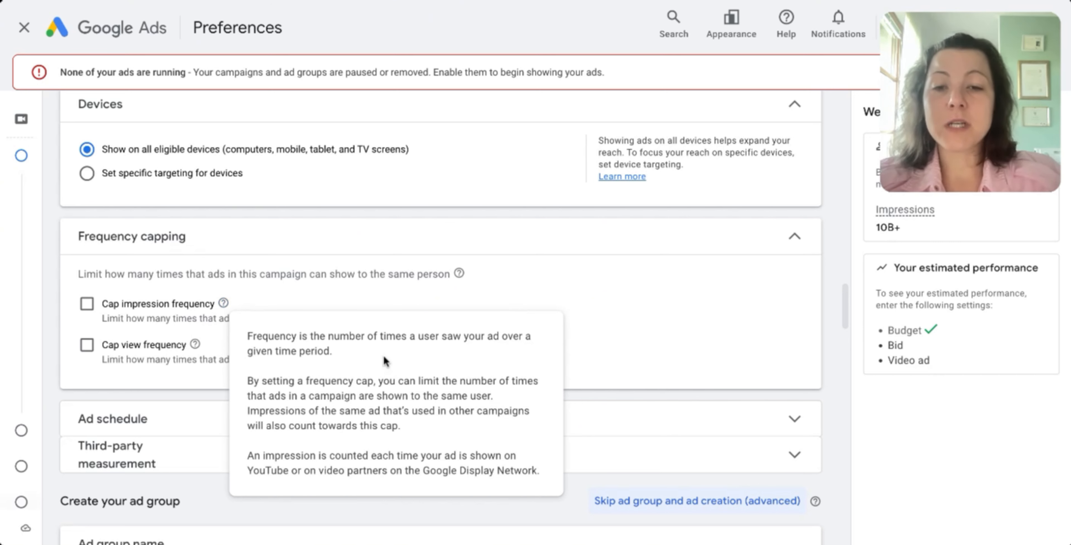
left_click_drag(333, 351, 325, 336)
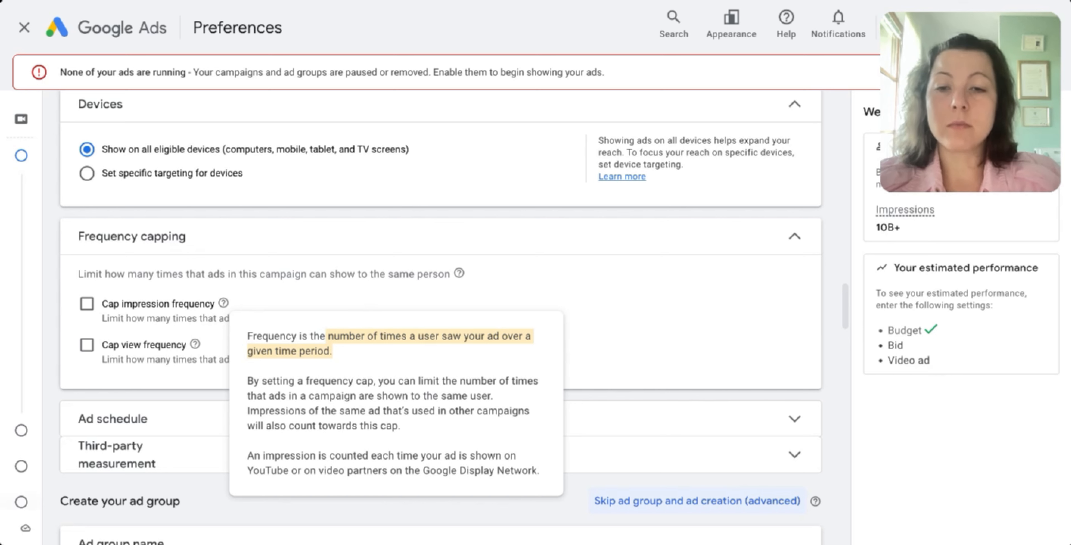
mouse_move(195, 345)
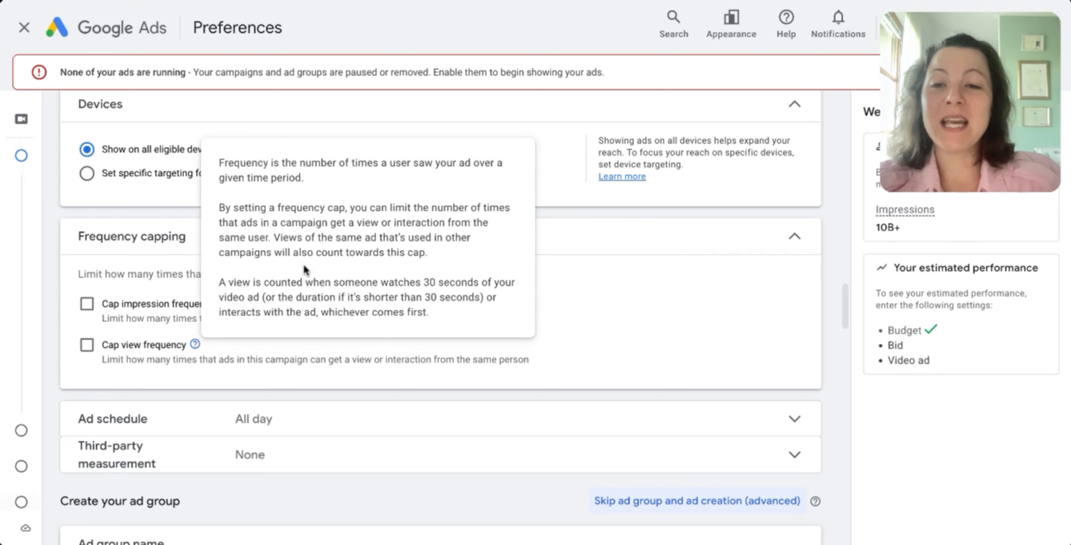
left_click_drag(366, 282, 507, 310)
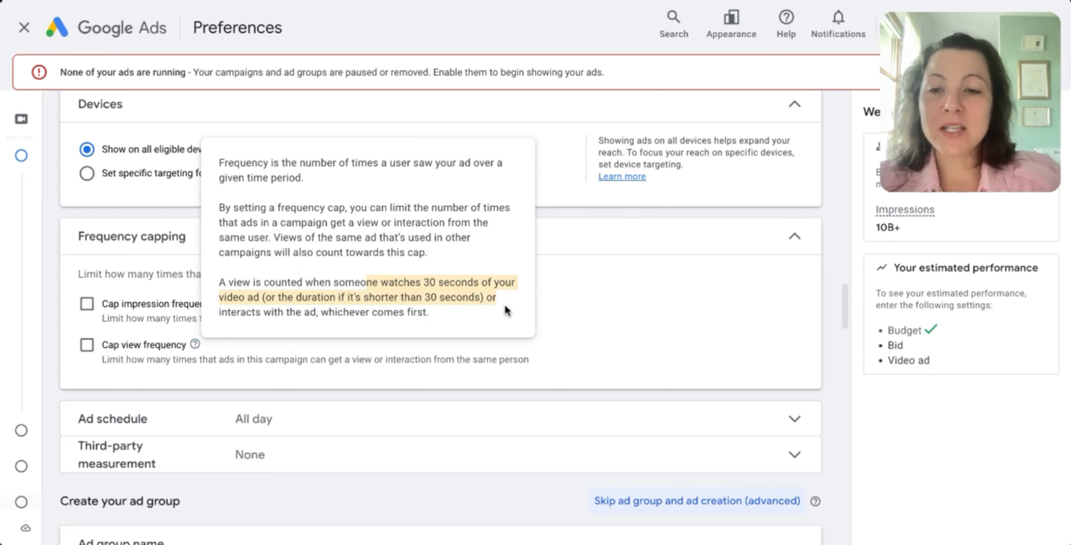
Enable both the impression and view frequency caps, and limit impressions to 5 per week
left_click(178, 310)
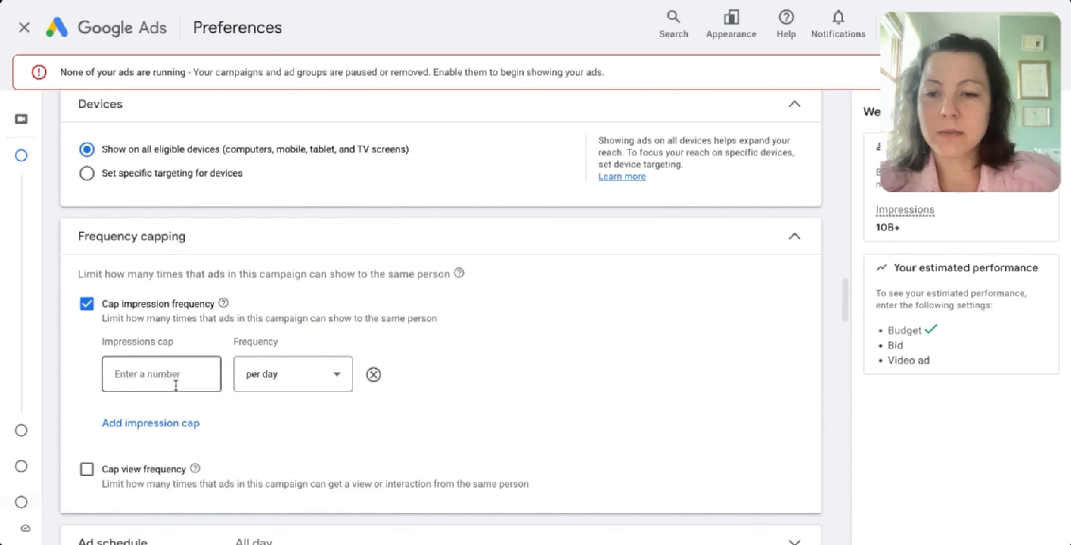
left_click(88, 470)
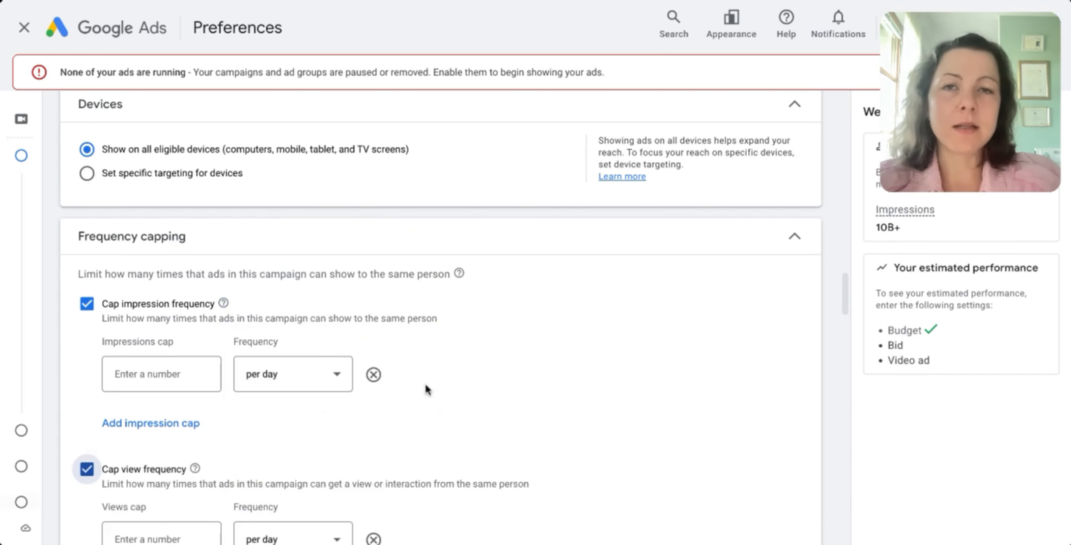
scroll(527, 302, "down", 3)
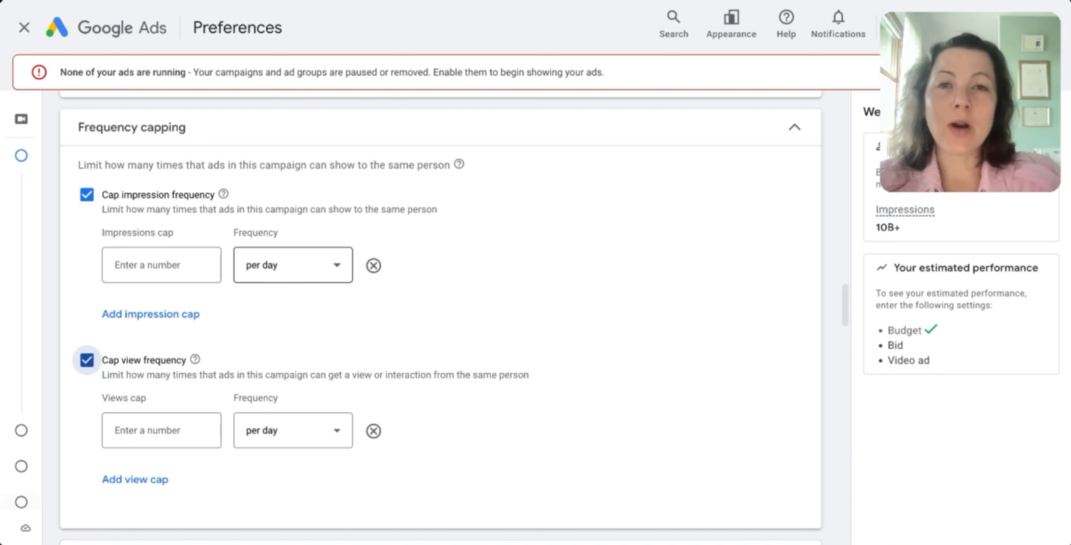
left_click(338, 271)
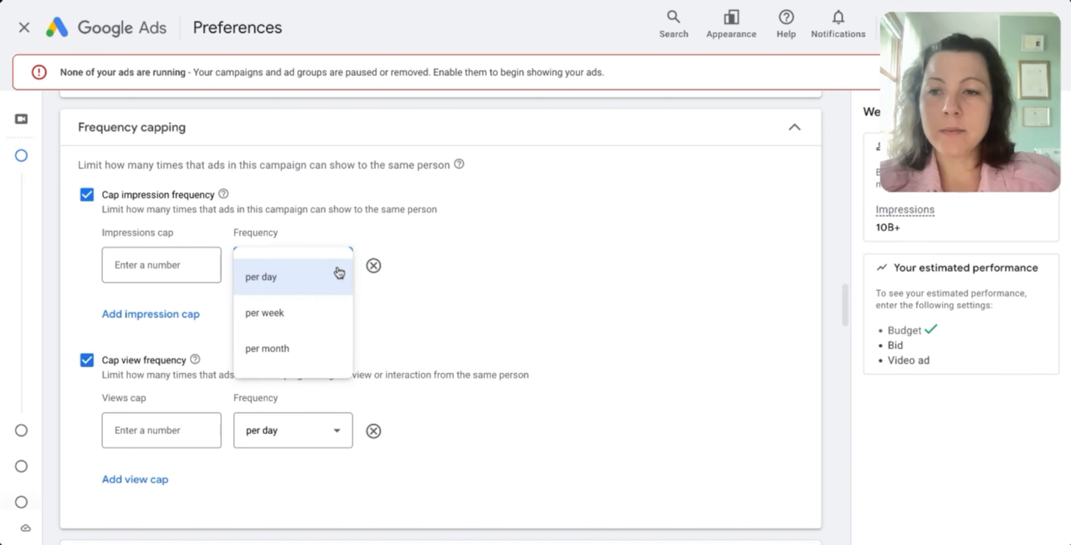
left_click(291, 313)
left_click(188, 261)
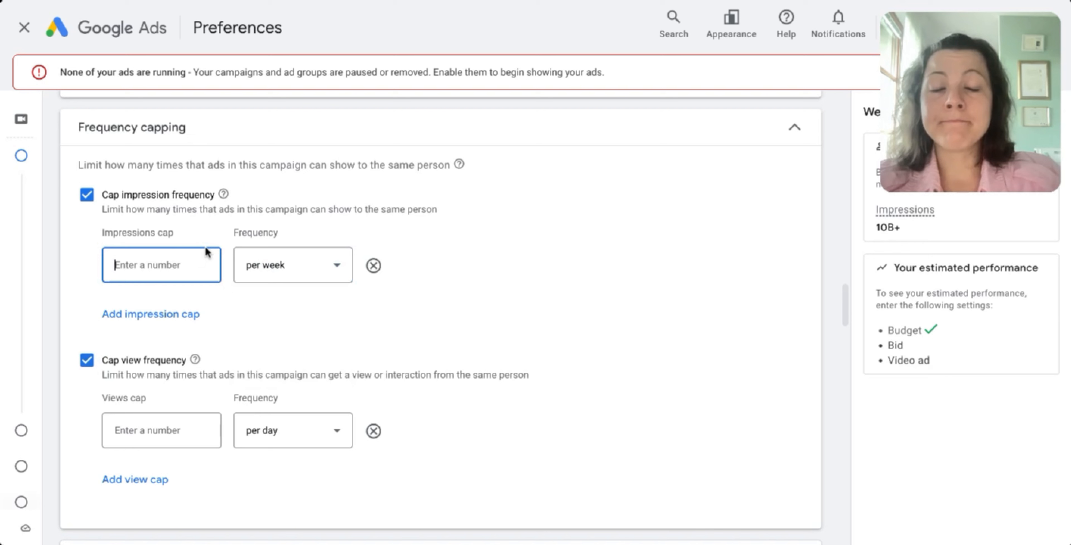
type("5")
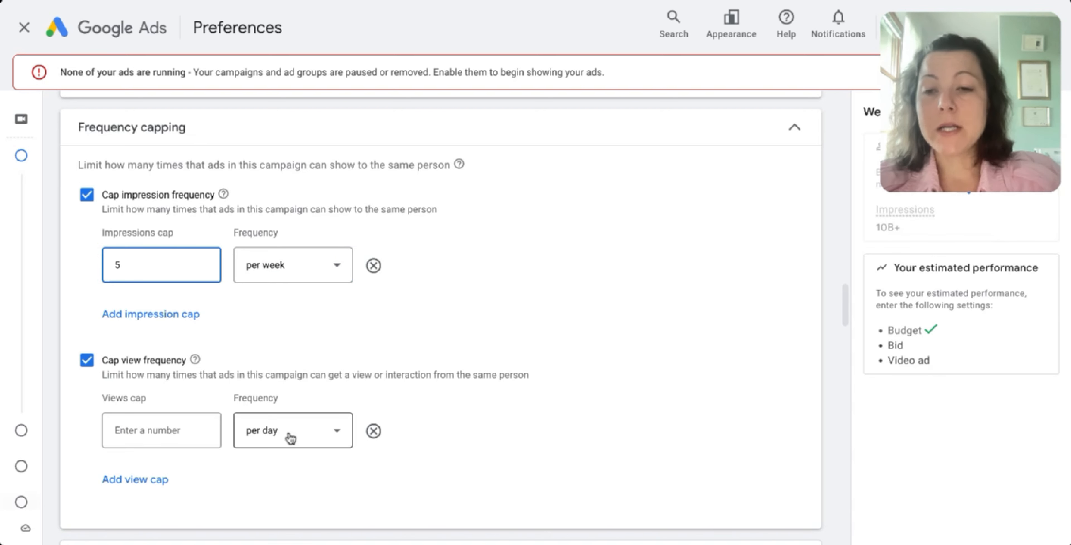
Set the view frequency cap to 4 views per month
left_click(308, 437)
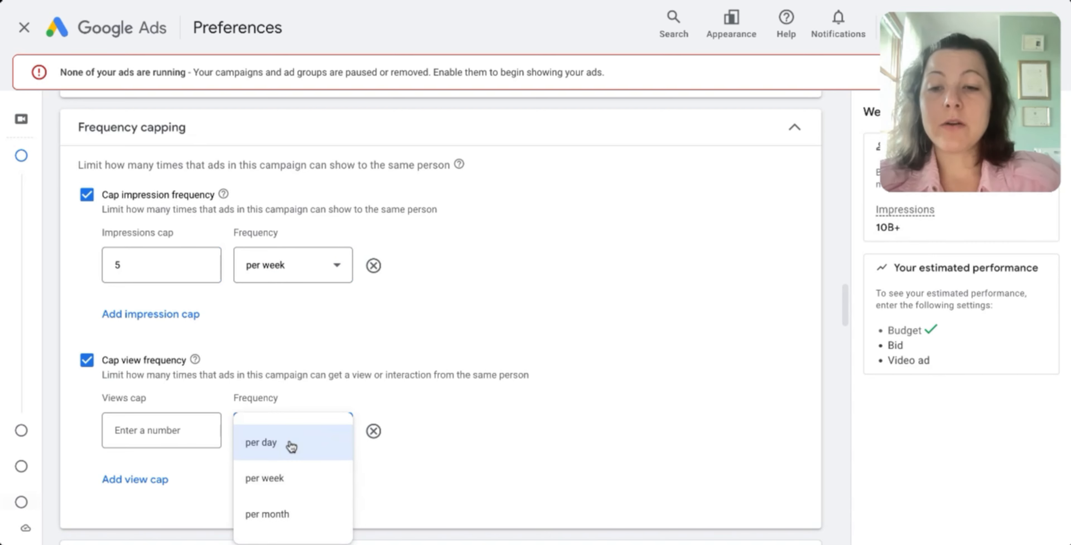
left_click(291, 478)
left_click(302, 436)
left_click(301, 514)
left_click(171, 431)
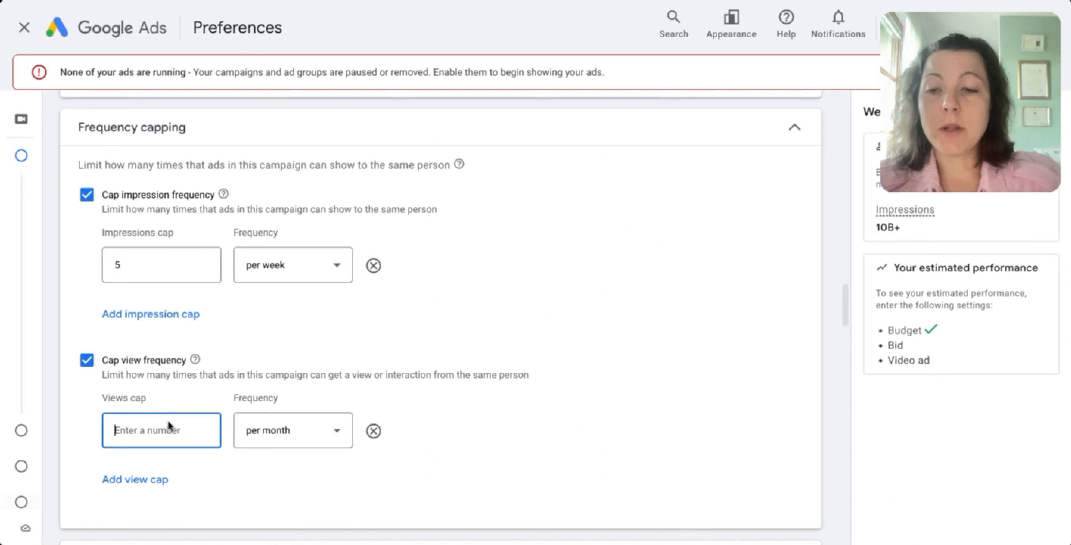
type("4")
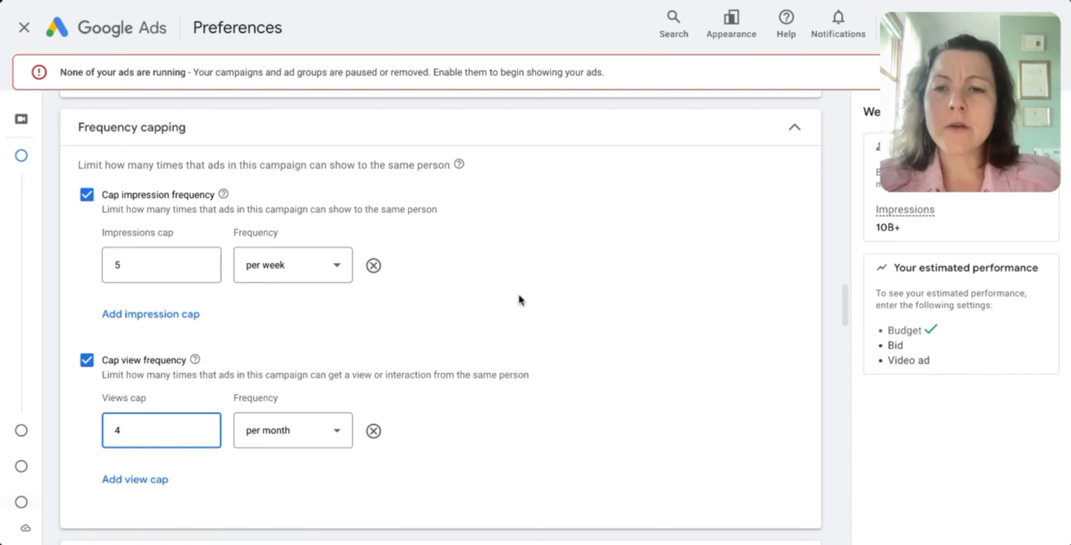
Skip the ad group and ad creation, and create the campaign without them
scroll(502, 318, "down", 2)
scroll(510, 311, "down", 6)
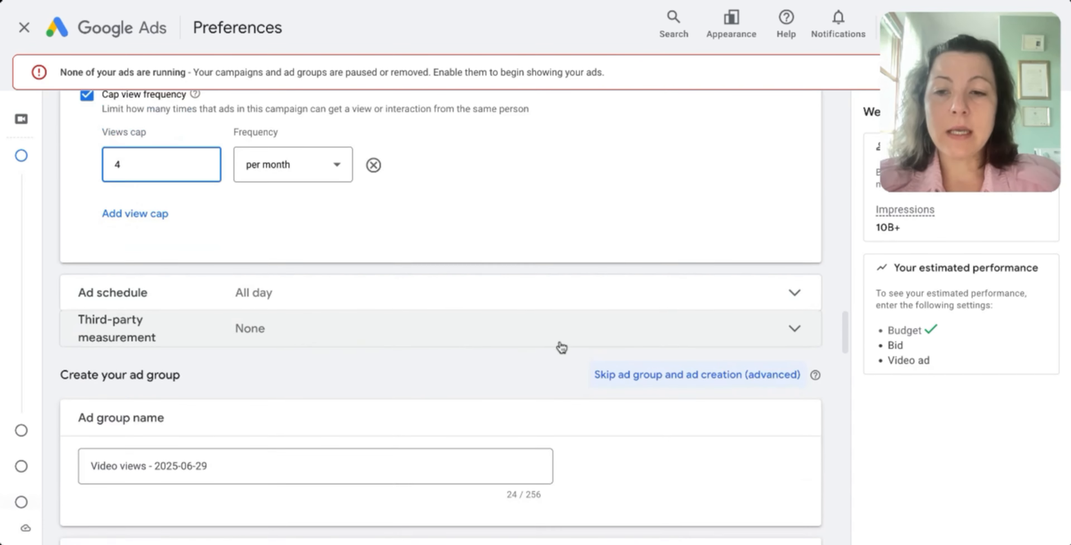
scroll(558, 346, "down", 3)
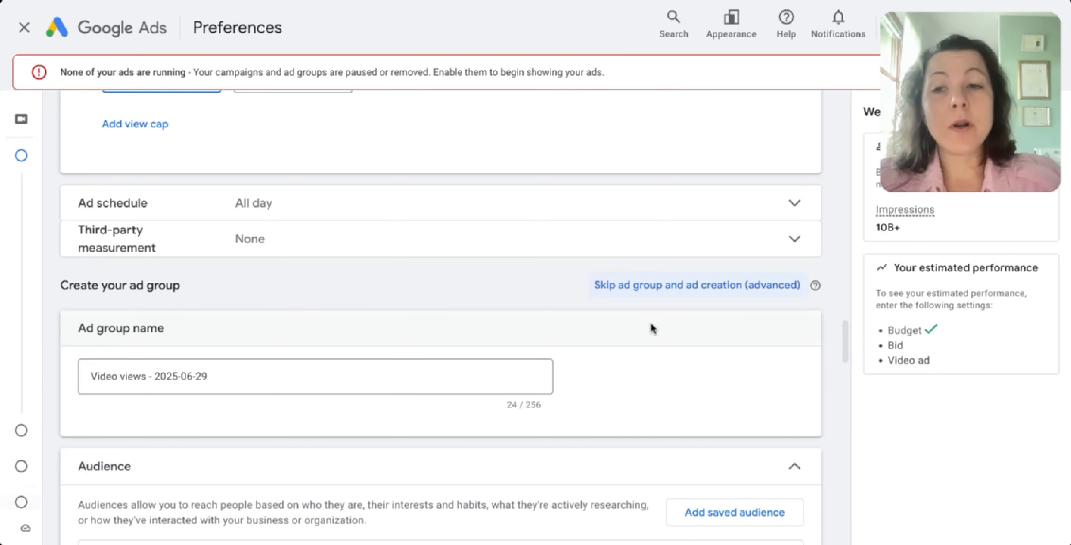
scroll(650, 326, "down", 1)
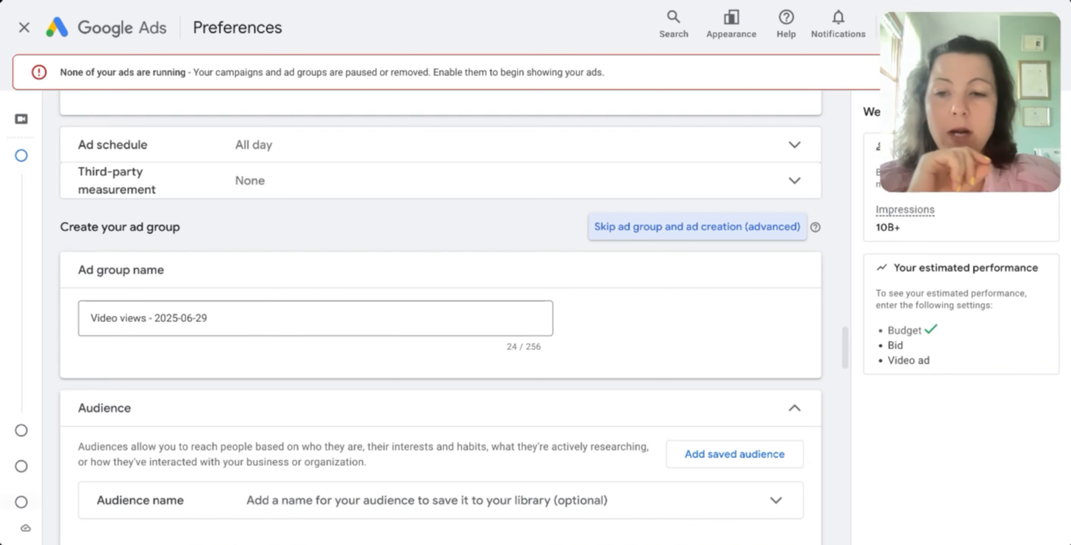
left_click(697, 227)
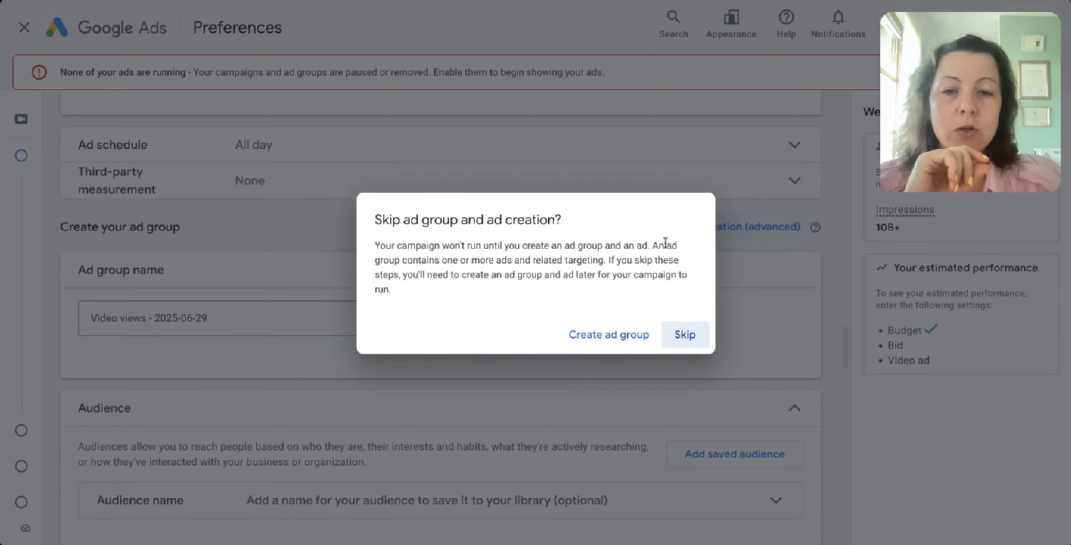
left_click(685, 335)
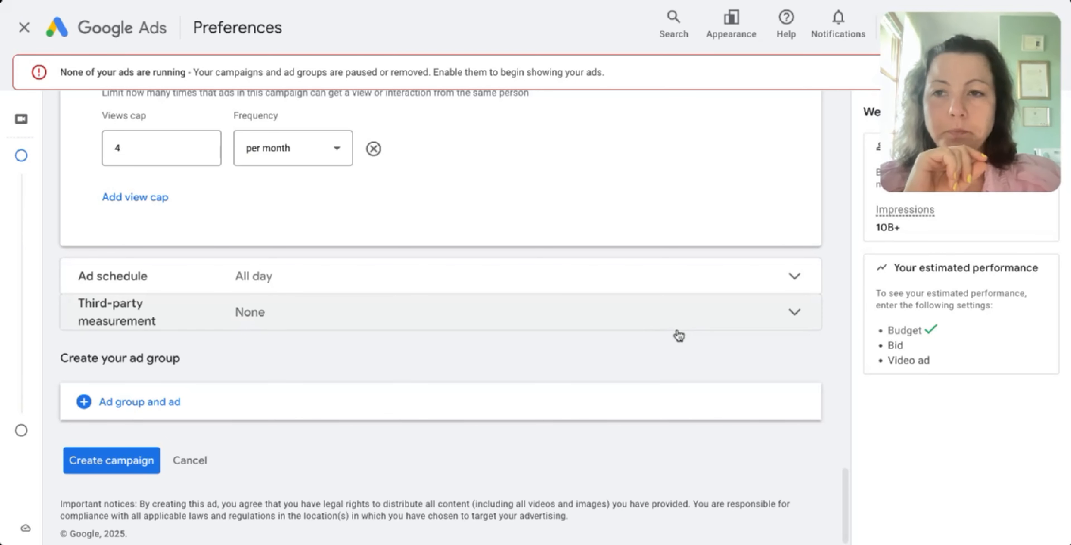
left_click(95, 471)
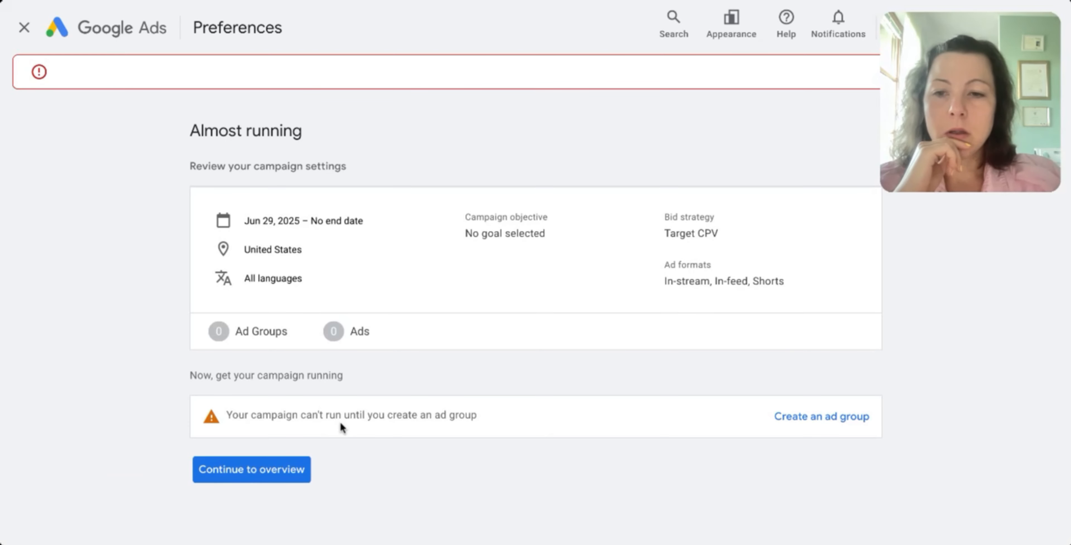
Continue to the overview of the Video Views_August 2025 campaign and pause the campaign
left_click(276, 437)
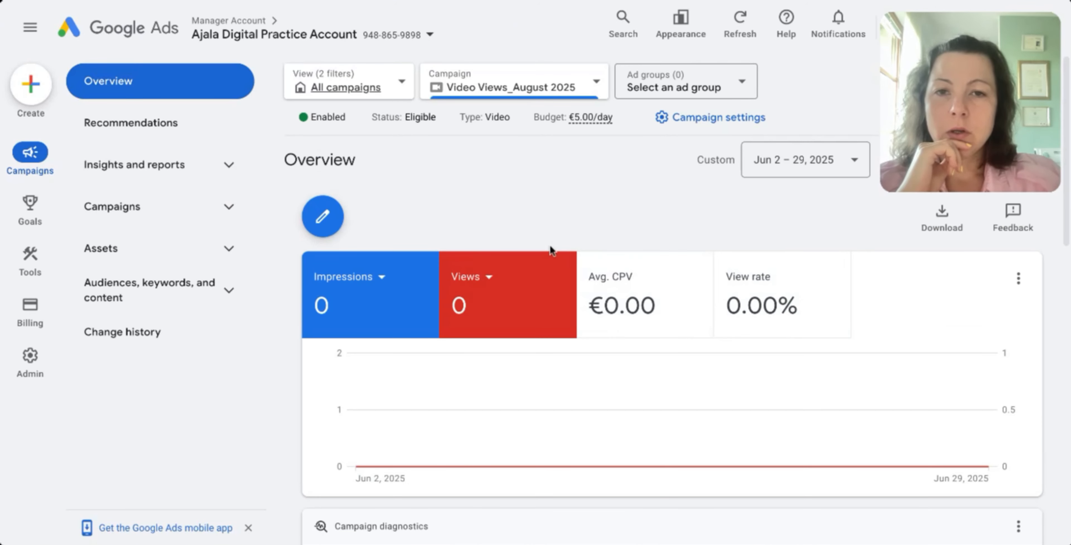
left_click(334, 120)
left_click(342, 175)
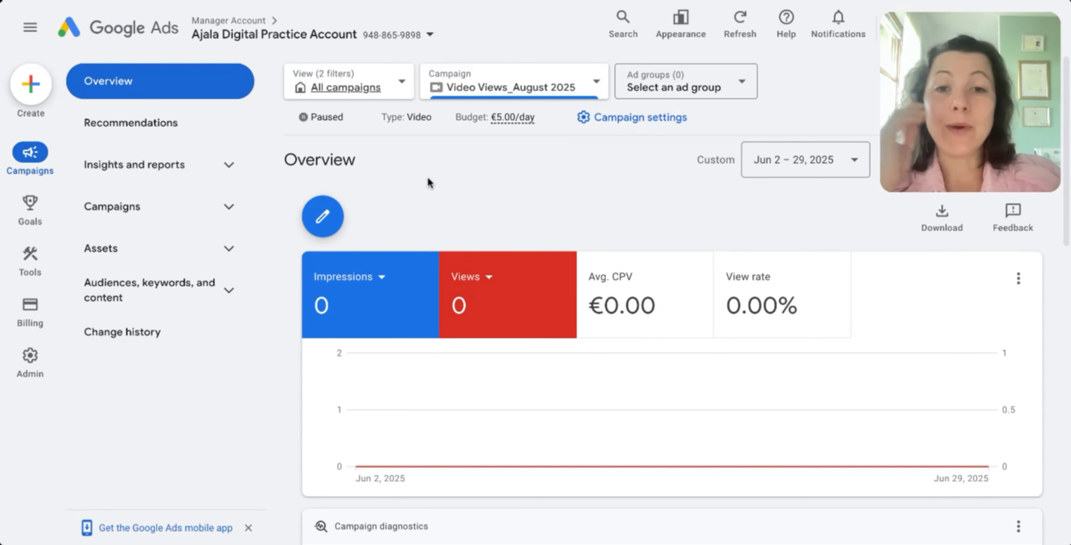
Go to the campaign's ad groups and start creating a new ad group
left_click(213, 215)
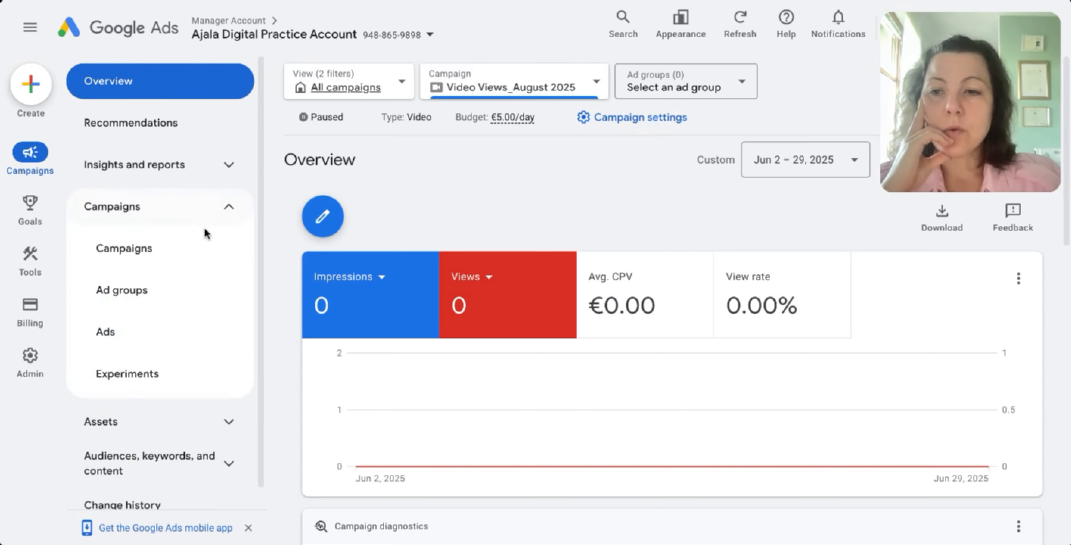
left_click(201, 247)
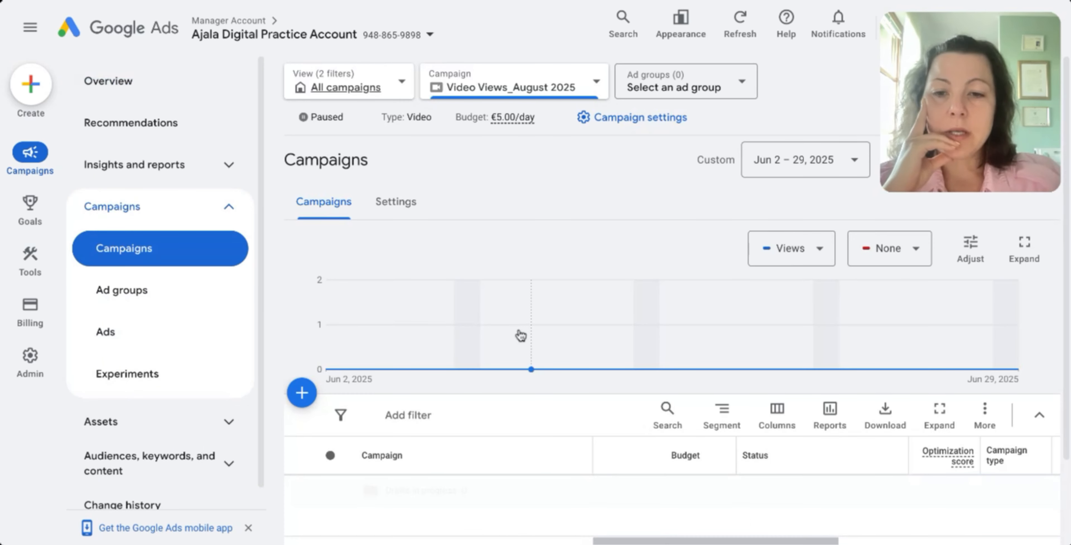
scroll(463, 419, "down", 1)
left_click(157, 299)
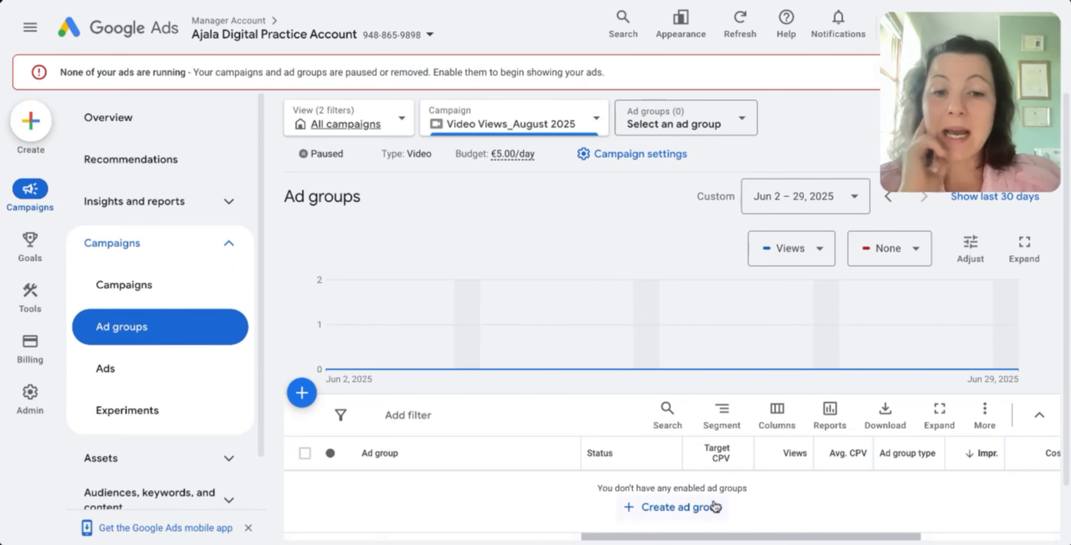
left_click(670, 510)
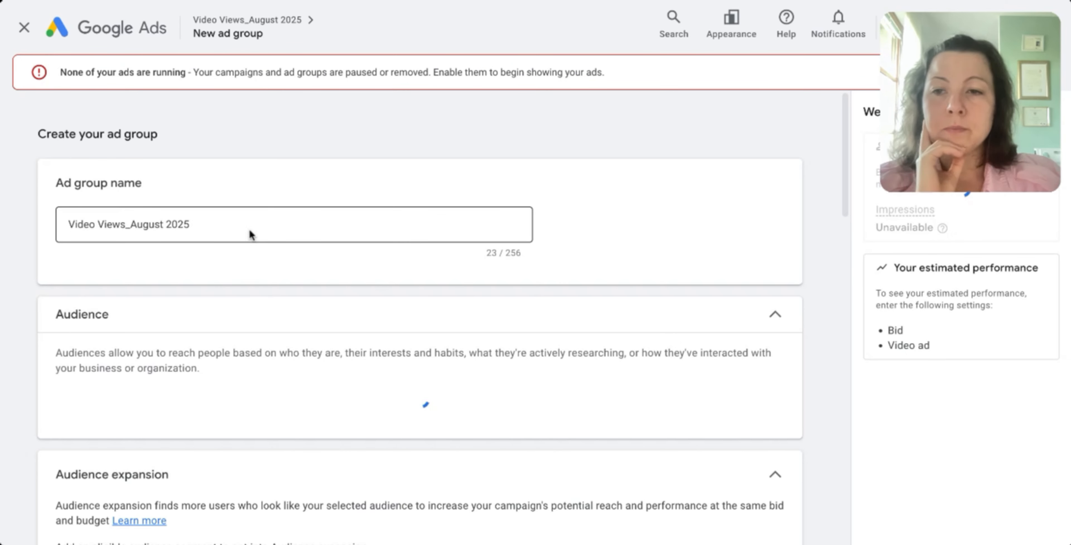
Name the new ad group "Moms + Interest Healthy Food"
left_click_drag(253, 224, 68, 225)
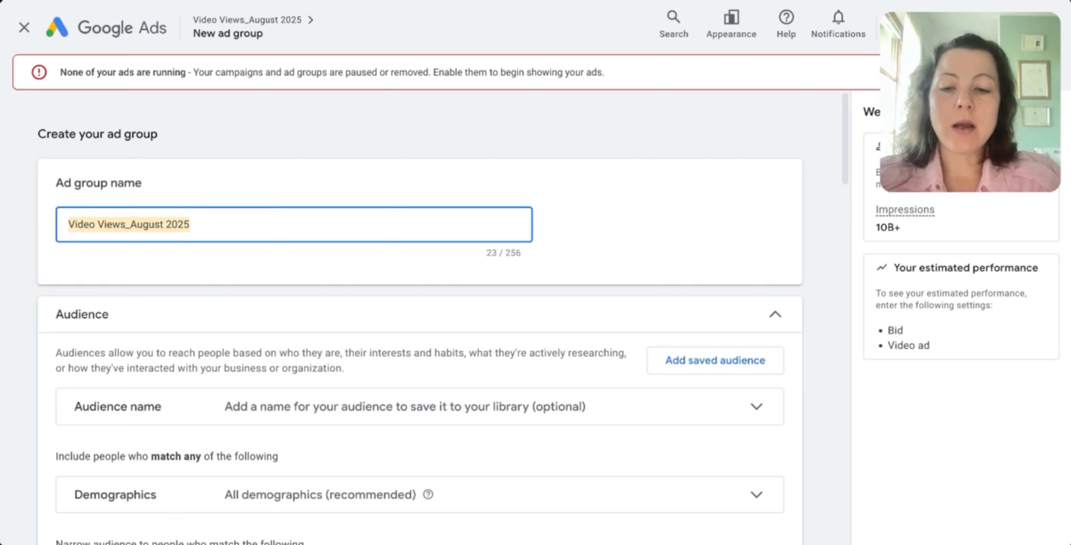
type("Moms + In")
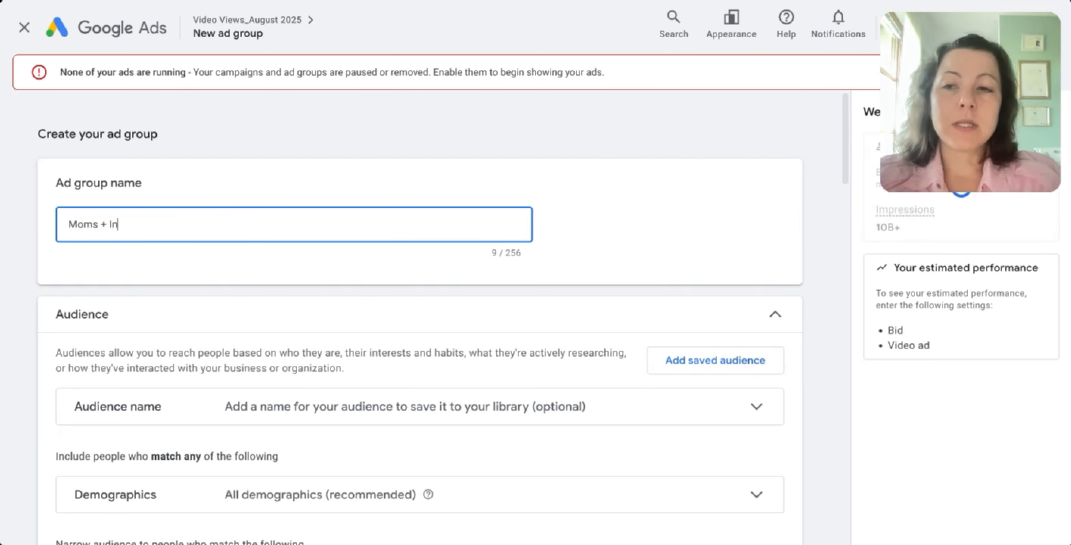
type("terest Healt")
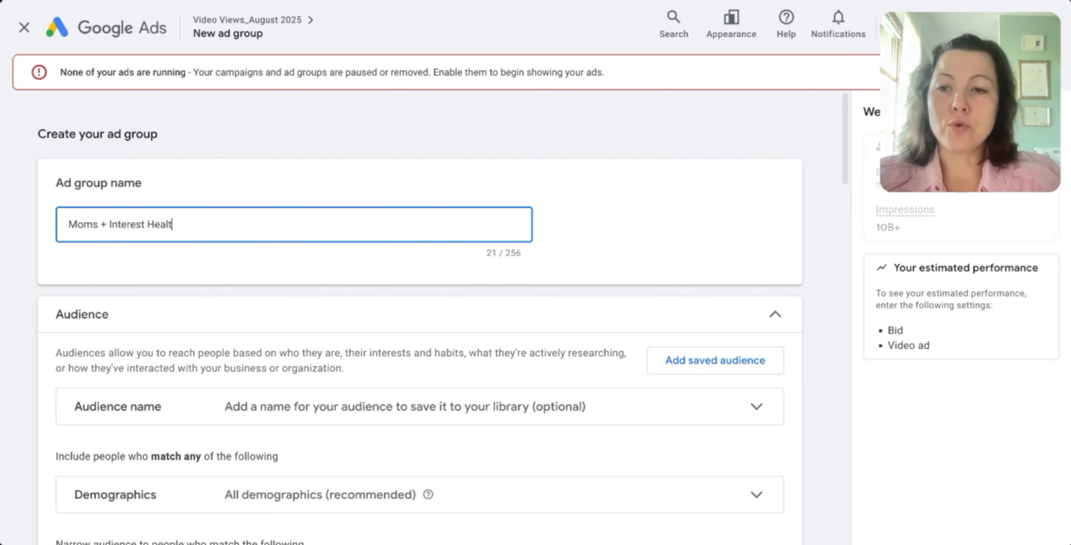
type("hy Food")
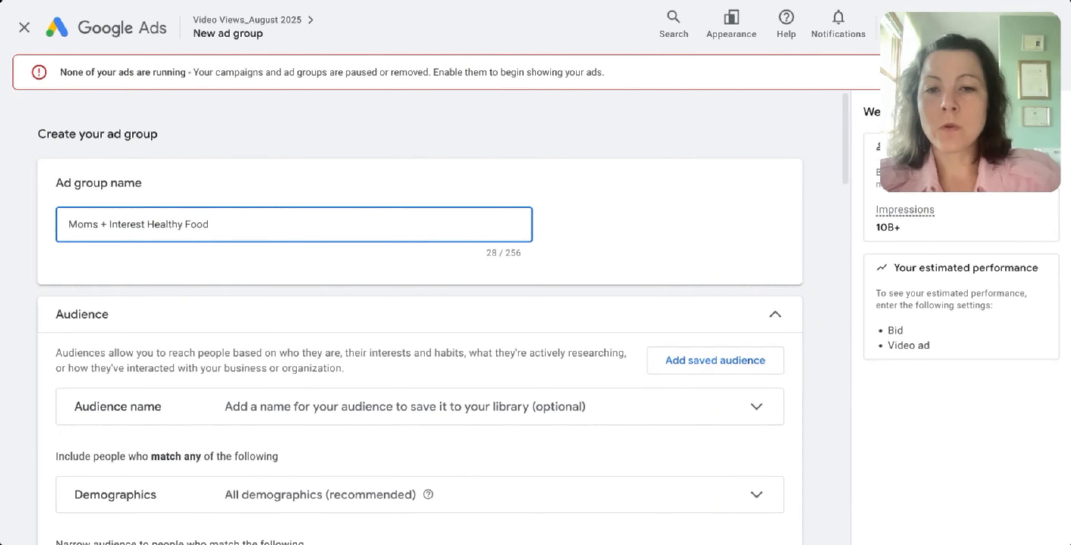
Limit the audience's gender targeting to Female by excluding Male and Unknown in the demographics
scroll(327, 310, "down", 3)
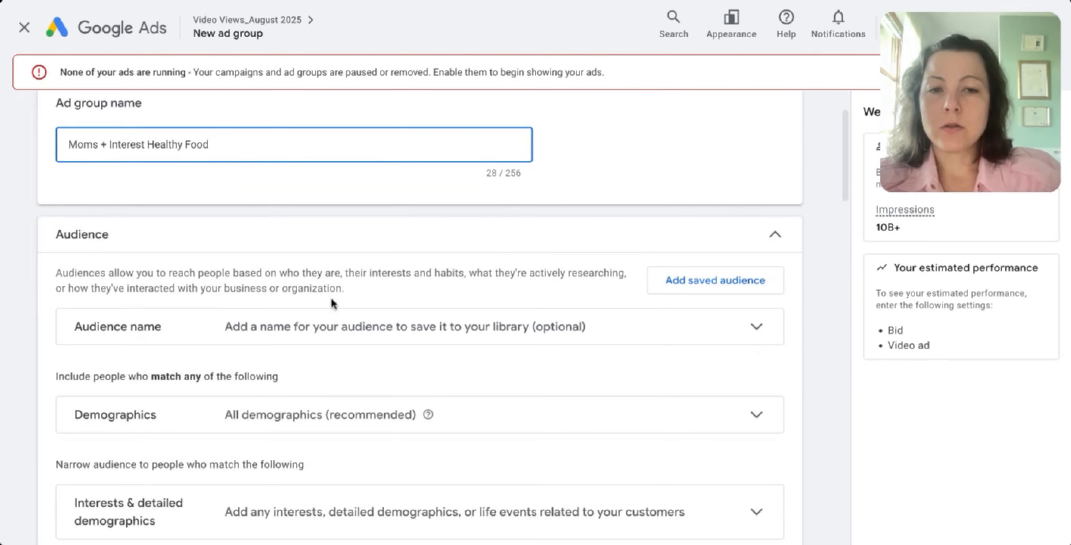
scroll(342, 307, "down", 1)
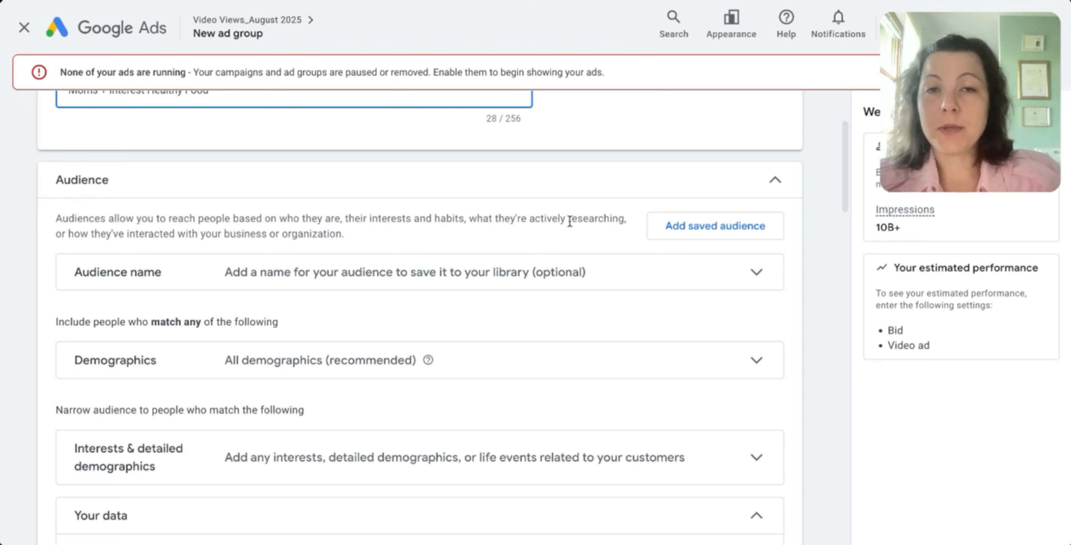
scroll(405, 296, "down", 1)
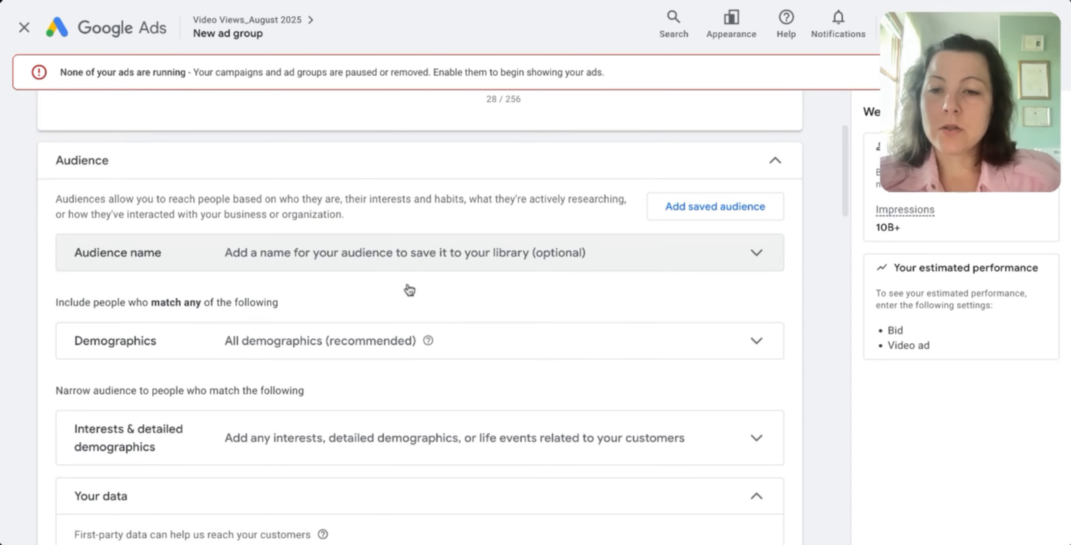
left_click(485, 304)
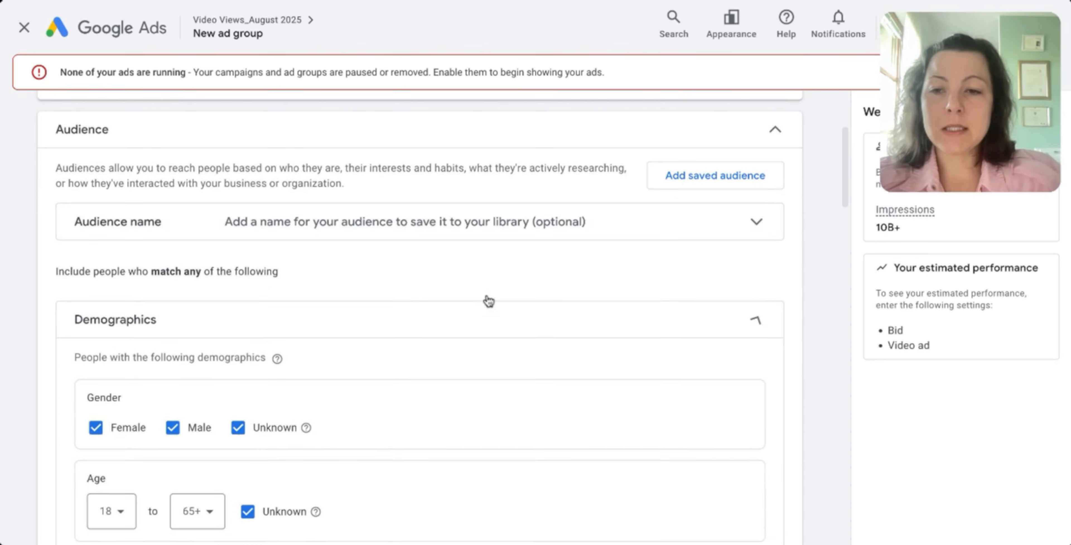
scroll(486, 299, "down", 4)
left_click(174, 208)
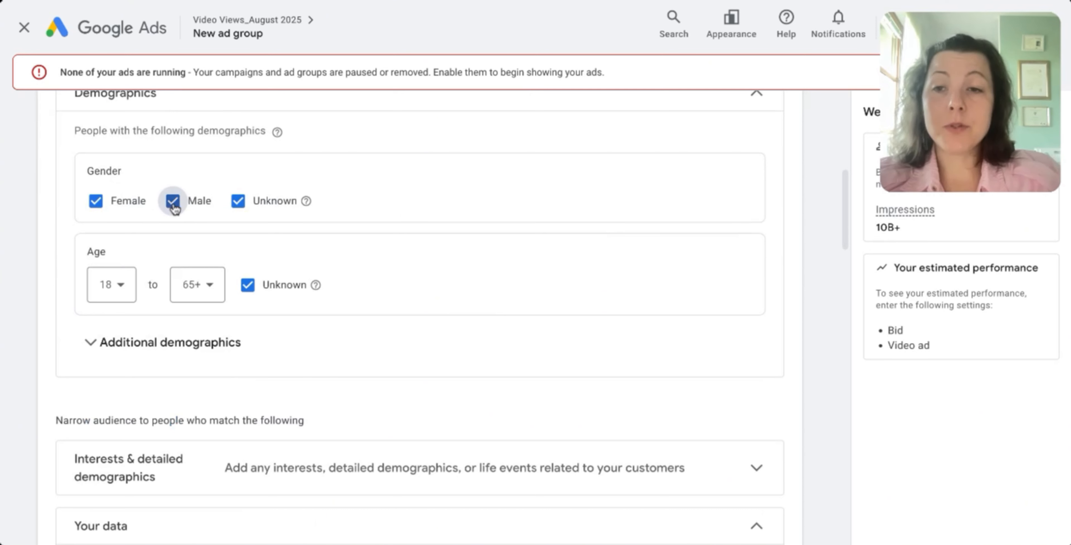
left_click(237, 201)
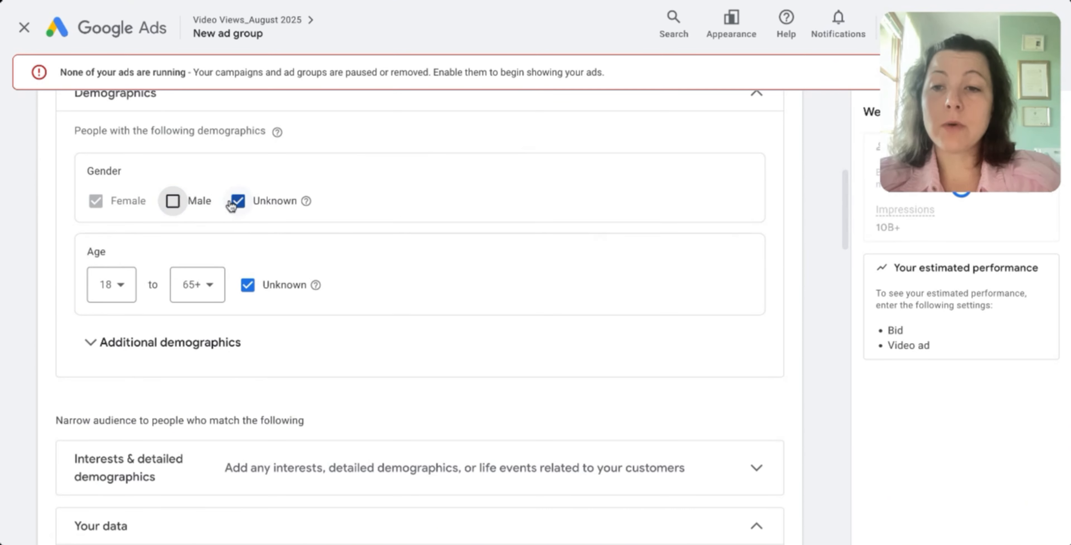
Set the audience's age range to 25 to 44
left_click(106, 285)
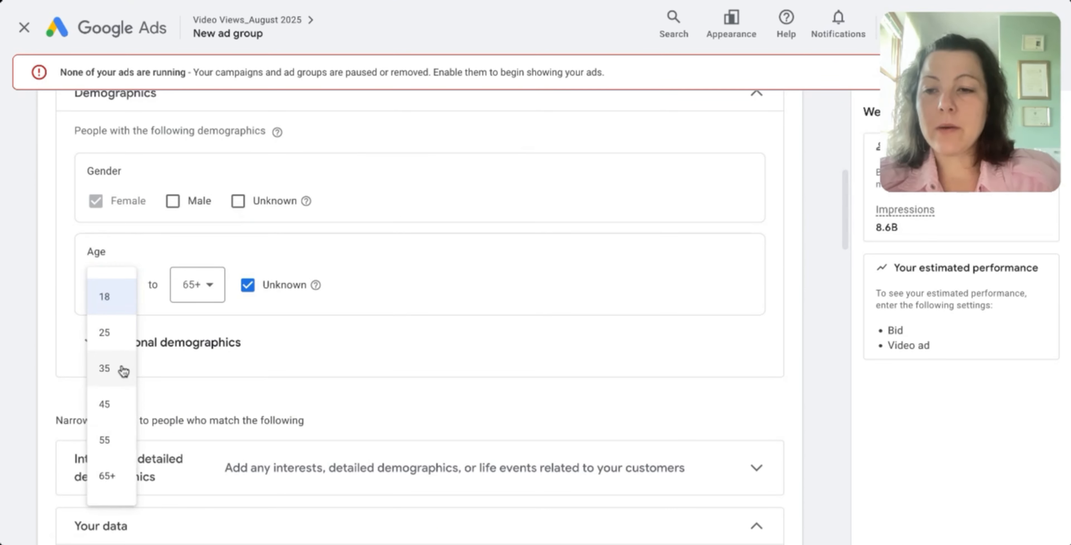
left_click(112, 340)
left_click(215, 296)
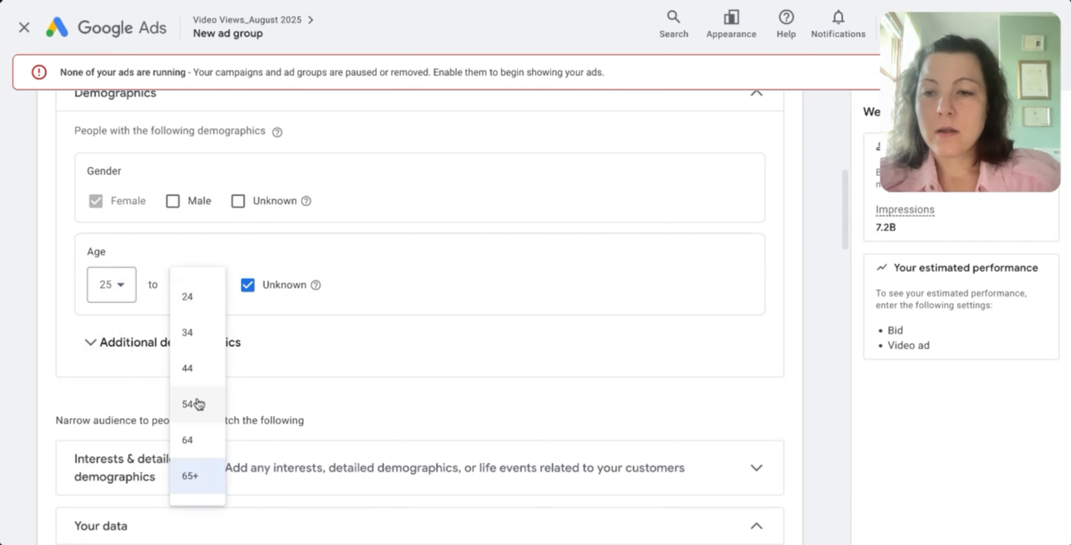
left_click(192, 368)
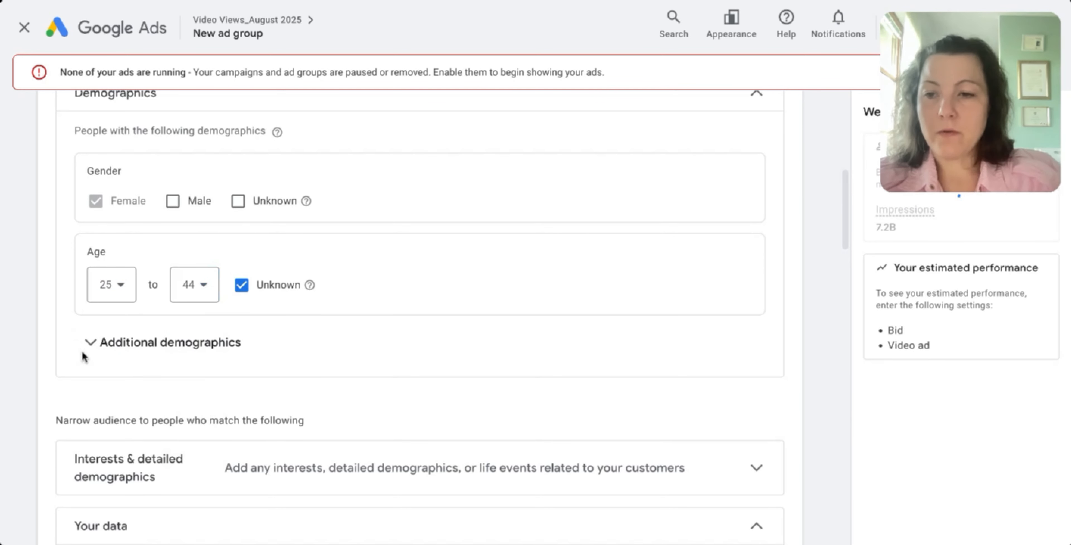
Expand the additional demographics and limit parental status to Parent by excluding Not a parent and Unknown
left_click(91, 342)
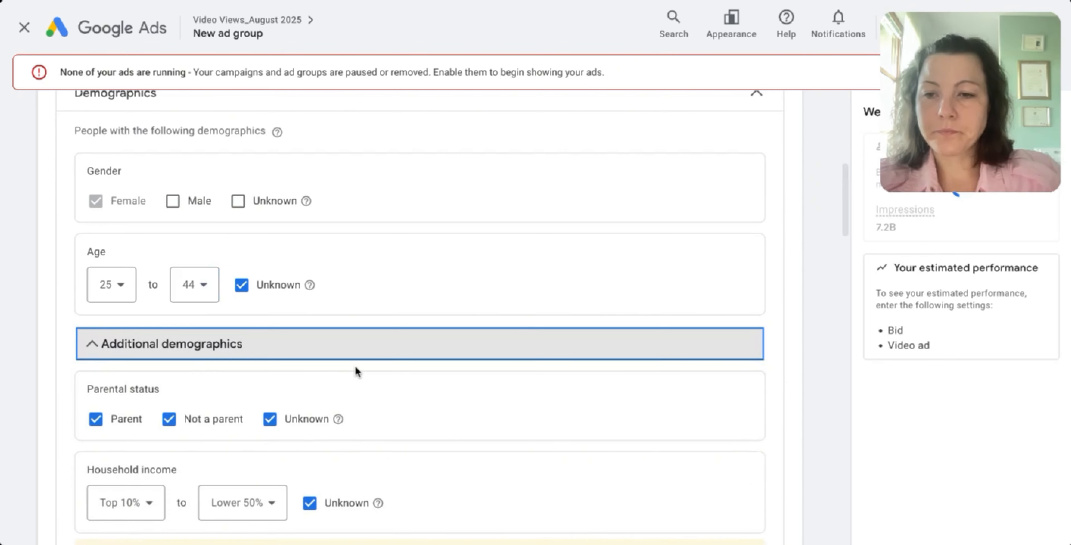
scroll(354, 372, "down", 2)
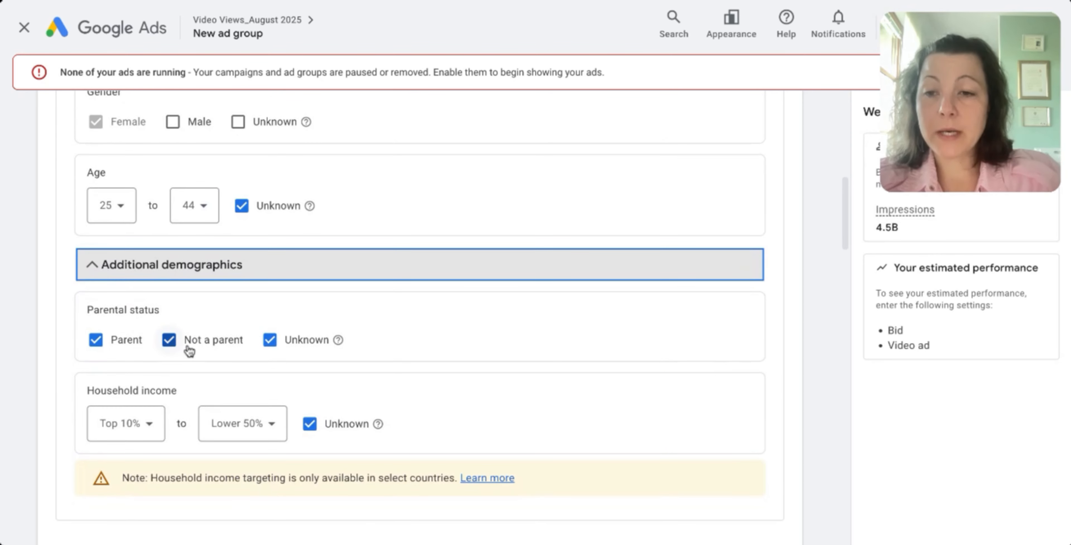
left_click(170, 340)
left_click(270, 340)
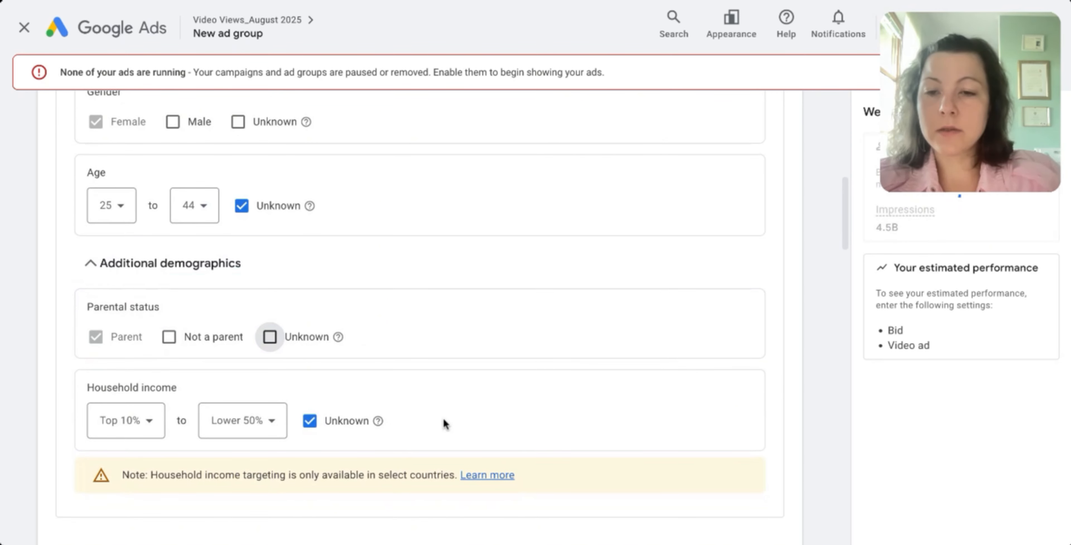
scroll(438, 420, "down", 2)
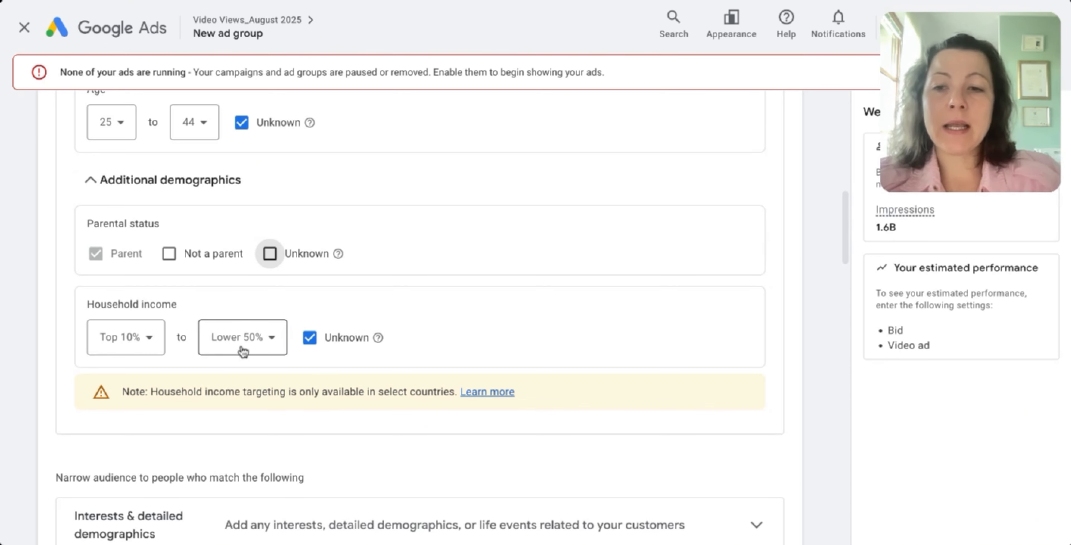
scroll(307, 367, "down", 3)
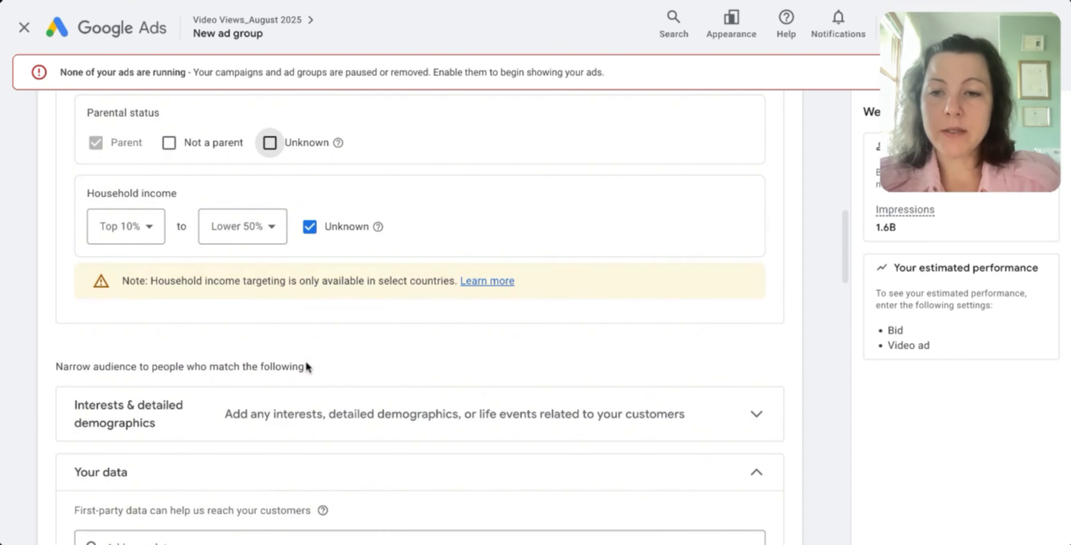
left_click_drag(151, 278, 454, 281)
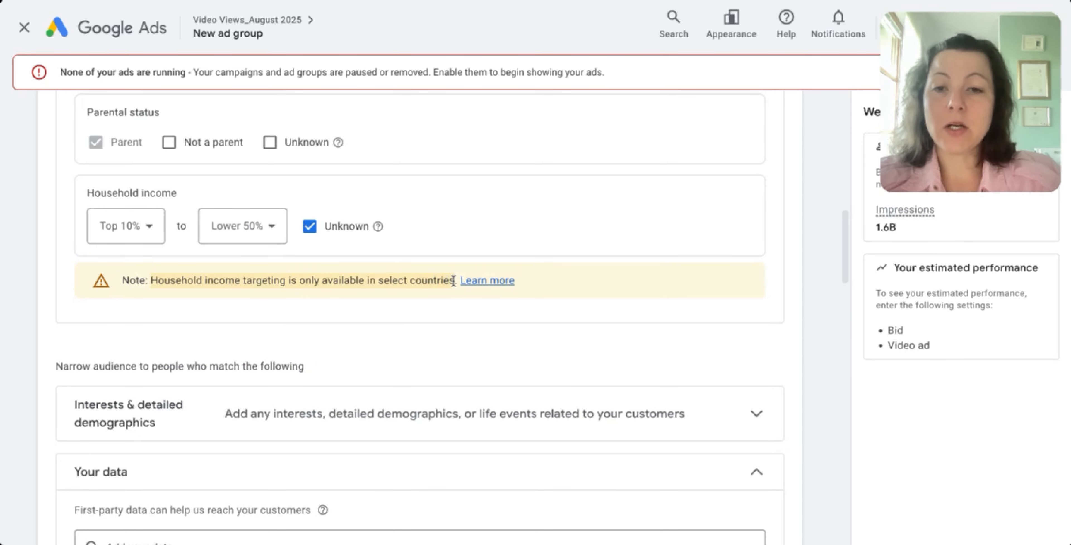
left_click(462, 284)
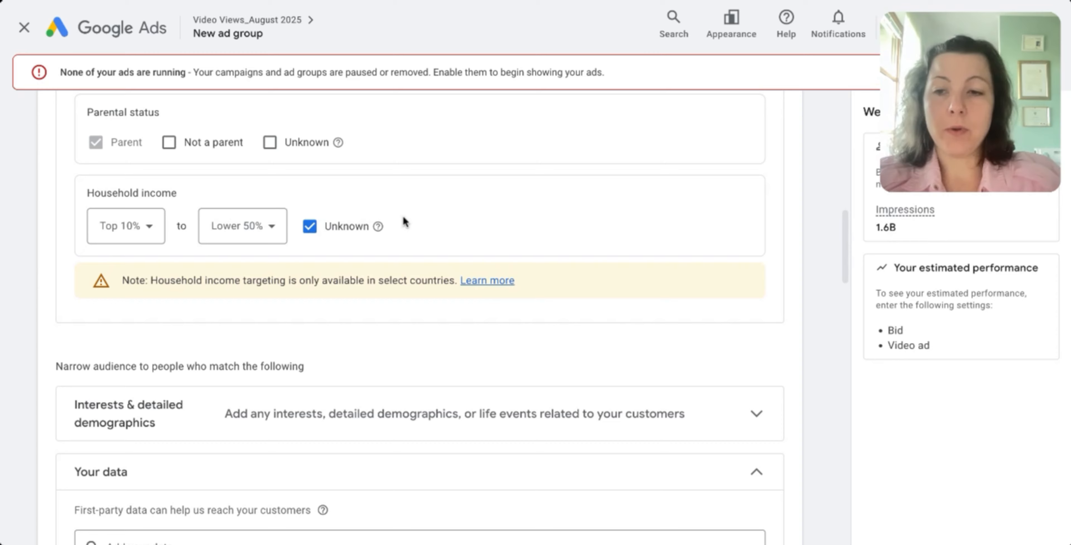
Add the custom search terms segment to the audience and start creating a new set of custom search terms
scroll(436, 200, "down", 5)
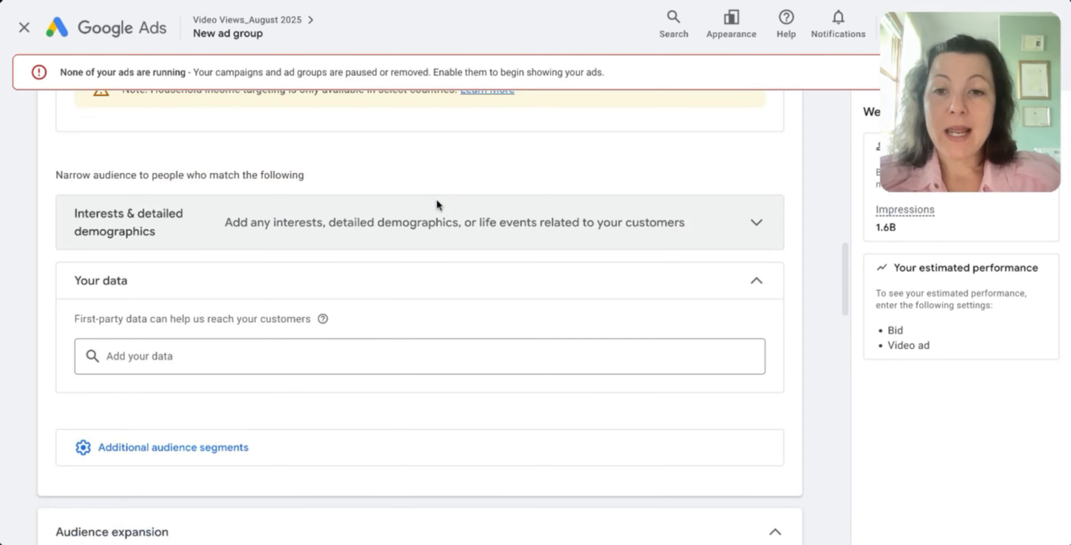
left_click(155, 438)
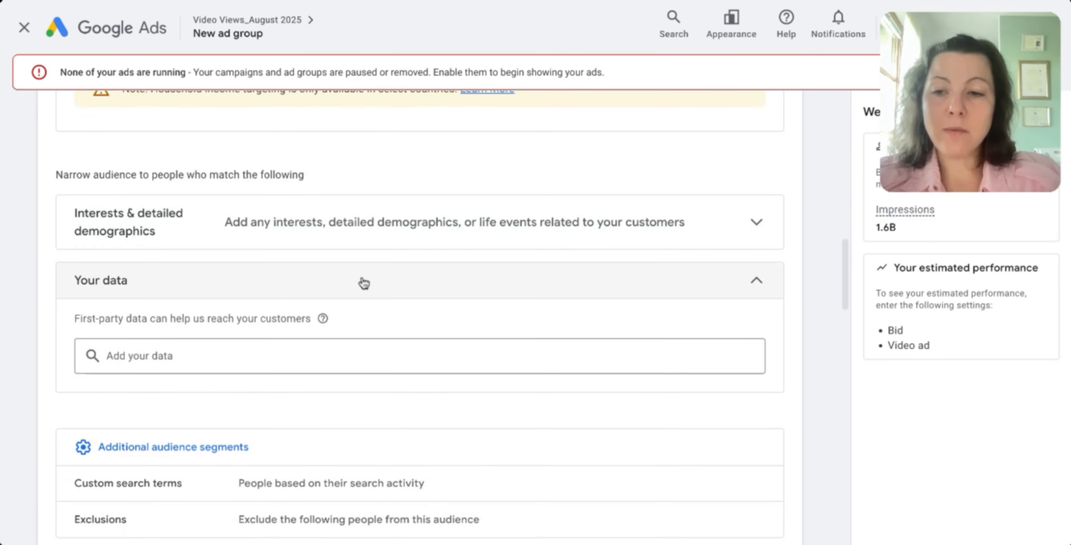
scroll(366, 274, "down", 2)
scroll(397, 262, "up", 1)
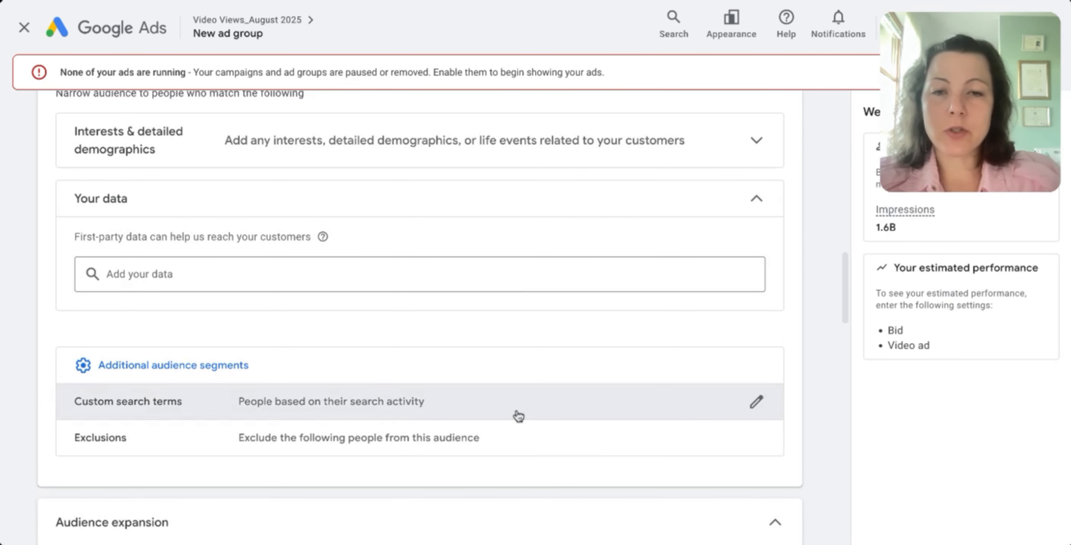
left_click(757, 403)
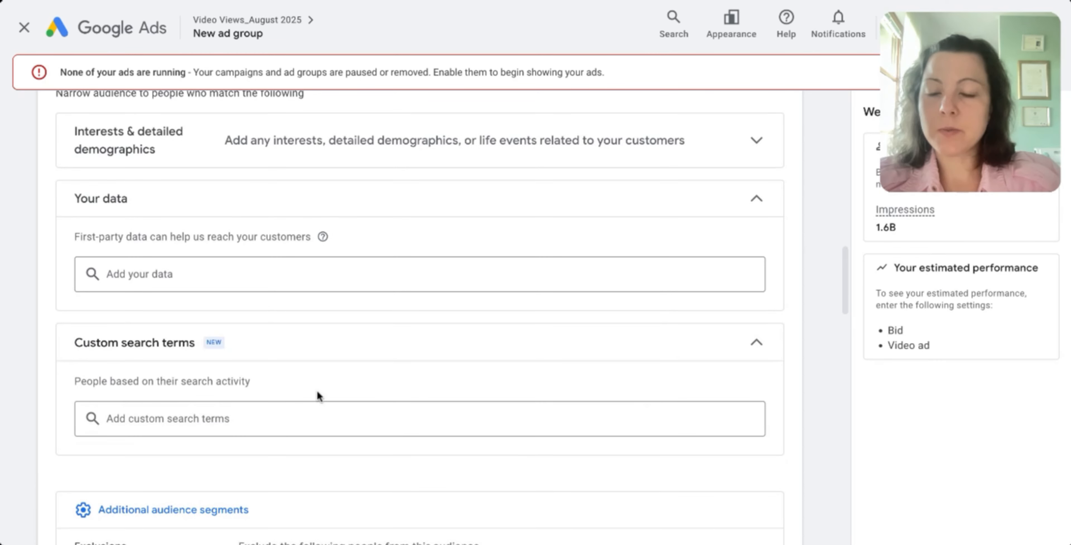
left_click(297, 414)
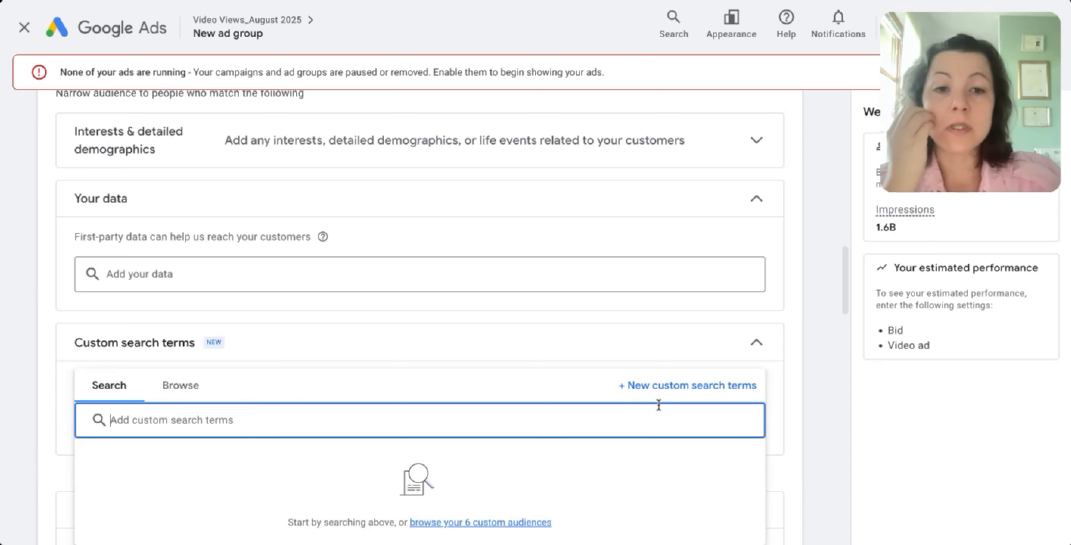
left_click(666, 395)
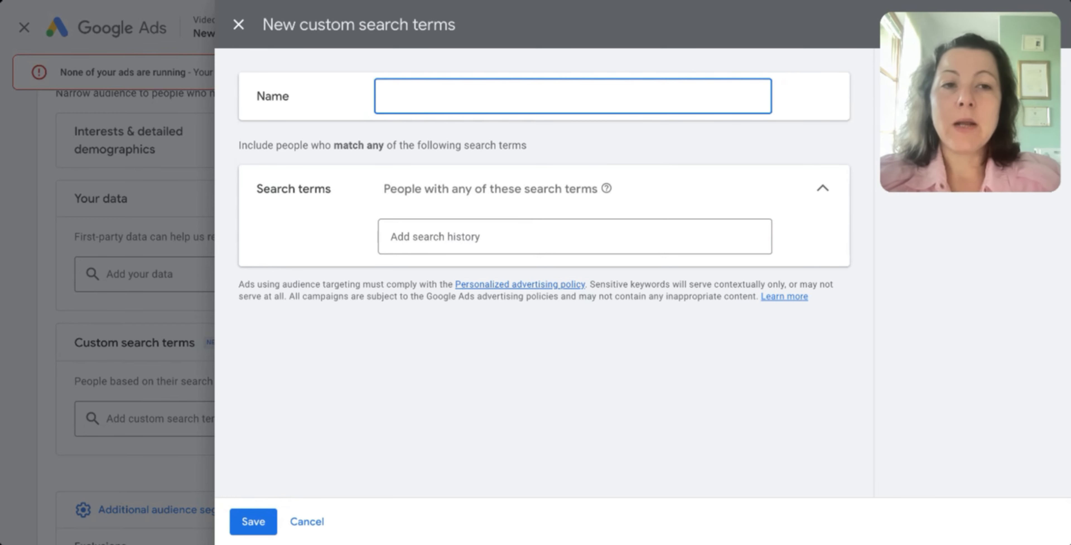
left_click(489, 235)
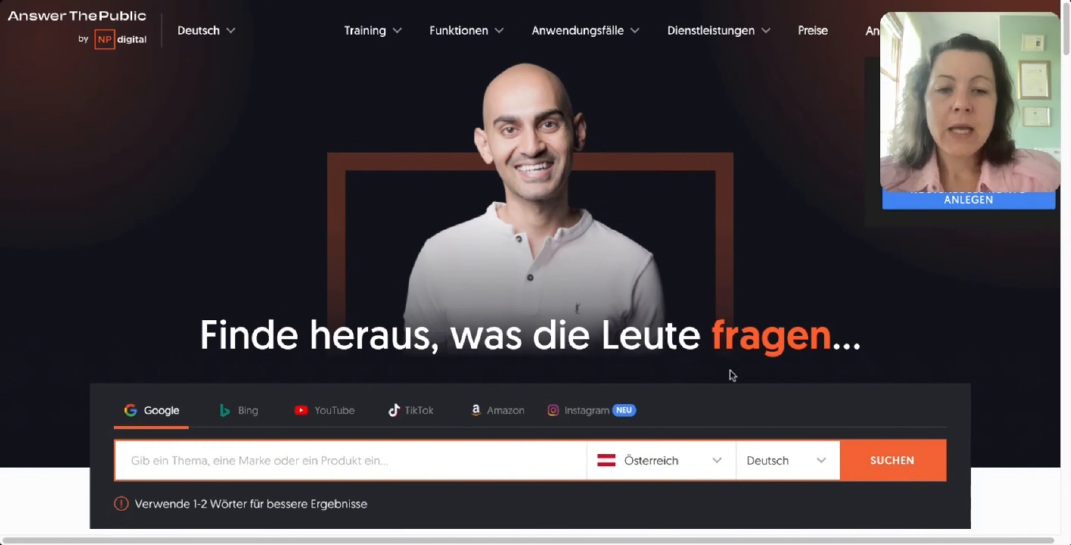
Switch to AnswerThePublic and open the list of search locations
scroll(732, 374, "down", 1)
left_click(723, 433)
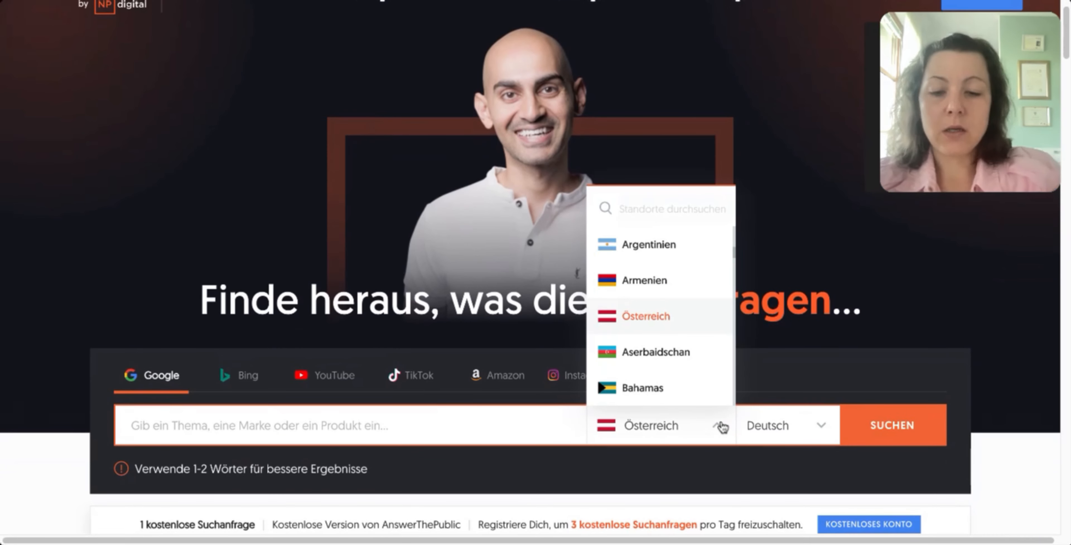
type("unit")
key("BackSpace")
key("BackSpace")
key("BackSpace")
key("BackSpace")
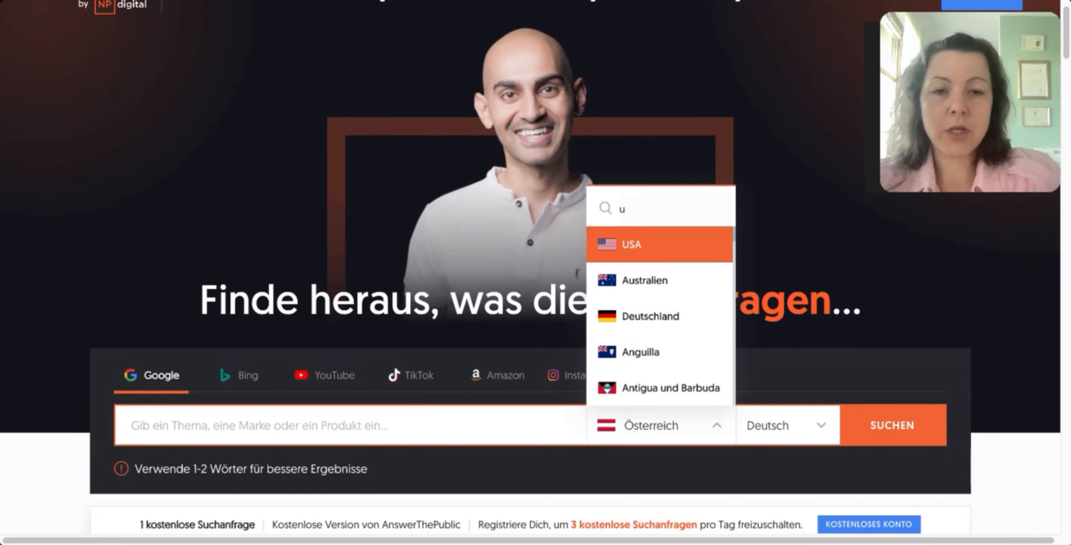
type("verei")
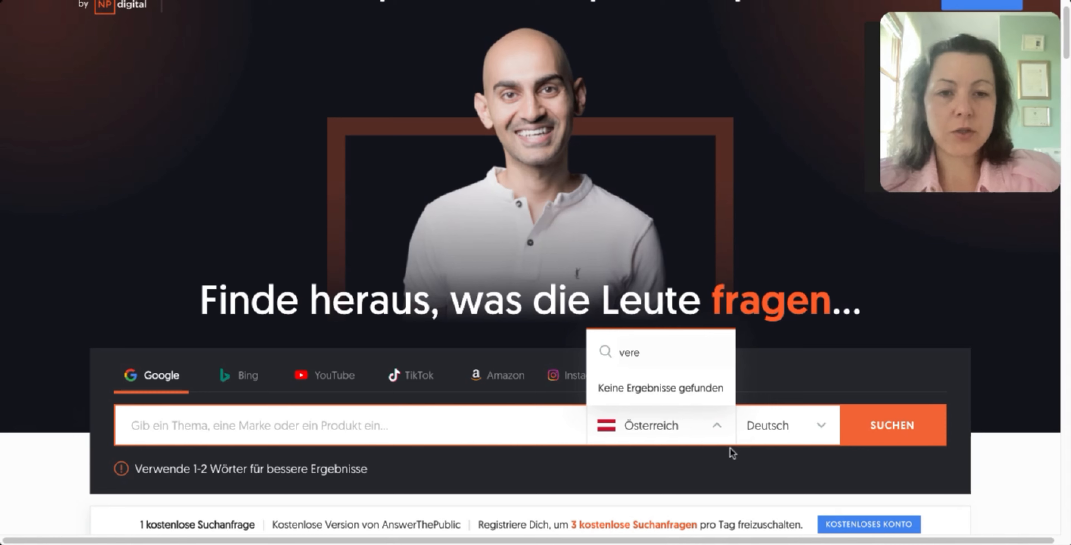
key("BackSpace")
key("BackSpace")
key("BackSpace")
key("BackSpace")
key("BackSpace")
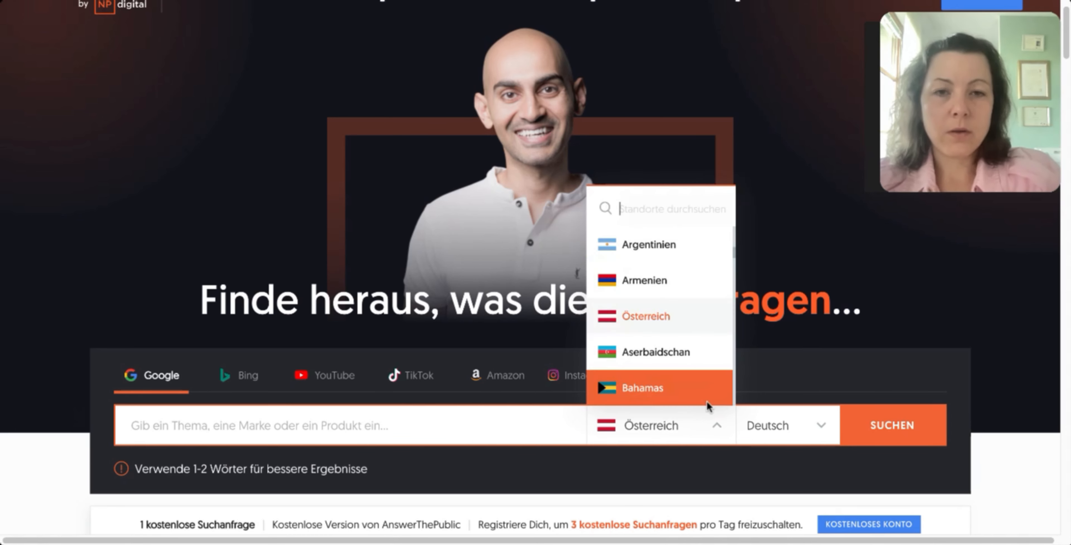
Set the search location to USA and the search language to Englisch
type("usa")
left_click(685, 389)
left_click(794, 435)
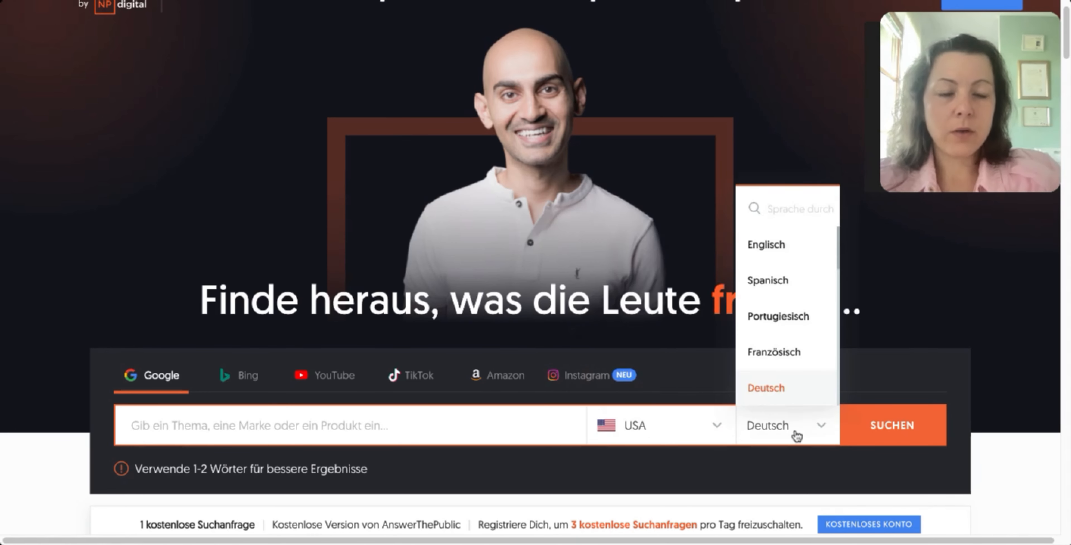
left_click(794, 237)
left_click(791, 440)
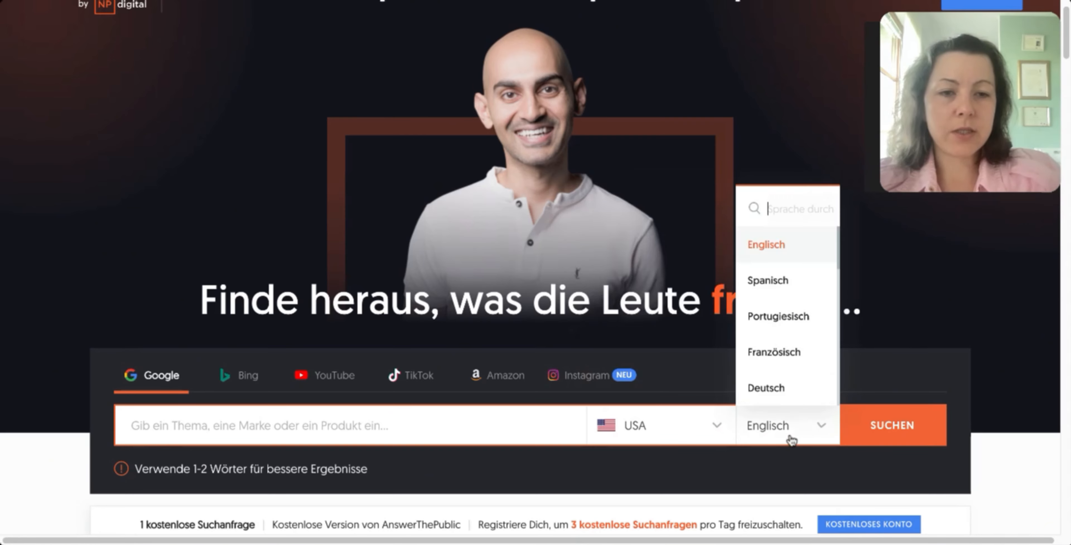
scroll(838, 279, "down", 3)
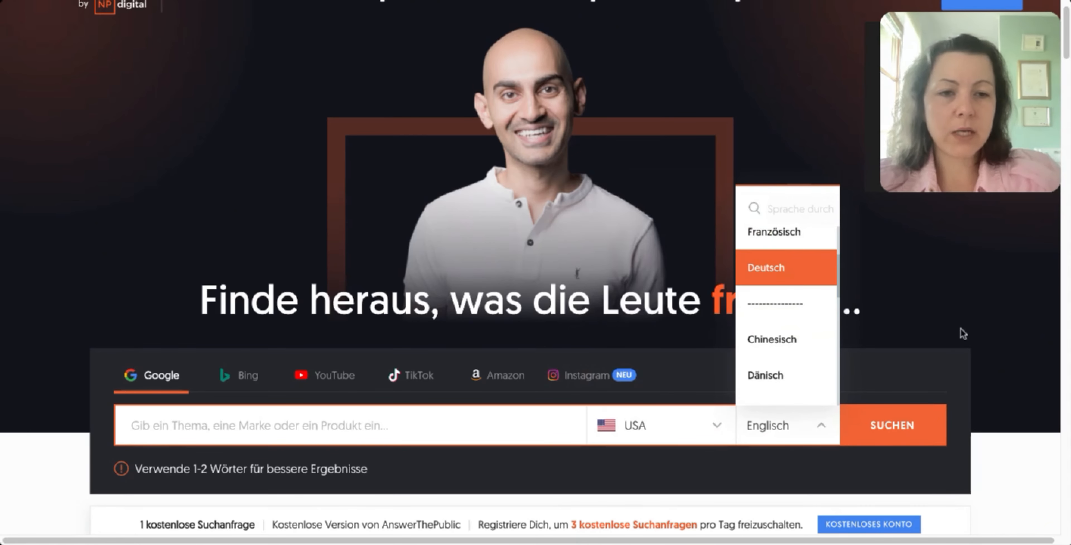
left_click(983, 331)
Search the YouTube data for "healthy food prep tips for school kids"
left_click(337, 377)
scroll(374, 374, "down", 2)
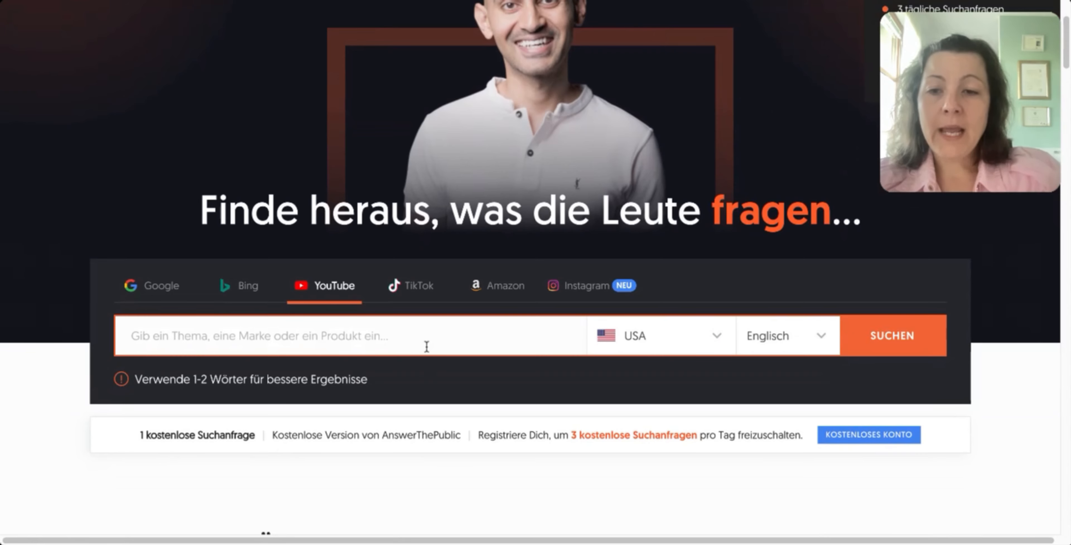
scroll(437, 397, "down", 1)
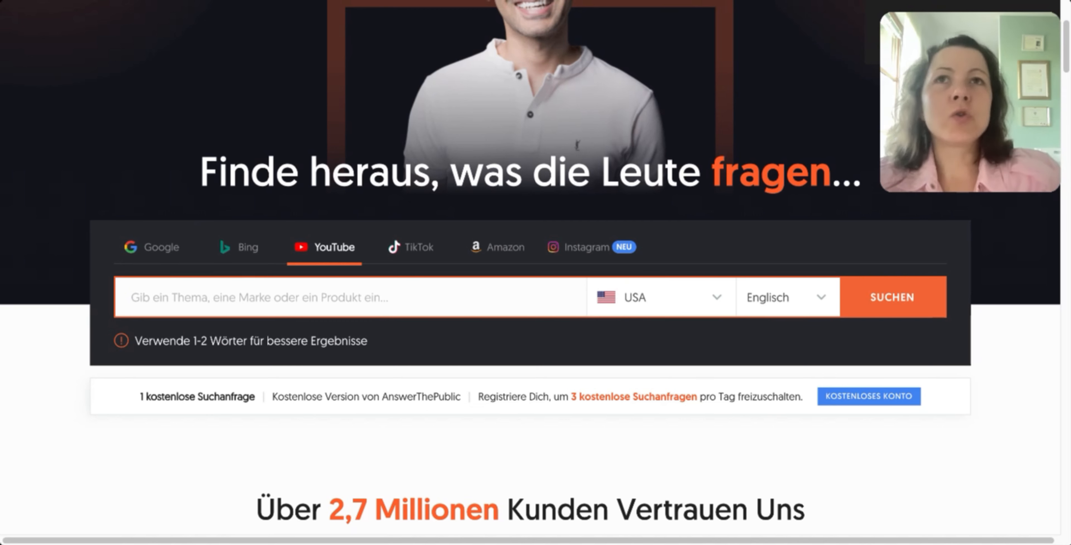
type("health")
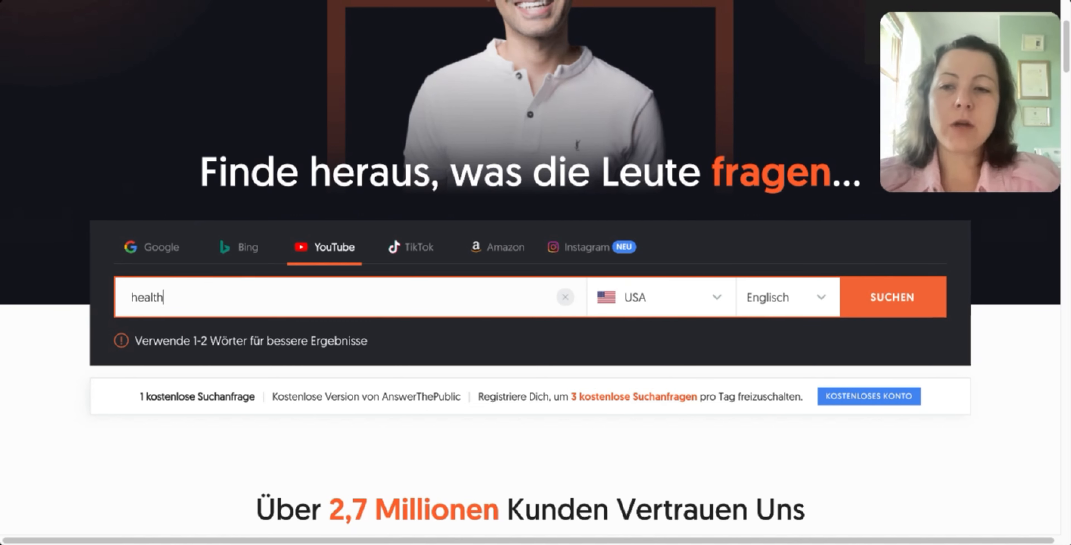
type("y food prep tips for ")
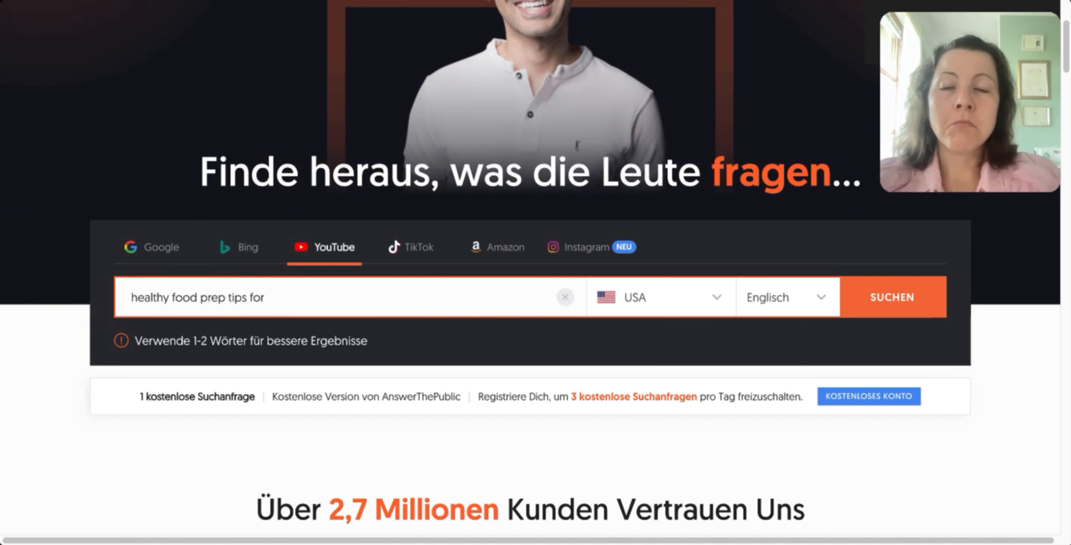
type("school kid")
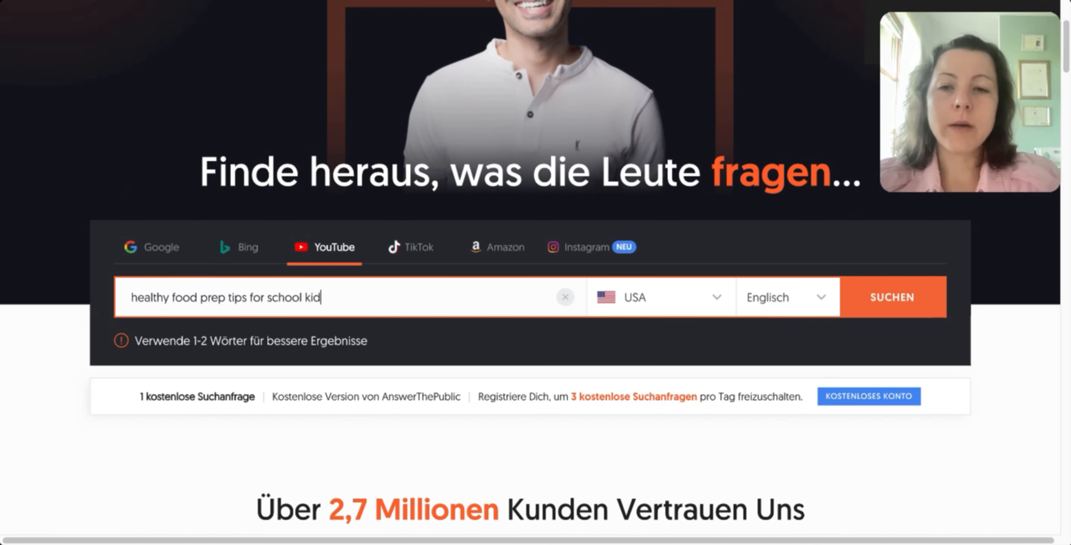
type("s")
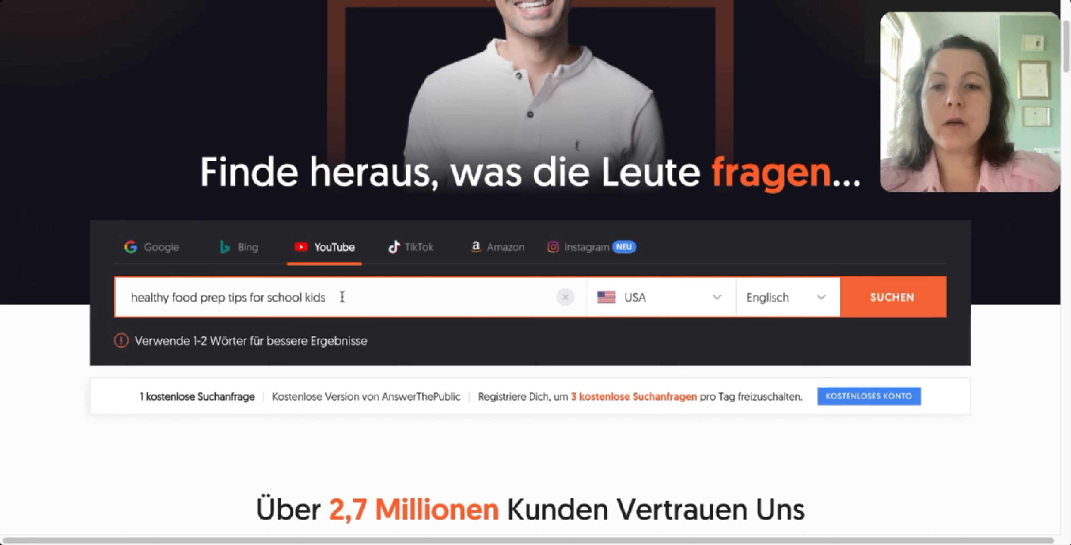
left_click(914, 310)
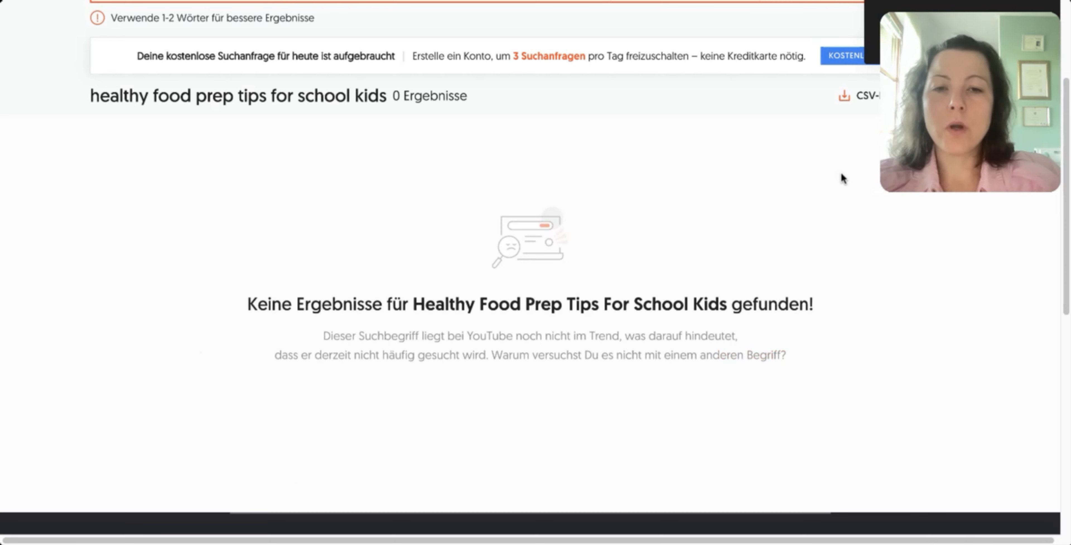
Copy the "healthy food prep tips for school kids" query, switch to Google Trends and explore it there
scroll(830, 299, "up", 3)
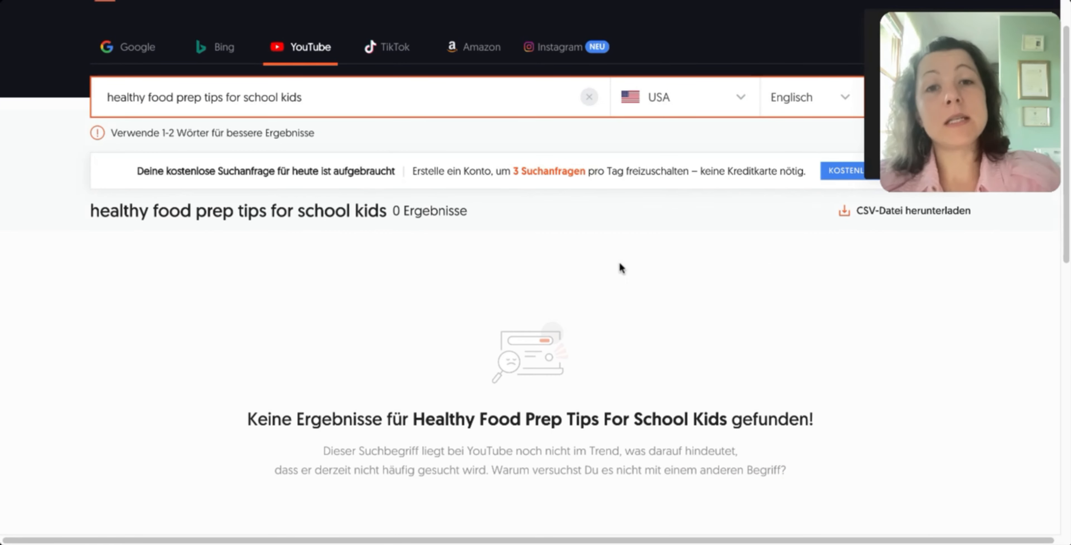
scroll(622, 263, "up", 1)
left_click(335, 123)
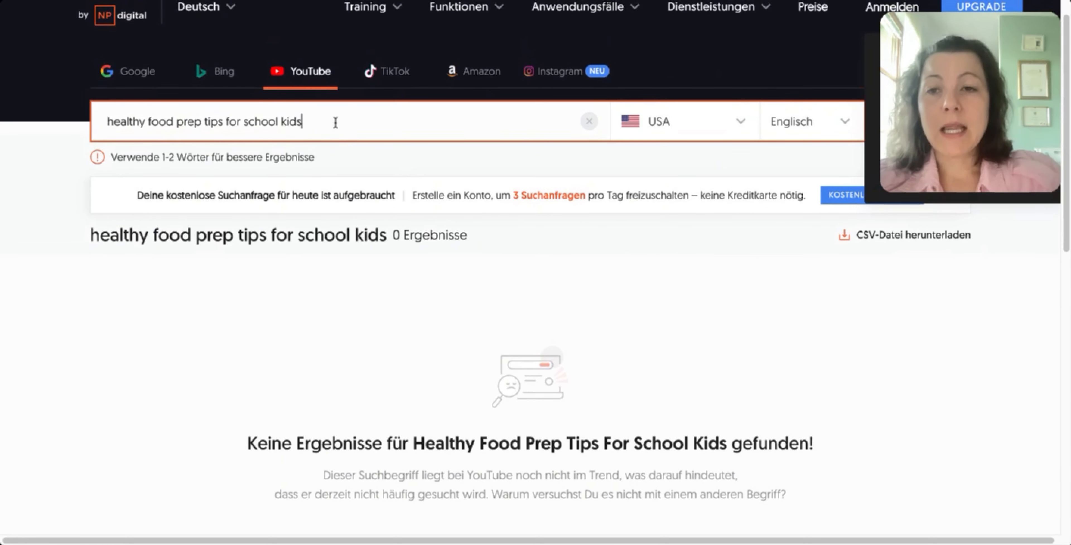
left_click_drag(335, 123, 97, 120)
key("ctrl+c")
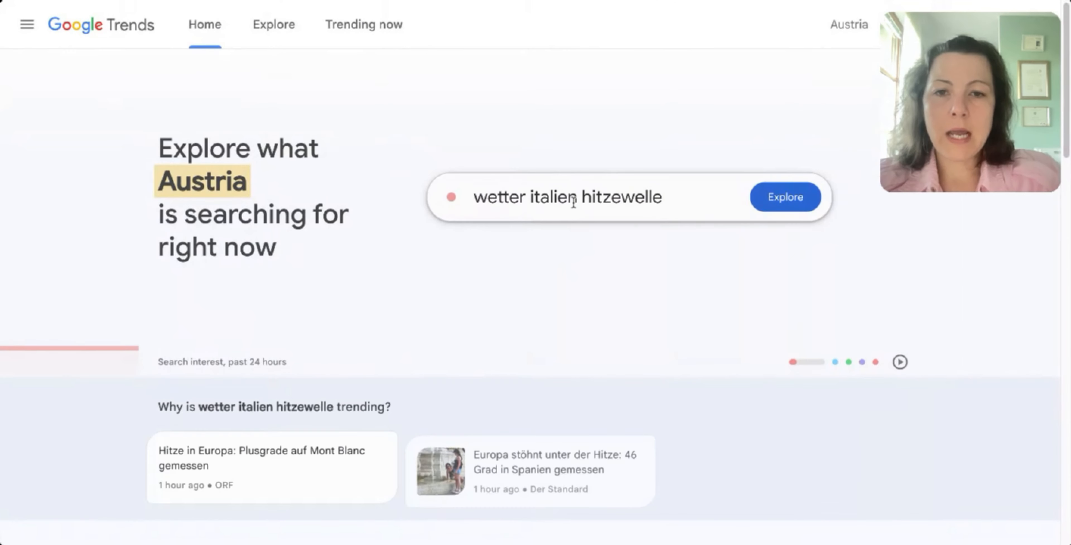
left_click(573, 203)
key("ctrl+v")
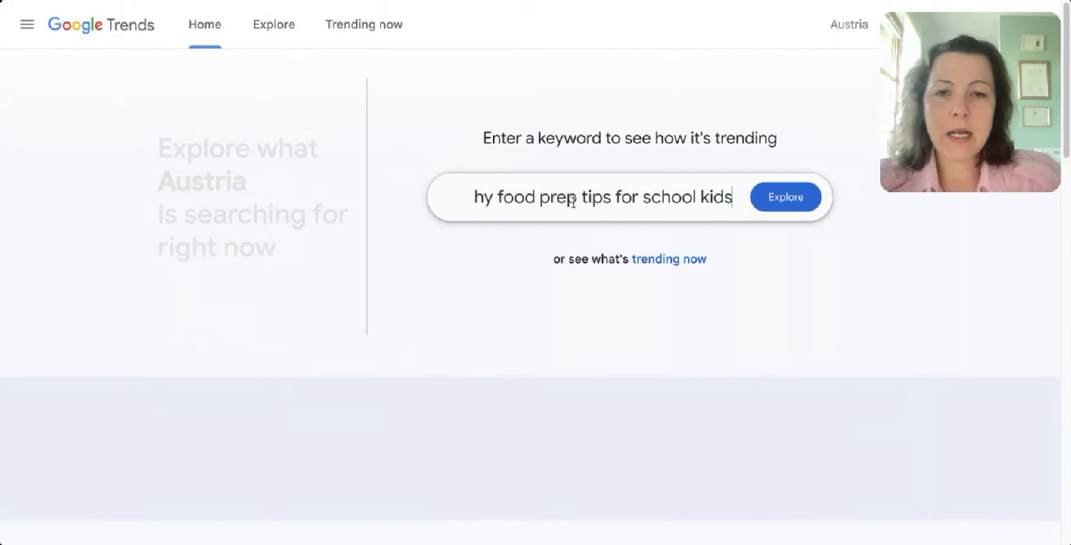
left_click(782, 205)
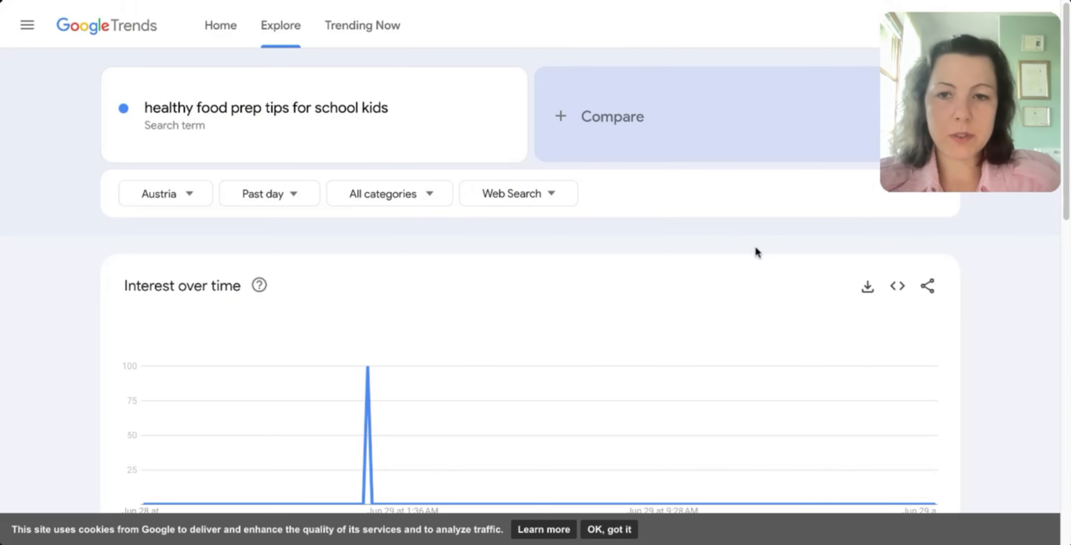
scroll(756, 247, "down", 10)
scroll(756, 250, "up", 10)
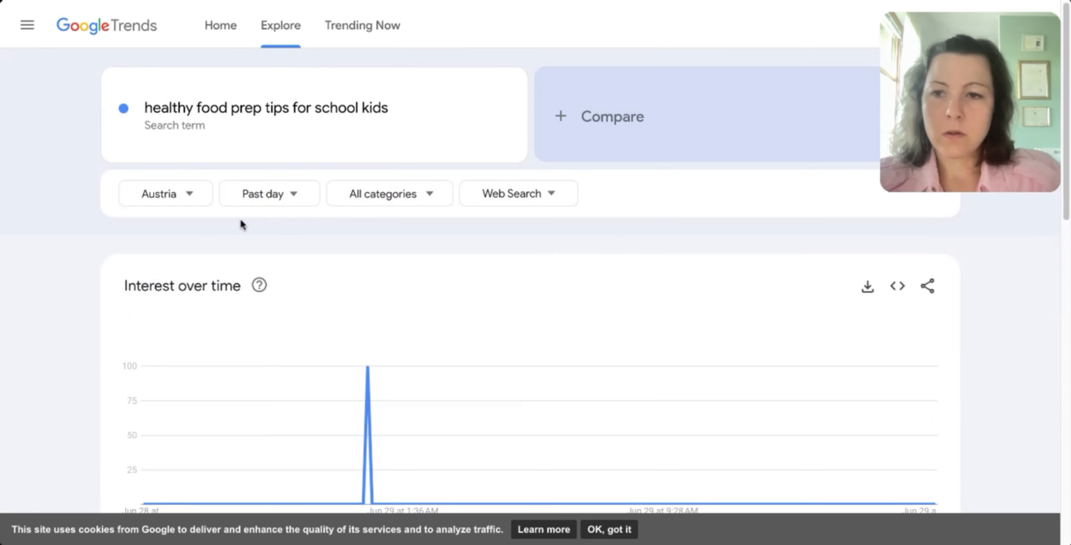
Filter the trend results to United States and the past 30 days
left_click(187, 198)
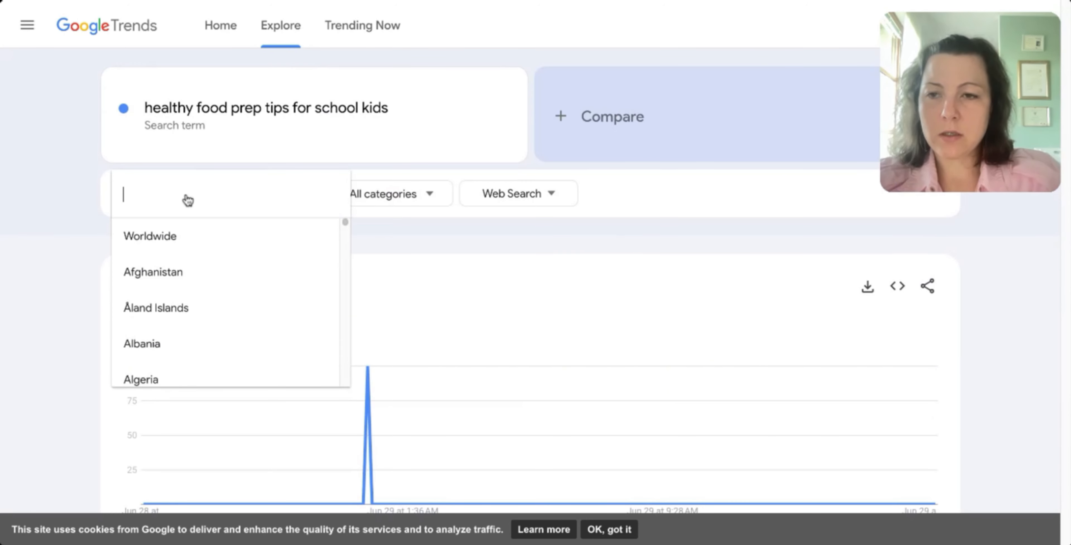
type("united")
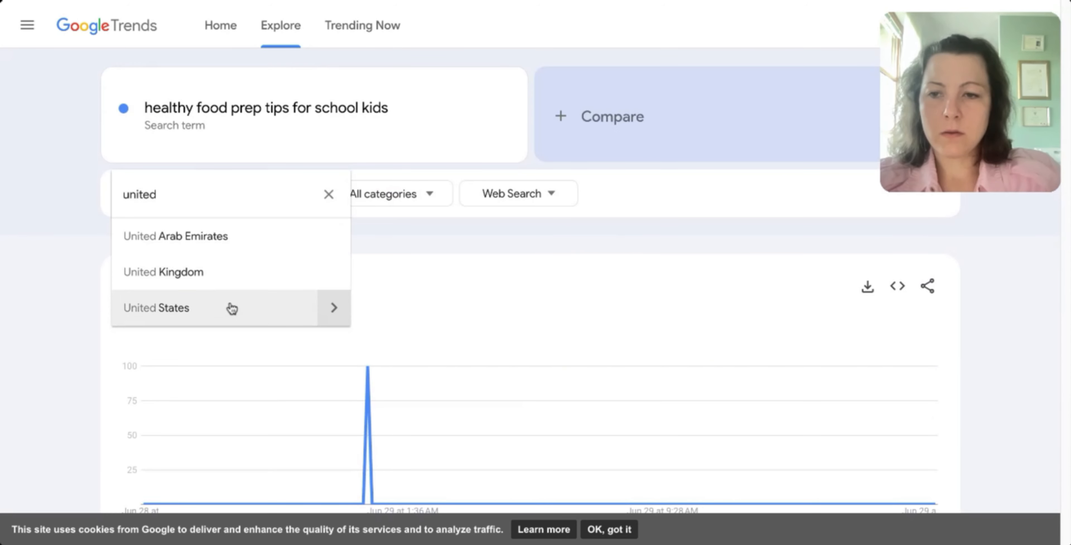
left_click(232, 307)
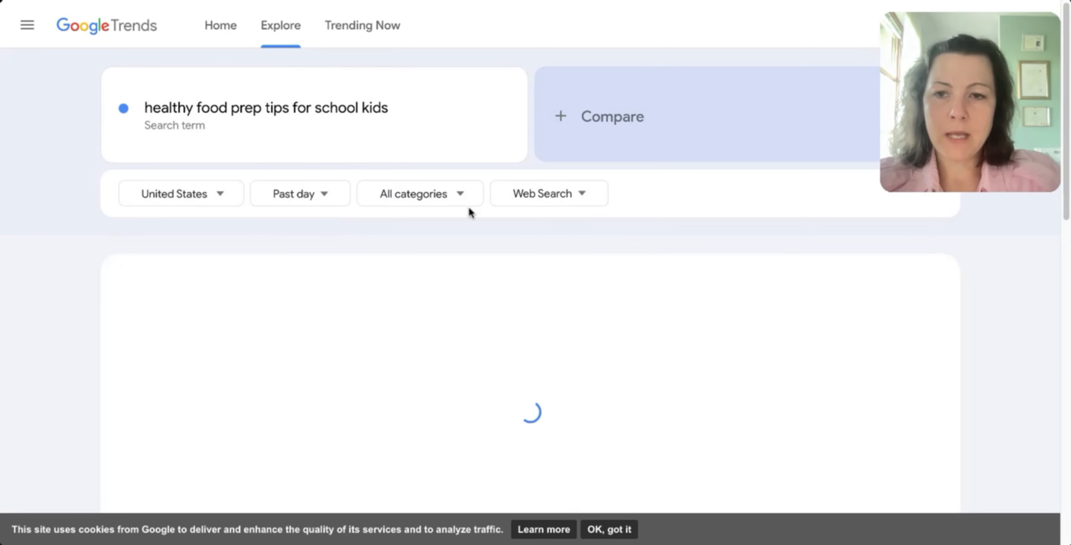
left_click(326, 195)
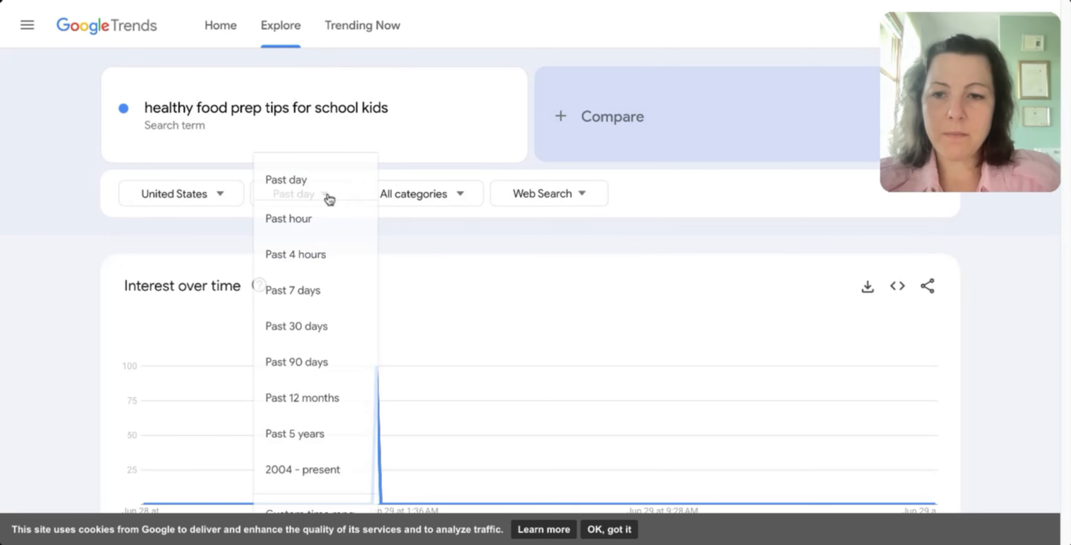
left_click(304, 328)
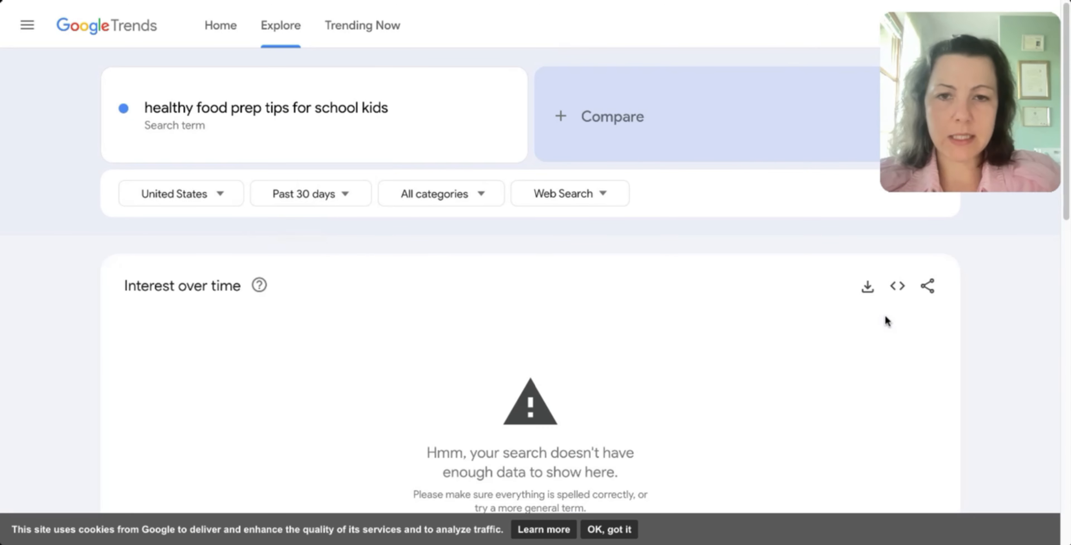
scroll(745, 286, "down", 8)
scroll(746, 286, "up", 8)
Shorten the explored search term to "healthy food prep tips" and look through its trend results
left_click(234, 110)
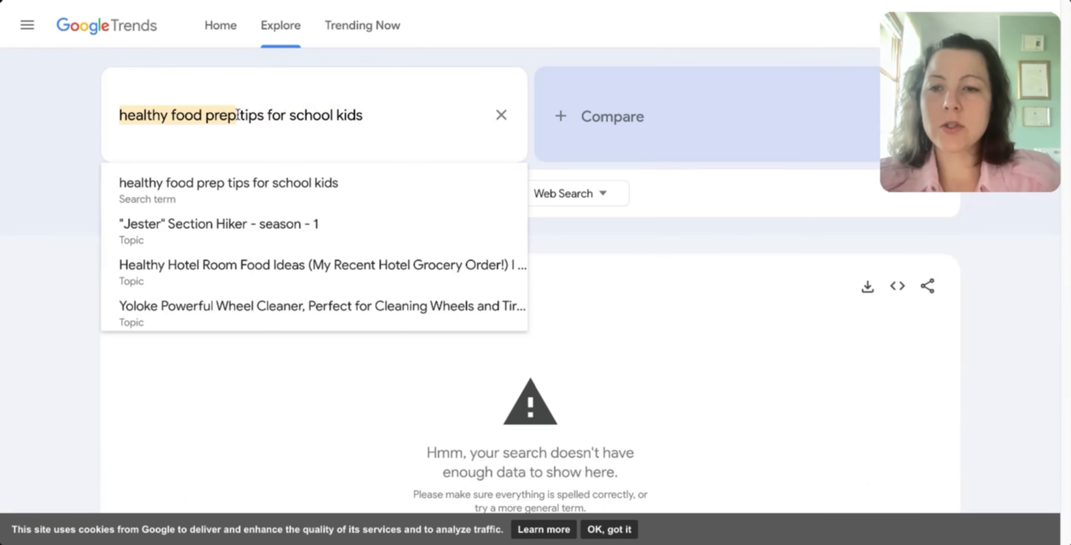
left_click(232, 116)
left_click_drag(264, 115, 557, 127)
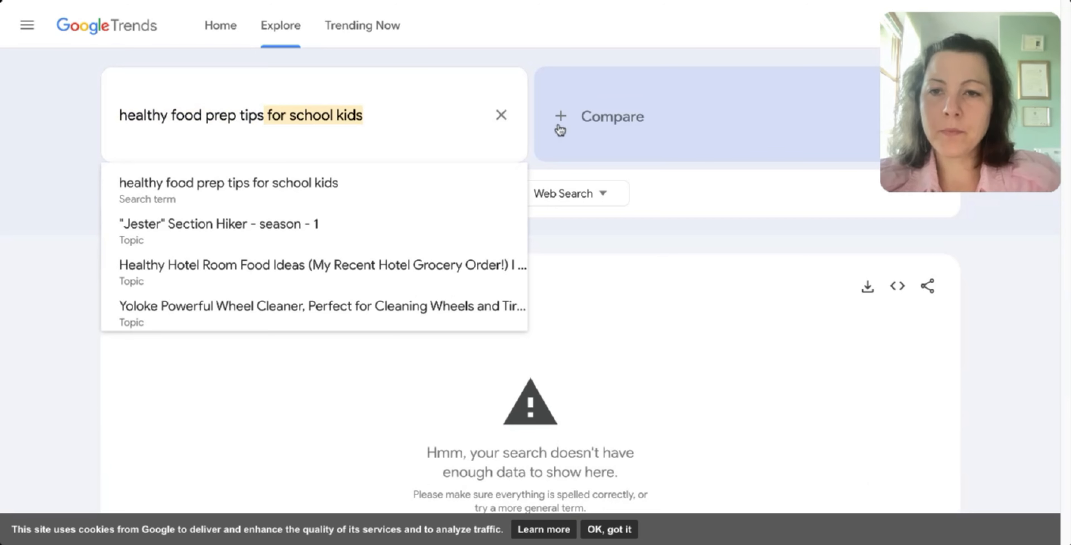
key("BackSpace")
key("Return")
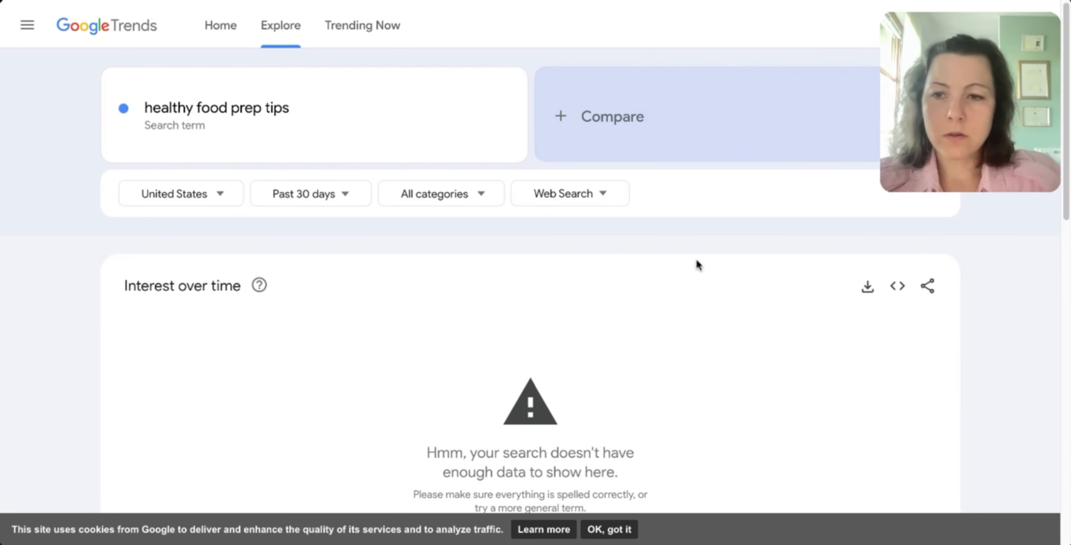
scroll(696, 263, "down", 5)
scroll(734, 282, "up", 5)
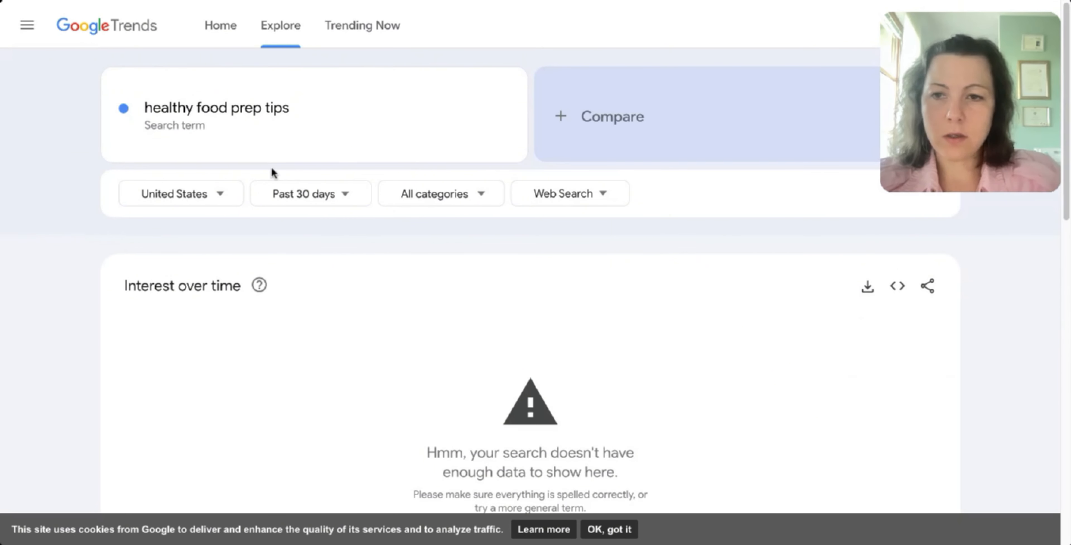
Shorten the explored search term to "healthy food prep" and look through its trend results
left_click(246, 107)
left_click(228, 115)
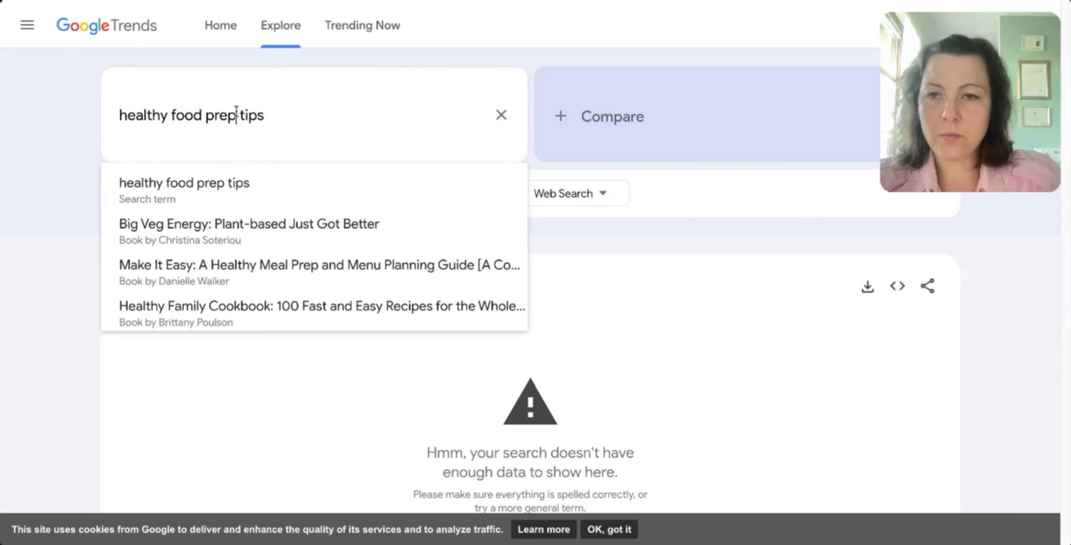
left_click_drag(236, 112, 265, 114)
key("BackSpace")
key("Return")
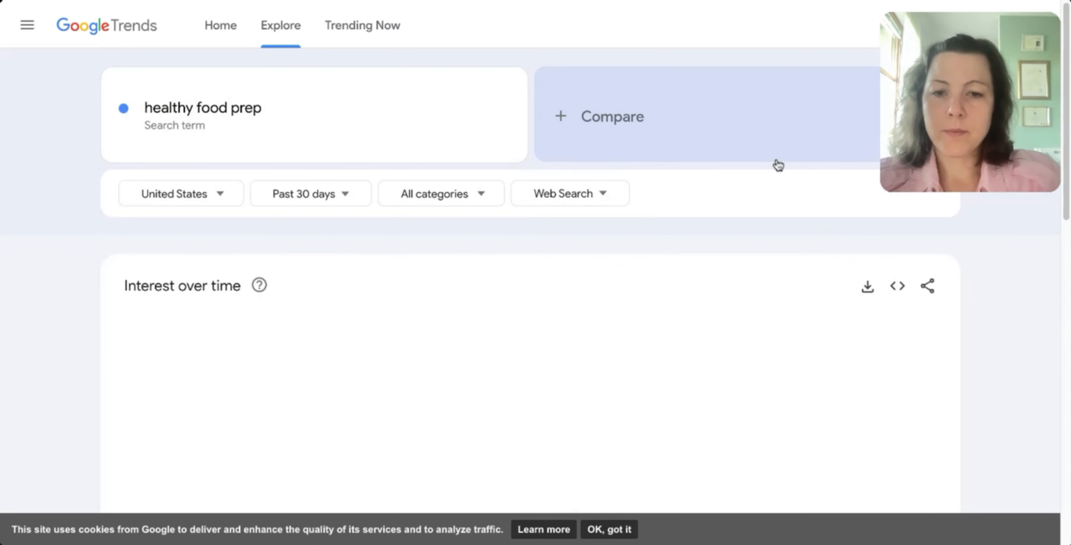
scroll(593, 304, "down", 10)
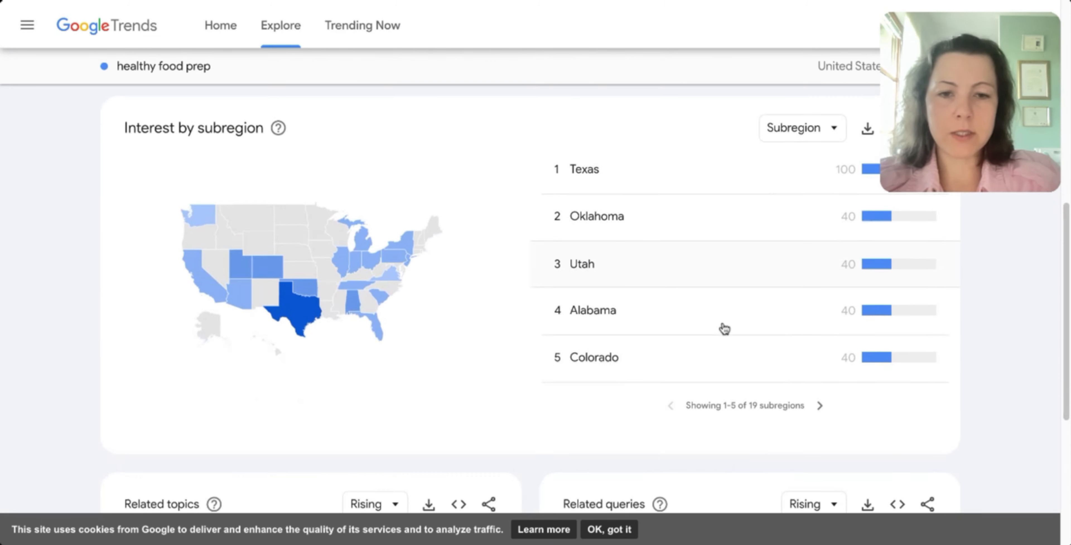
Switch the related queries to Top, go to their second page and highlight "healthy meal prep ideas"
scroll(723, 328, "down", 5)
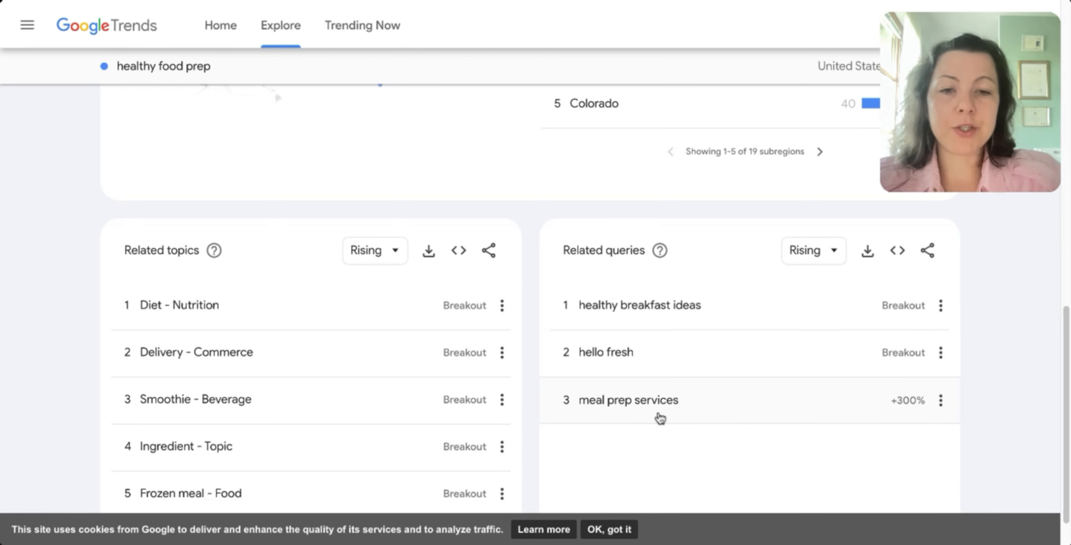
left_click(841, 263)
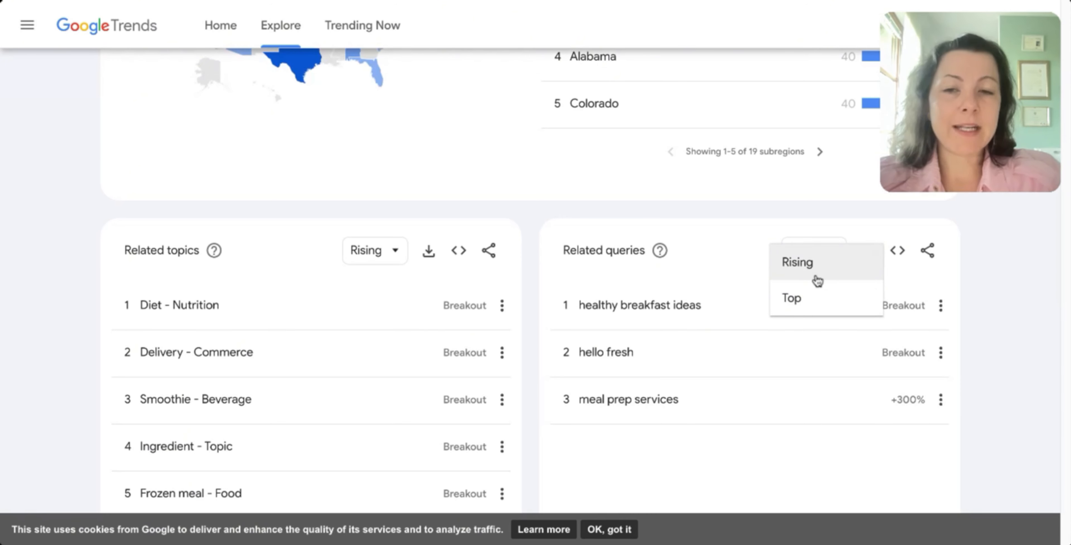
left_click(818, 301)
scroll(753, 414, "down", 1)
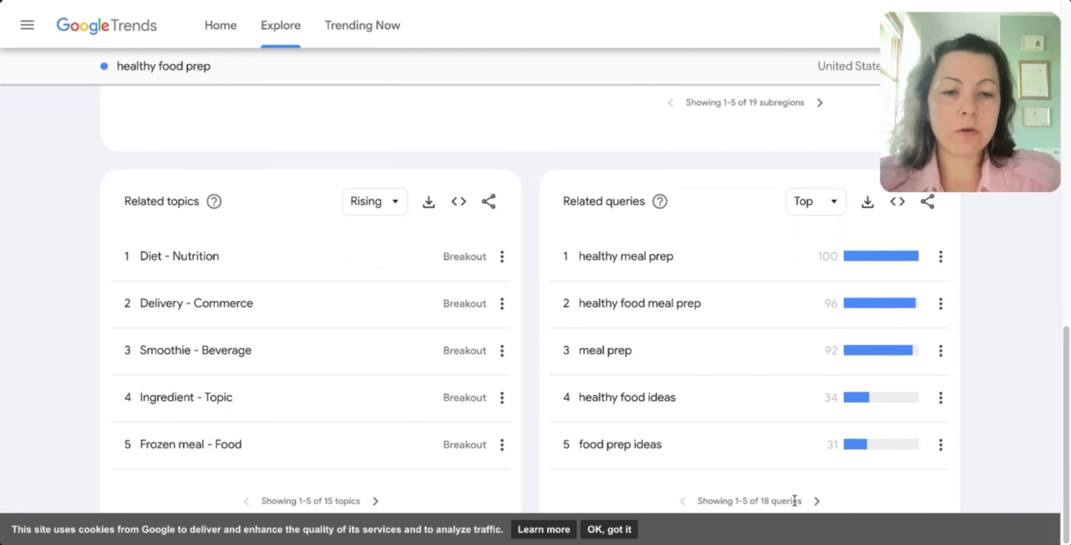
left_click_drag(801, 500, 680, 507)
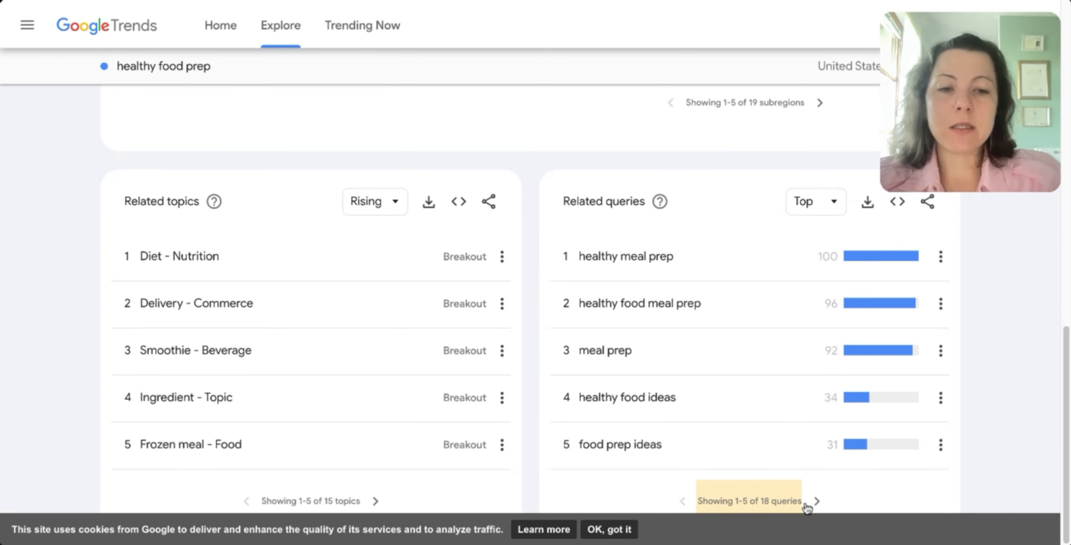
left_click(818, 502)
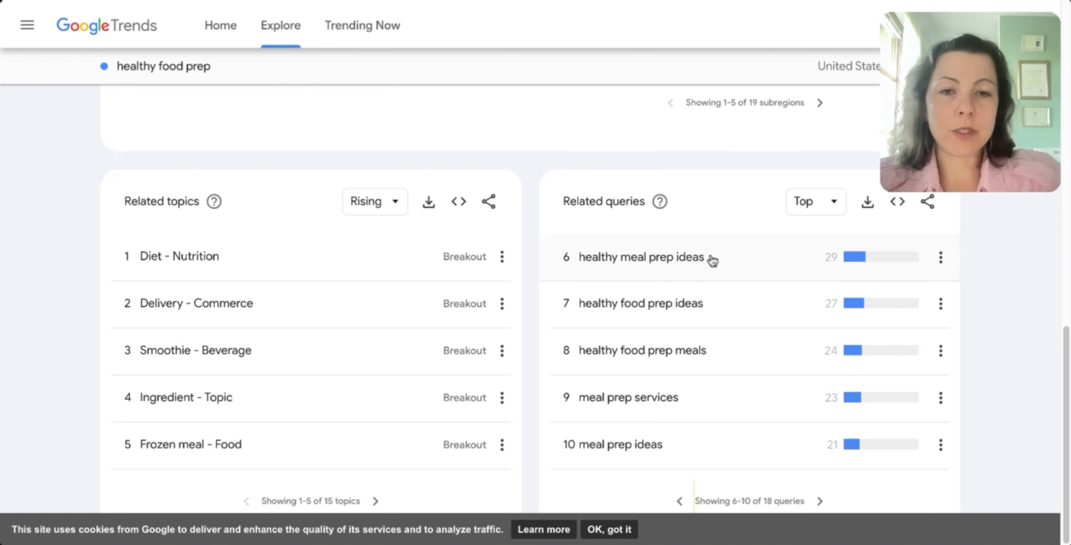
left_click_drag(712, 259, 581, 262)
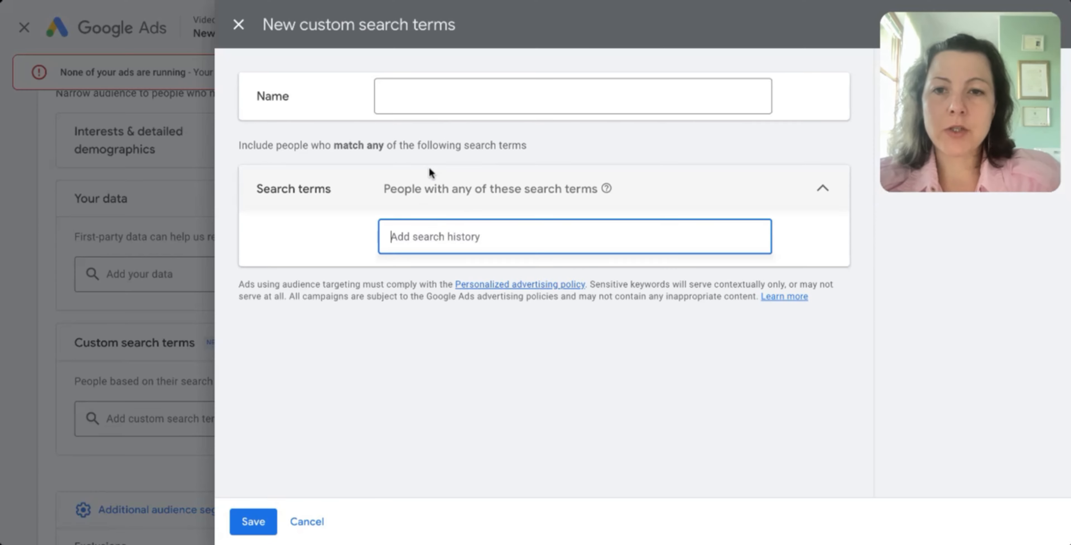
Add the search term "health meal prep ideas", give the custom segment the same name, and save it
type("health m")
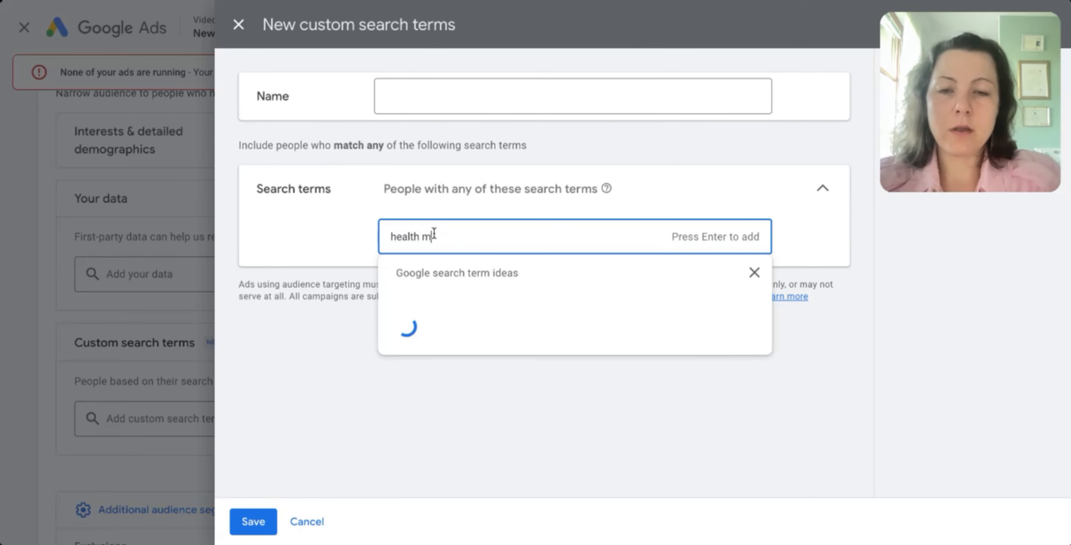
type("eal prep ideas")
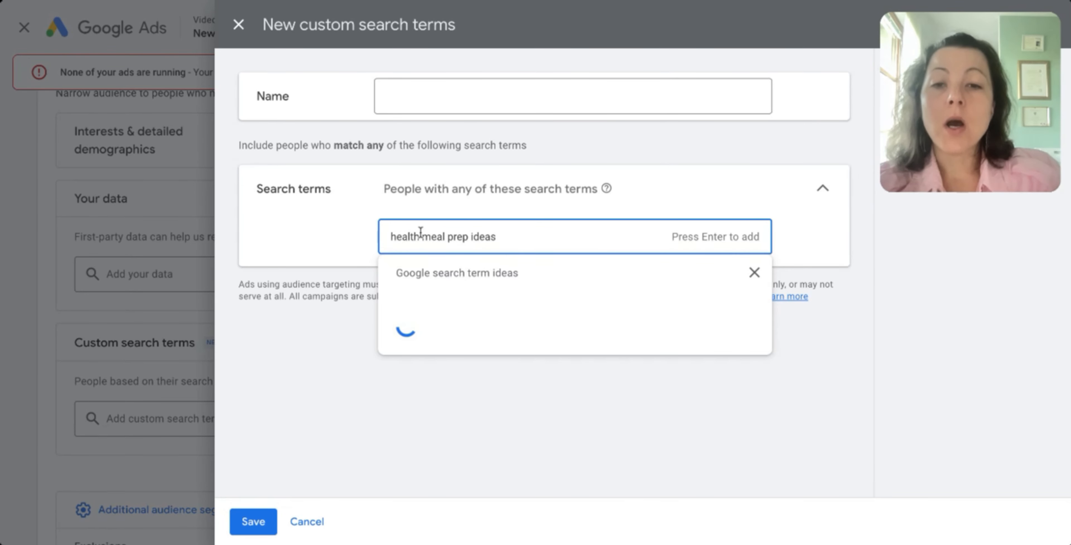
triple_click(509, 240)
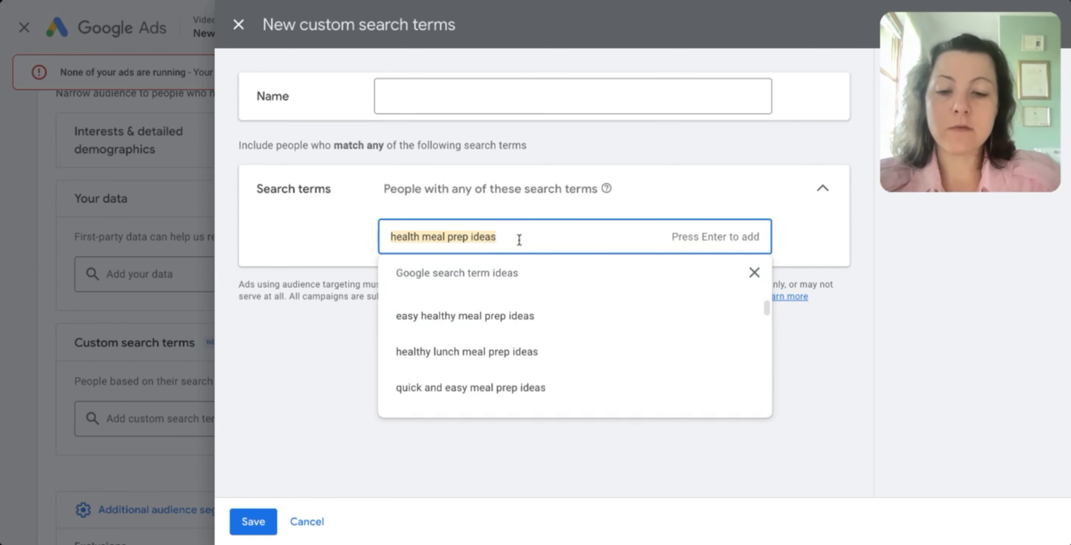
key("ctrl+c")
left_click(426, 96)
key("ctrl+v")
left_click(552, 236)
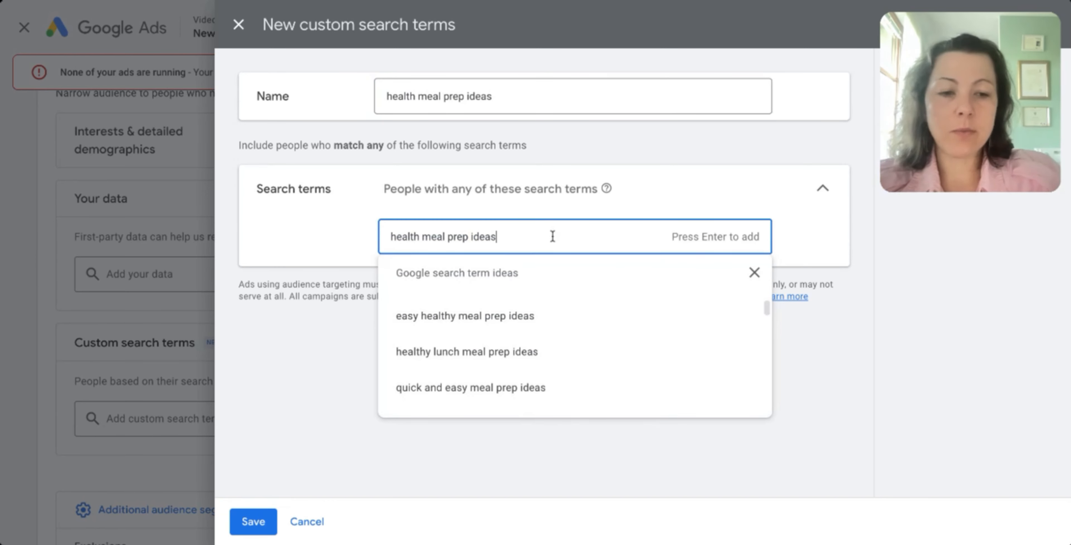
key("Return")
left_click(266, 522)
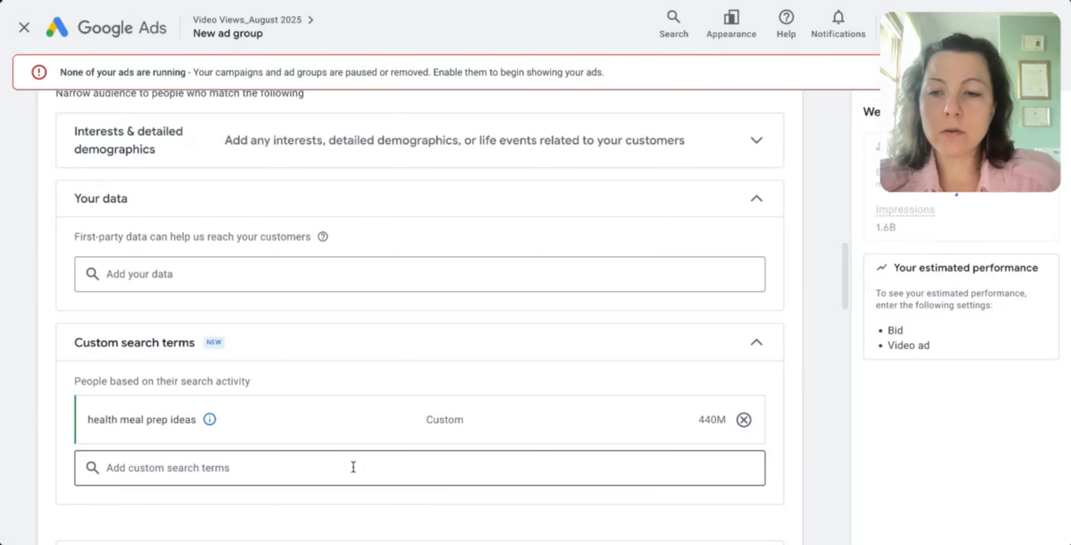
Start another custom search terms segment and remove the leftover "health meal prep ideas" term from it
left_click(353, 467)
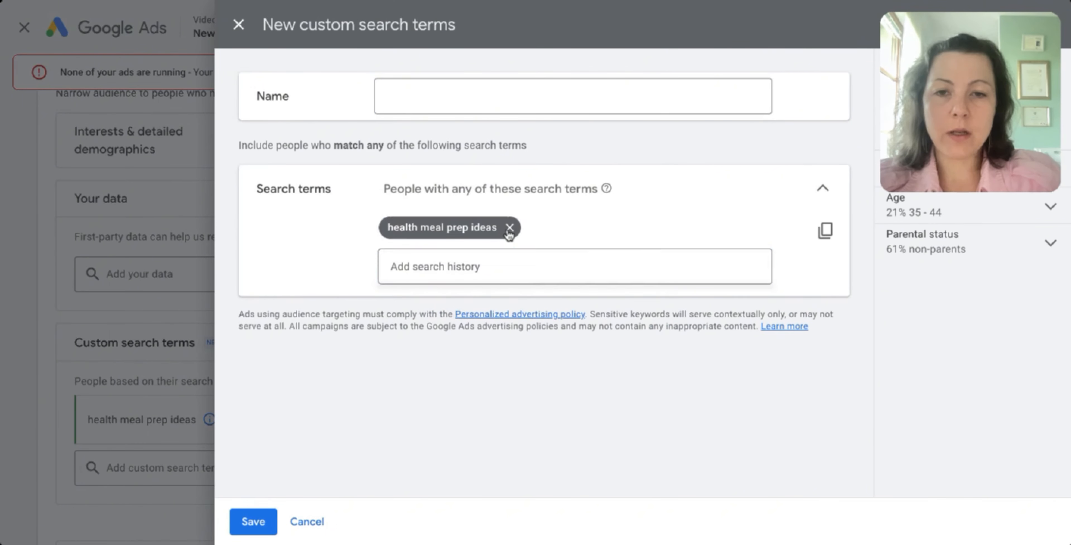
left_click(508, 227)
left_click(491, 236)
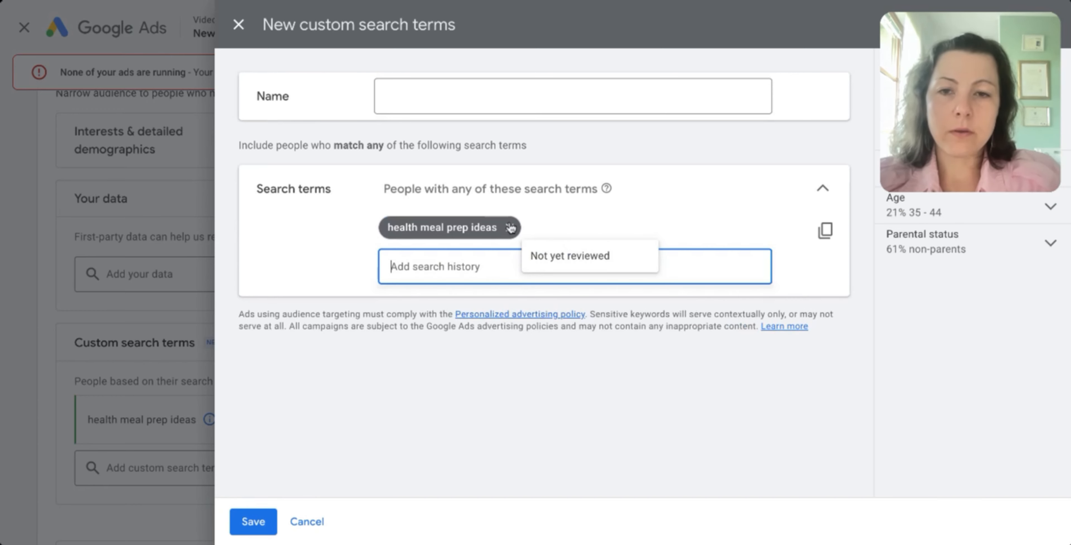
left_click(511, 227)
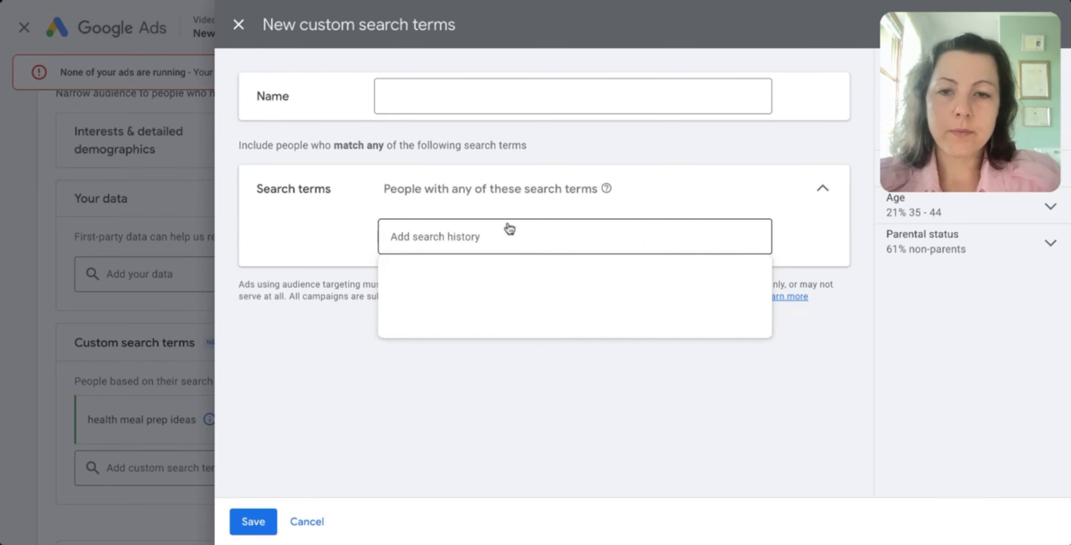
Look up ideas for "healthy meal prep ideas" and add the suggested term "easy healthy meal prep ideas"
left_click(449, 233)
type("hea")
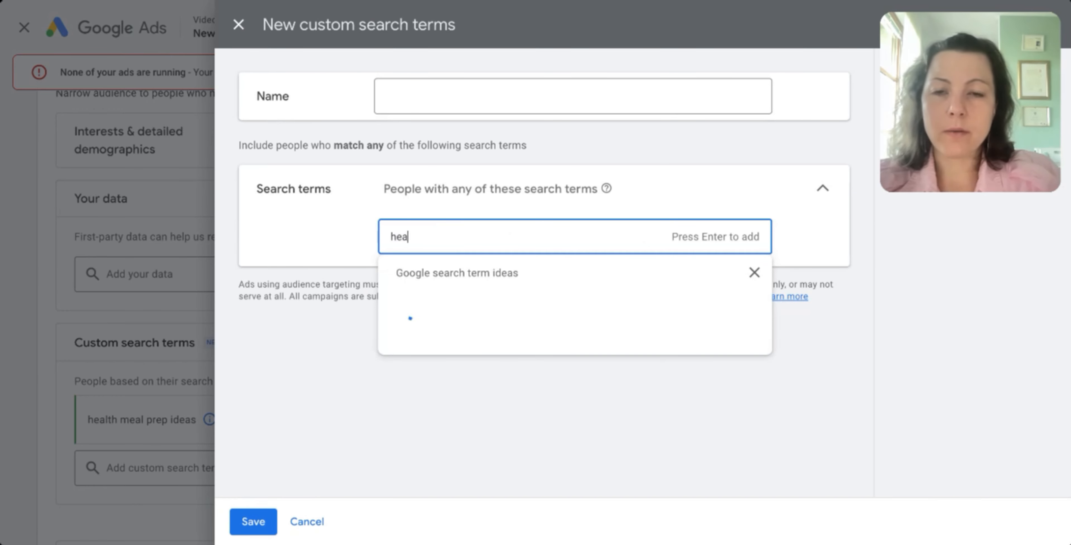
type("lthy")
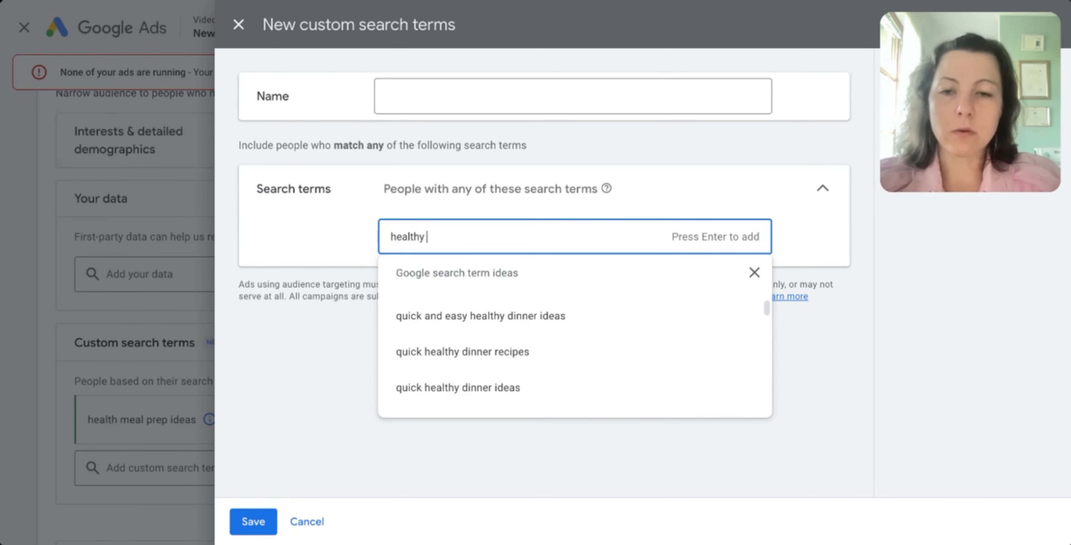
type(" meal pre")
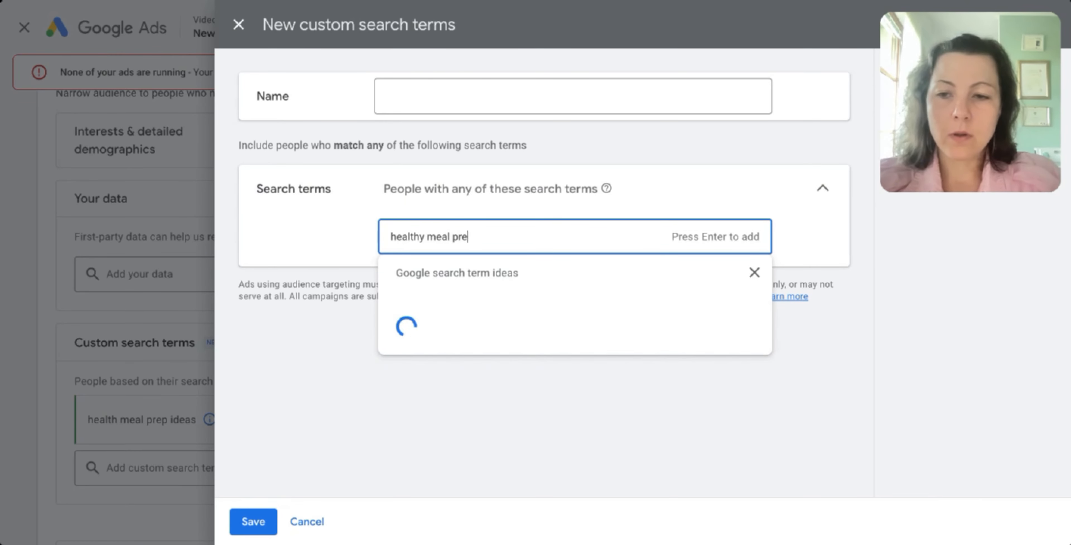
type("p ideas")
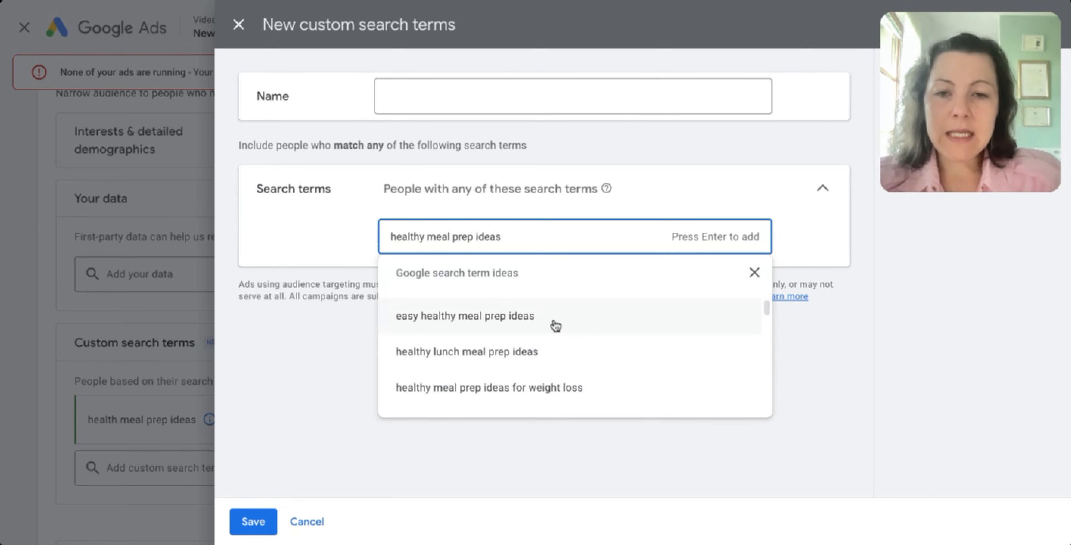
left_click(554, 324)
Name the custom segment "easy healthy meal prep ideas" and save it
left_click(456, 94)
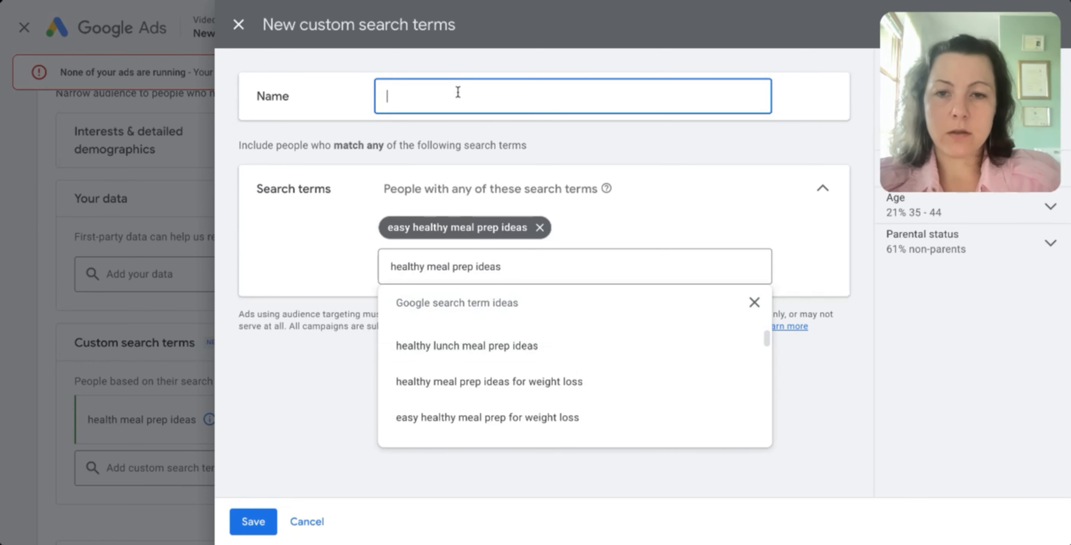
type("health meal prep ideas")
type("easy health")
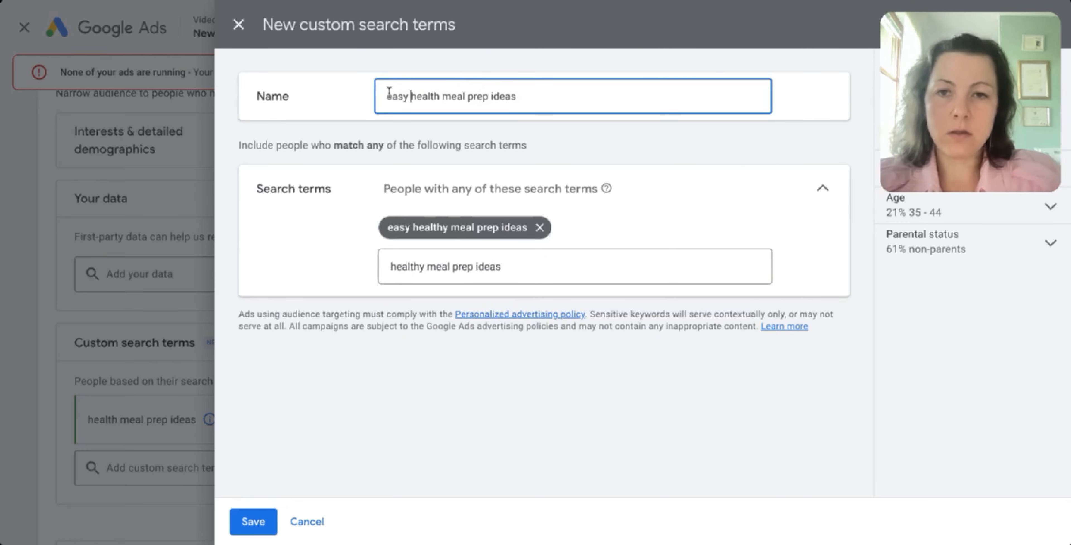
type("y")
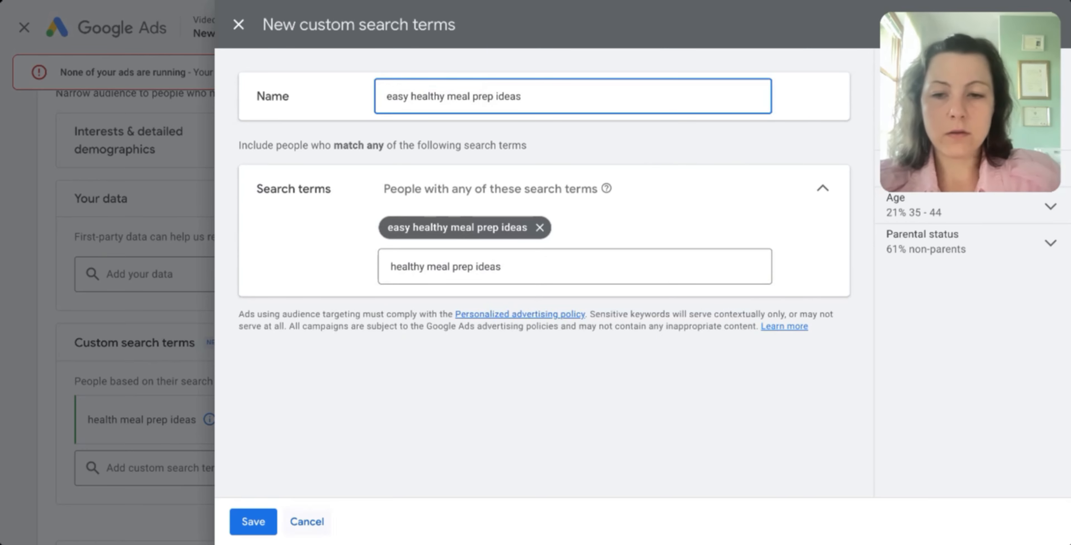
left_click(249, 521)
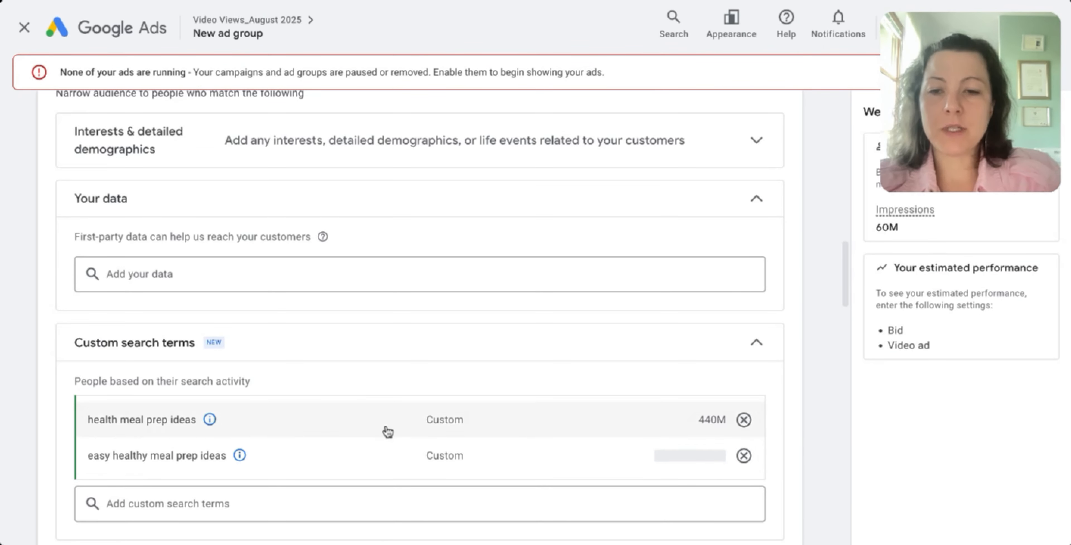
Start another custom search terms segment and look through the search term ideas for "healthy meal prep ideas"
scroll(385, 433, "down", 3)
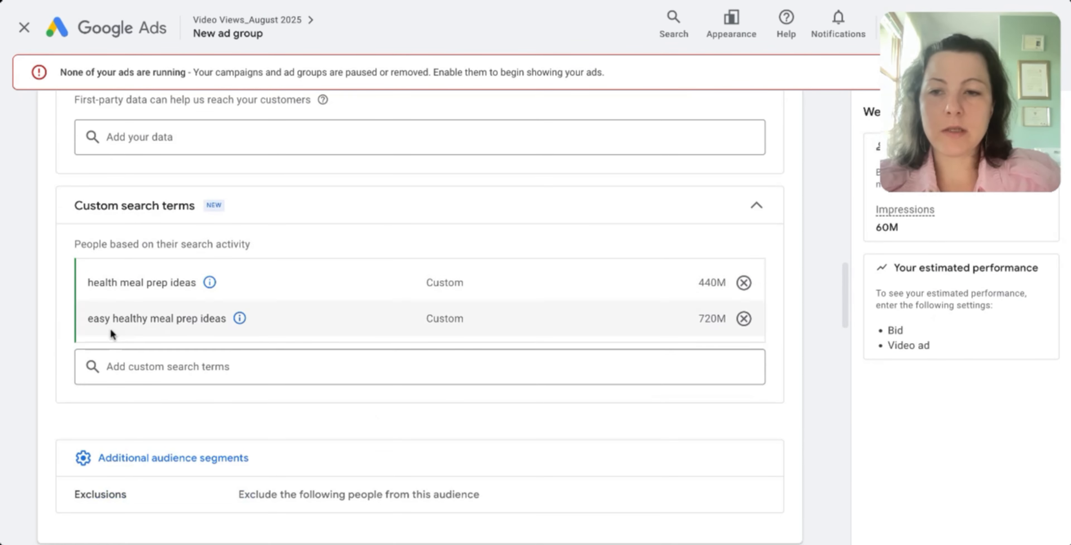
left_click(125, 367)
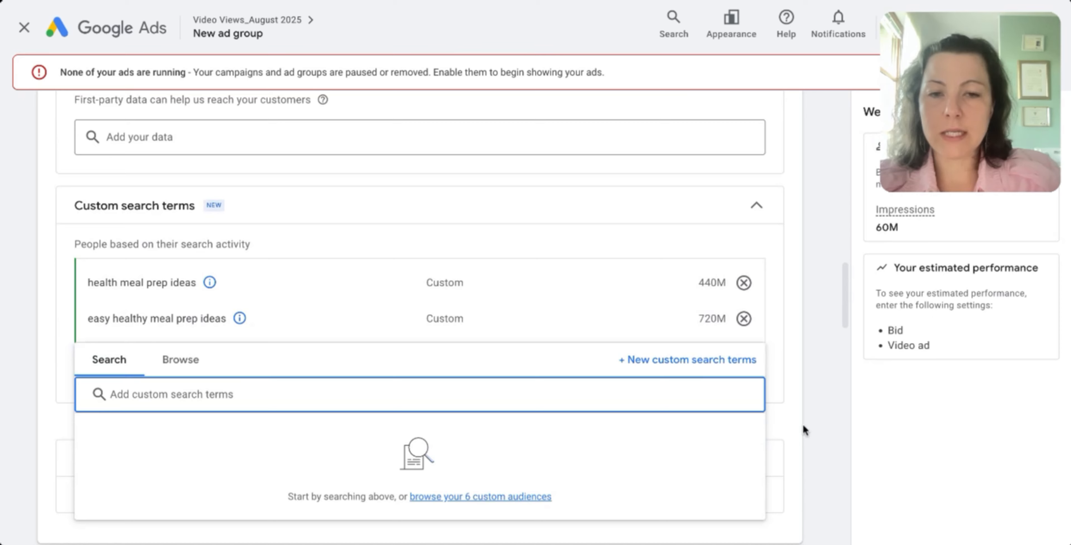
left_click(705, 360)
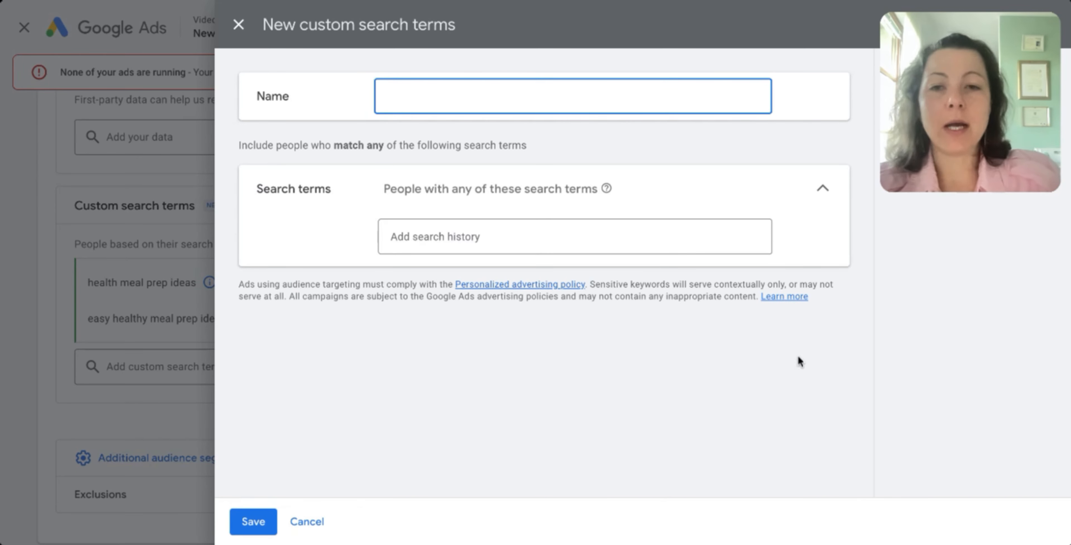
left_click(528, 236)
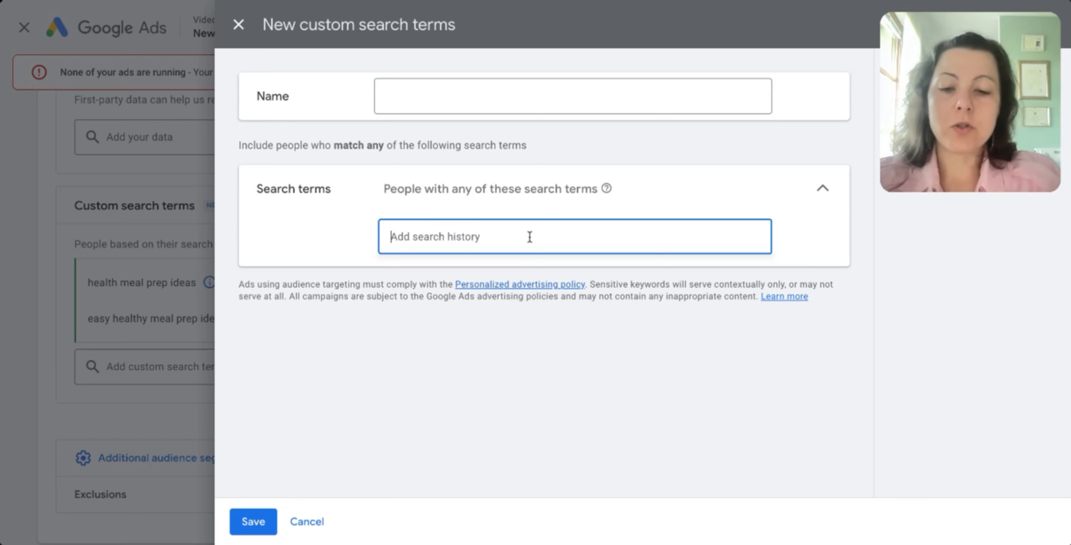
type("healthy meal prep")
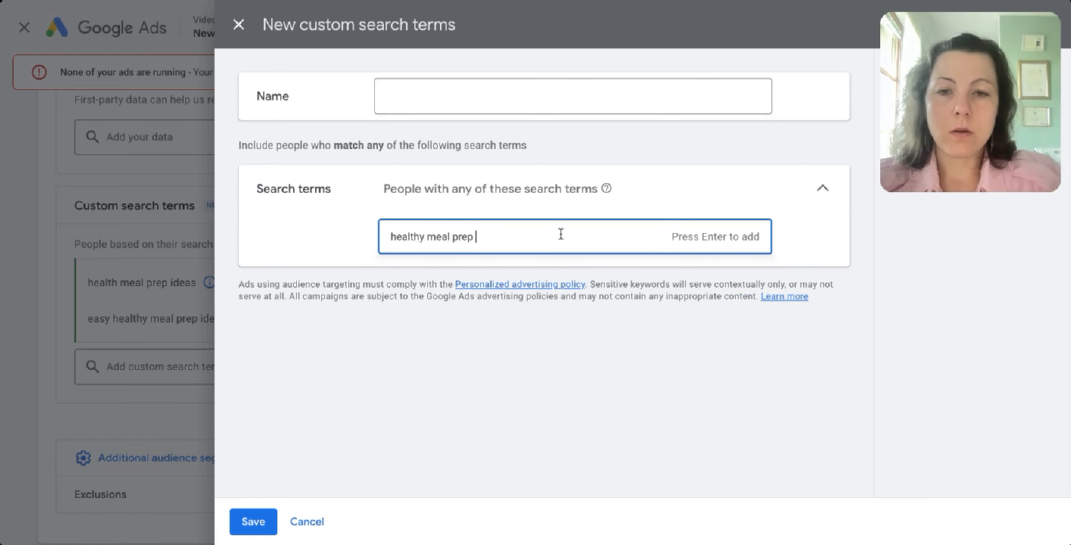
type(" ideas")
scroll(564, 374, "down", 2)
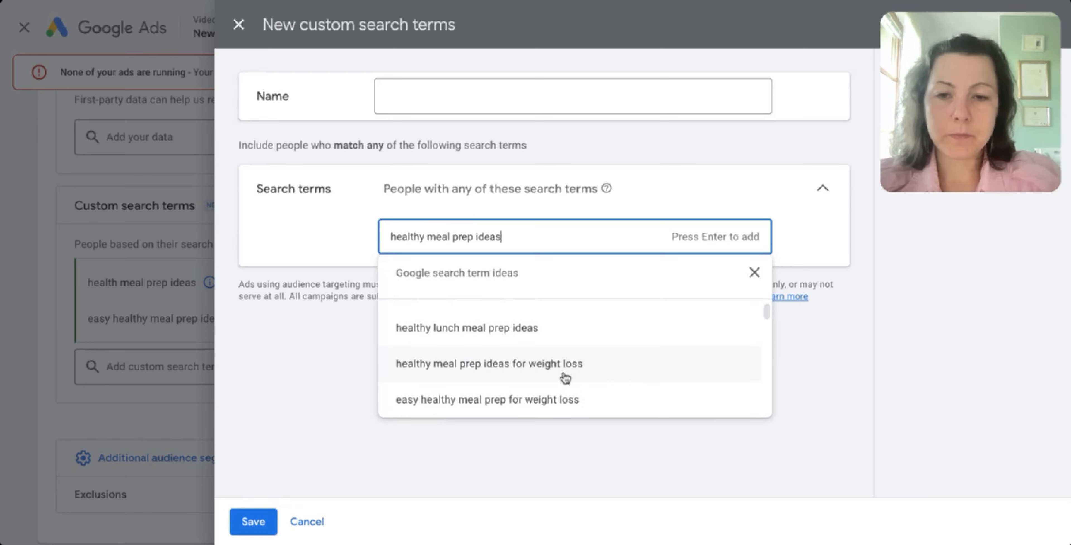
scroll(564, 376, "down", 3)
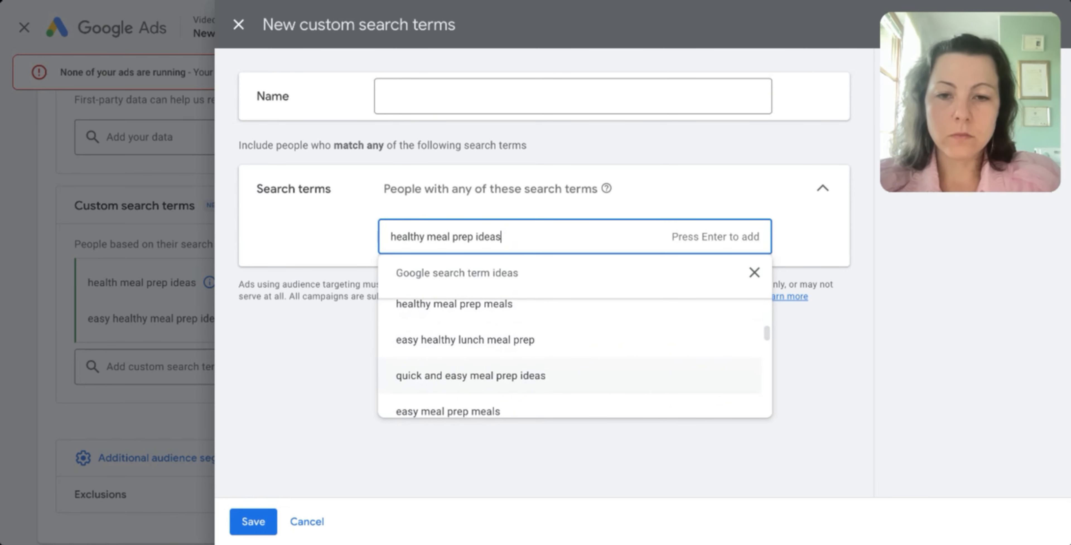
Extend the idea lookup to "healthy meal prep ideas kids" and add the suggested term "healthy breakfast options for kids"
type("kids")
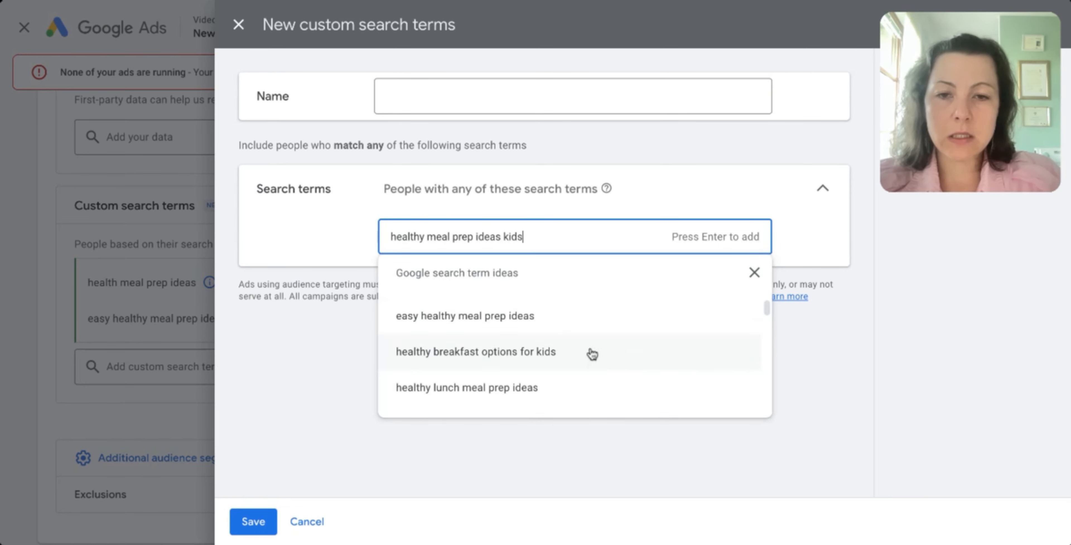
scroll(540, 351, "down", 1)
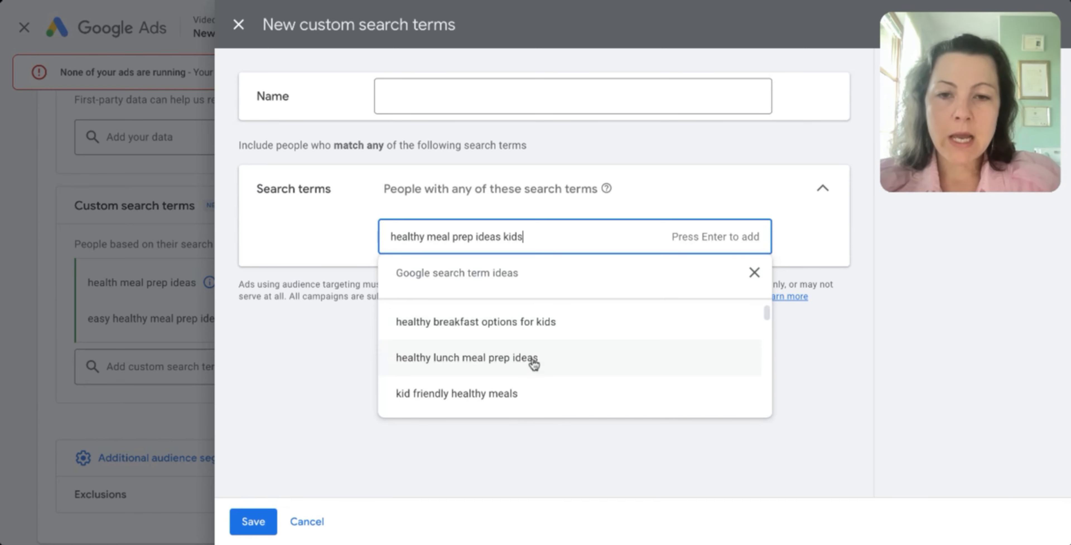
left_click(523, 329)
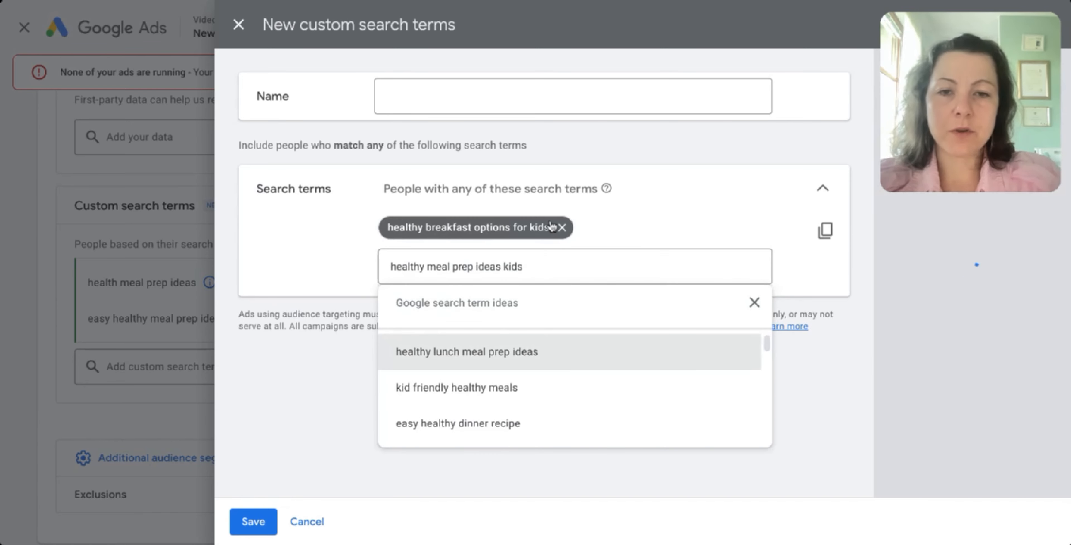
Name the custom segment "healthy breakfast options for kids" and save it
left_click(446, 93)
type("he")
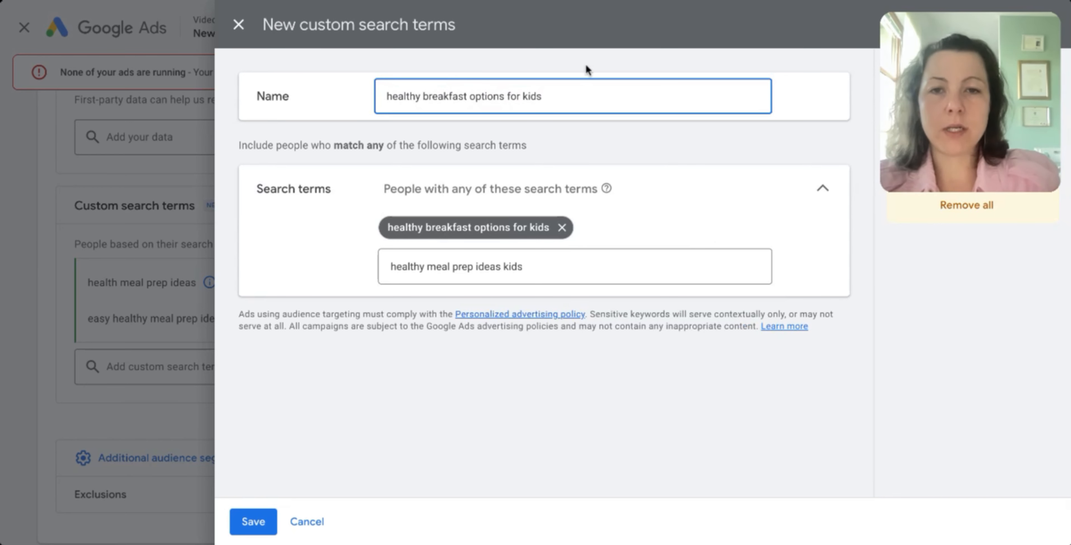
triple_click(576, 91)
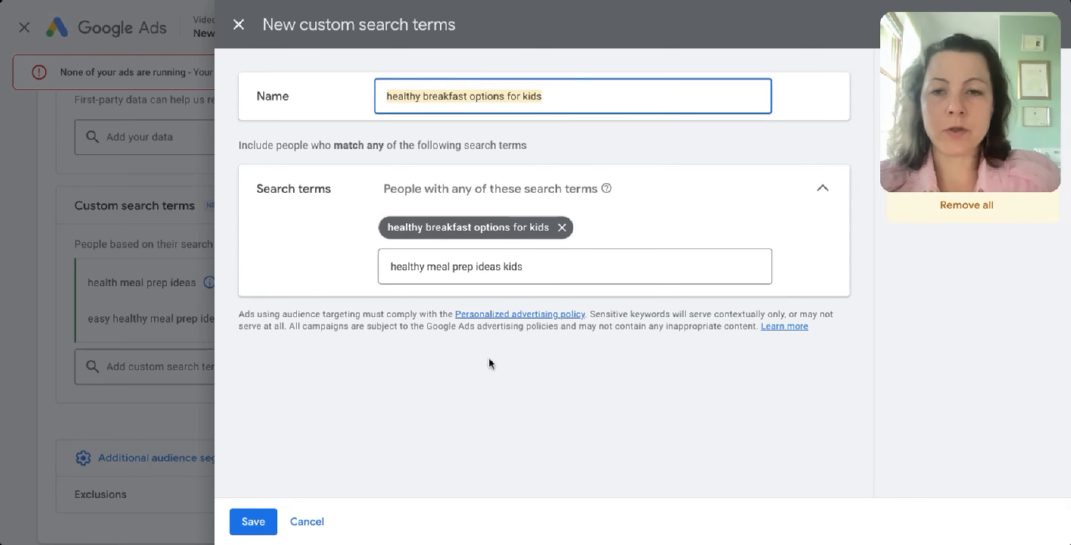
left_click(254, 523)
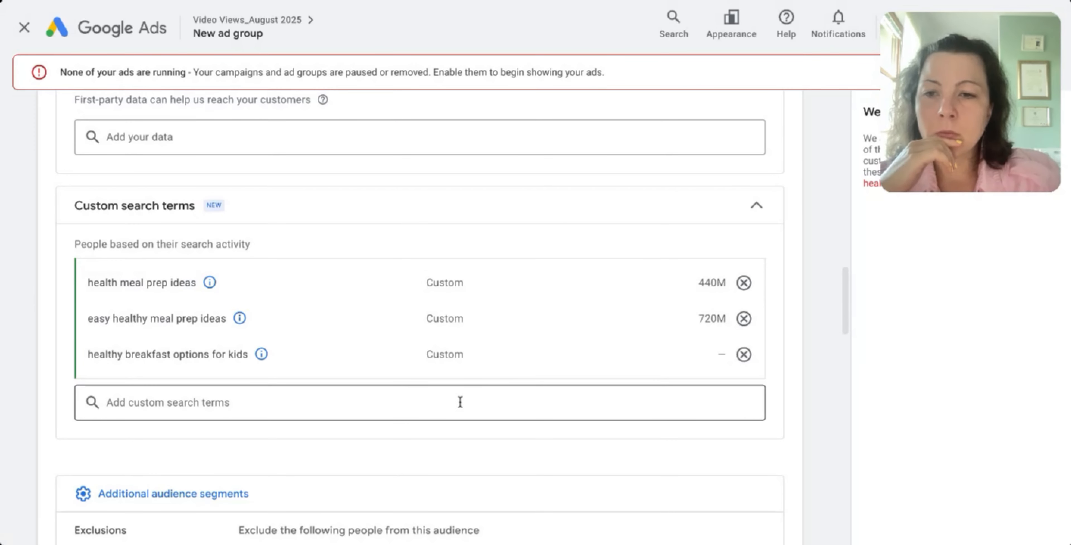
Start another custom search terms segment and name it "healthy meal prep recipes"
left_click(446, 402)
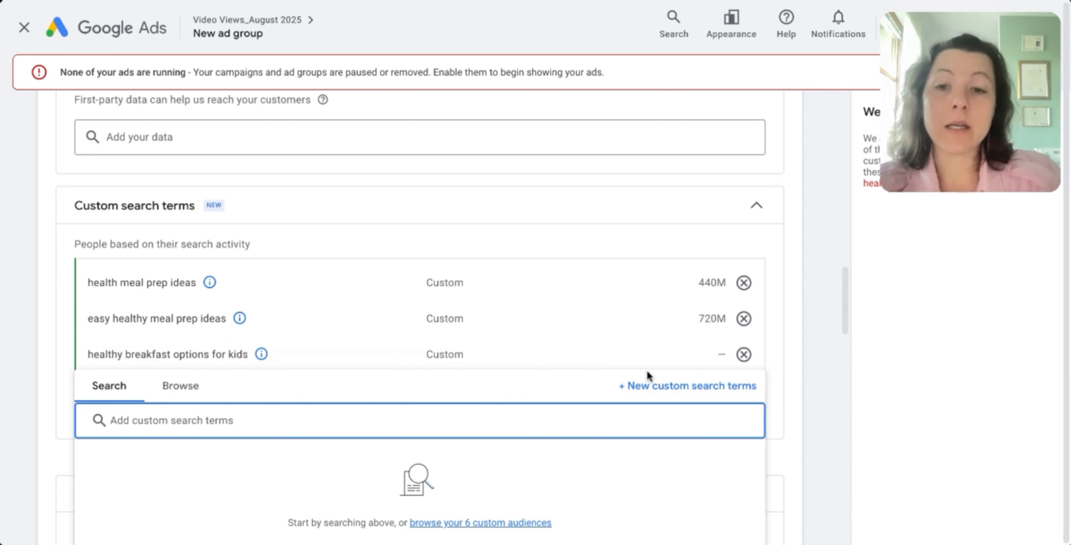
left_click(677, 389)
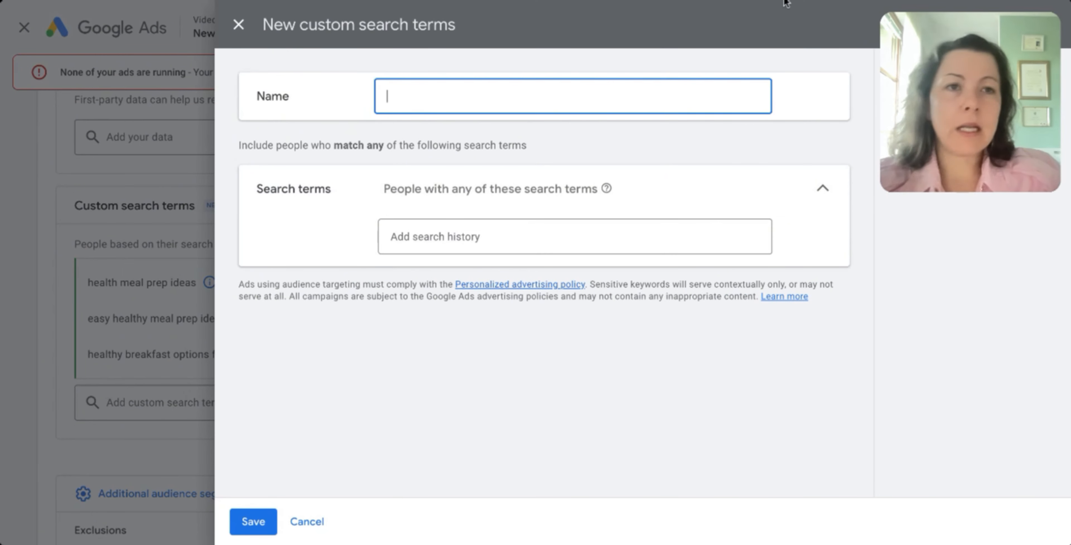
left_click(784, 2)
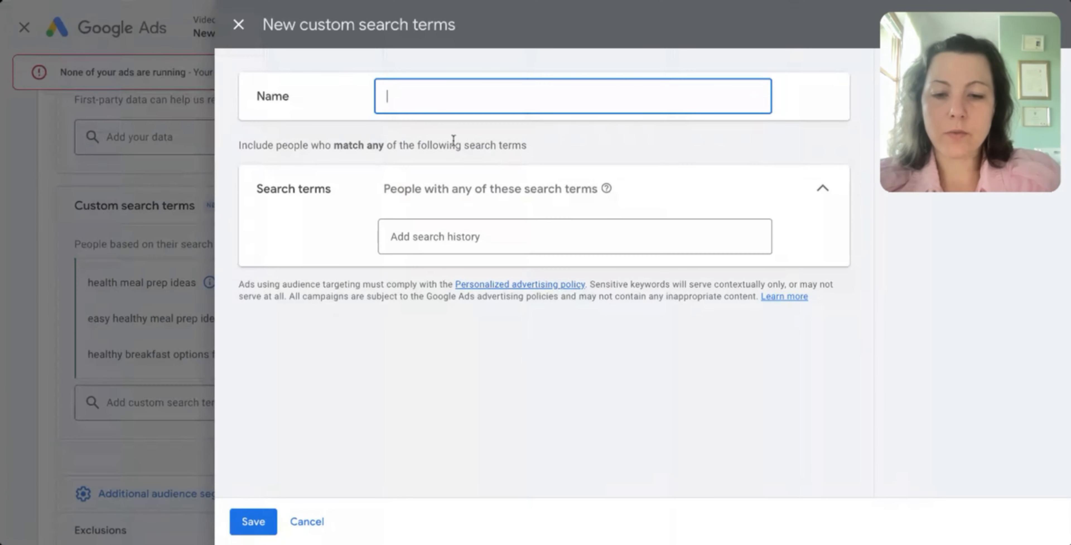
type("heal")
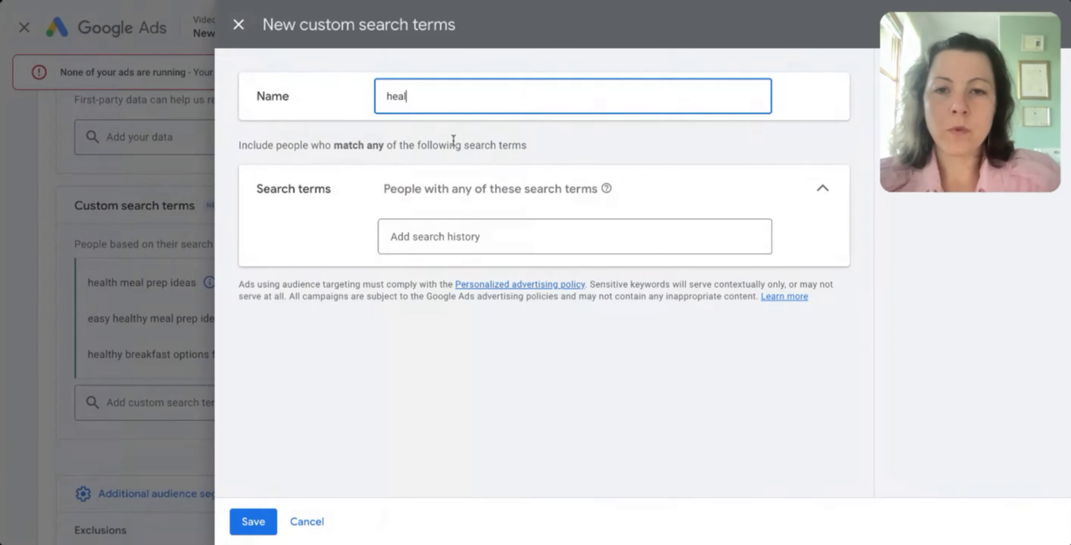
type("thy meal prep ")
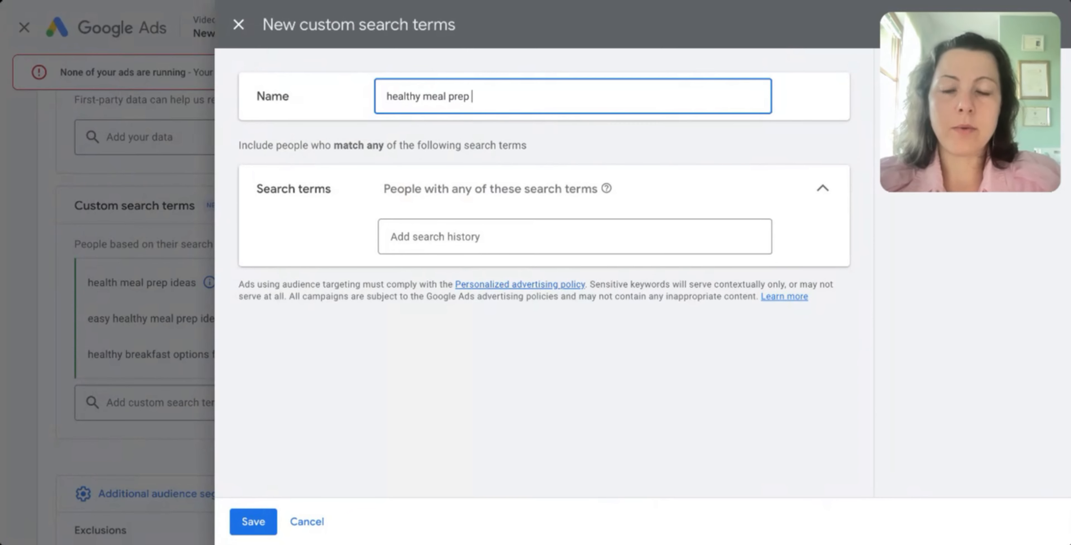
type("recipes")
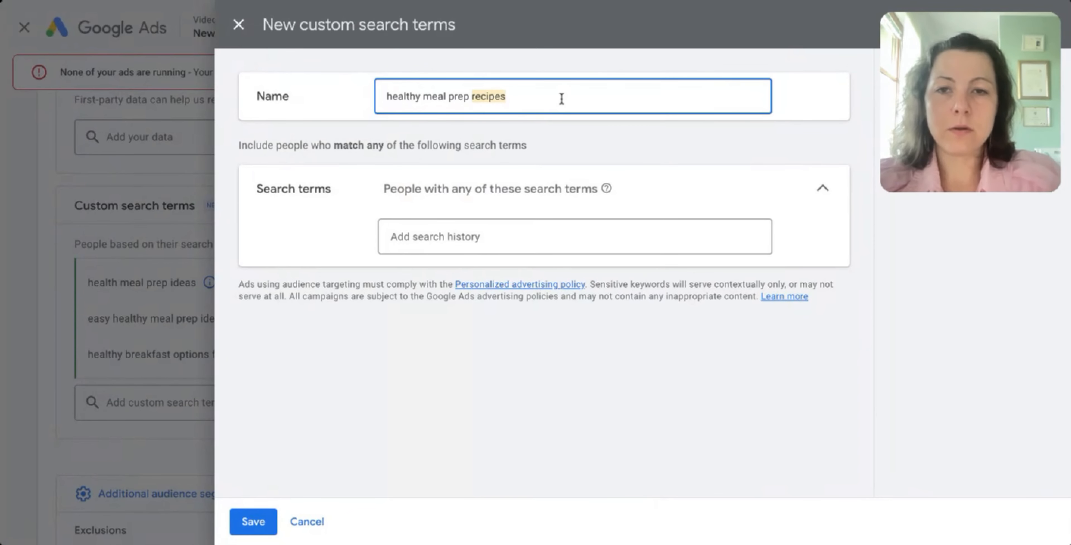
Add the search term "healthy meal prep recipes" to the new custom segment and save it
left_click(479, 237)
type("healthy meal prep recipes")
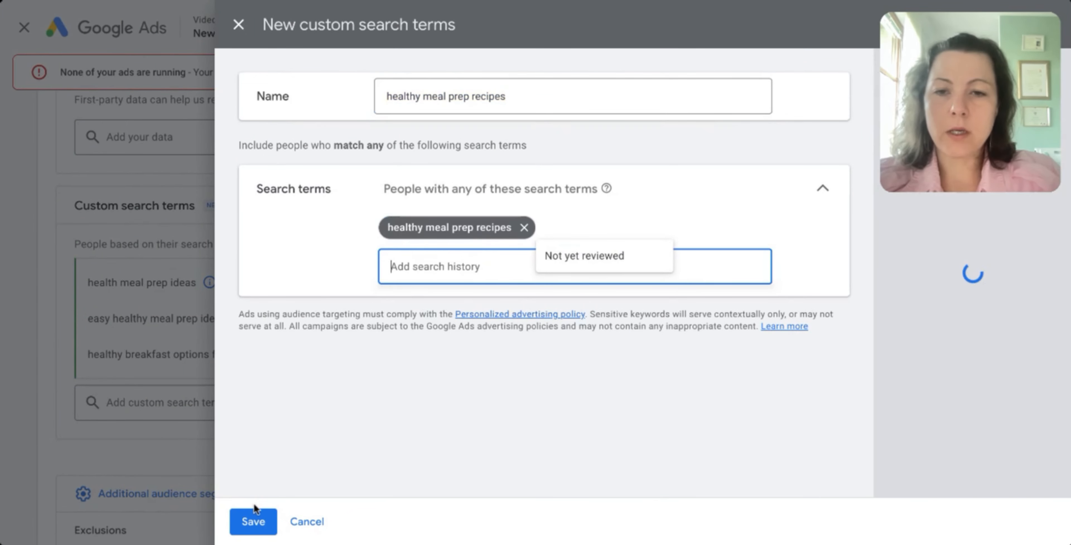
left_click(246, 522)
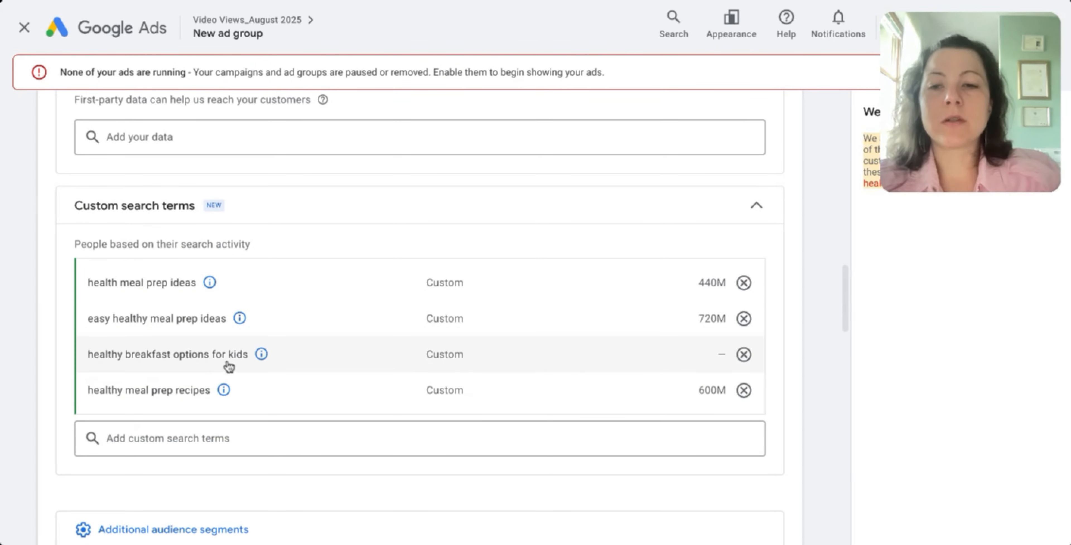
Check the details of the "healthy breakfast options for kids" segment and remove it from the custom search terms
mouse_move(246, 356)
left_click_drag(248, 356, 89, 364)
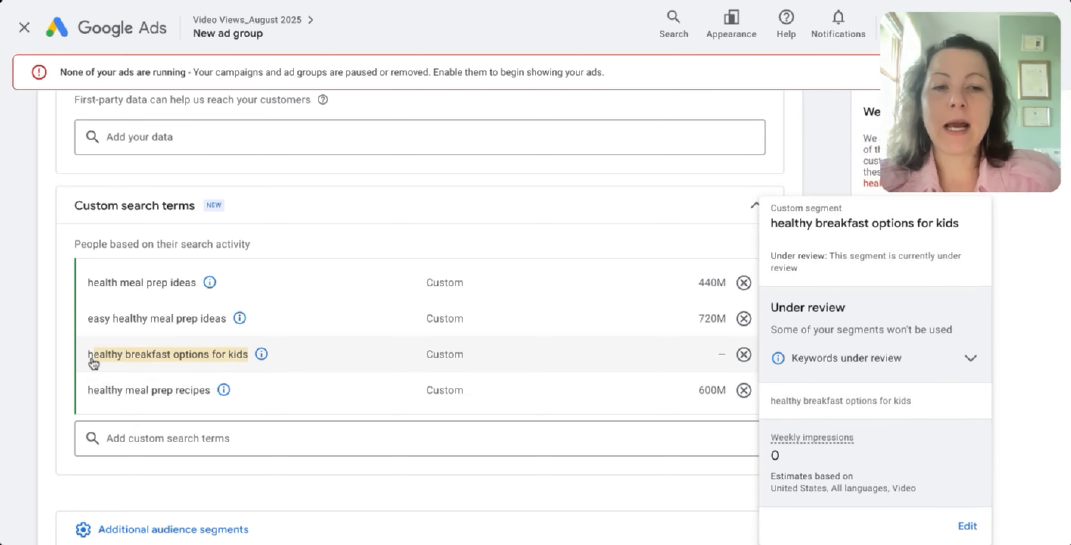
left_click(1061, 254)
left_click(743, 355)
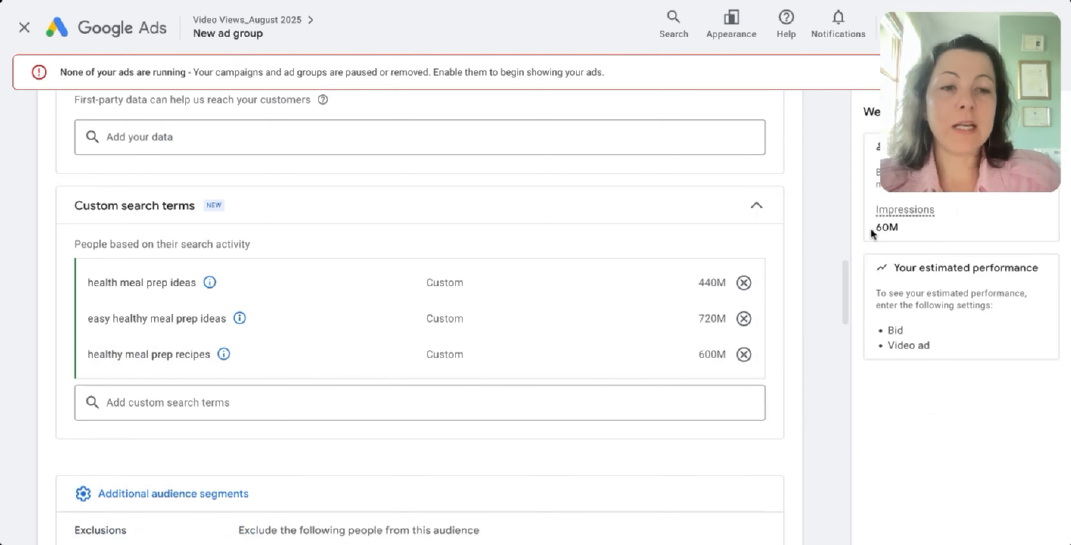
Browse the existing custom audiences and add "healthy breakfast options for kids" back to the custom search terms
left_click(281, 395)
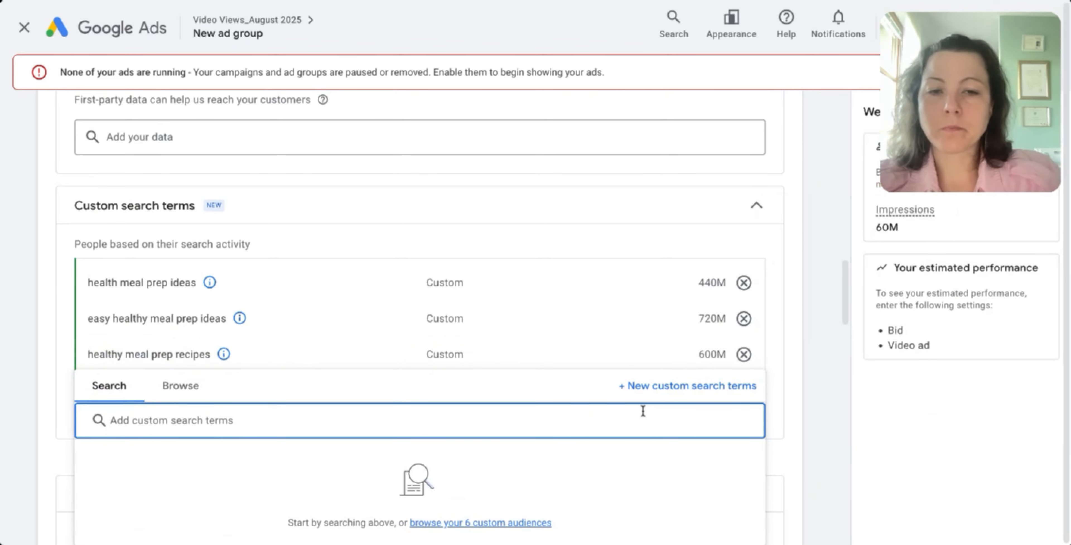
left_click(198, 390)
scroll(332, 345, "down", 1)
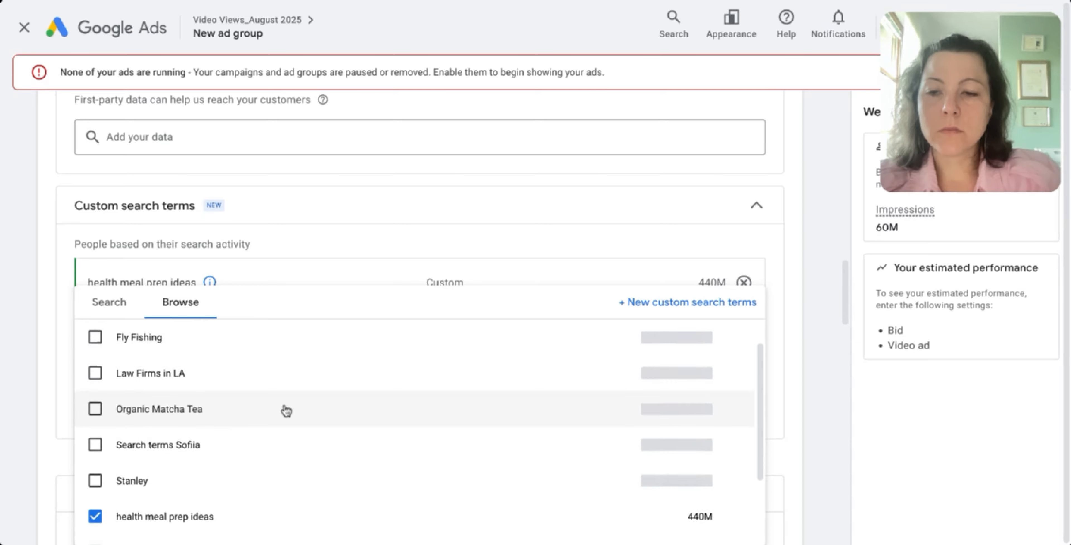
scroll(280, 412, "down", 3)
scroll(254, 480, "up", 1)
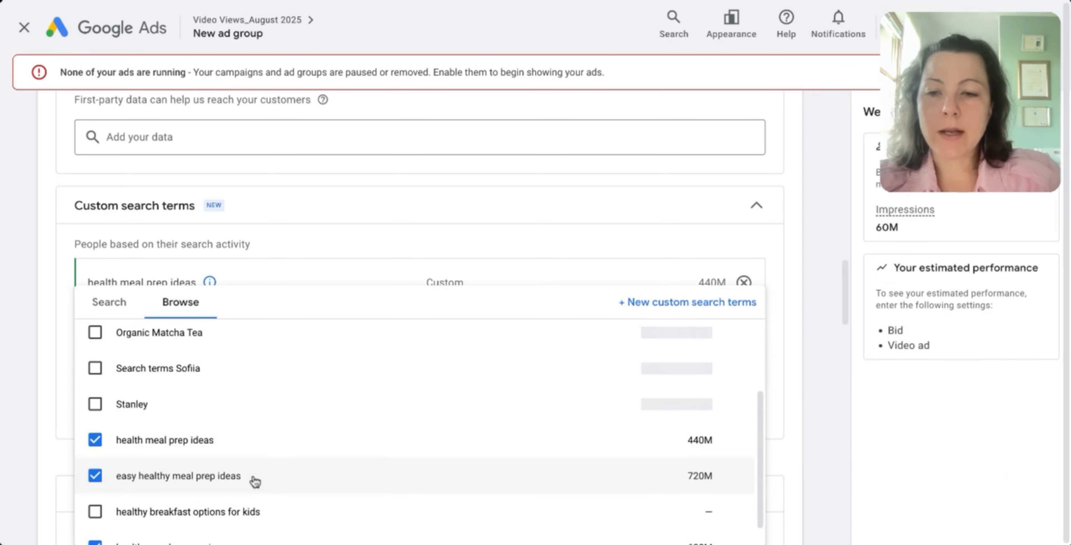
left_click(232, 517)
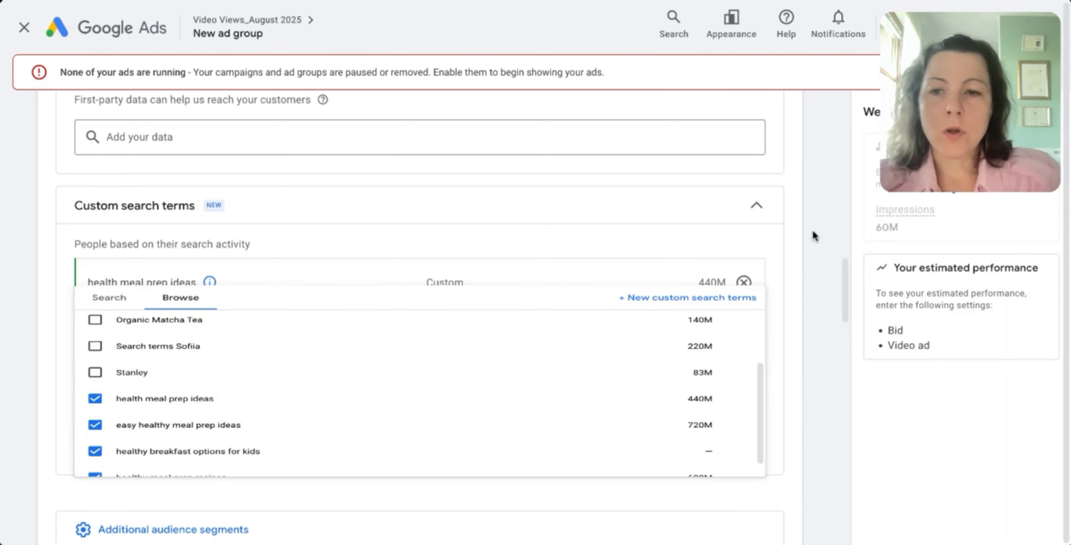
left_click(813, 230)
Open the exclusions among the additional audience segments, browse the lists available to exclude, and collapse the section
scroll(343, 378, "down", 2)
scroll(343, 384, "down", 1)
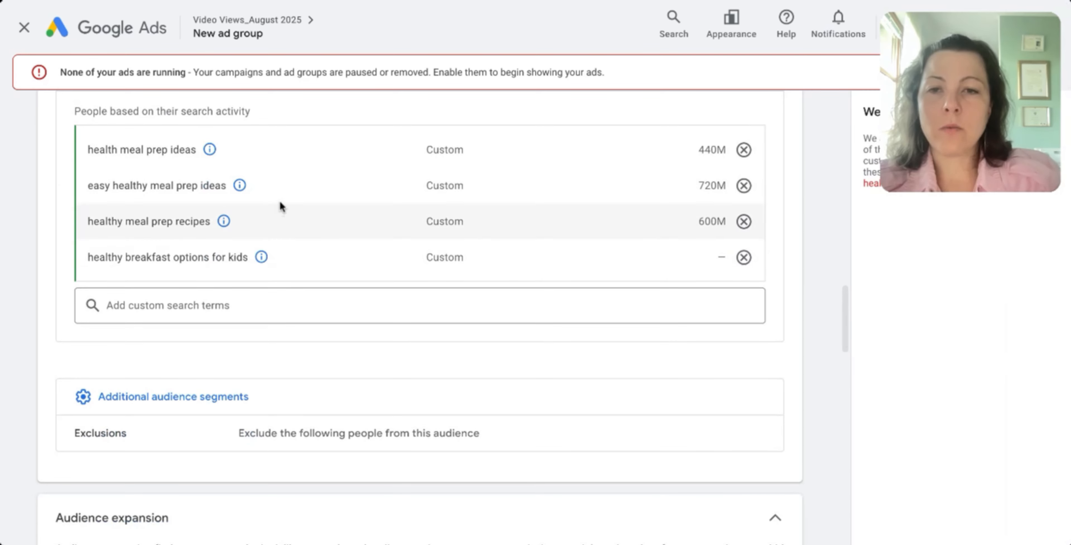
mouse_move(327, 232)
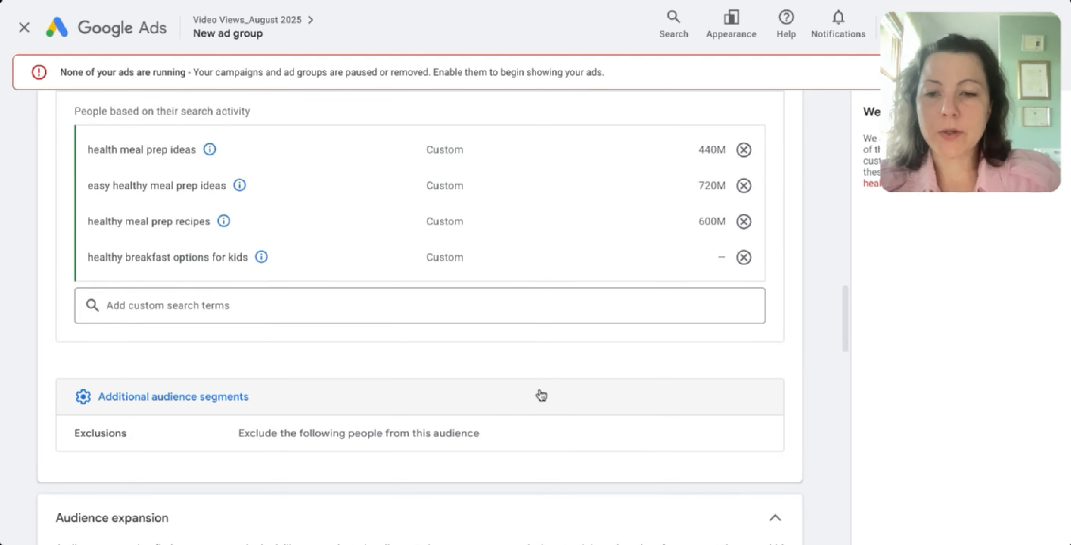
left_click(235, 400)
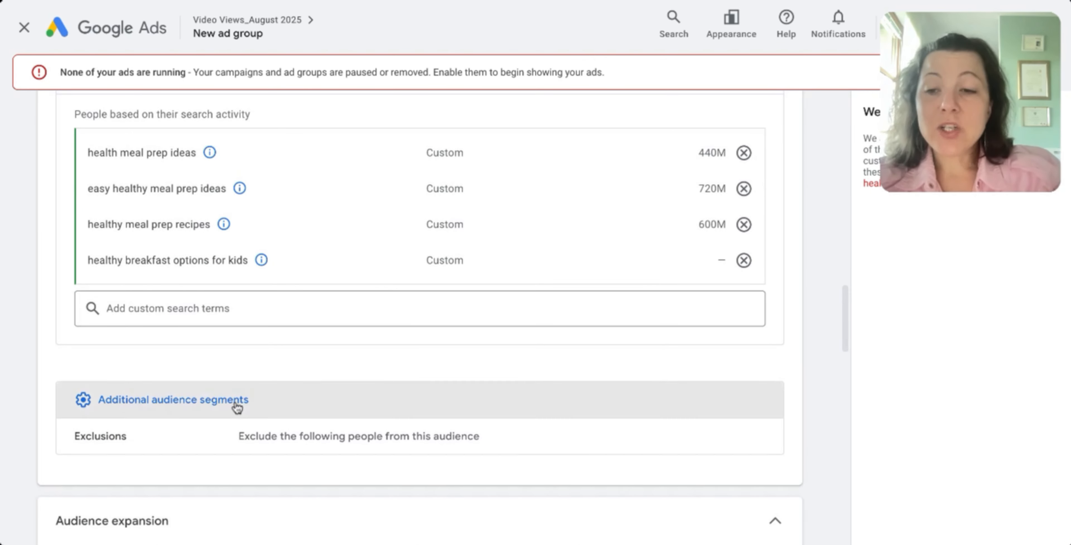
left_click(222, 414)
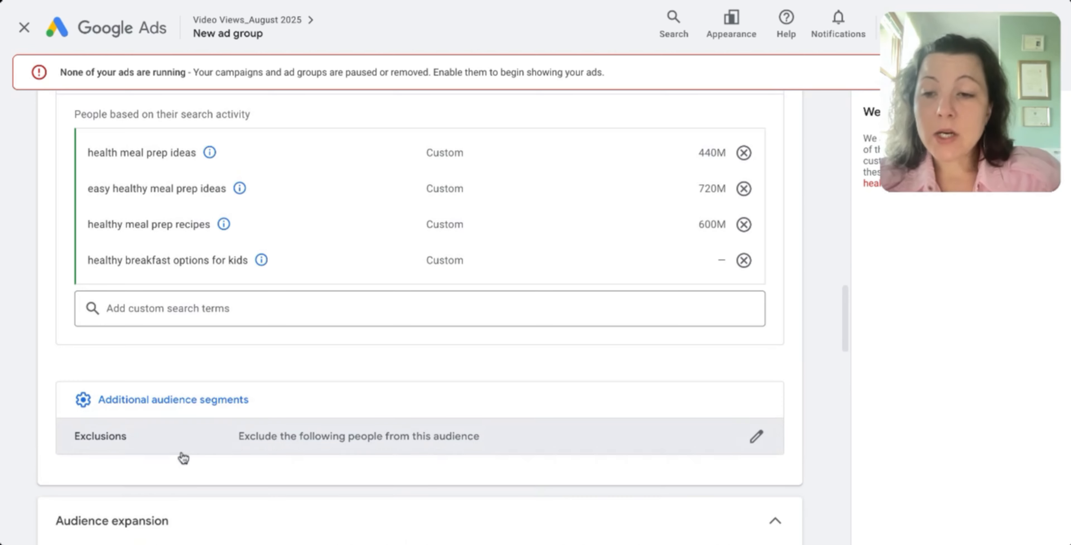
left_click(298, 444)
left_click(216, 449)
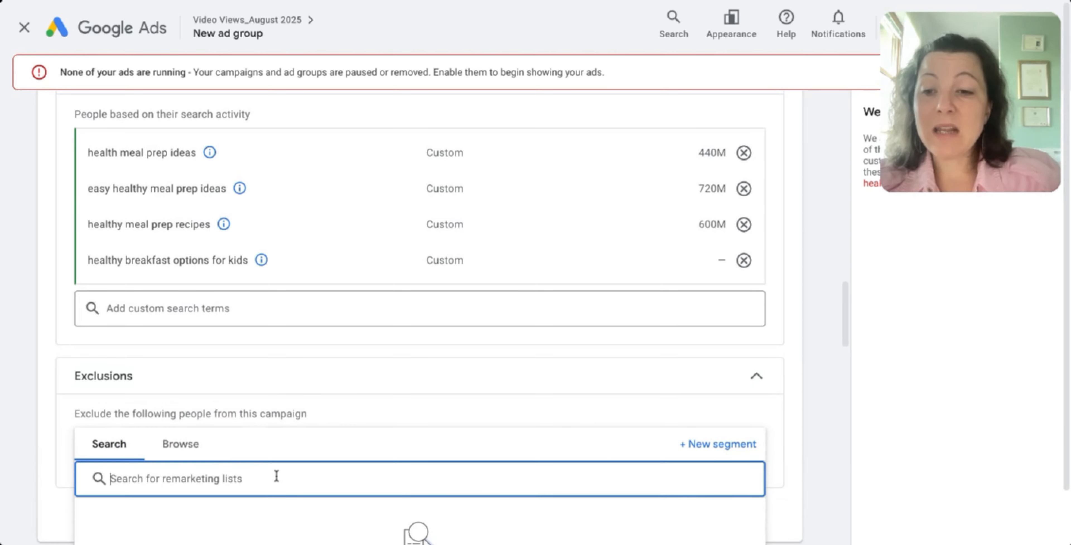
left_click(196, 443)
scroll(428, 376, "down", 2)
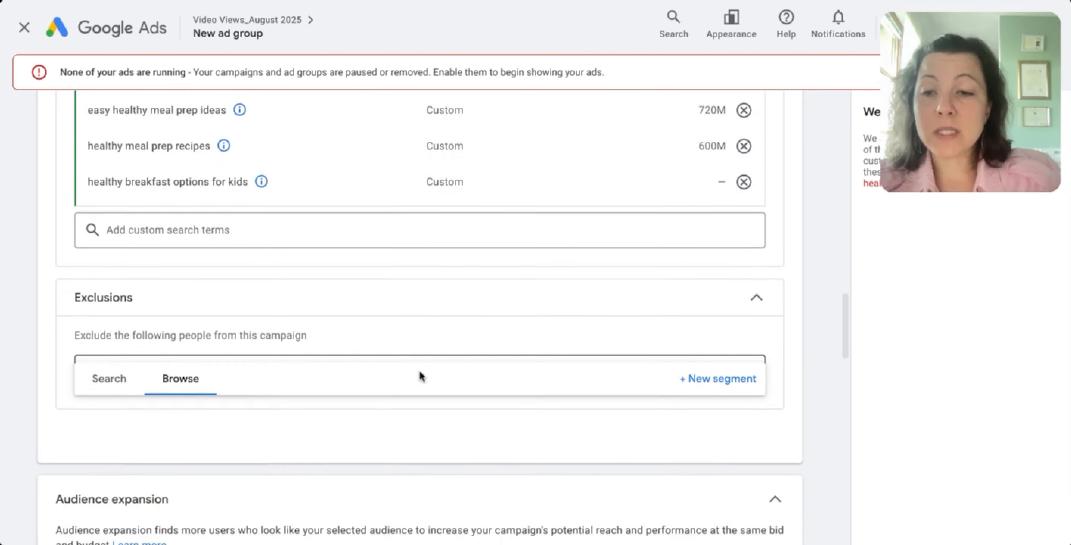
left_click(392, 294)
Browse the interests and detailed demographics categories and look through the Life events segments
scroll(542, 320, "up", 2)
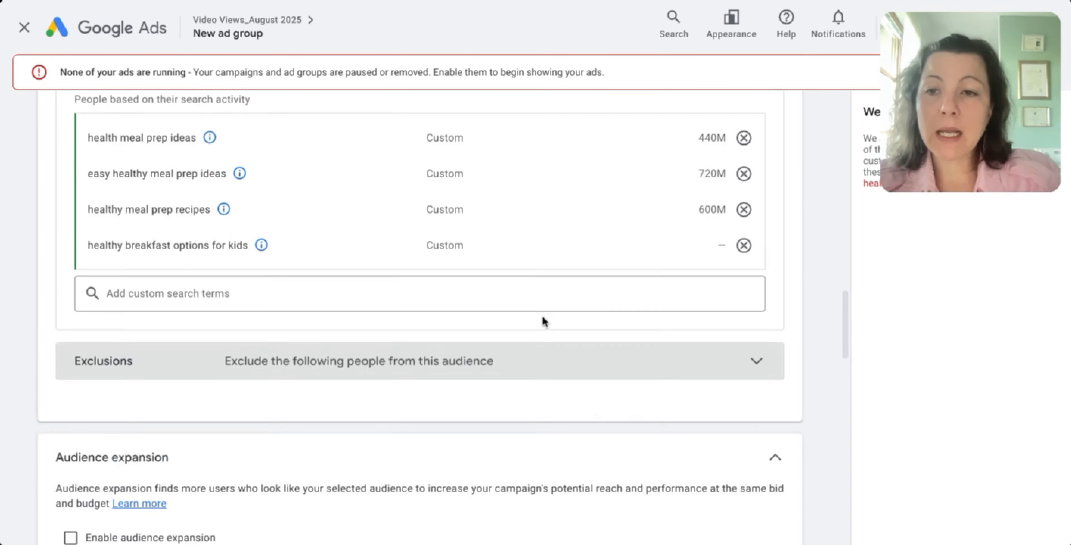
scroll(542, 315, "up", 8)
left_click(448, 194)
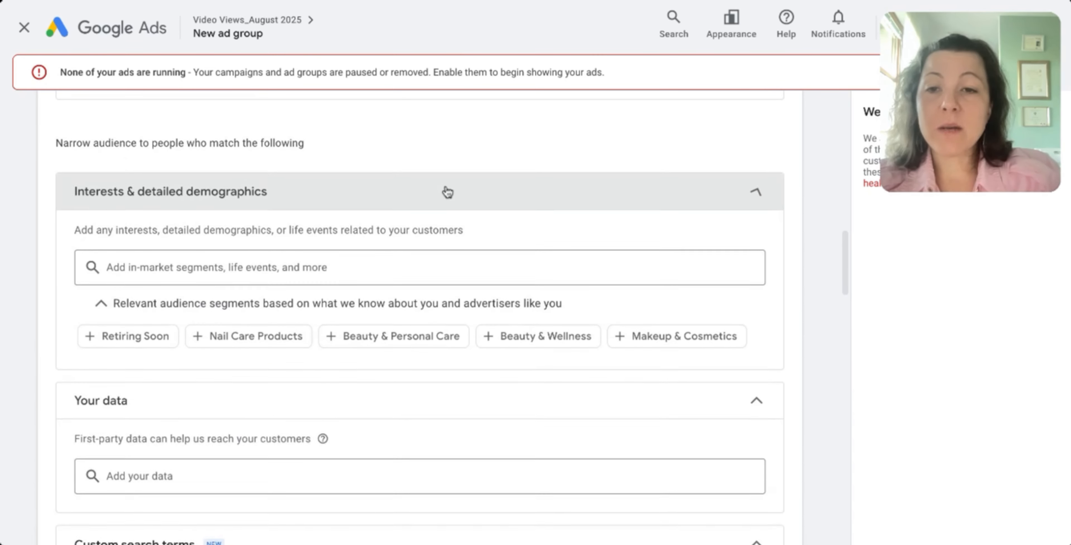
scroll(497, 375, "down", 1)
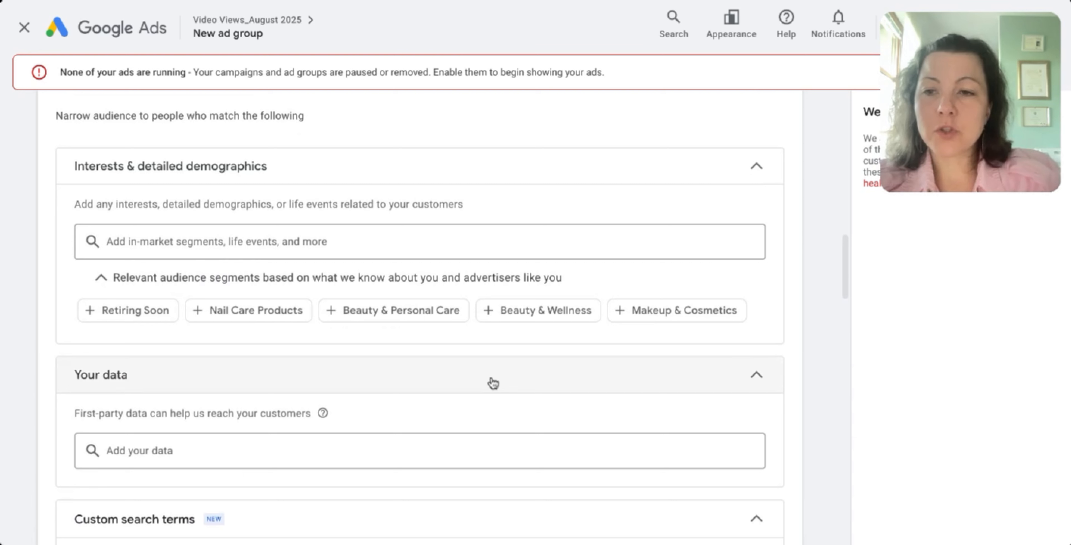
left_click(270, 241)
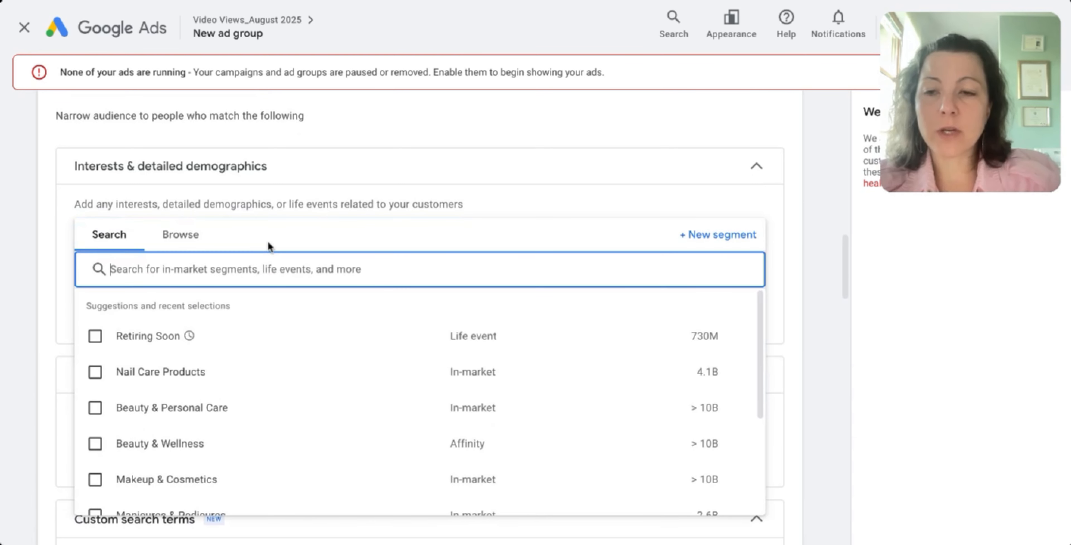
left_click(188, 246)
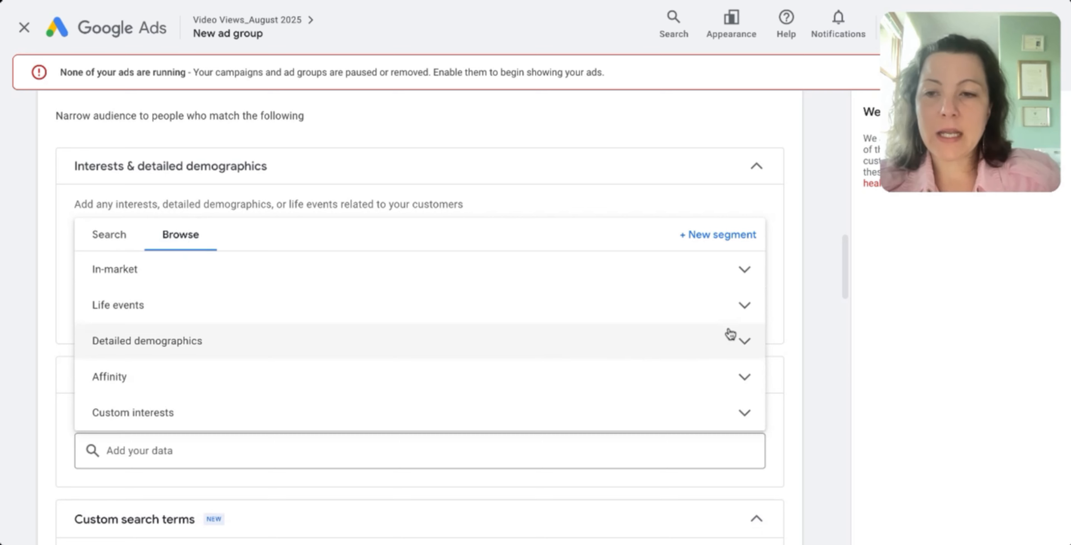
left_click(751, 301)
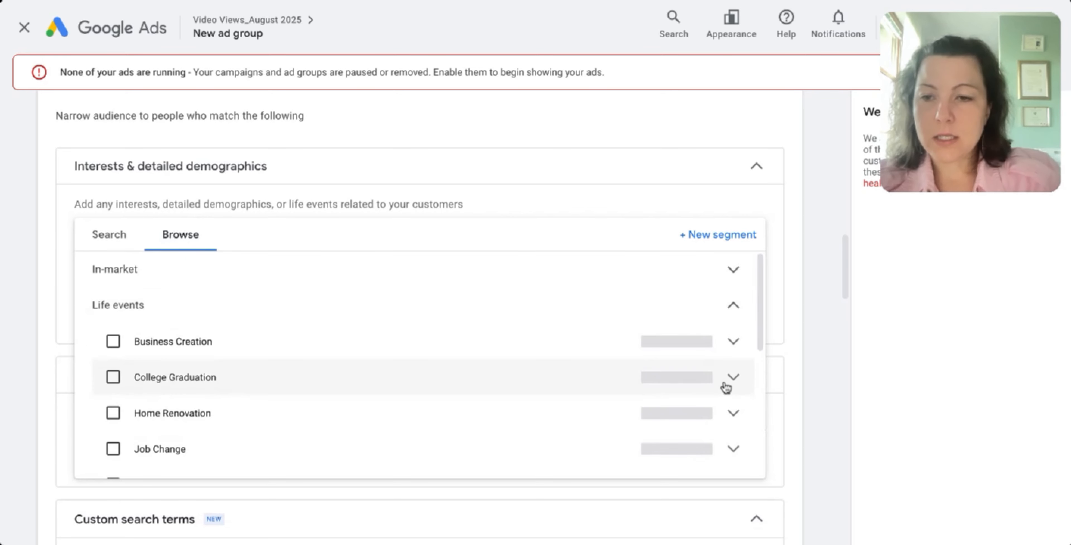
scroll(730, 379, "down", 2)
scroll(733, 378, "down", 3)
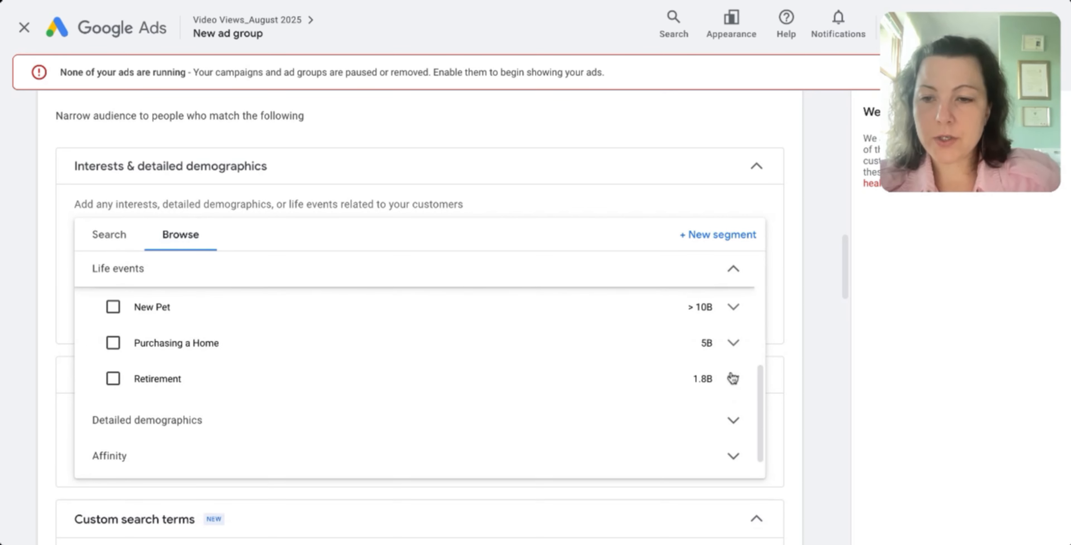
scroll(733, 379, "up", 5)
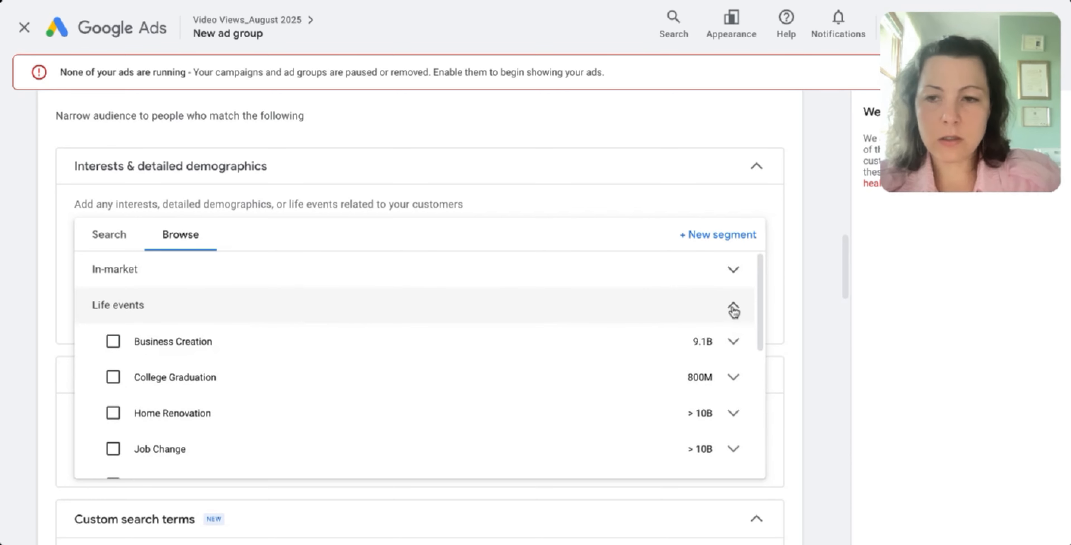
Browse the in-market audience segments, including the food-related ones such as Cooking & Baking Ingredients and Grocery Delivery
left_click(733, 308)
left_click(733, 266)
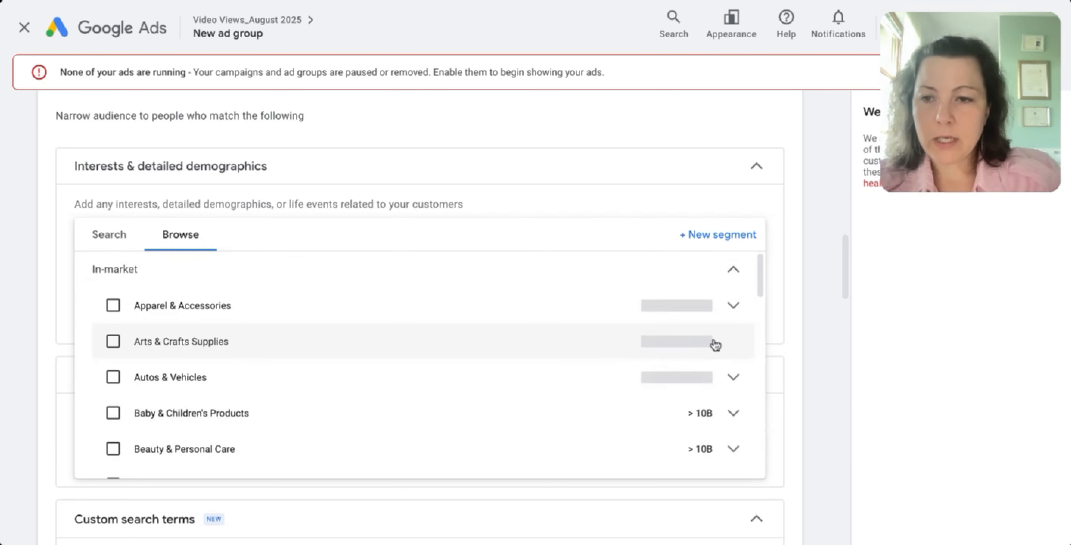
scroll(712, 346, "down", 2)
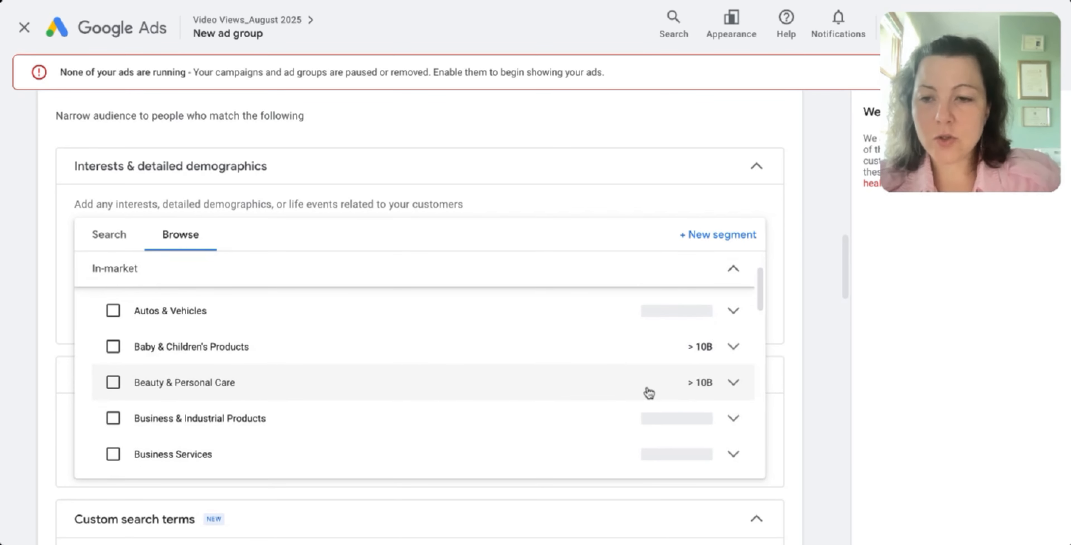
scroll(648, 393, "down", 2)
scroll(645, 393, "down", 5)
left_click(734, 388)
scroll(740, 395, "down", 4)
scroll(740, 395, "down", 2)
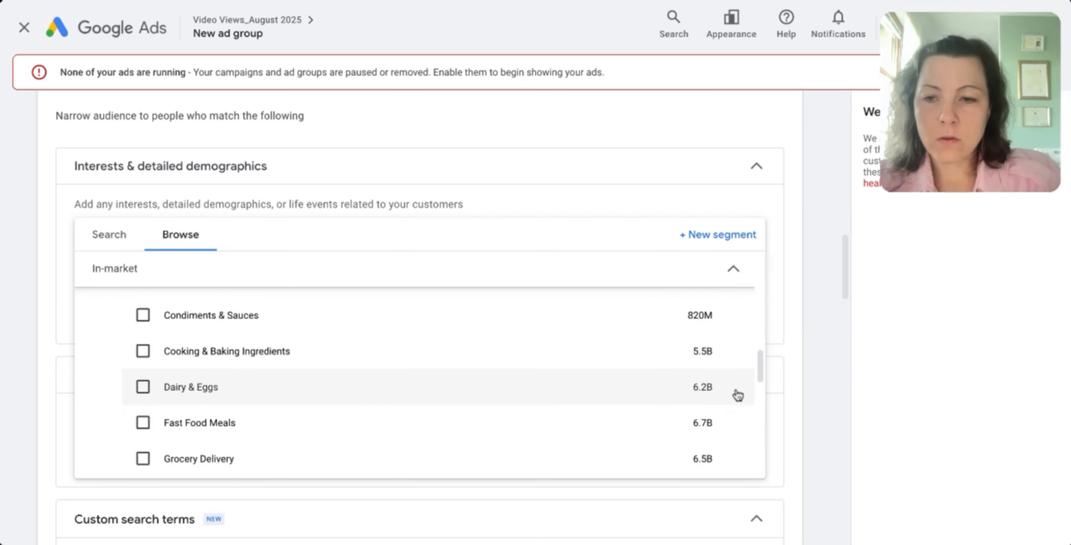
scroll(737, 395, "down", 3)
scroll(737, 395, "up", 5)
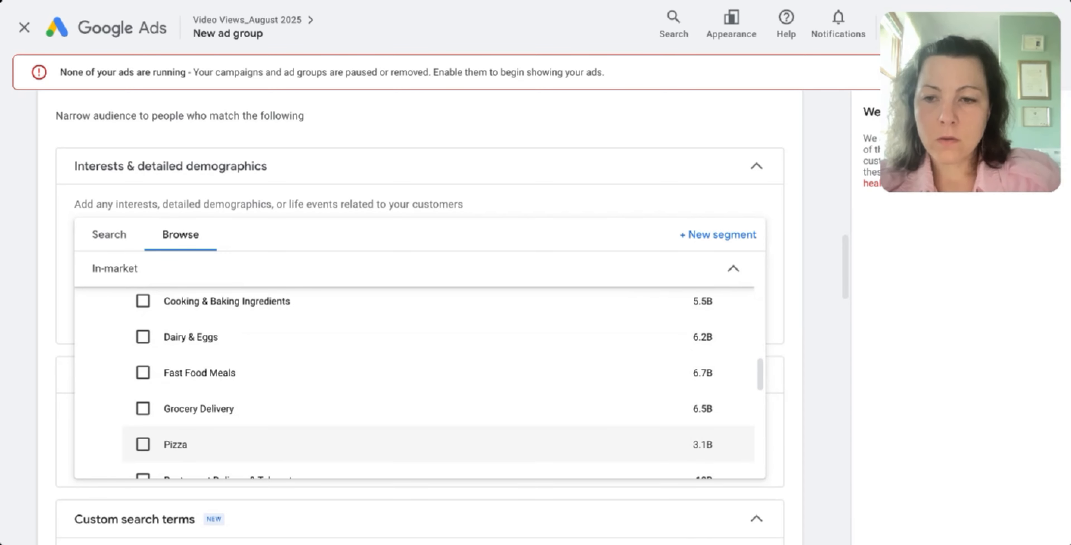
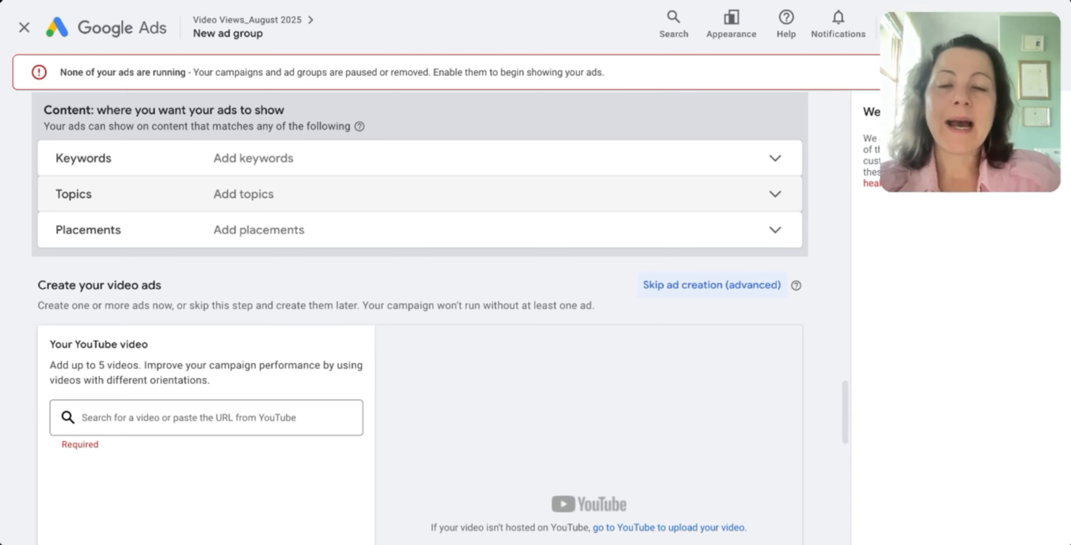
Review the ad group's custom search terms and audience expansion, and inspect the Keywords and Topics content targeting options
scroll(420, 316, "up", 10)
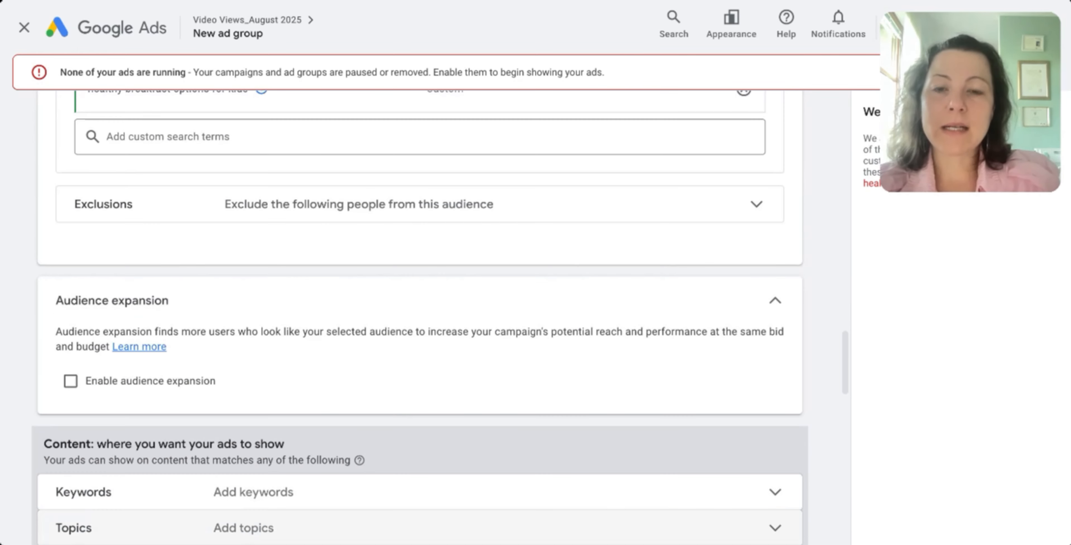
scroll(250, 190, "up", 3)
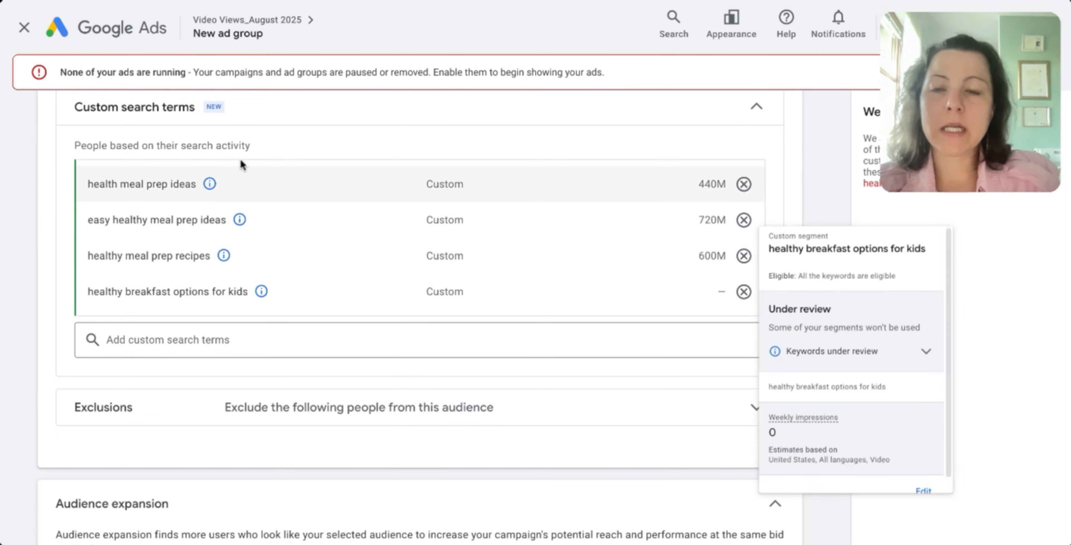
scroll(232, 162, "down", 4)
scroll(231, 162, "down", 5)
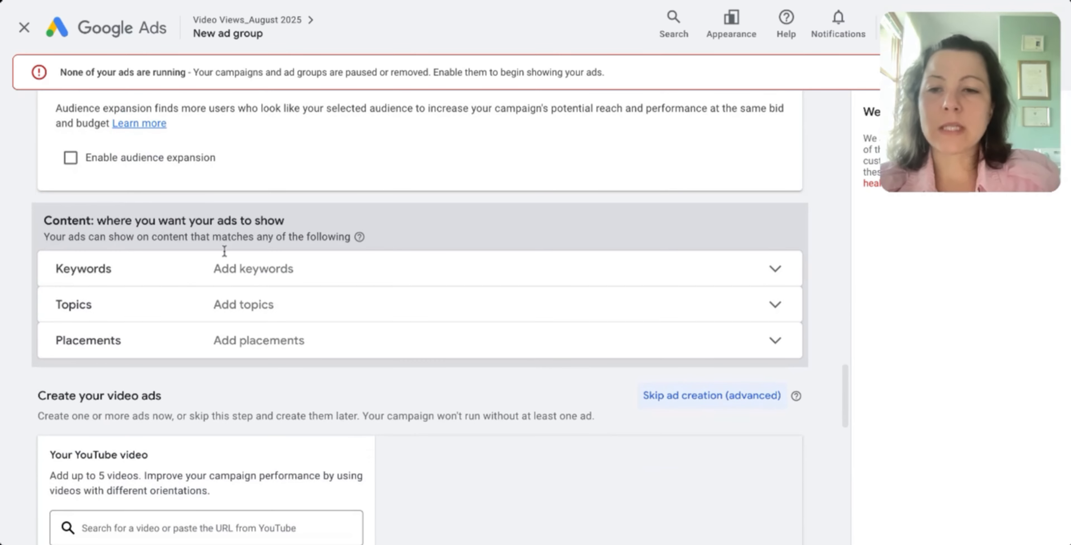
scroll(247, 319, "up", 9)
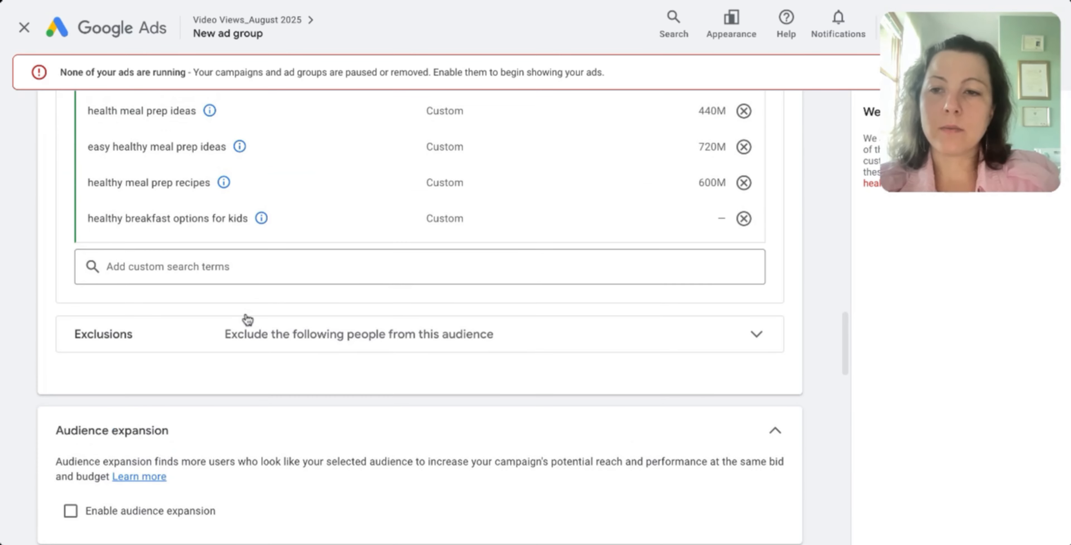
scroll(247, 308, "up", 1)
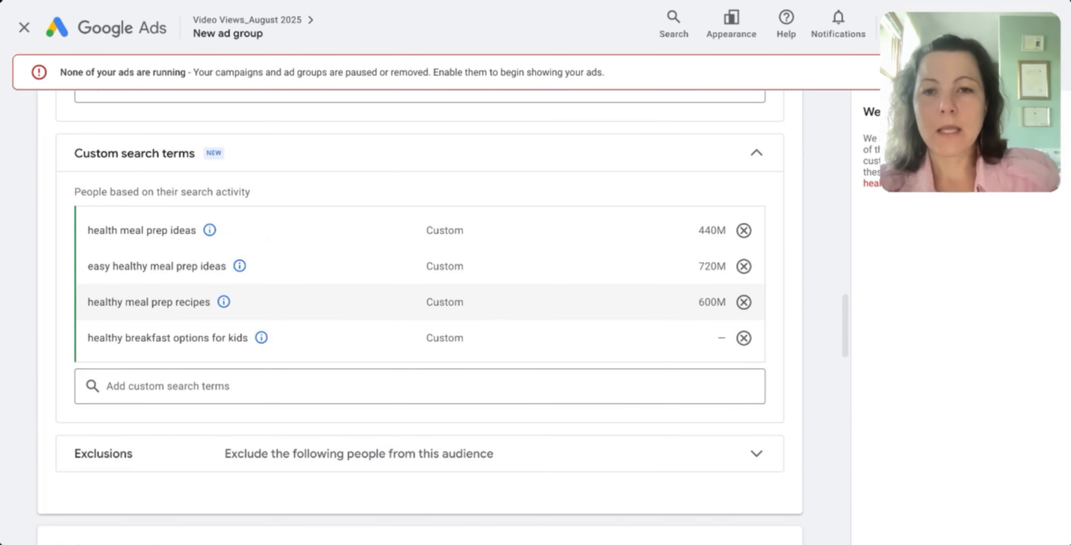
scroll(562, 319, "down", 8)
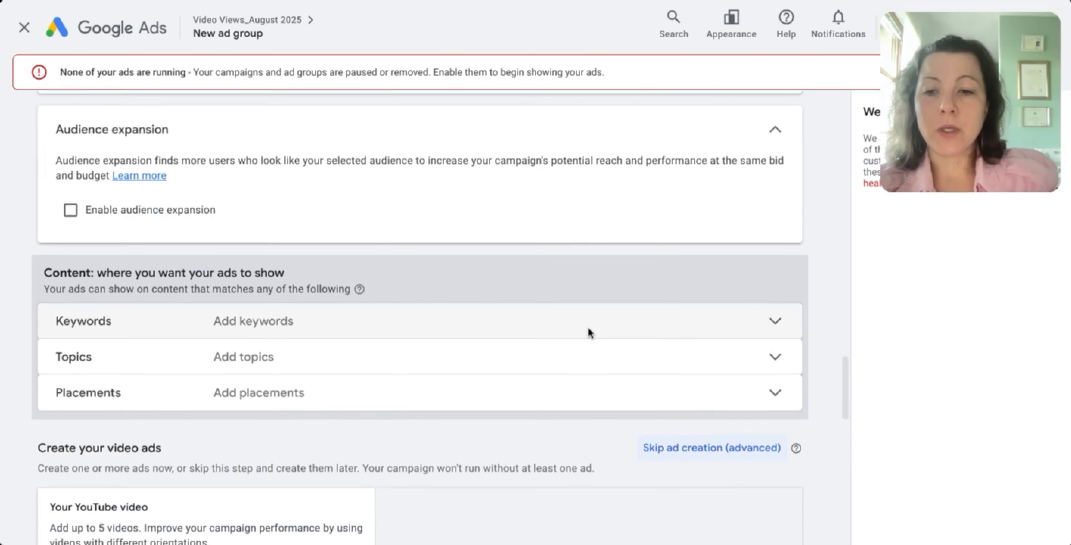
left_click(613, 334)
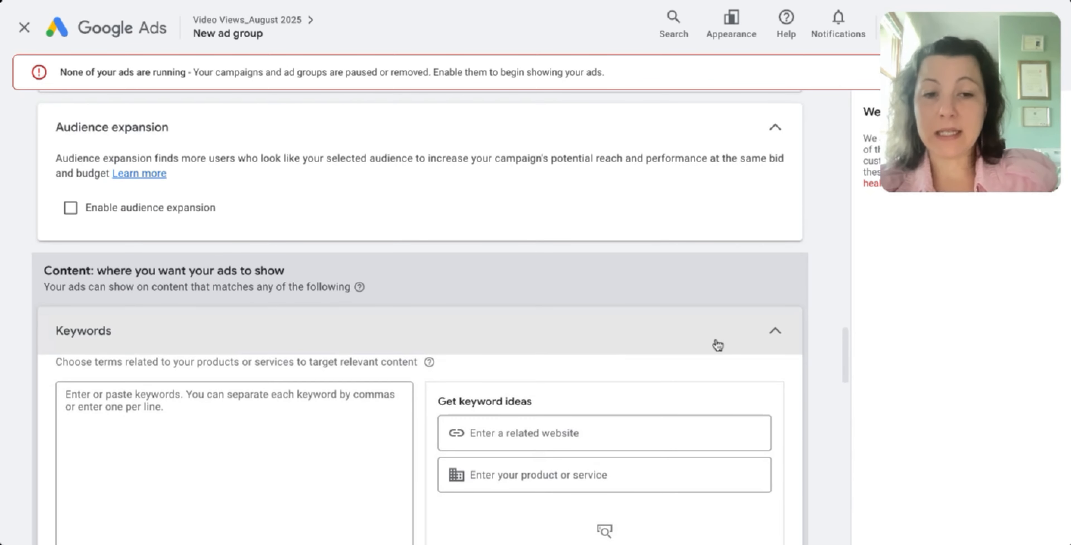
left_click(775, 332)
left_click(399, 364)
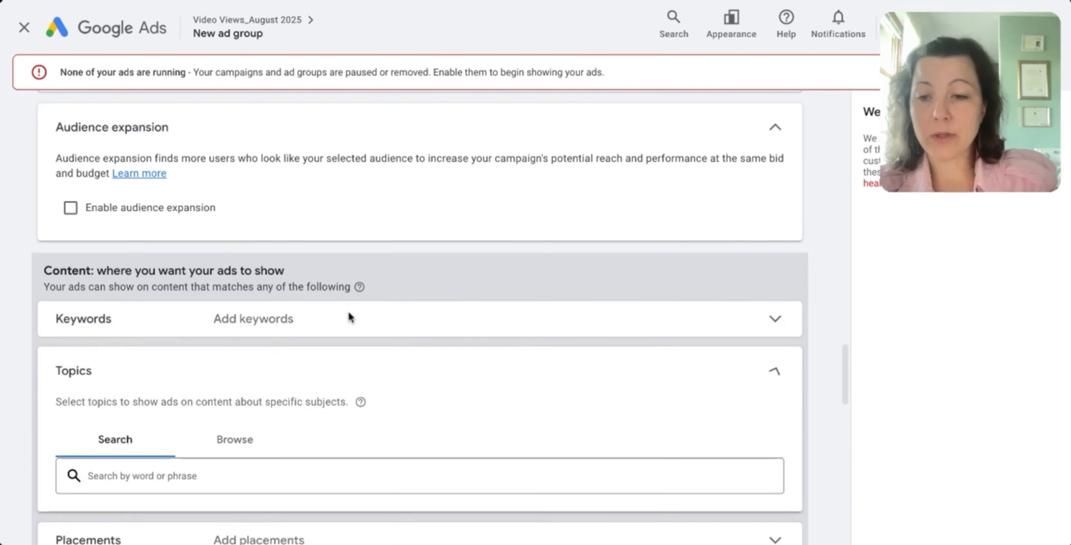
left_click(698, 373)
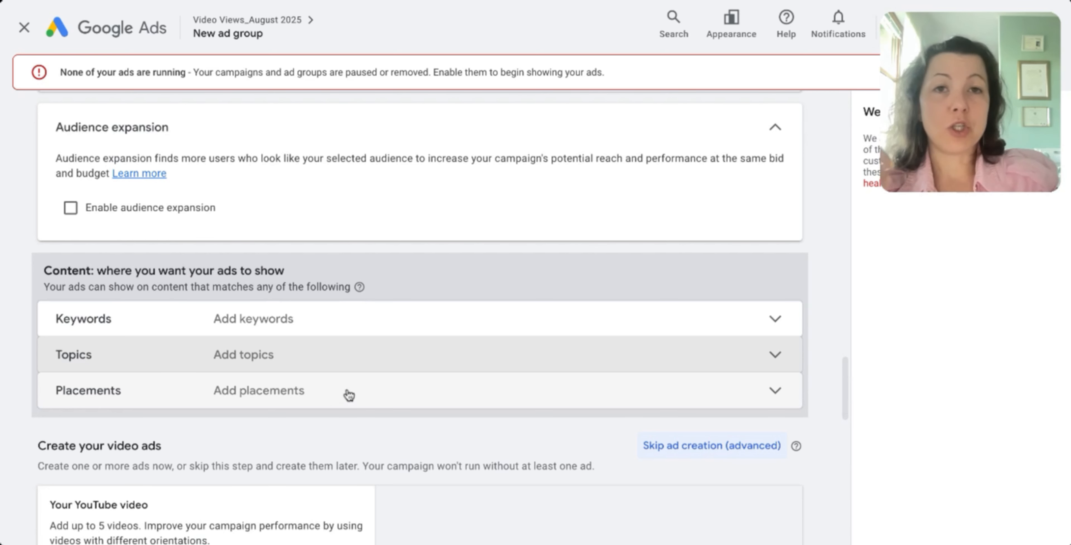
Return to Interests & detailed demographics and open the browsable list of segment categories with In-market collapsed
scroll(366, 405, "up", 8)
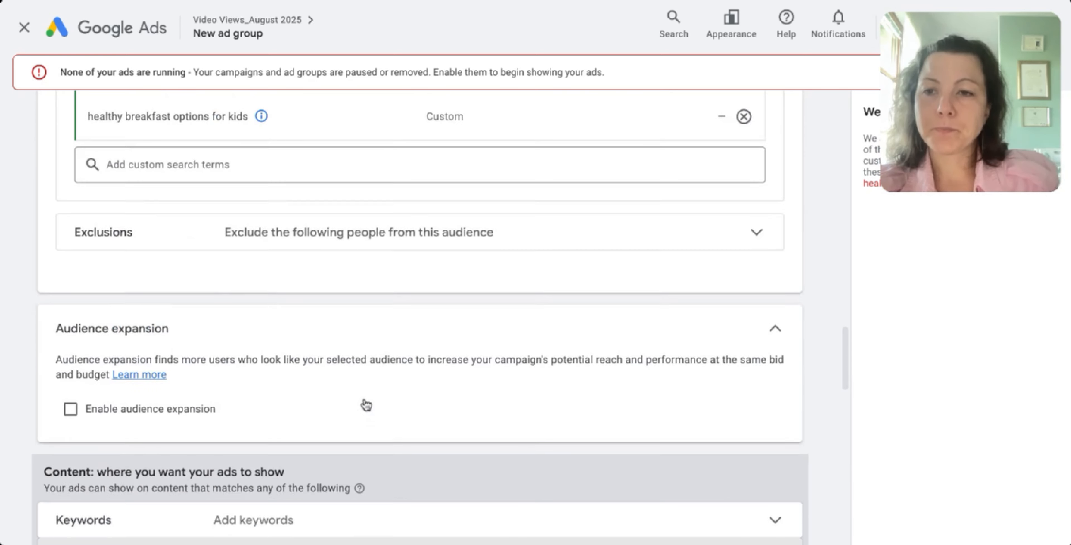
scroll(420, 291, "up", 3)
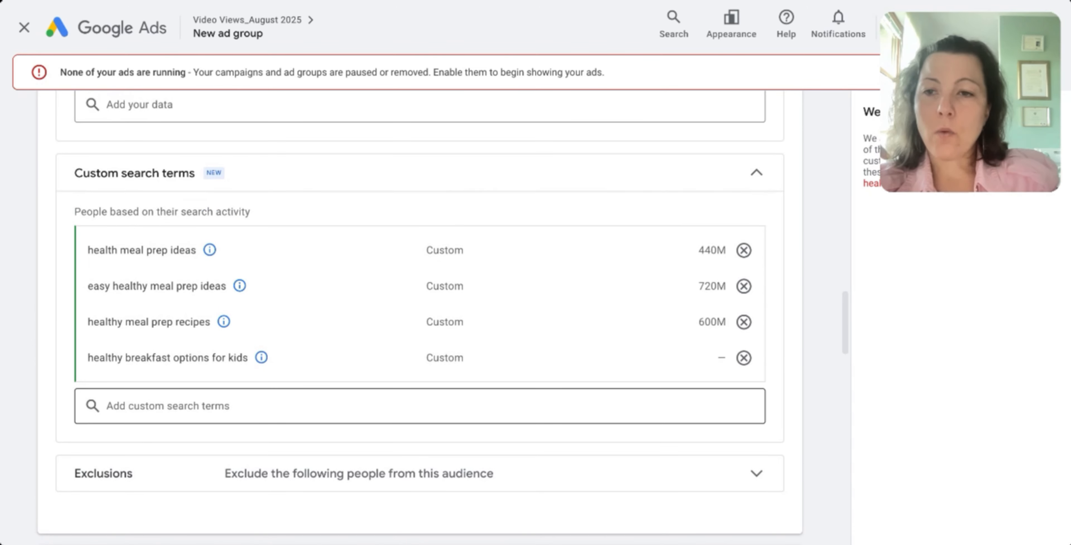
scroll(415, 375, "up", 8)
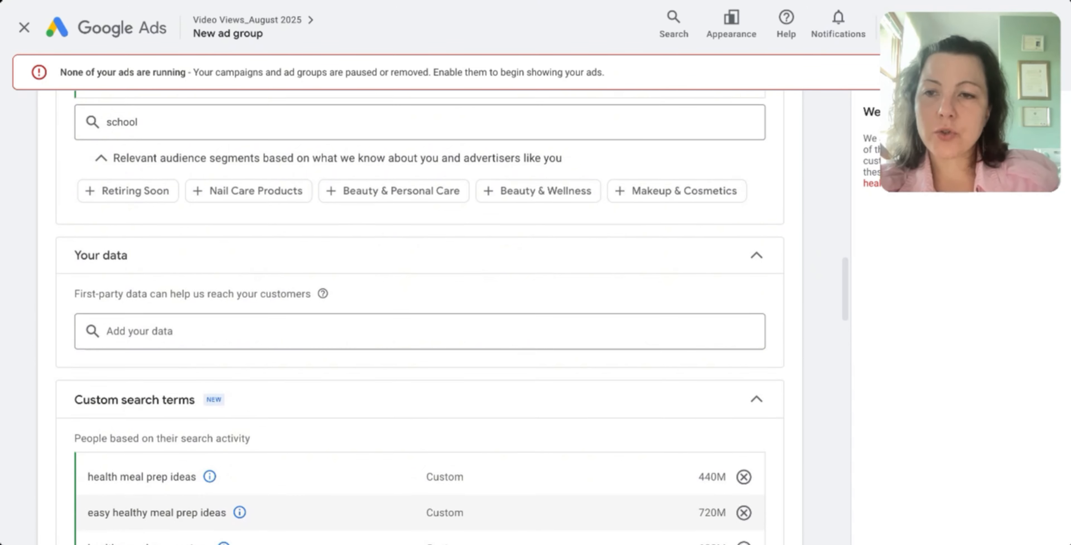
scroll(416, 375, "down", 7)
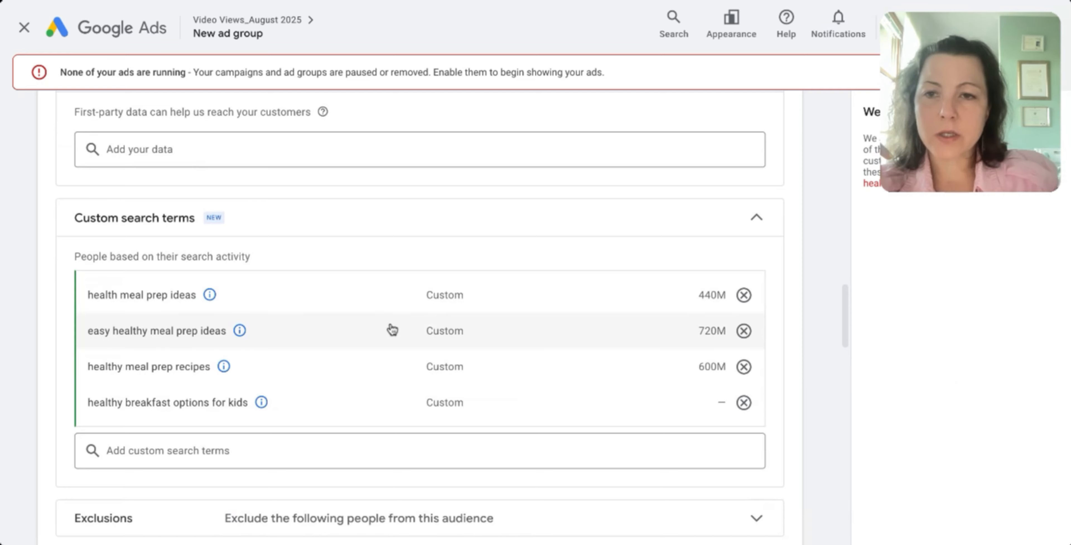
scroll(389, 328, "up", 4)
scroll(393, 330, "up", 4)
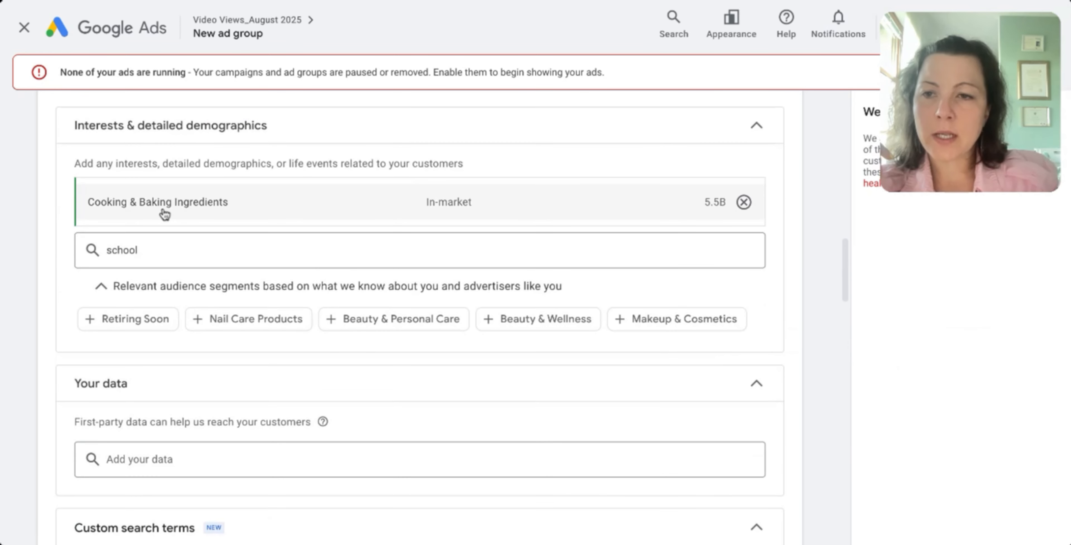
left_click(160, 242)
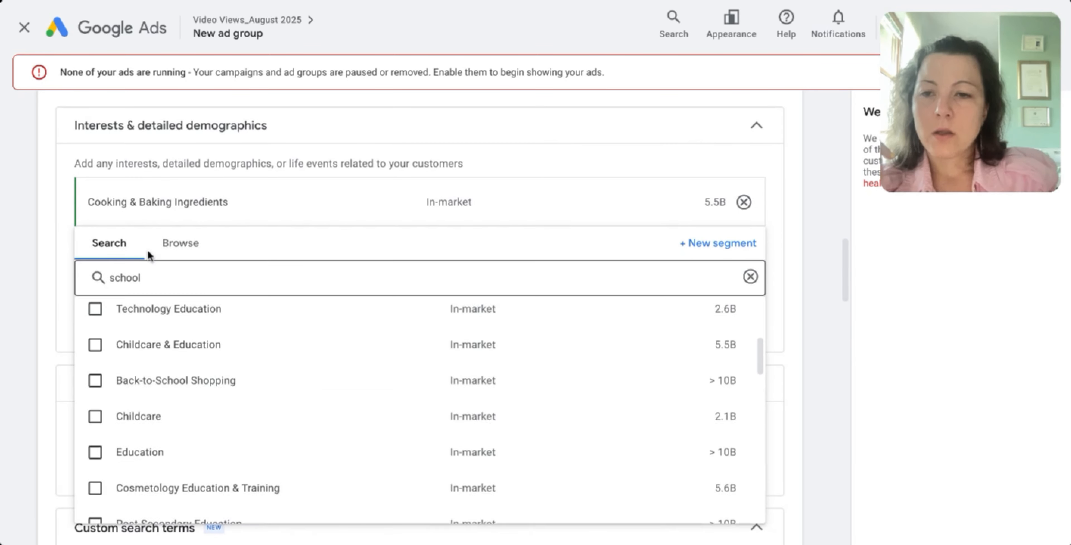
left_click(177, 250)
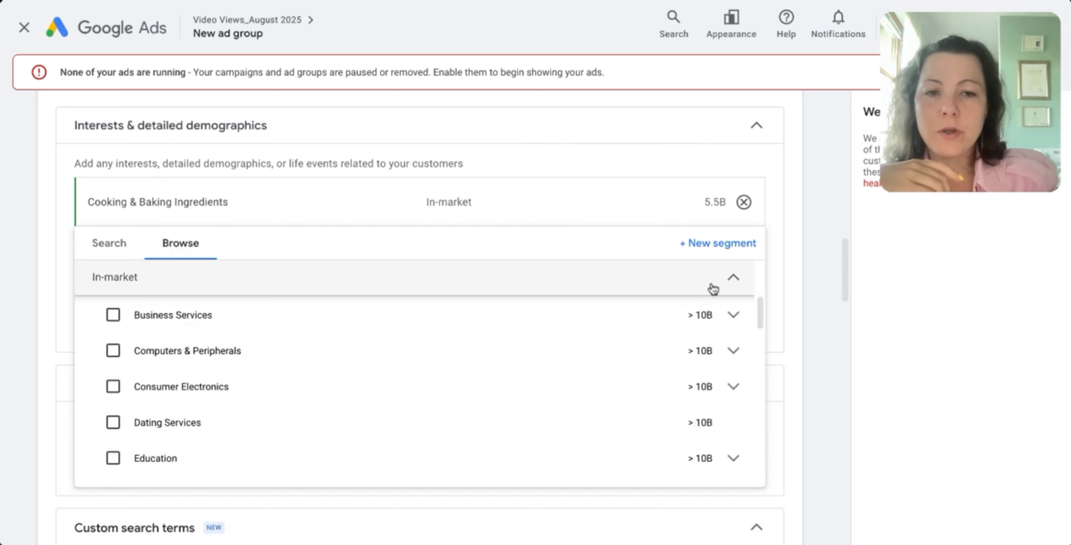
left_click(730, 277)
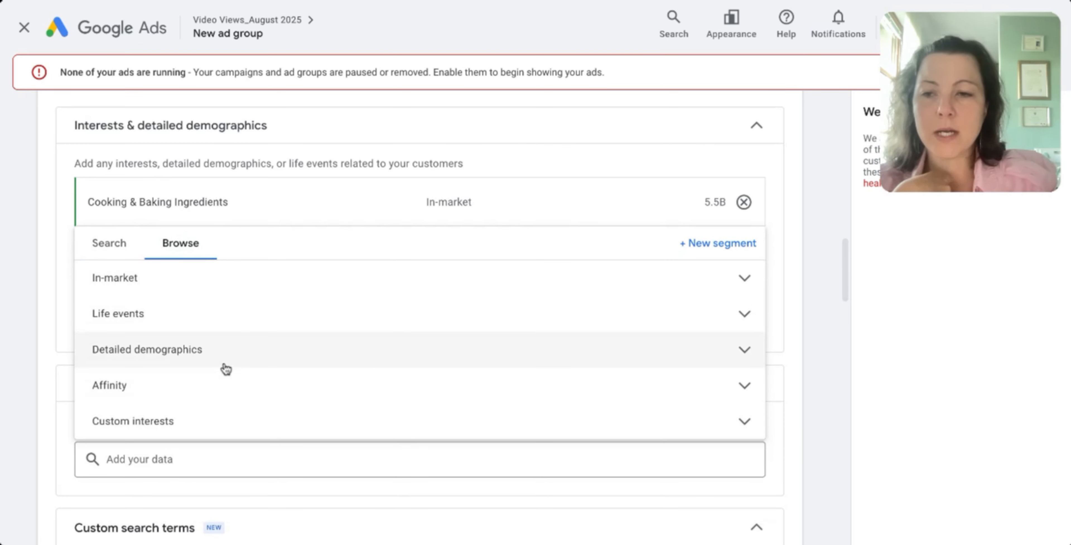
Add Parents of Preschoolers (4-5 years) and Parents of Grade-Schoolers (6-12 years) from the Parental Status detailed demographics to the audience
left_click(750, 349)
left_click(708, 387)
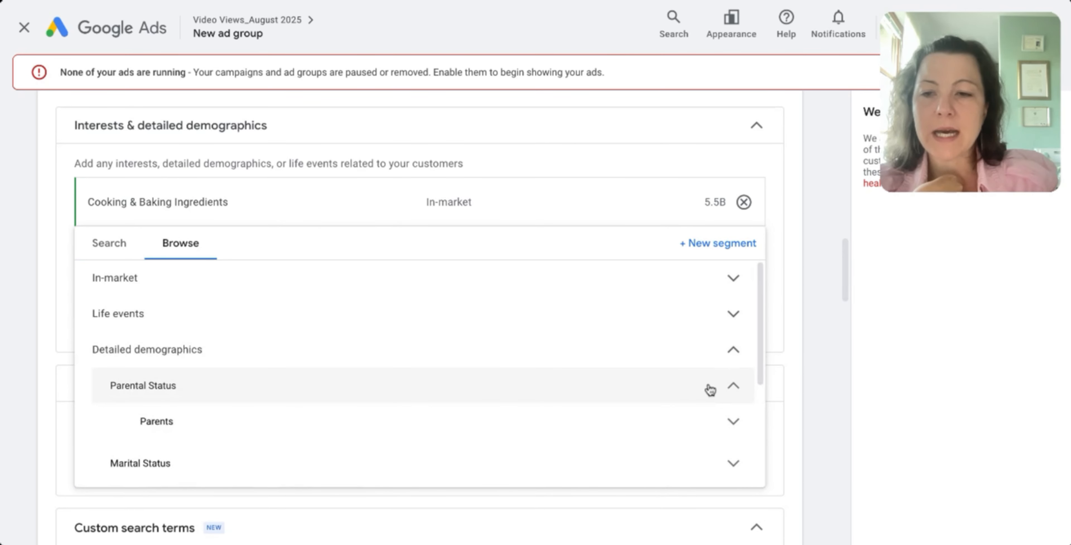
left_click(744, 425)
scroll(502, 402, "down", 3)
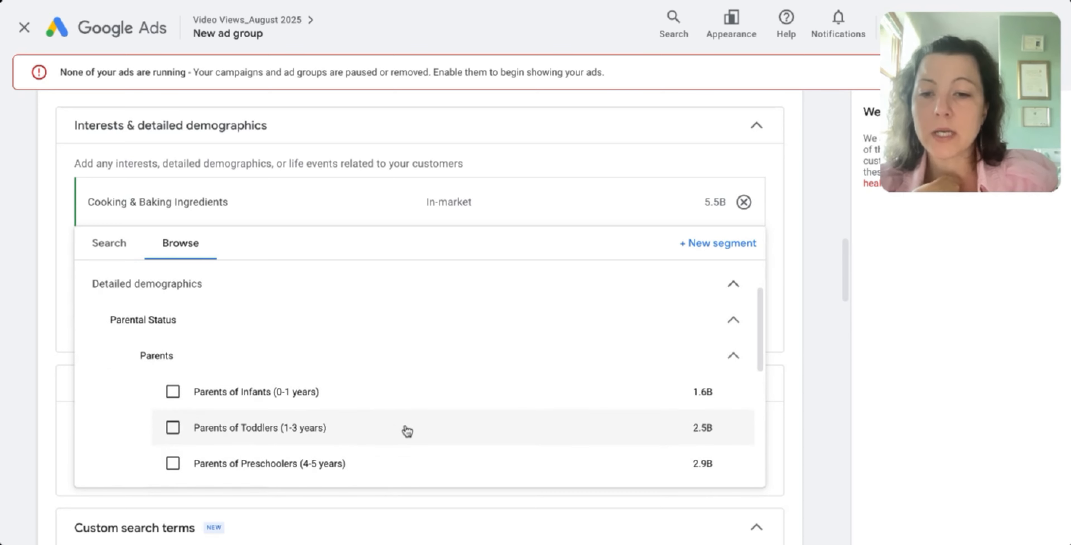
scroll(403, 433, "down", 2)
left_click(173, 396)
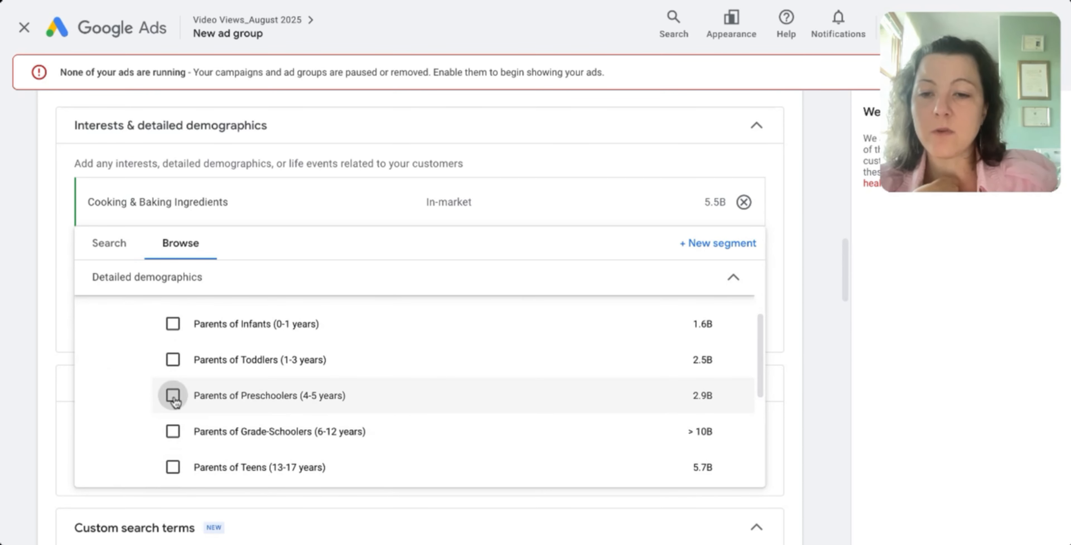
left_click(175, 473)
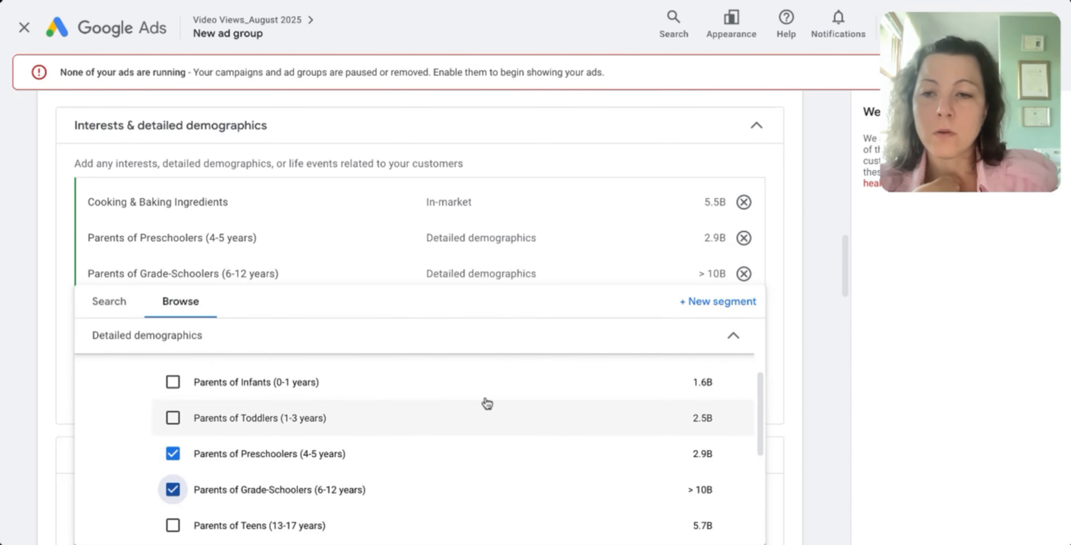
left_click(729, 338)
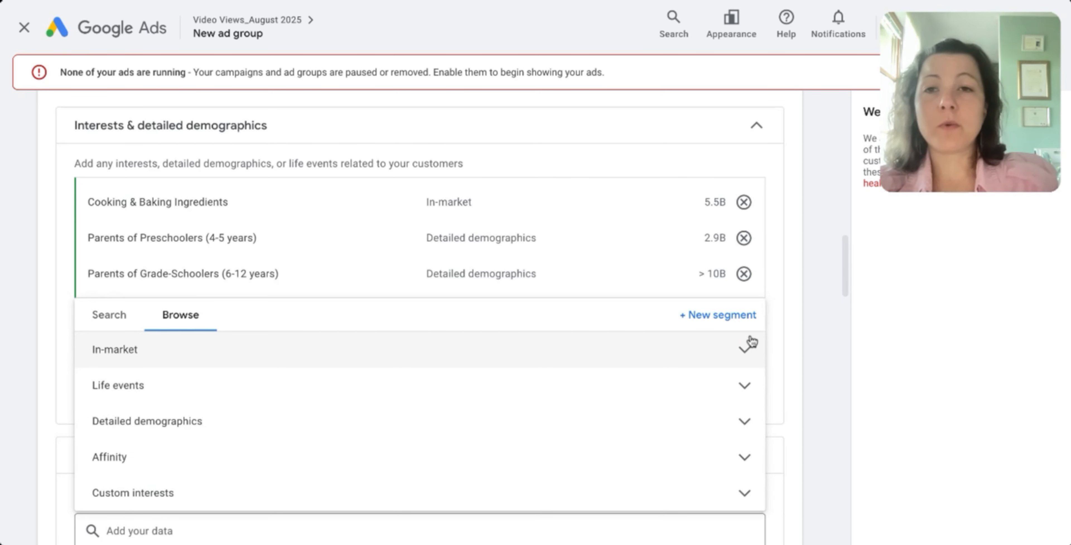
left_click(823, 313)
Skip creating a video ad for this ad group
scroll(824, 312, "down", 3)
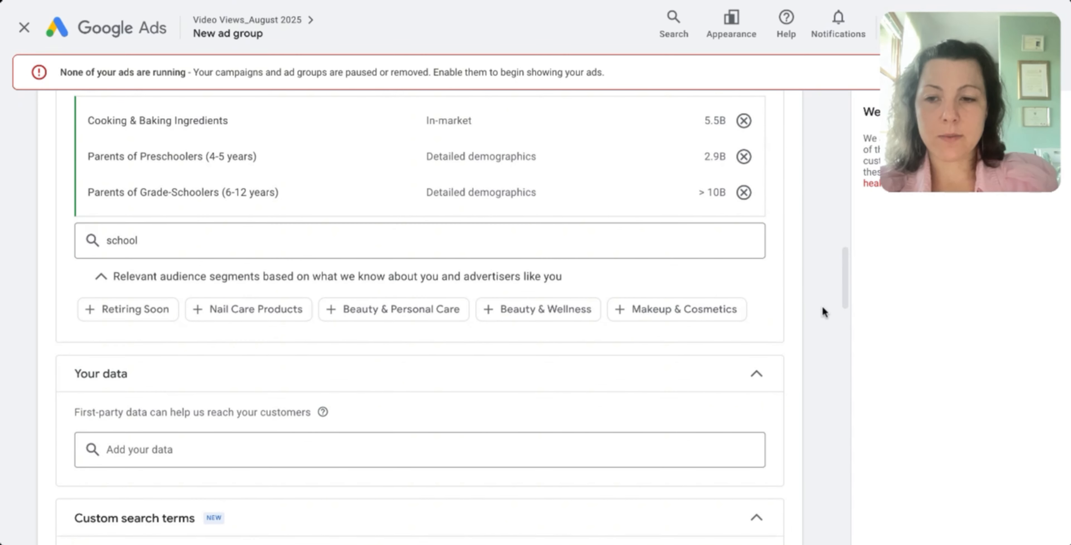
scroll(823, 313, "down", 10)
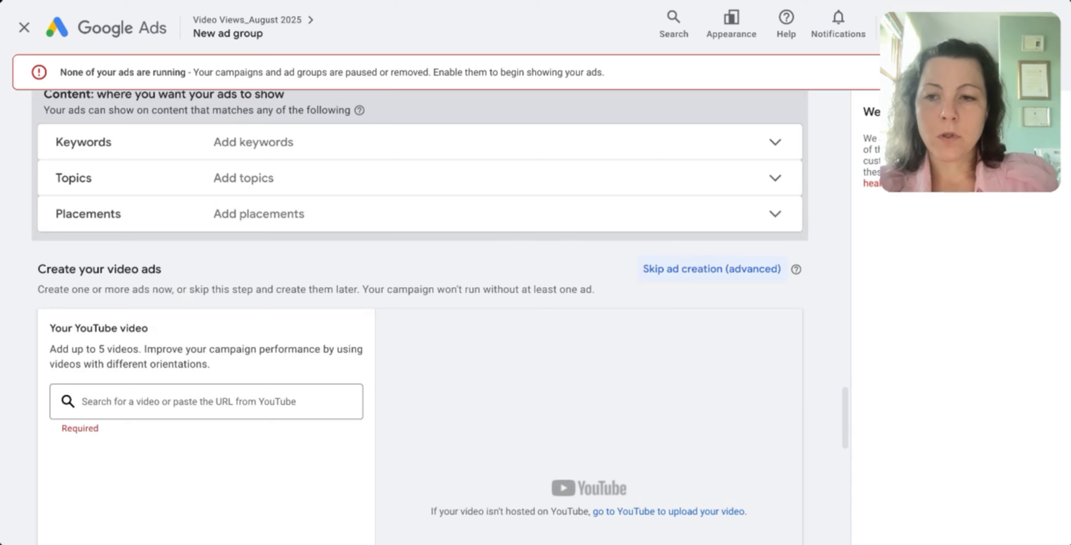
scroll(728, 271, "down", 1)
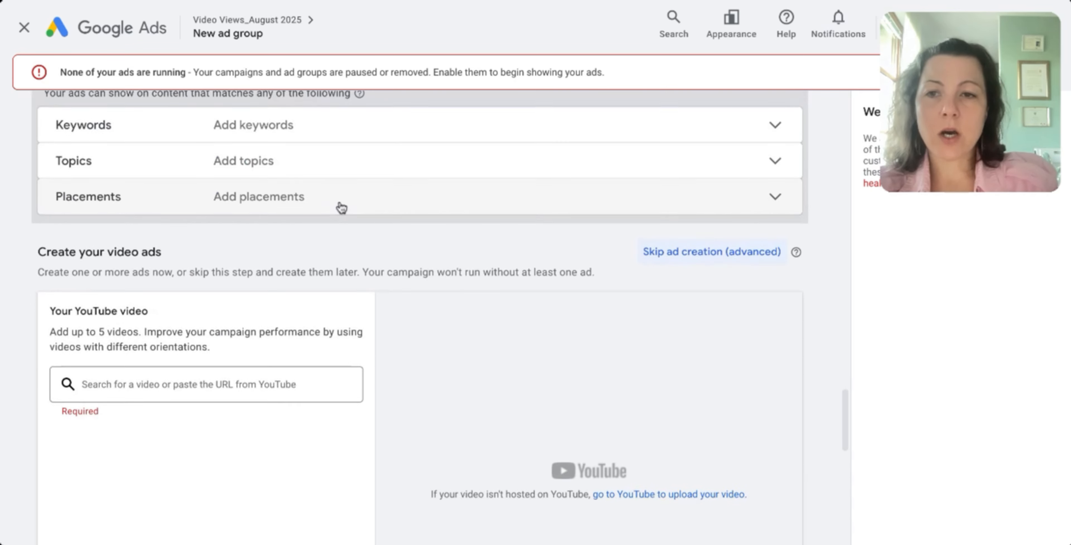
scroll(341, 207, "up", 1)
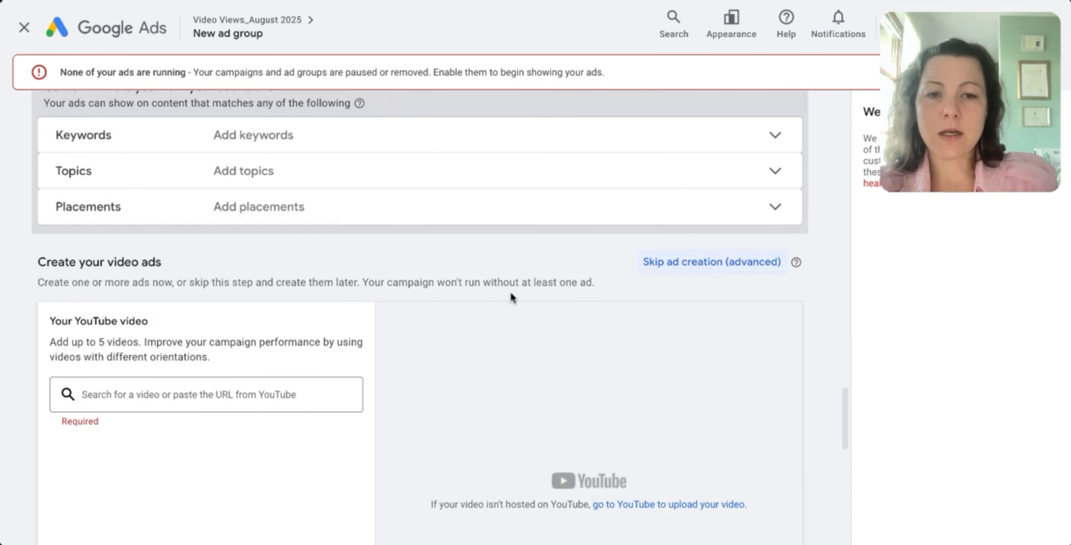
left_click(690, 266)
left_click(683, 327)
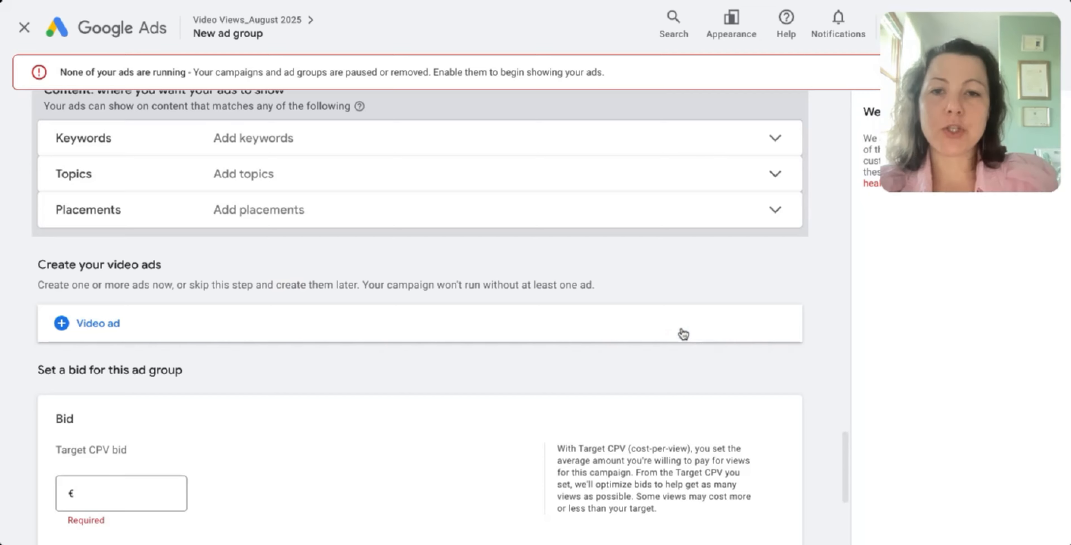
Inspect the ad group's Target CPV bid setting and return to the custom search terms in the audience
scroll(647, 337, "down", 2)
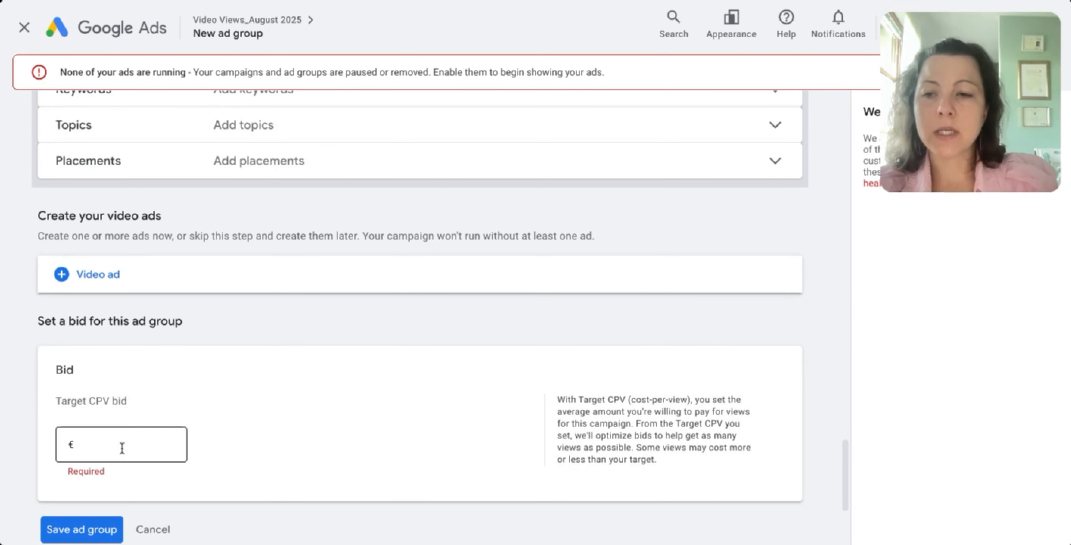
left_click(122, 448)
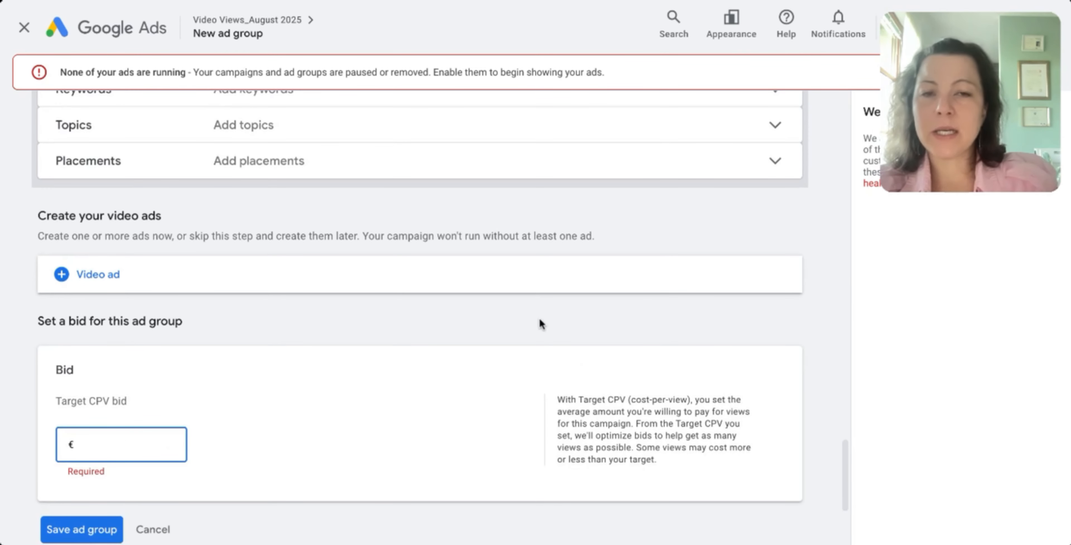
scroll(540, 319, "up", 15)
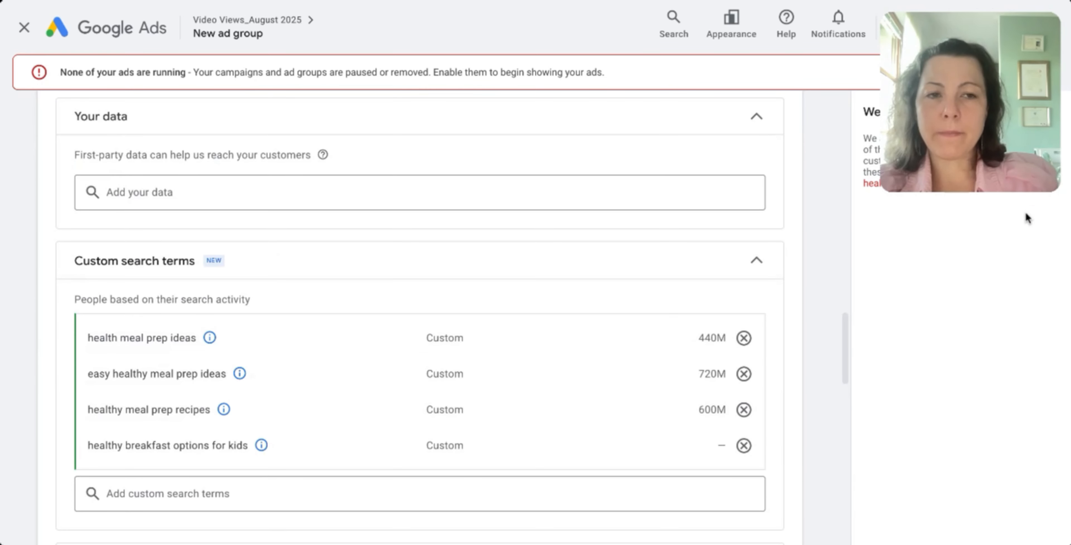
Set the ad group's Target CPV bid to €0.50 and save the ad group
scroll(676, 282, "down", 15)
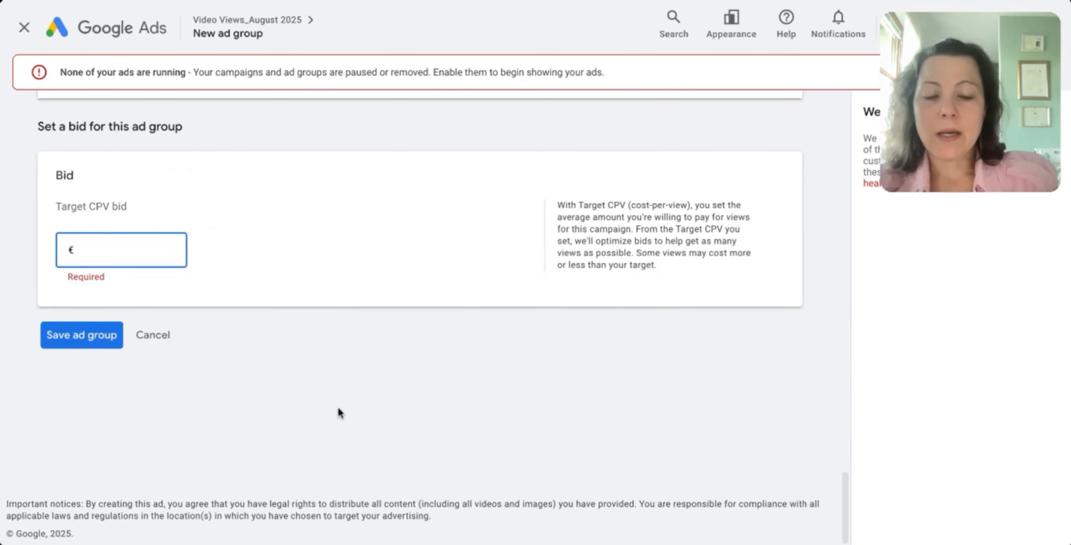
type("0.50")
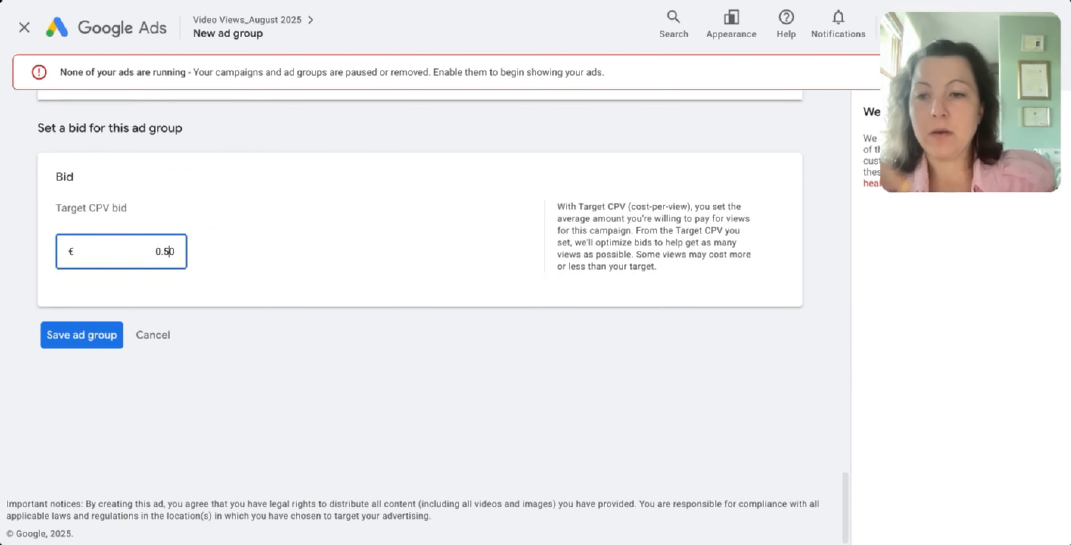
left_click(91, 338)
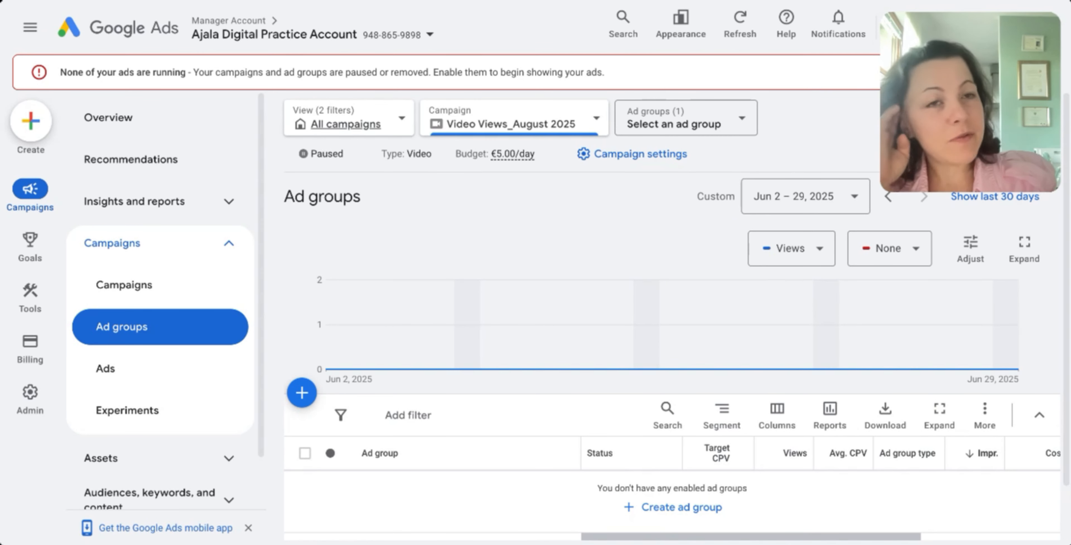
Select the Moms + Interest Healthy Food ad group and start creating a new ad in it
mouse_move(428, 337)
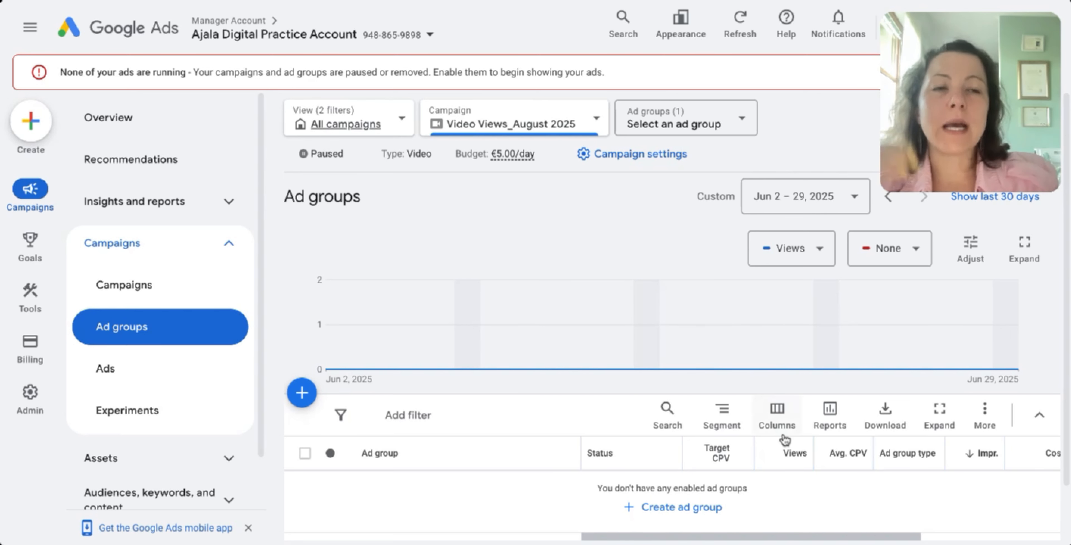
scroll(785, 439, "down", 1)
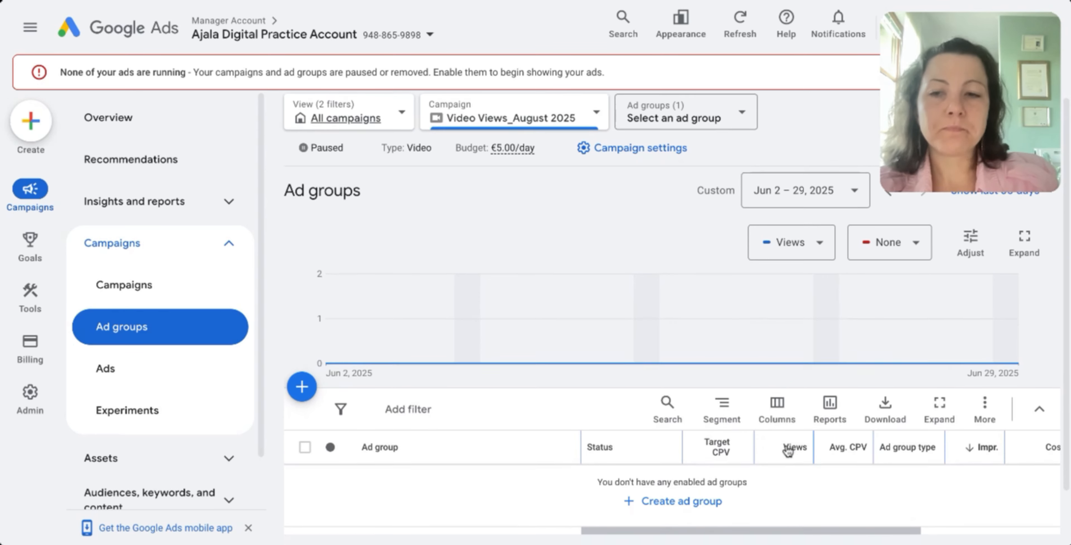
mouse_move(784, 428)
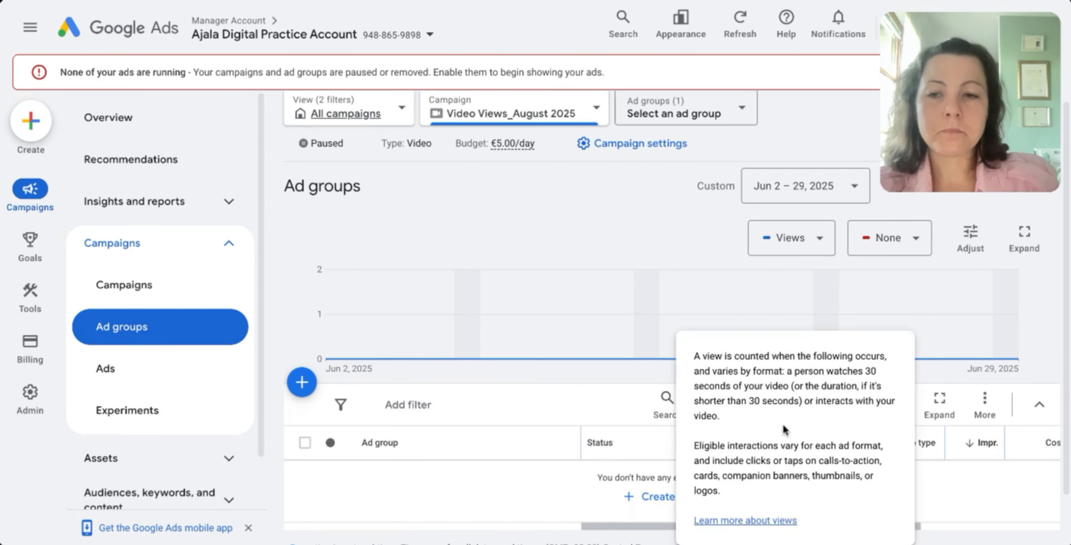
left_click(734, 109)
left_click(673, 255)
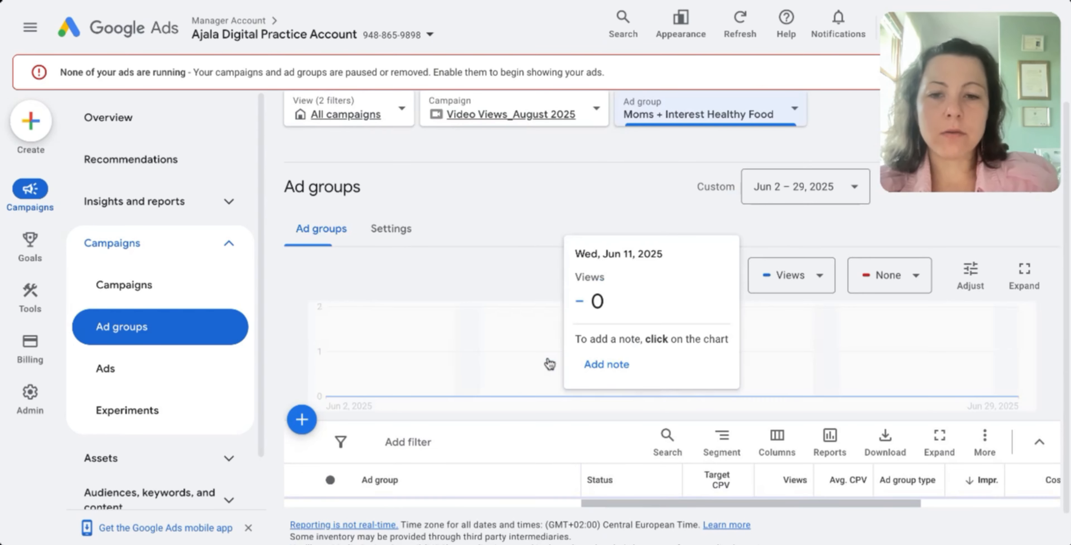
left_click(163, 370)
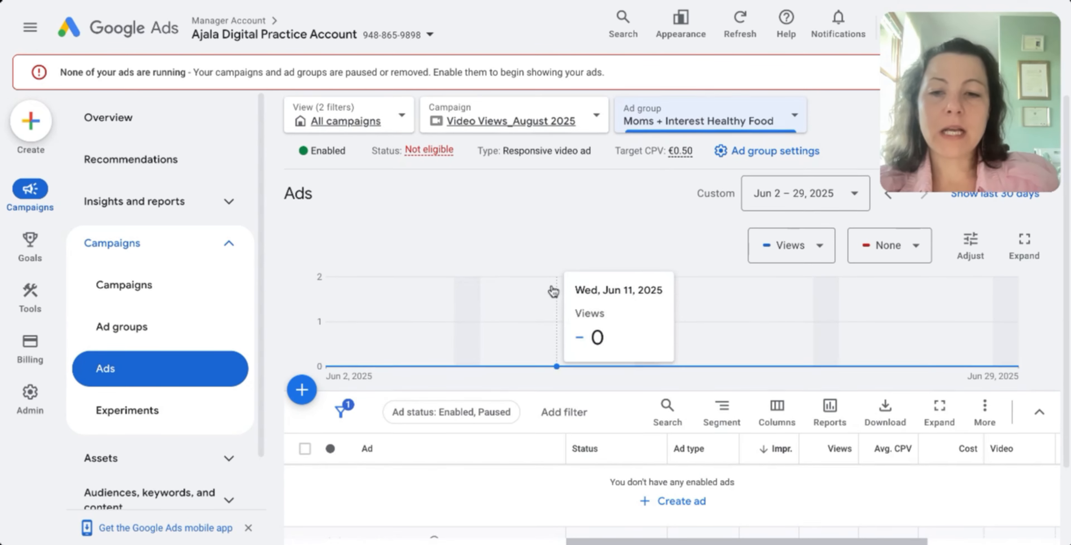
scroll(541, 282, "down", 2)
left_click(301, 299)
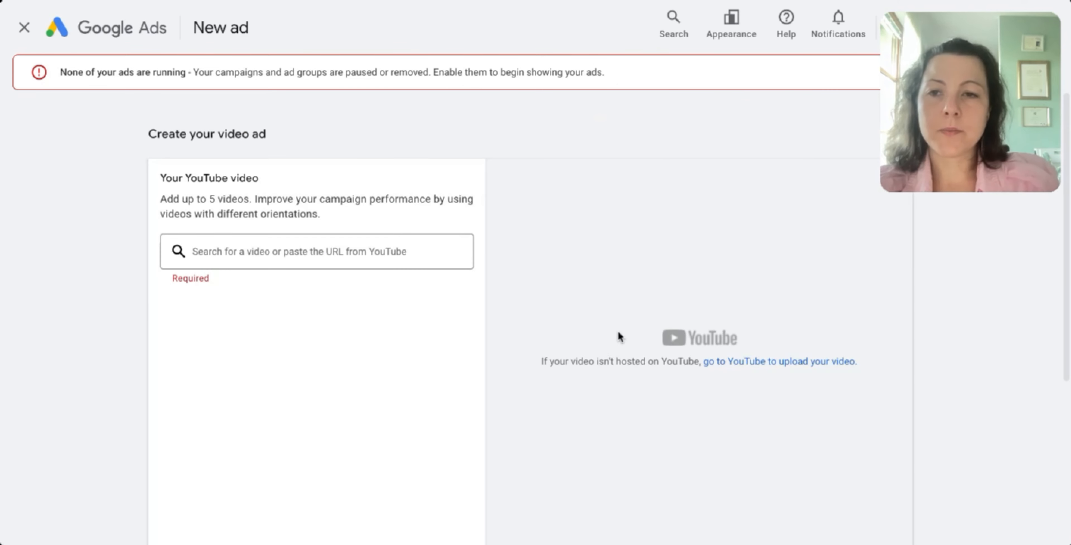
left_click(351, 251)
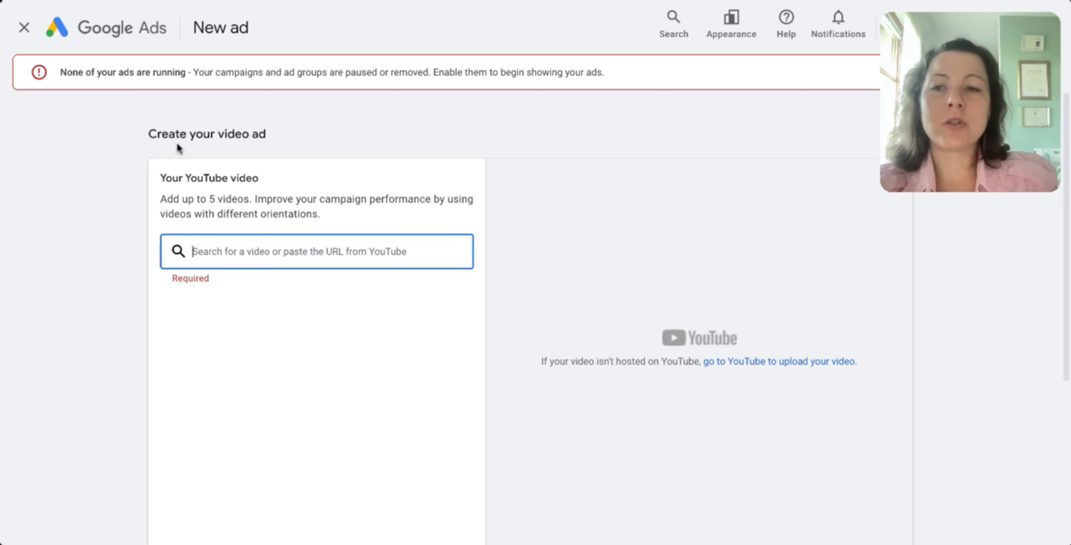
left_click_drag(152, 134, 308, 152)
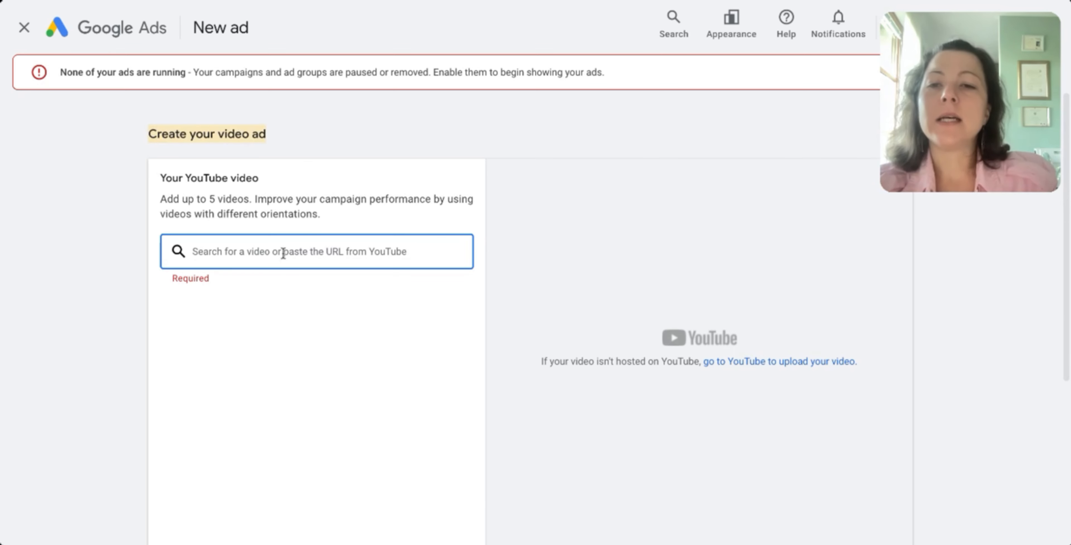
left_click(286, 132)
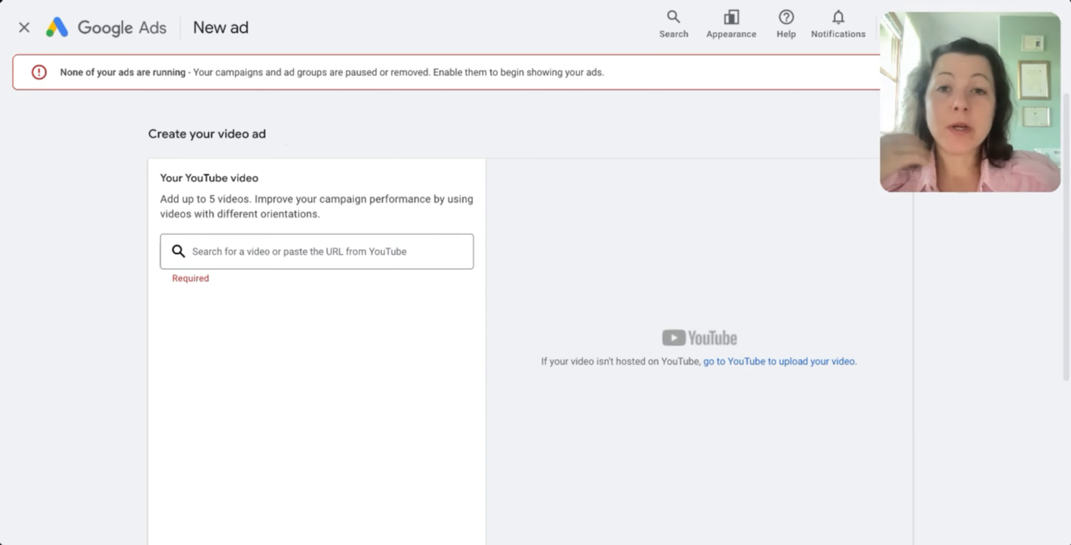
left_click(308, 243)
type("https://youtu.be/IpKJ0me4-xg")
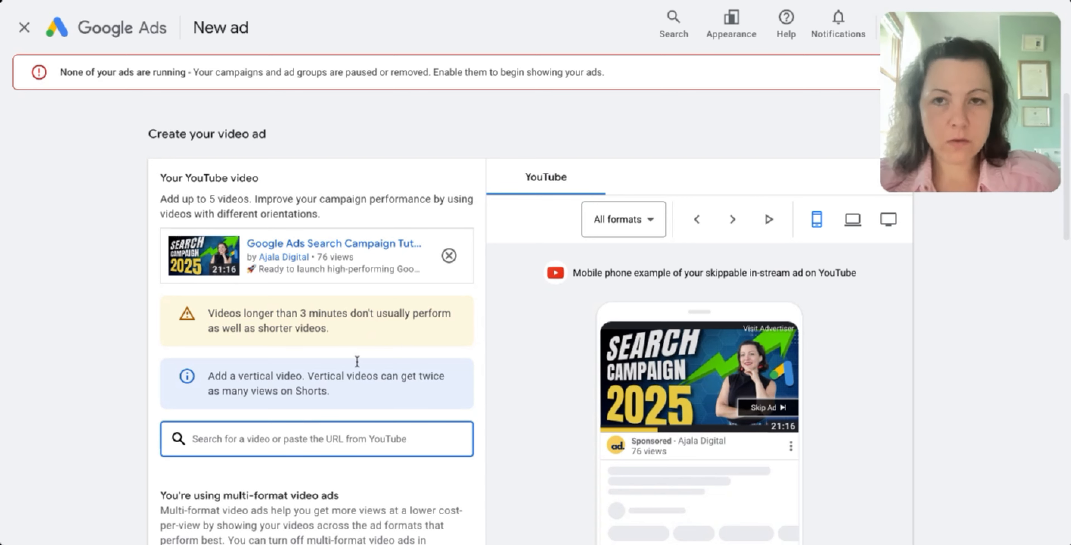
scroll(287, 419, "down", 1)
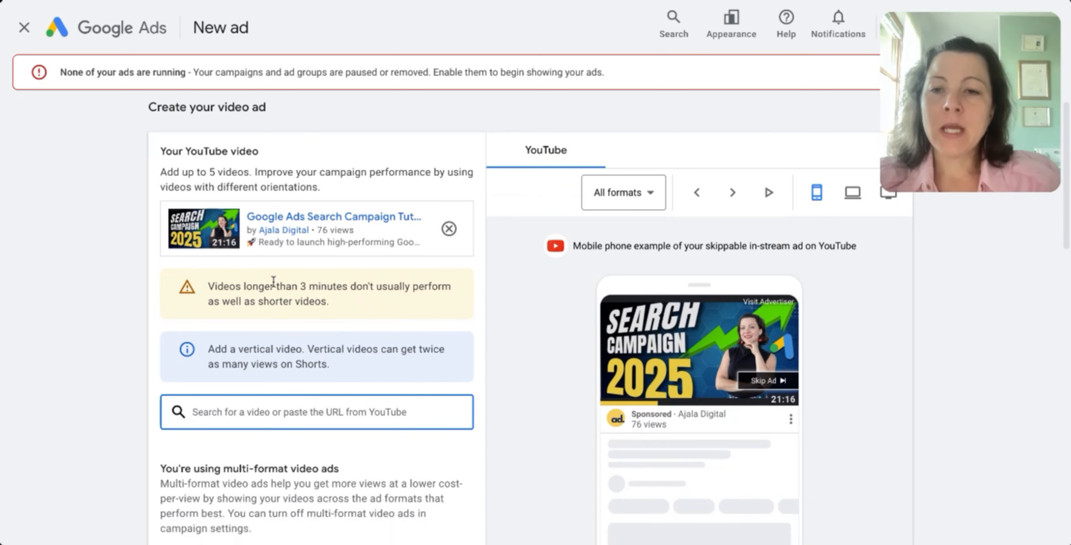
left_click_drag(207, 286, 345, 297)
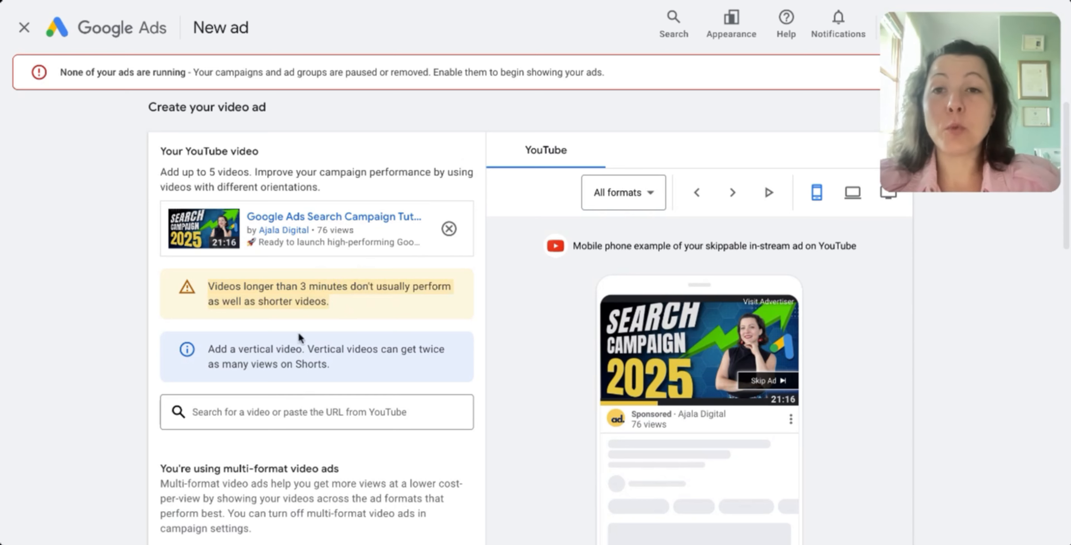
scroll(126, 335, "down", 2)
scroll(125, 331, "down", 3)
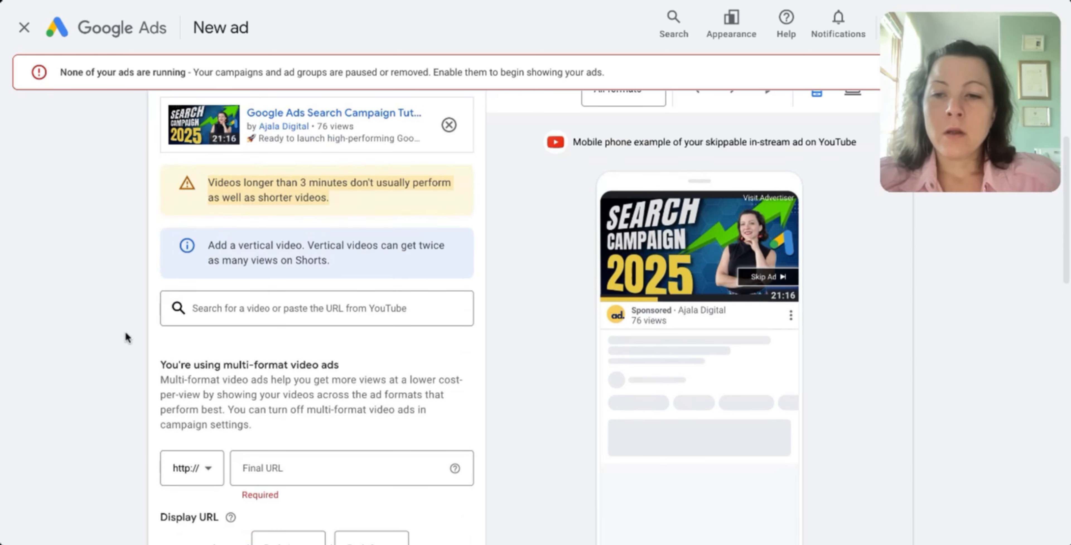
left_click(200, 407)
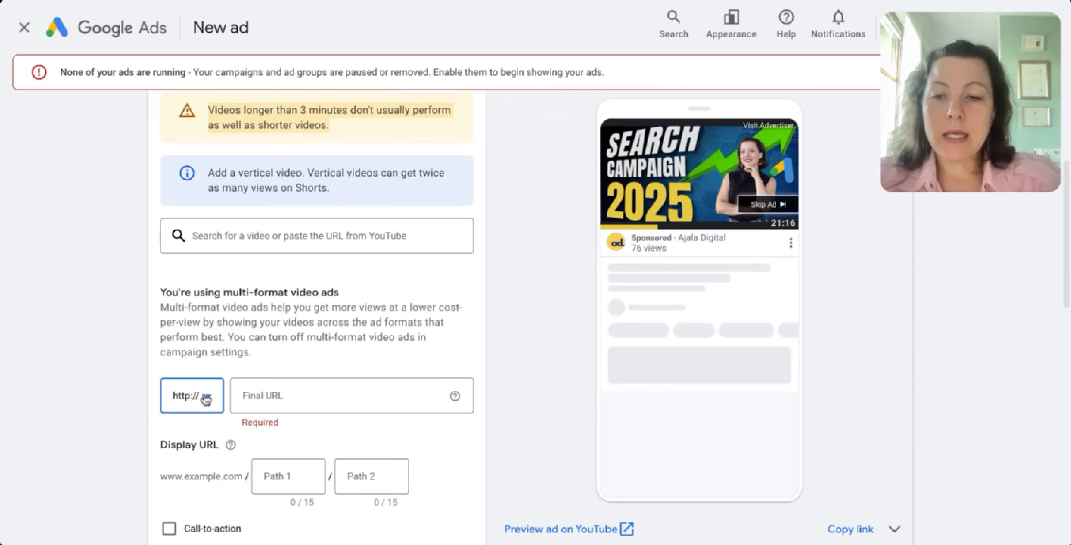
left_click(203, 439)
left_click(307, 384)
type("www.ajaladi")
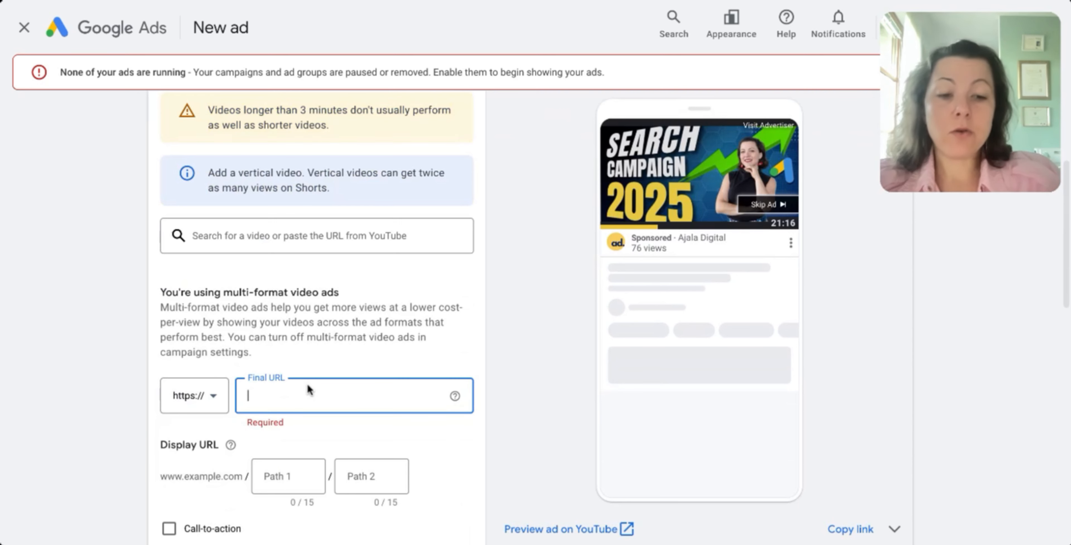
type("gital.com/")
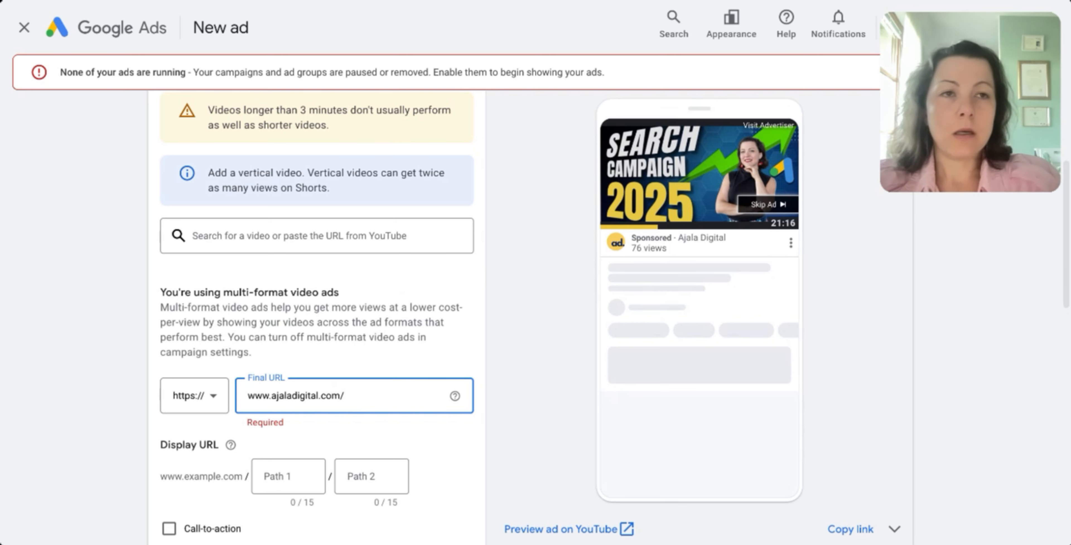
key("Tab")
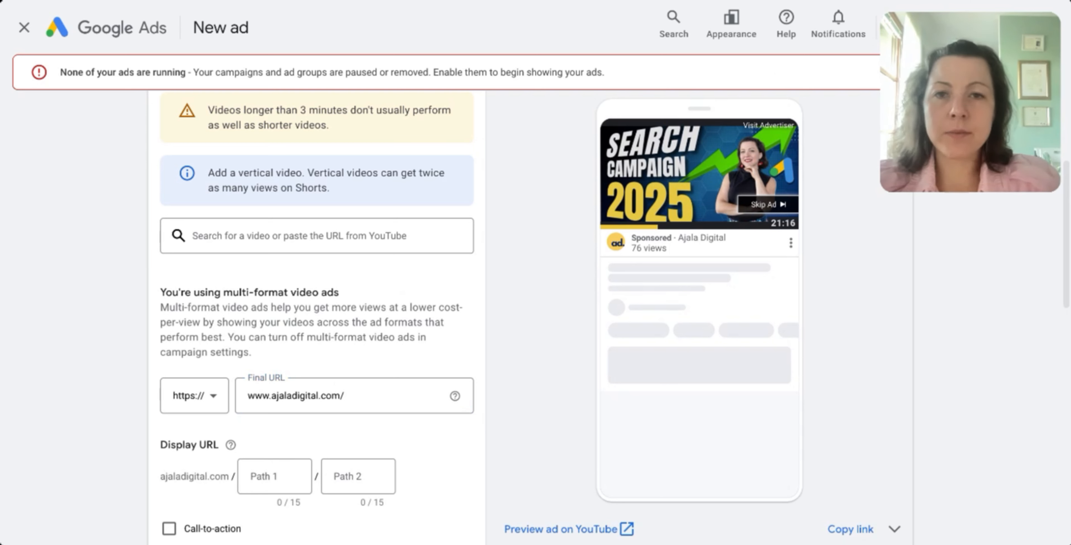
Replace the final URL with the ajaladigital.com/google-ads-optimization-guide page address
left_click(345, 395)
key("ctrl+a")
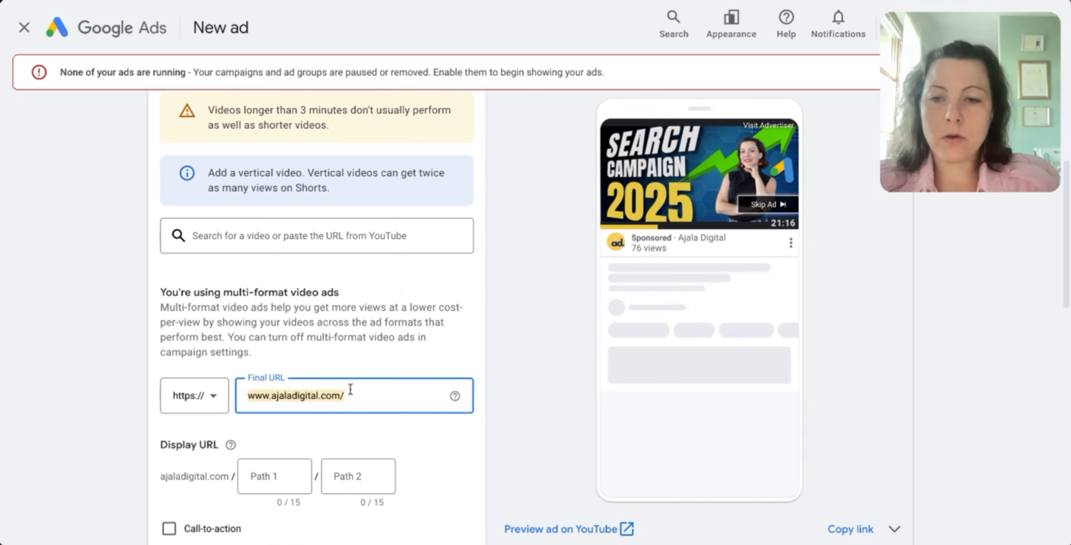
key("ctrl+v")
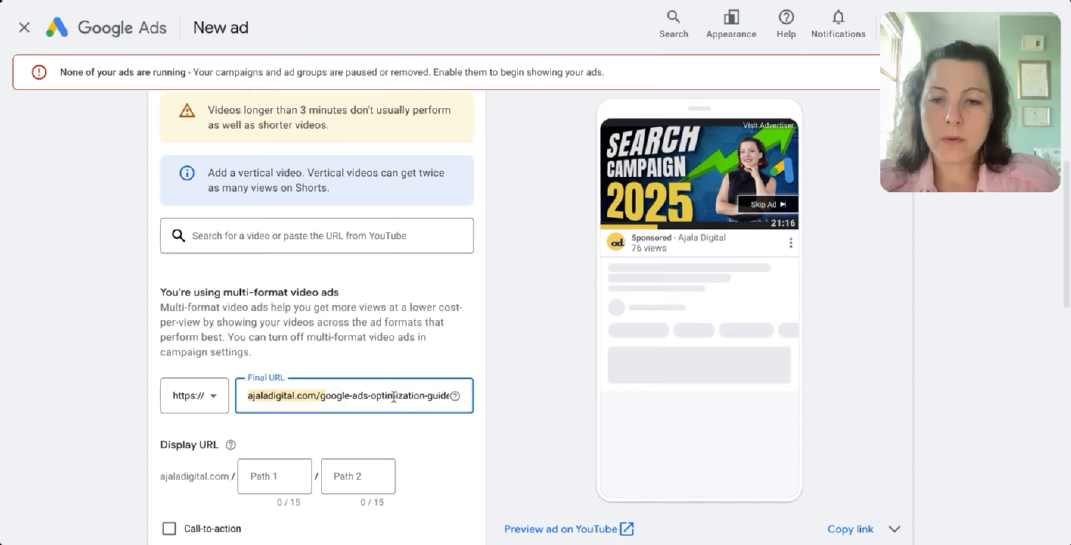
Fill in the display URL paths with "optimization" and "get-it-now"
scroll(249, 387, "down", 3)
left_click(267, 389)
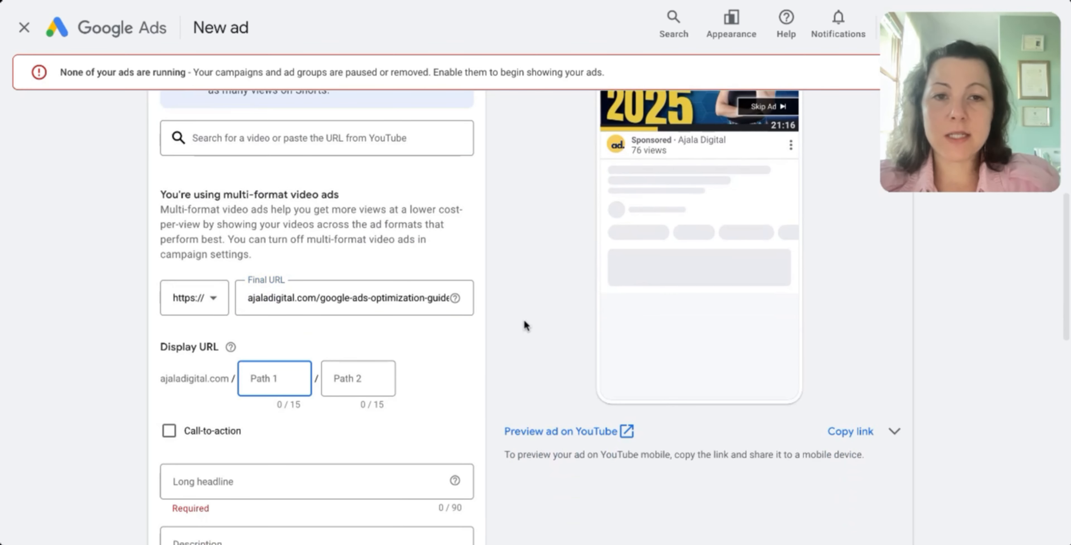
type("optimiz")
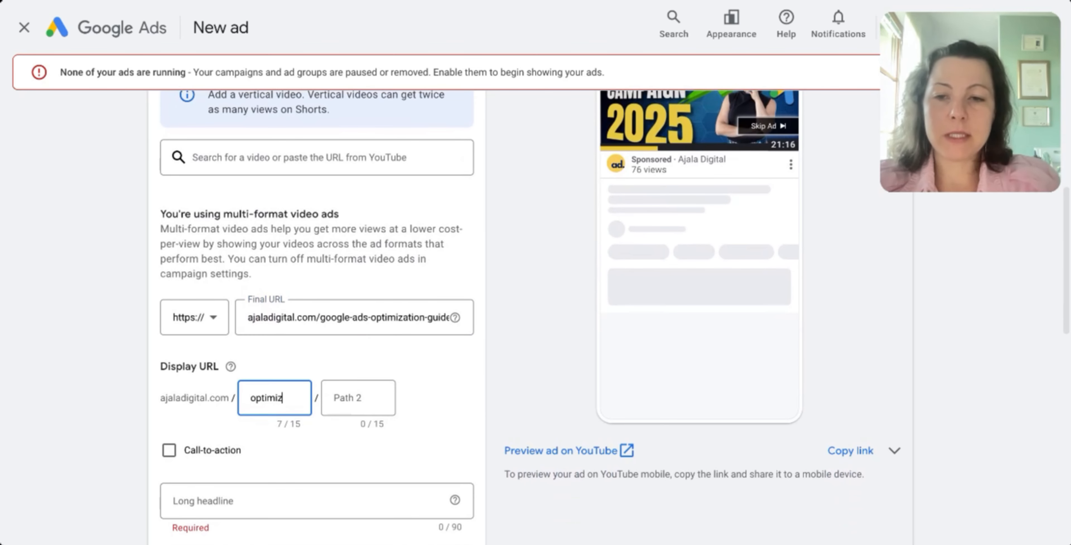
type("ation2025")
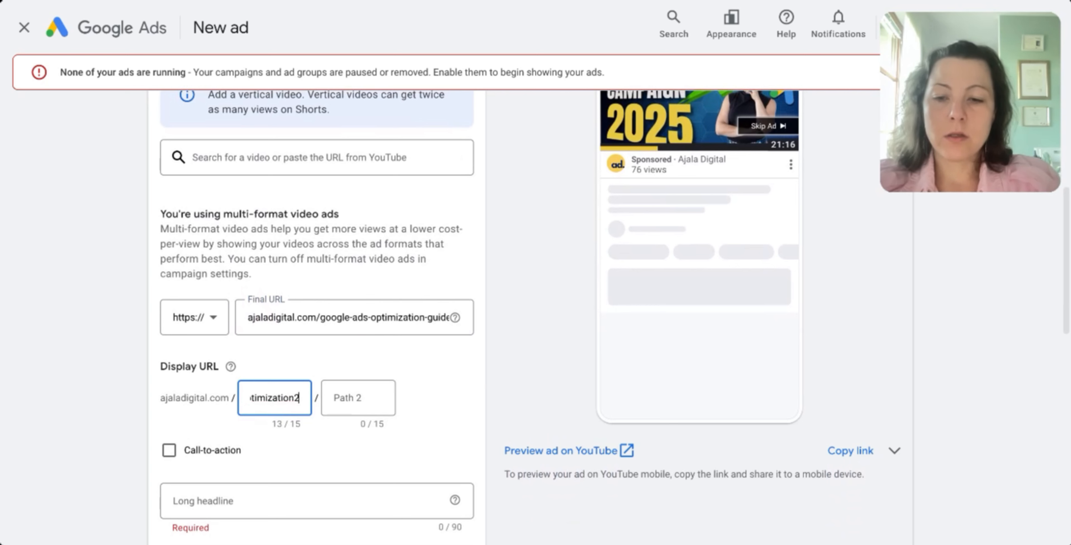
key("BackSpace")
key("BackSpace")
key("BackSpace")
key("BackSpace")
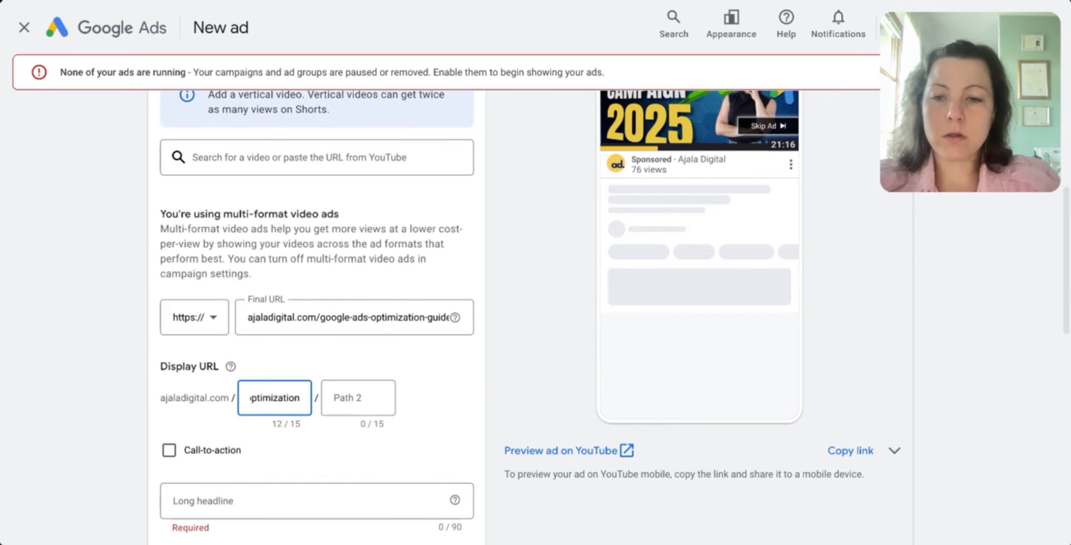
key("Tab")
type("ge")
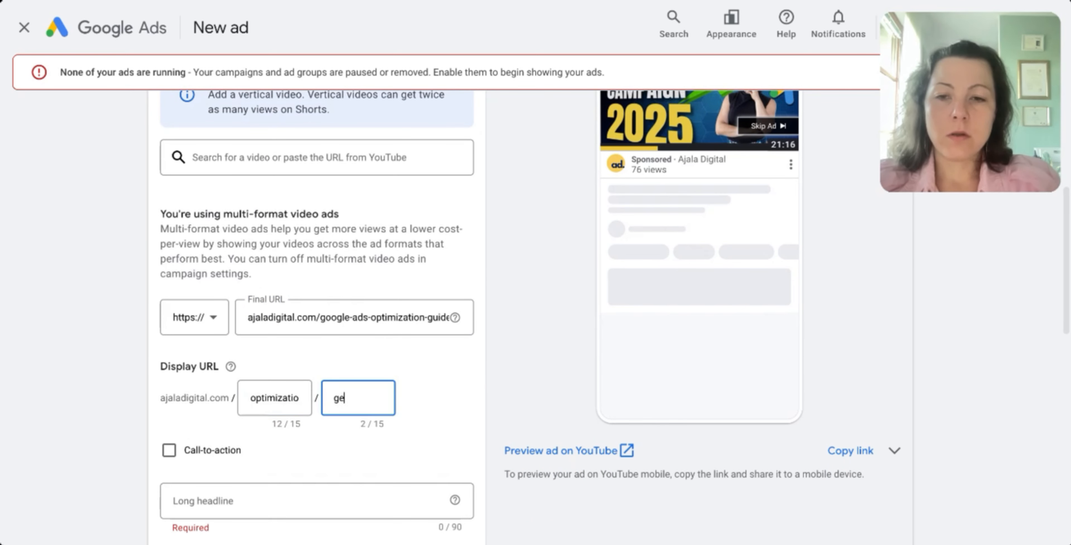
type("t-it-now")
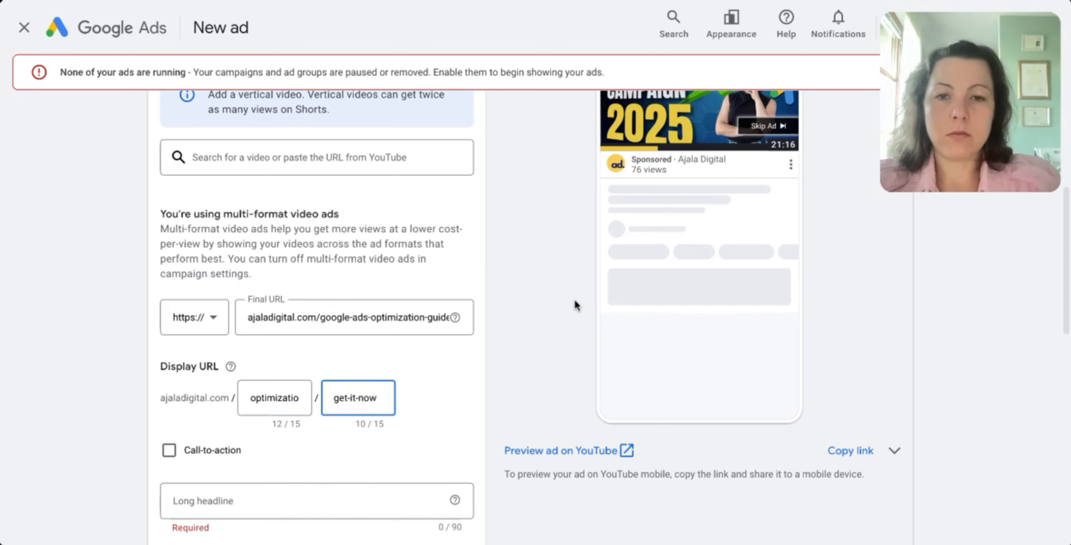
left_click(555, 291)
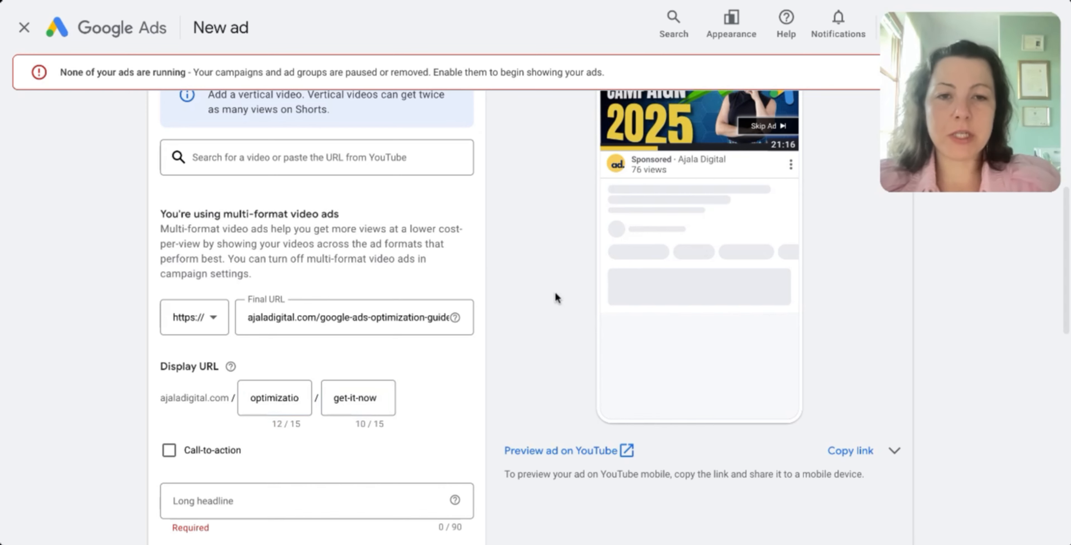
Preview the skippable in-stream ad as it looks on a computer and check the display URL
scroll(767, 292, "up", 5)
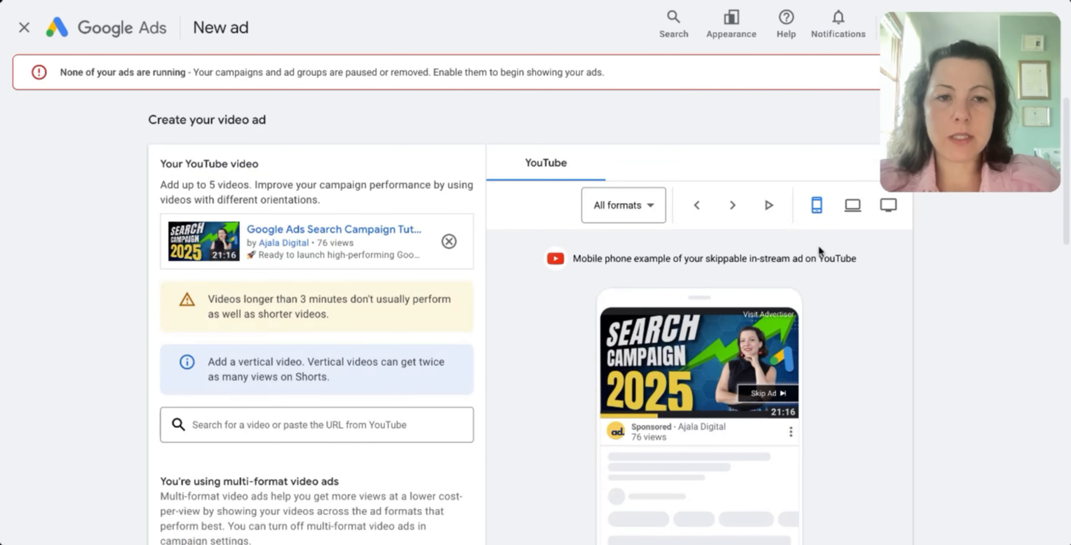
left_click(840, 210)
scroll(988, 313, "down", 1)
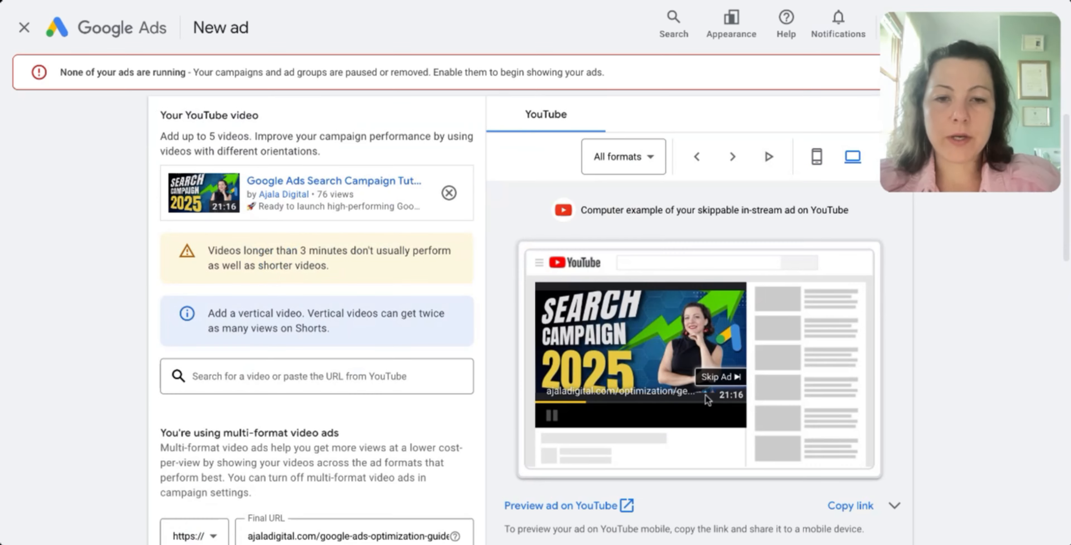
Enable the call-to-action for the video ad and choose "Order now" as its text
scroll(401, 345, "down", 5)
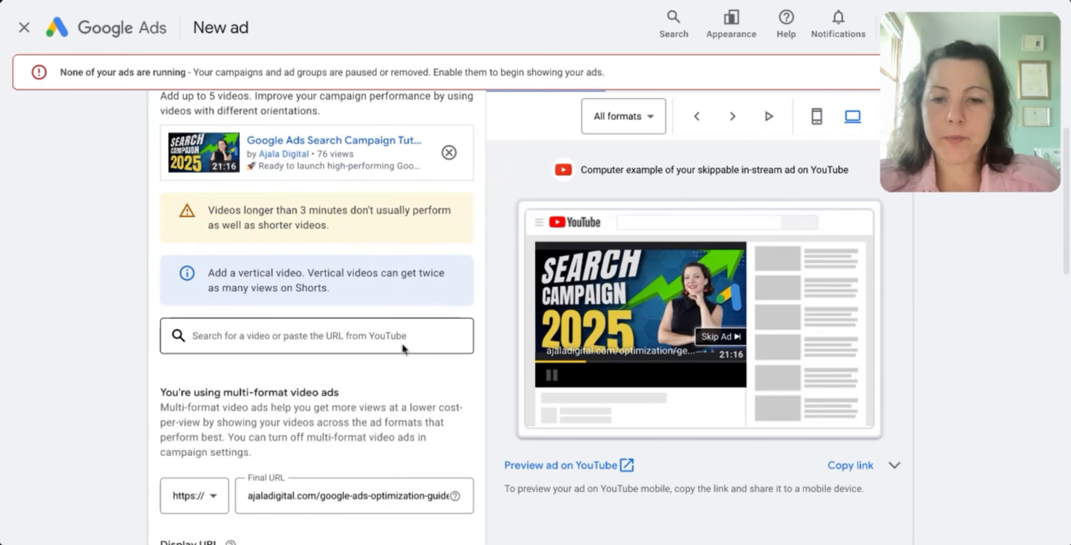
scroll(403, 345, "down", 5)
scroll(375, 354, "up", 3)
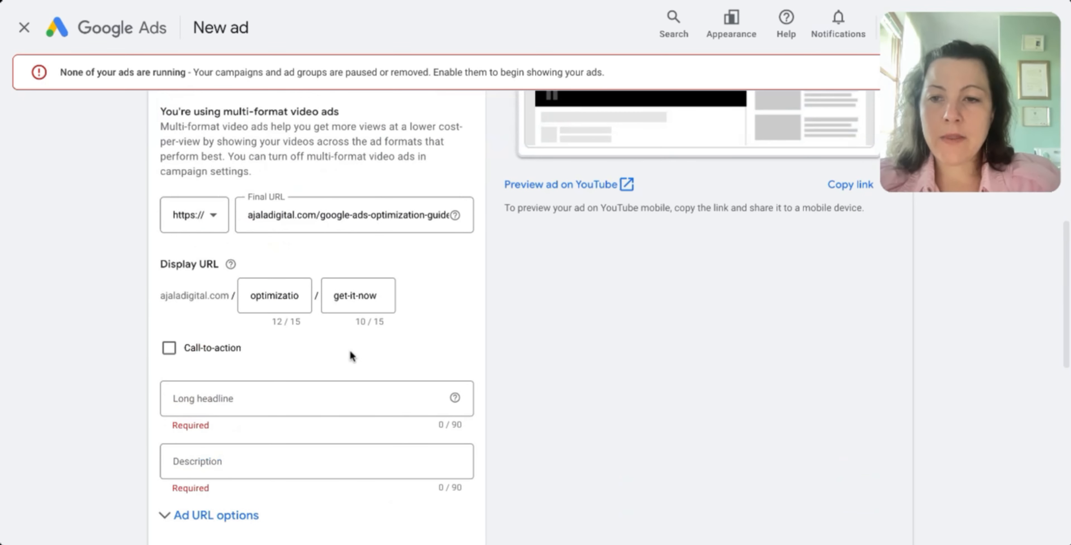
left_click(169, 348)
scroll(621, 425, "up", 1)
left_click(336, 457)
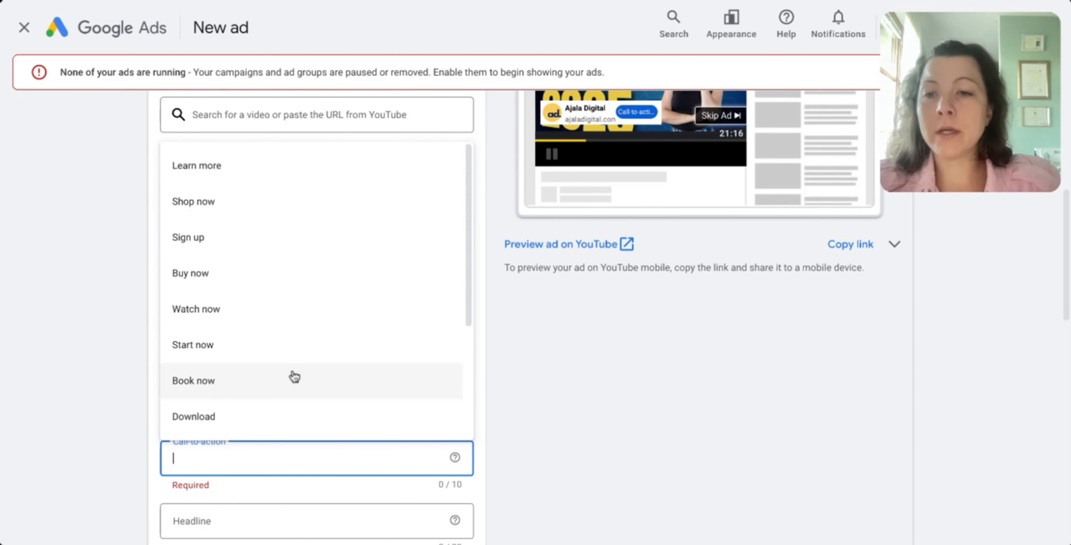
scroll(293, 376, "down", 4)
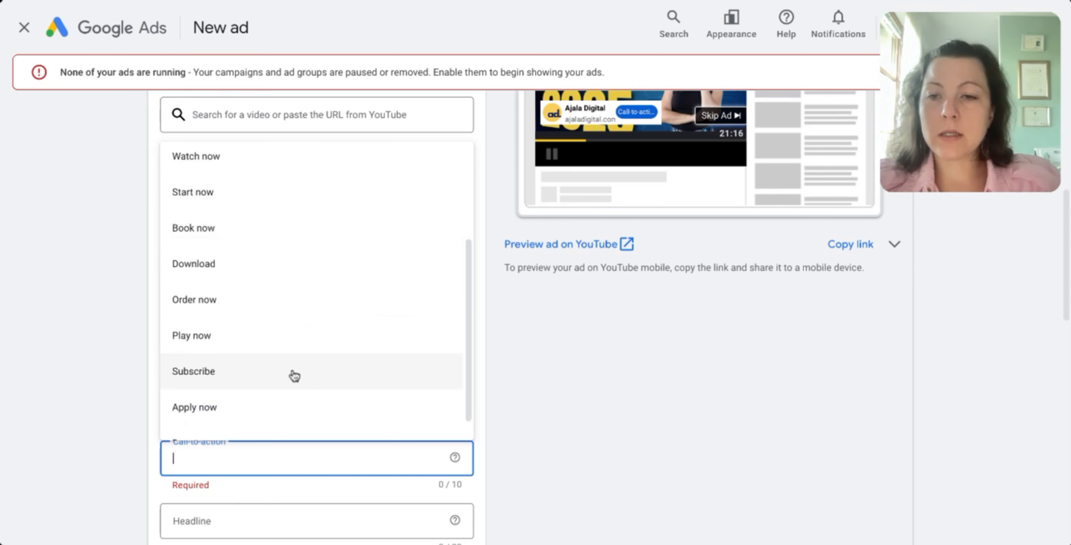
scroll(310, 389, "down", 1)
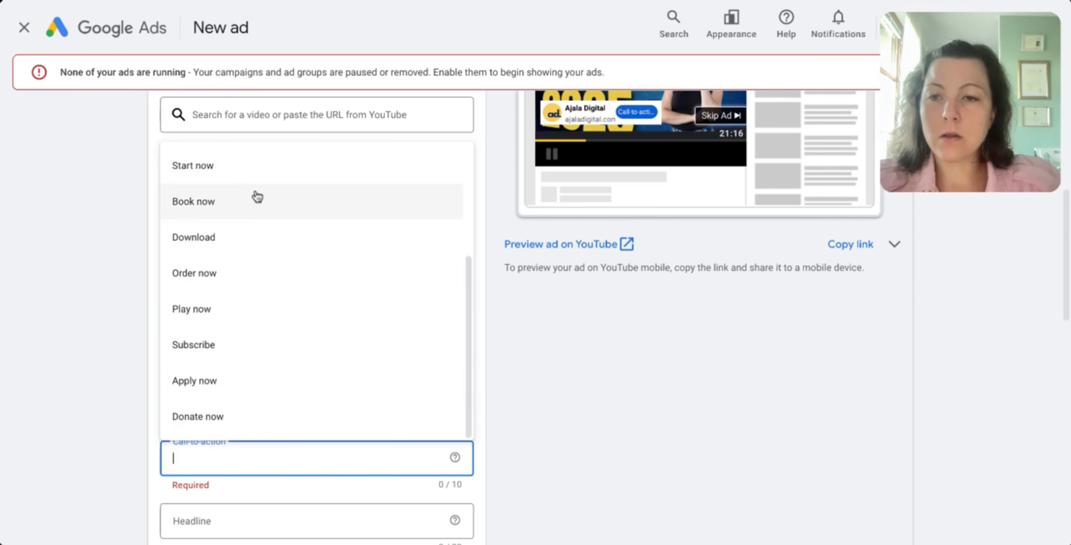
left_click(244, 274)
Fill the ad's headline with the suggested text "Optimize Your Google Ads"
scroll(455, 441, "down", 4)
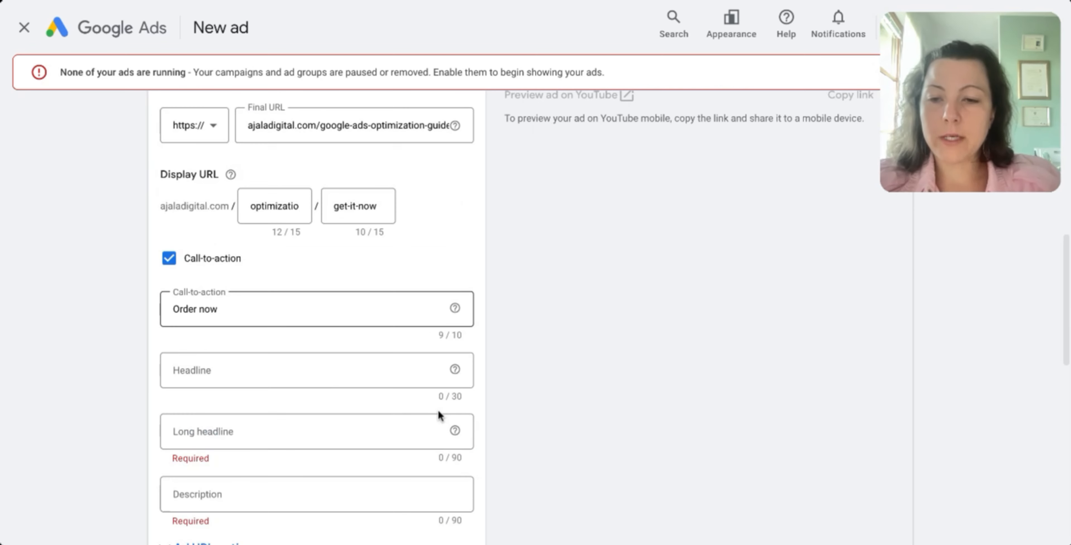
scroll(254, 400, "down", 2)
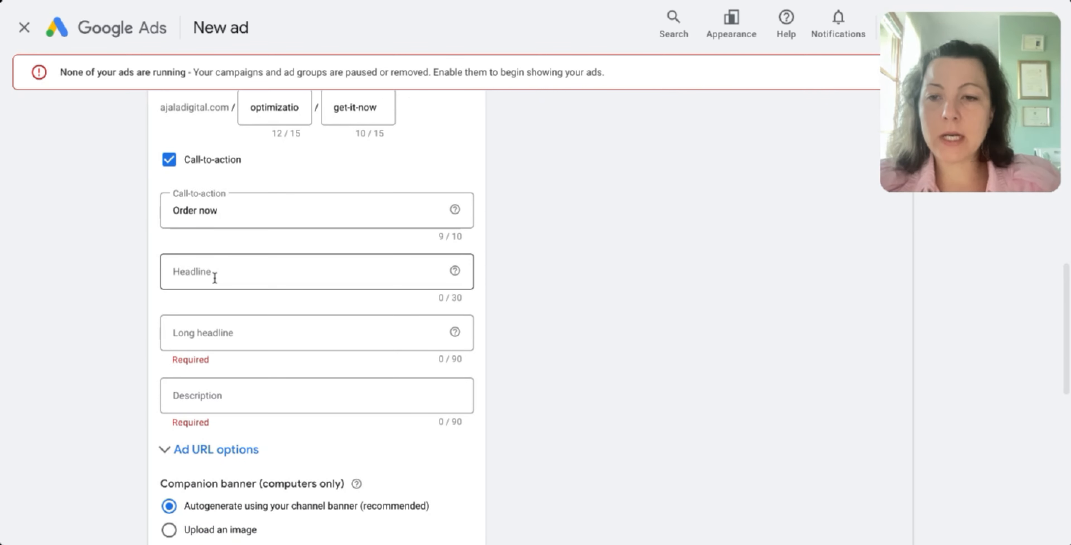
left_click(209, 341)
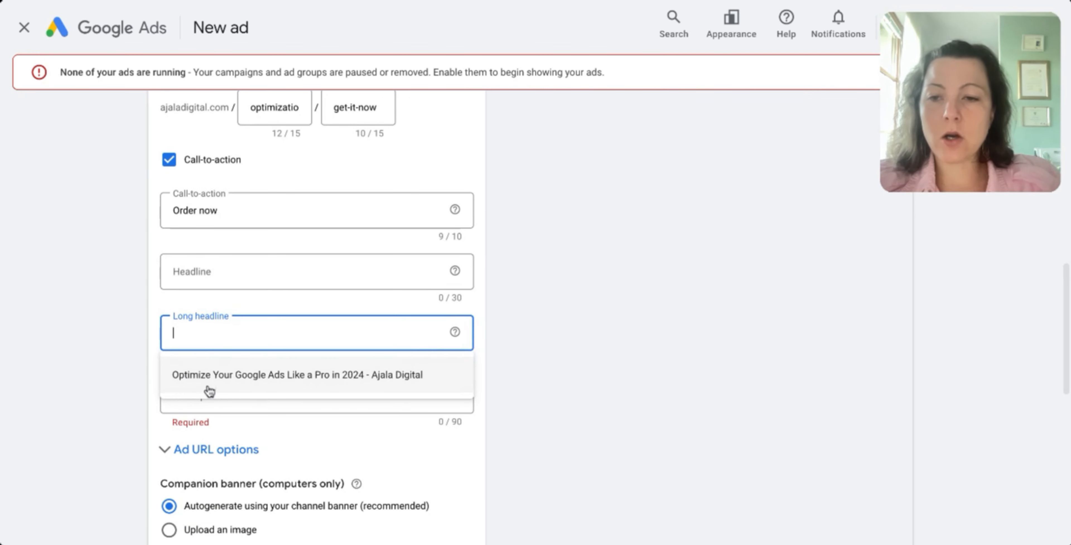
left_click(218, 409)
left_click(188, 273)
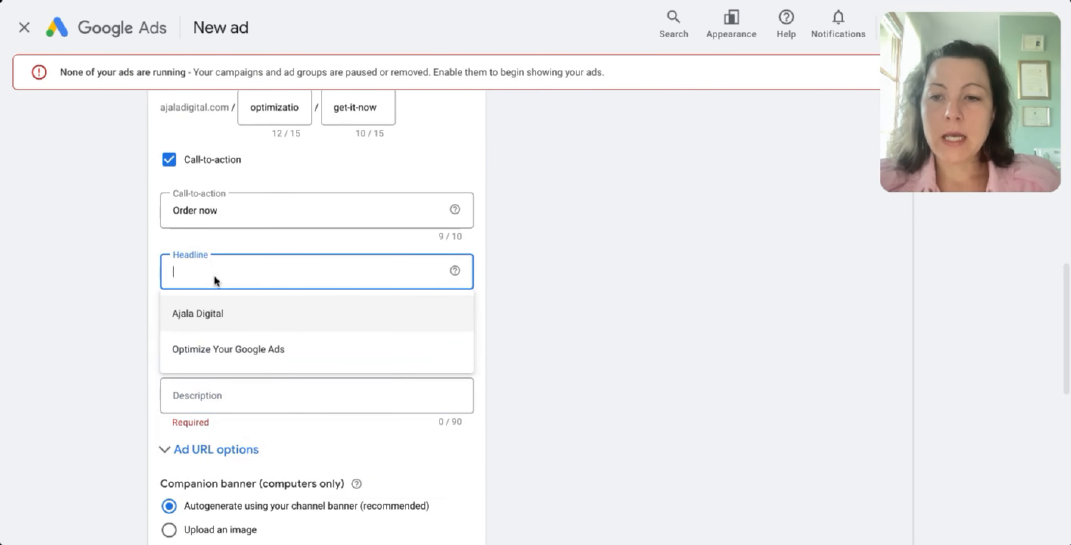
left_click(244, 356)
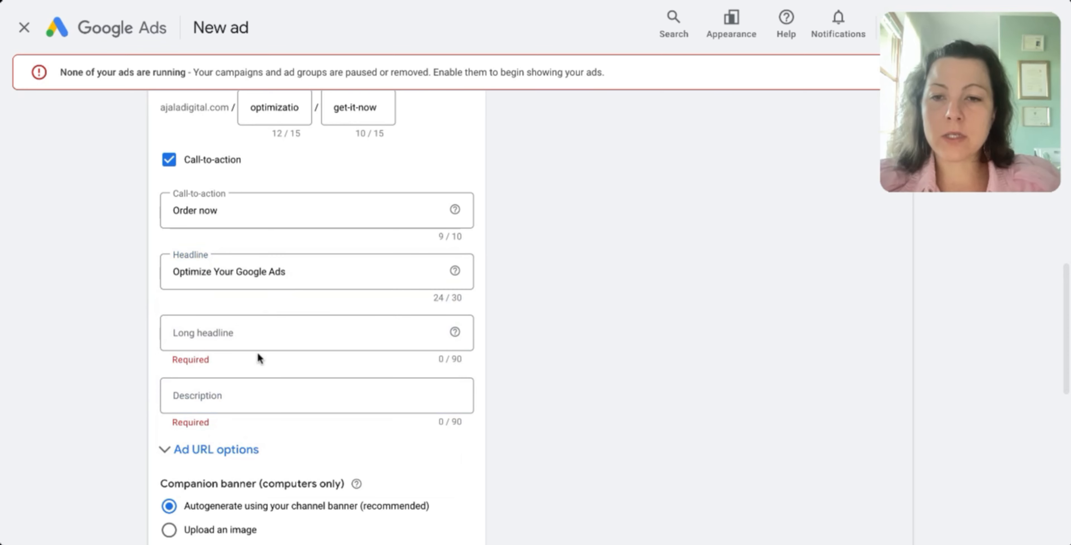
Fill both the long headline and the description with the suggestion "Optimize Your Google Ads Like a Pro in 2024 - Ajala Digital"
left_click(258, 337)
left_click(258, 375)
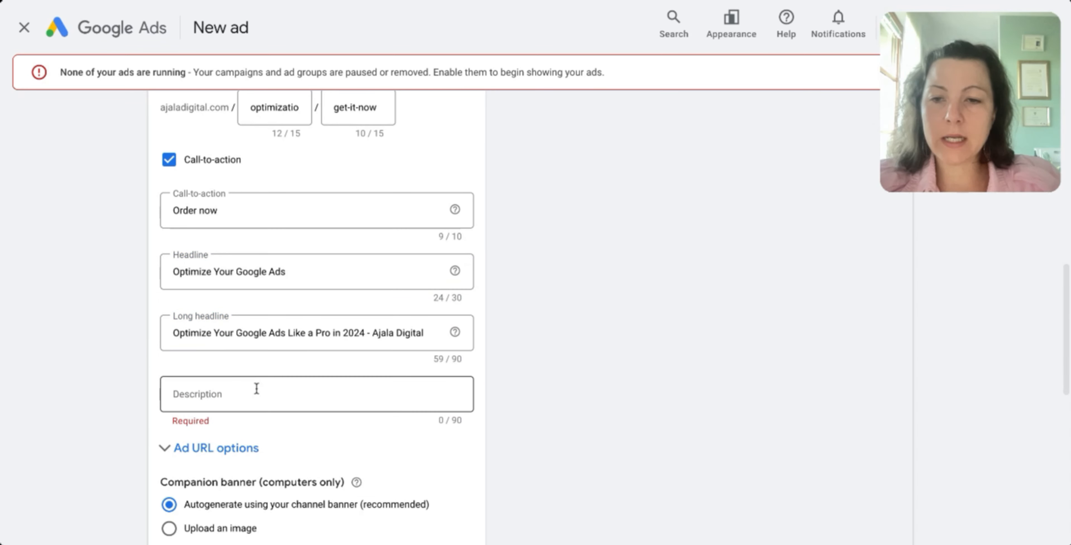
left_click(257, 389)
left_click(275, 473)
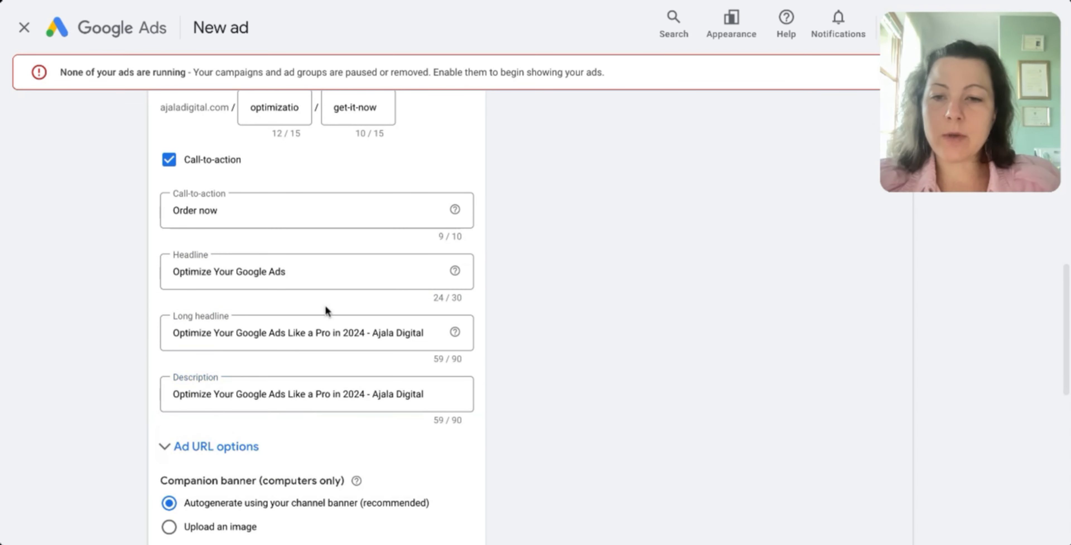
Replace the long headline with "Get the only guide you will ever need to optimize your campaigns in 2025. Only $7"
left_click(326, 333)
triple_click(327, 332)
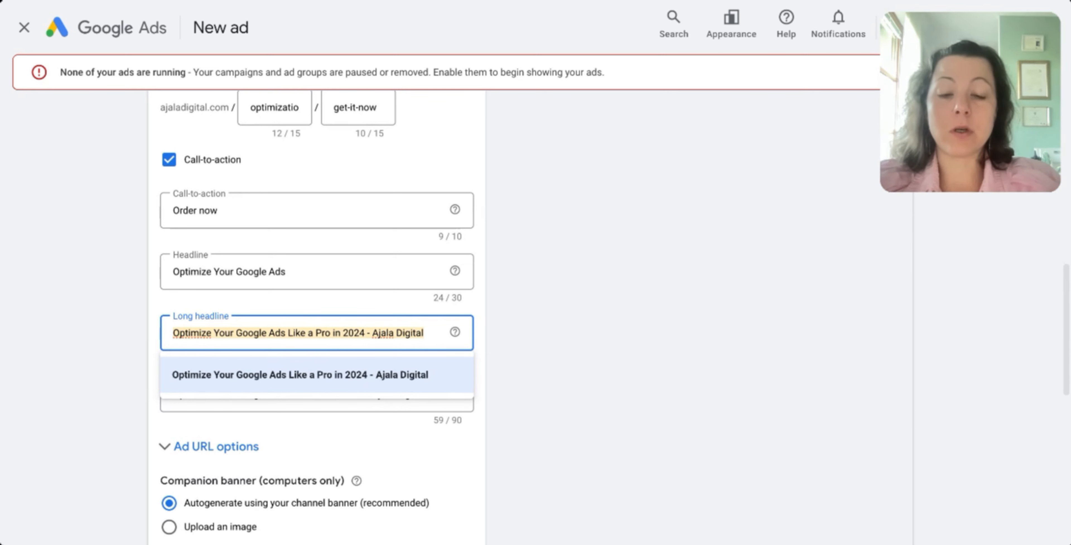
type("Get")
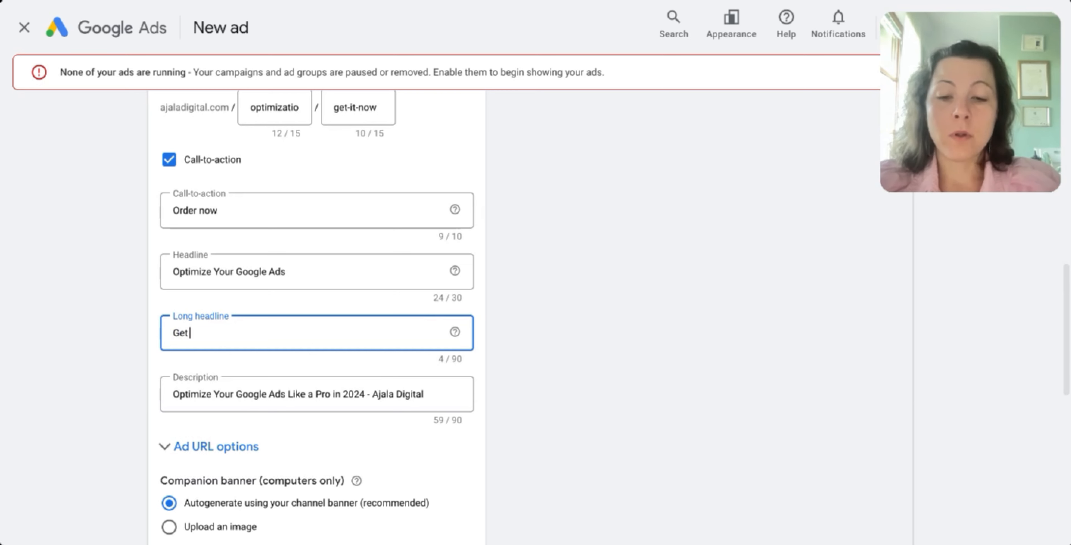
type(" the only gui")
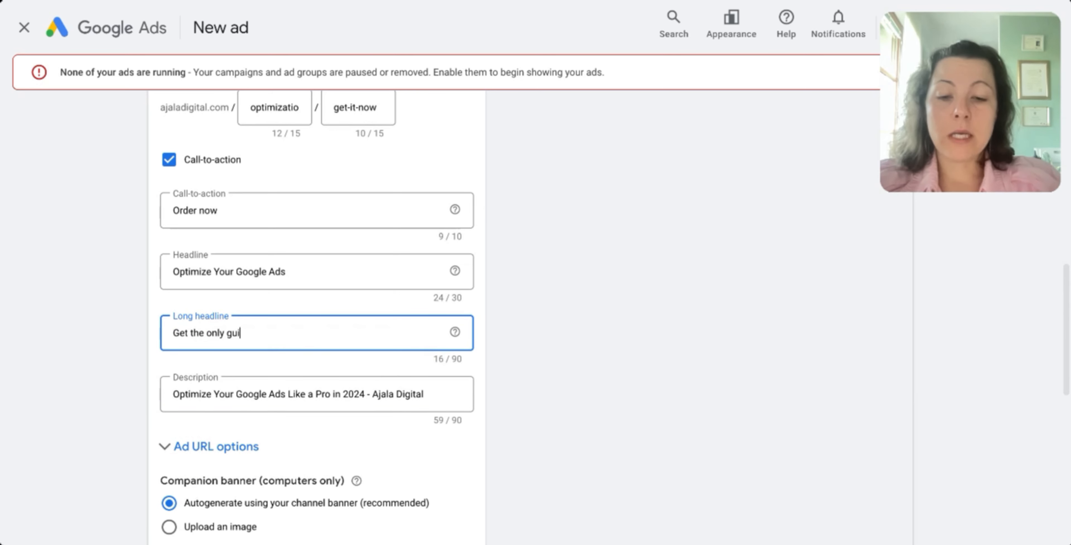
type("de you will ever need")
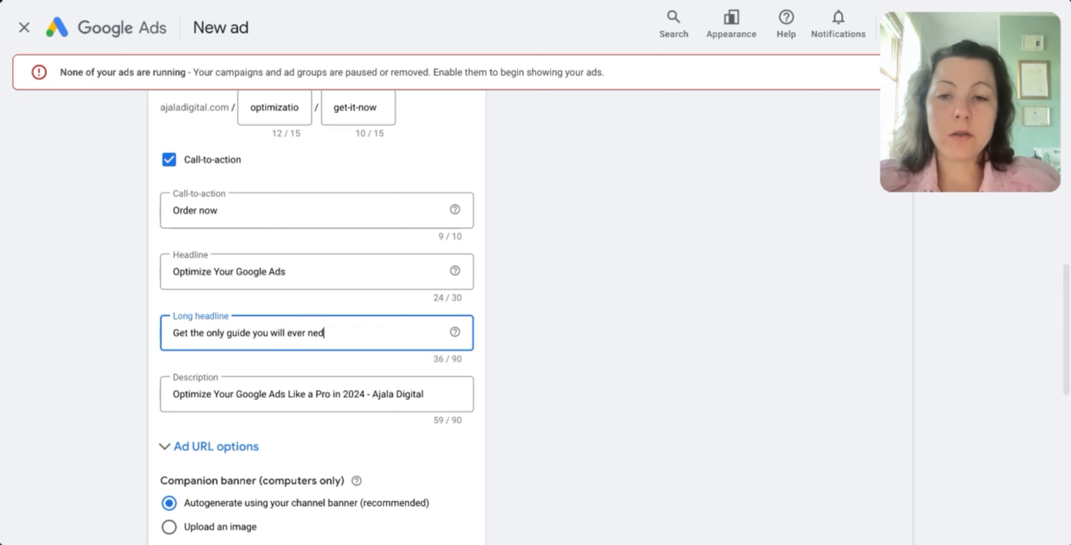
key("BackSpace")
type("ed to optimize")
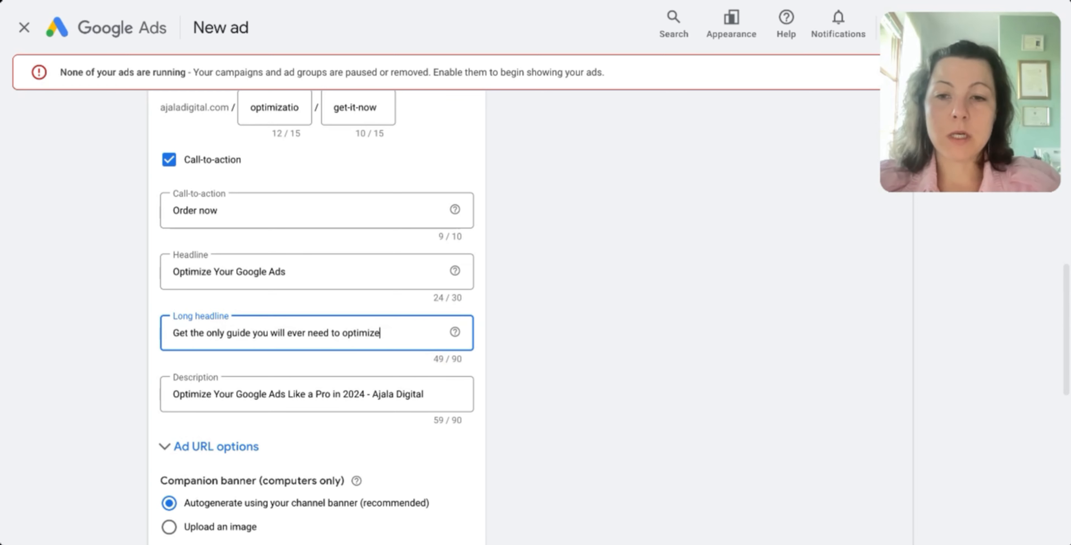
type(" your campaing")
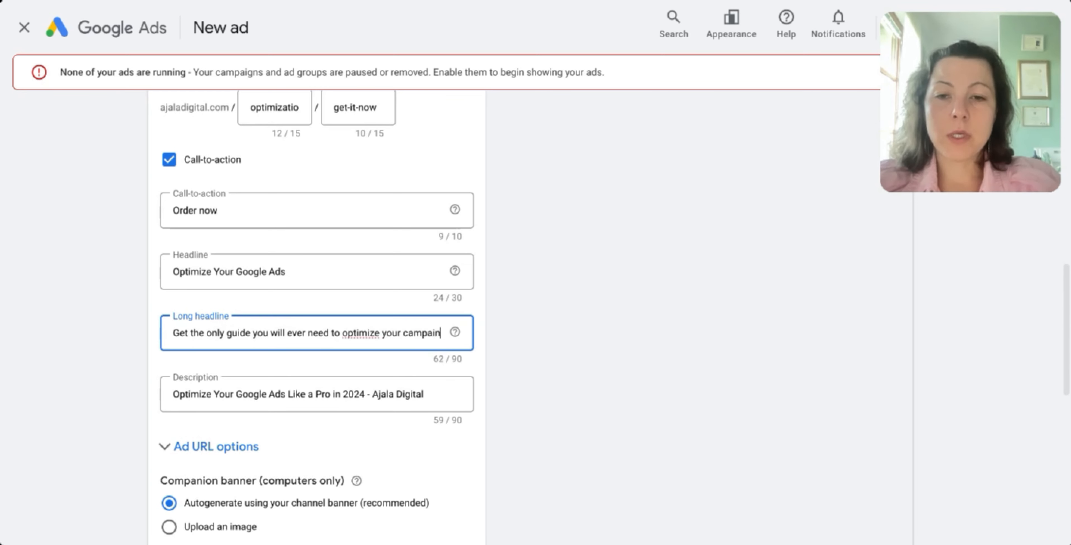
key("BackSpace")
key("BackSpace")
type("gns in 202")
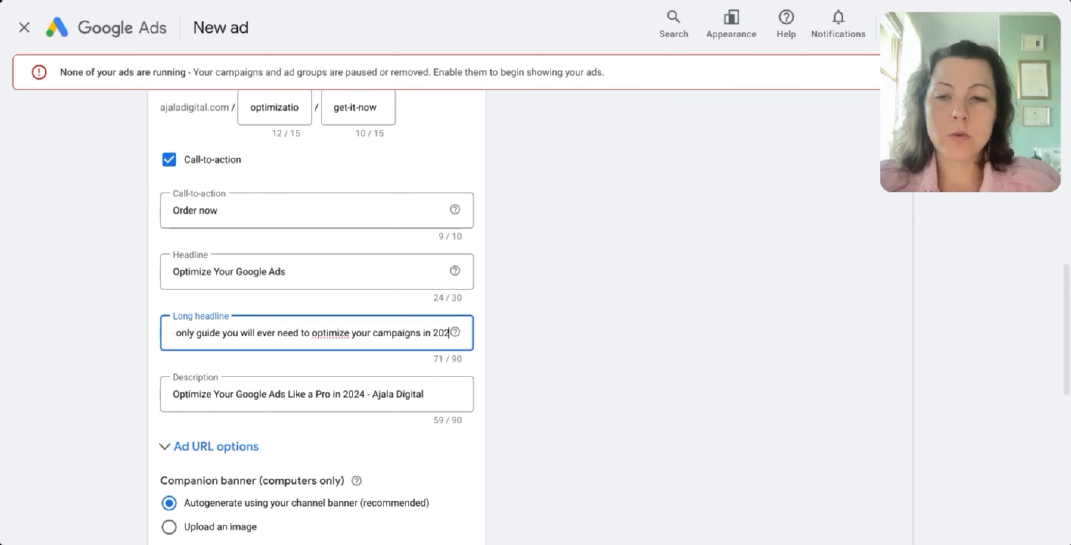
type("5. Only")
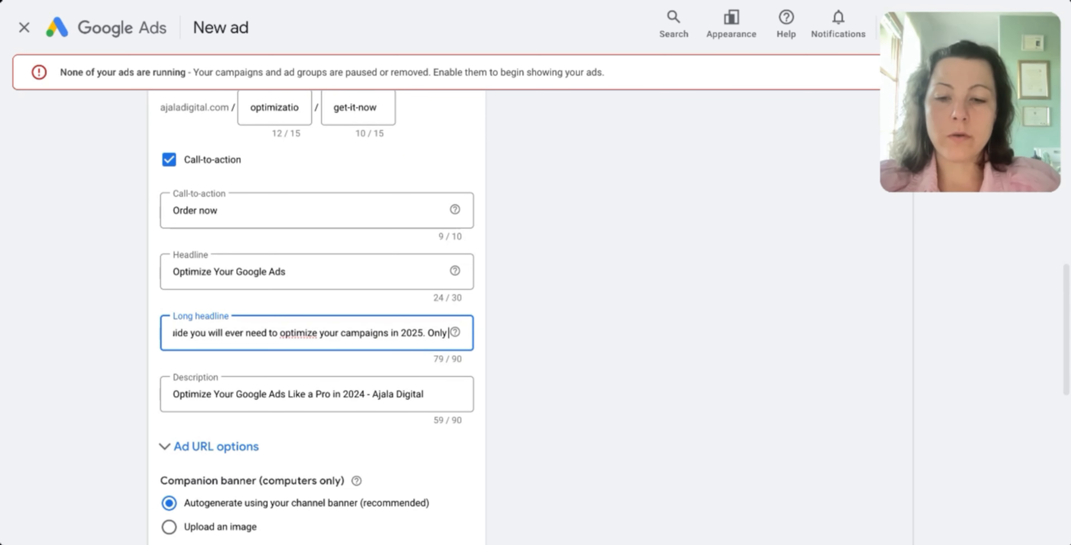
type(" $79")
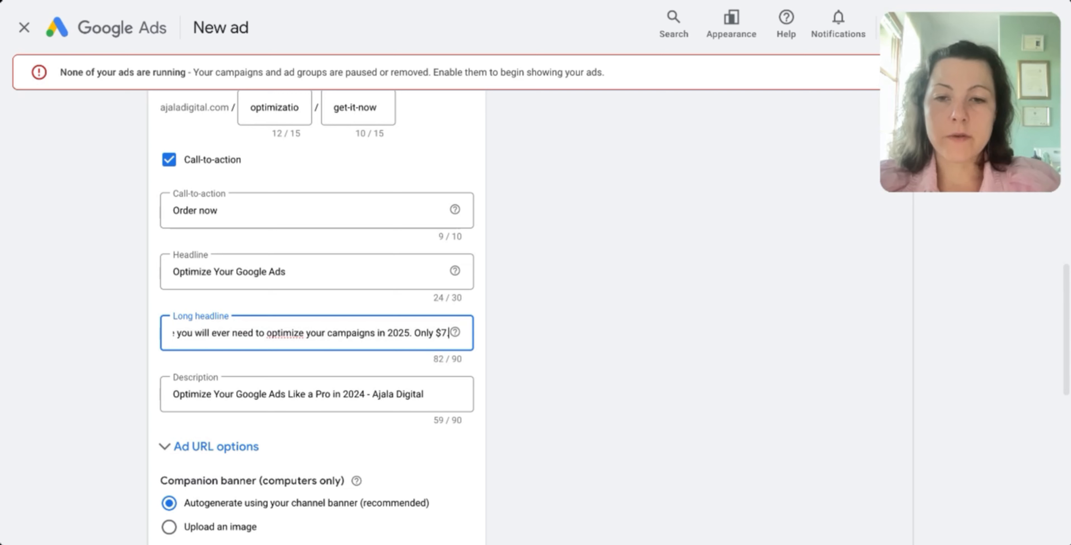
Replace the description with "Curated by a former Google employee who has helped 3,000+ businesses grow."
left_click(316, 401)
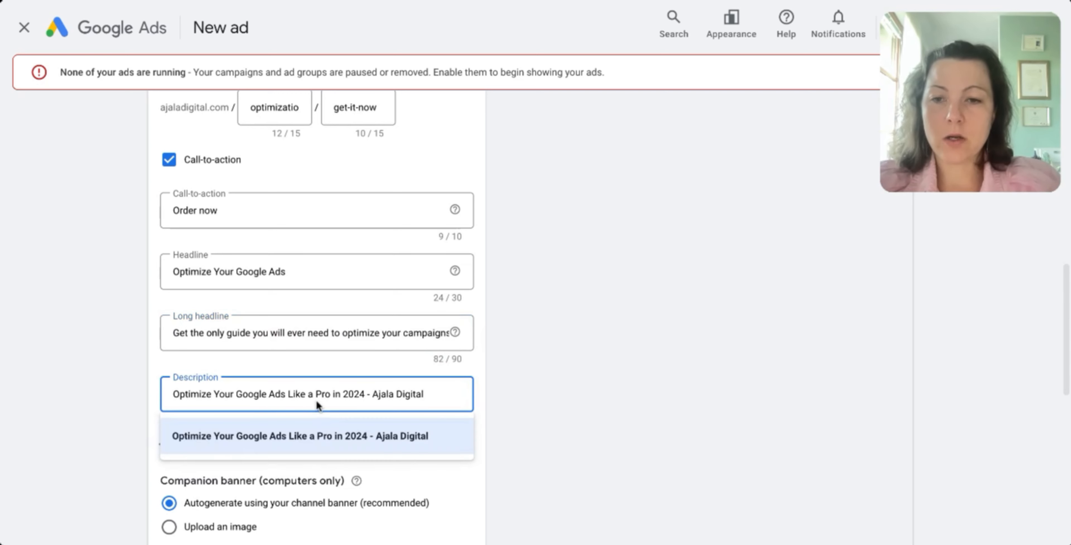
triple_click(330, 393)
type("q")
key("BackSpace")
type("Curate")
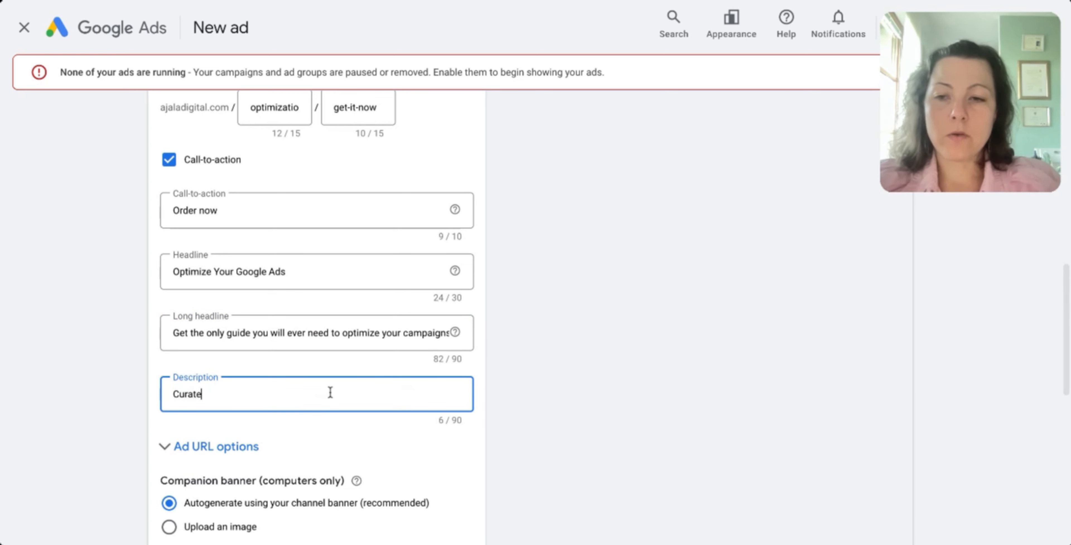
type("d by a former Google me")
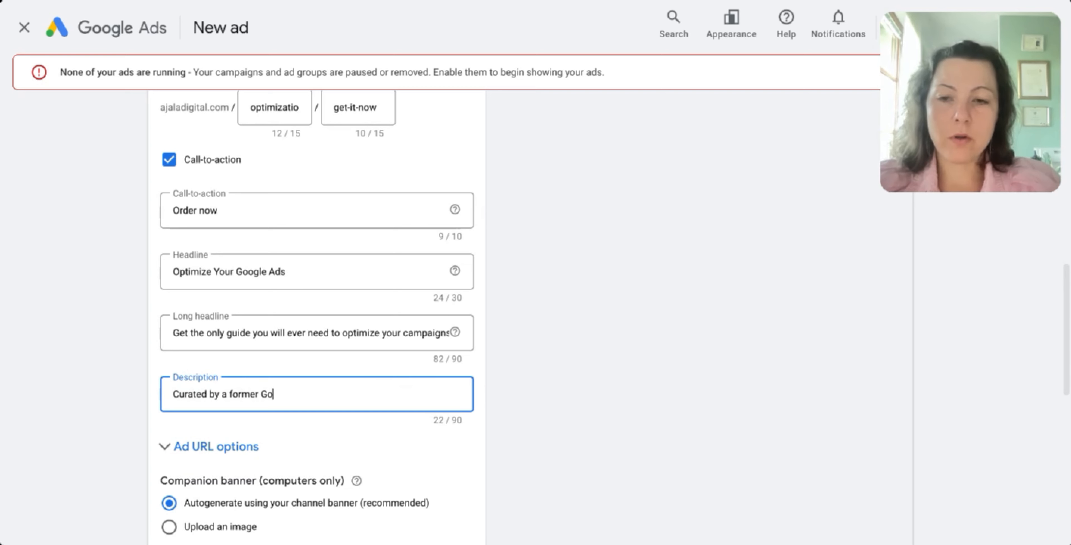
key("BackSpace")
key("BackSpace")
type("employ")
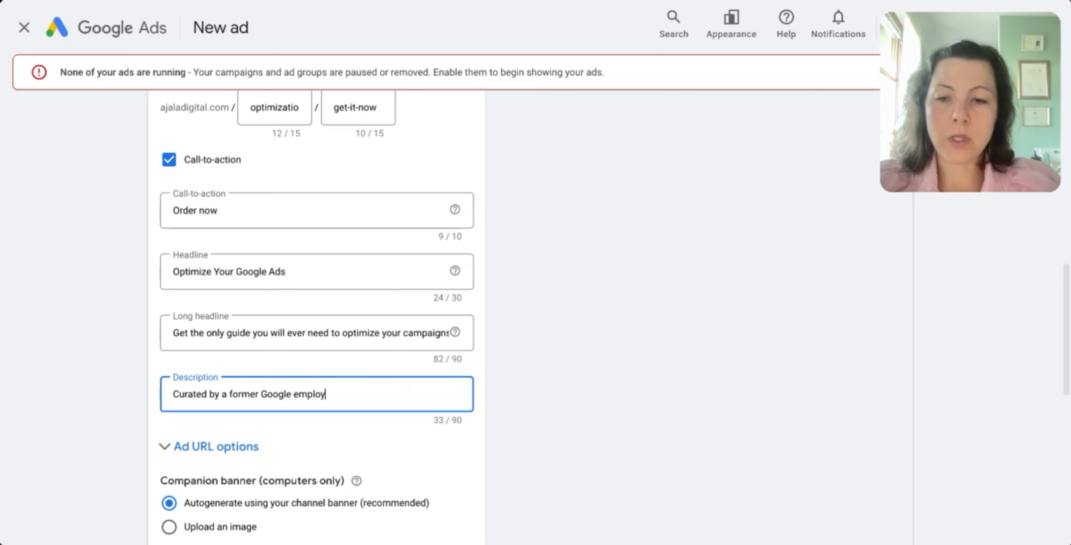
type("ee who has helped ")
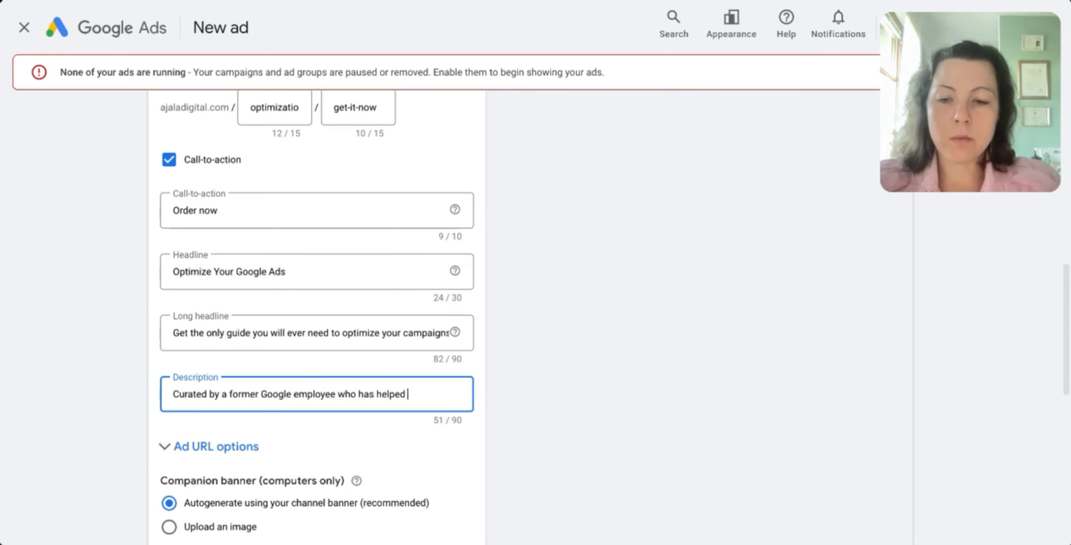
type("3,000+")
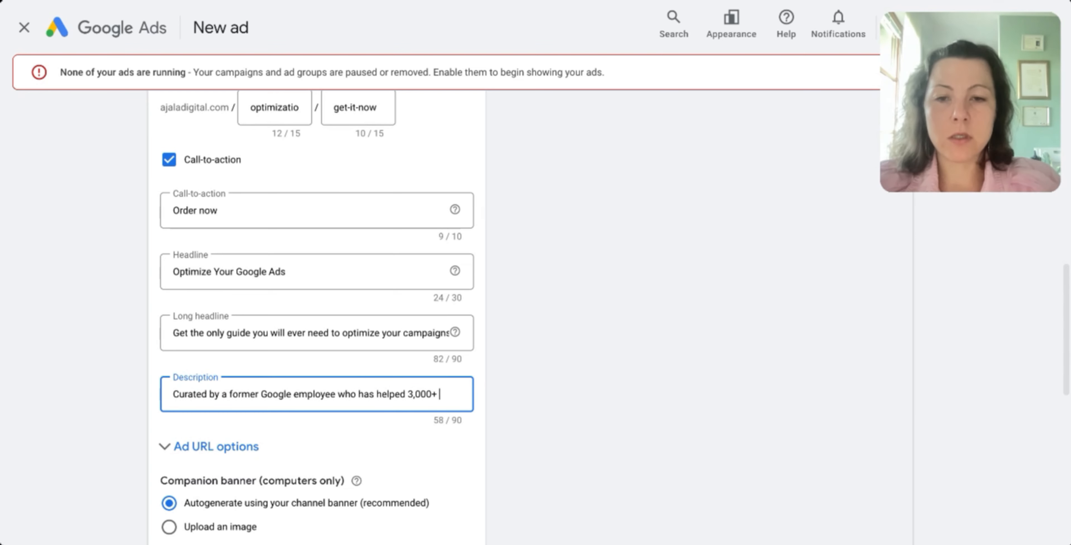
type(" businesses grow.")
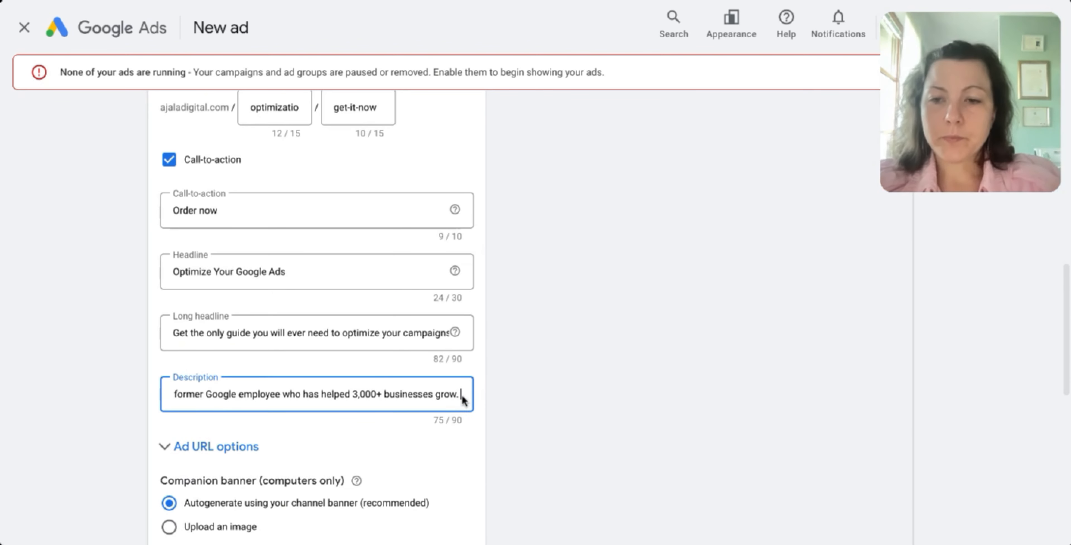
Look at the image upload option for the companion banner and return to autogenerating it from the channel banner
scroll(457, 393, "down", 2)
scroll(447, 395, "down", 3)
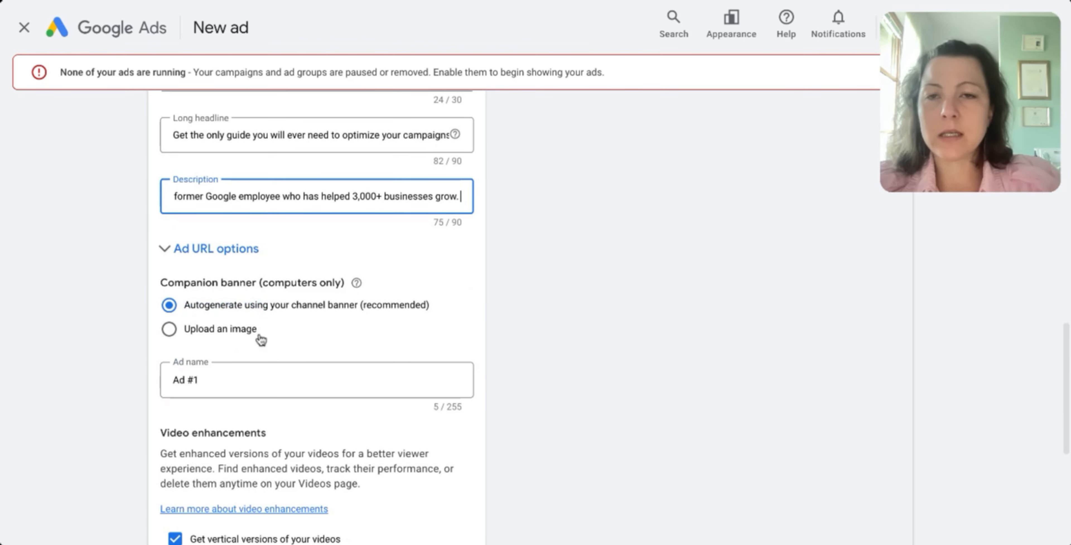
left_click(169, 333)
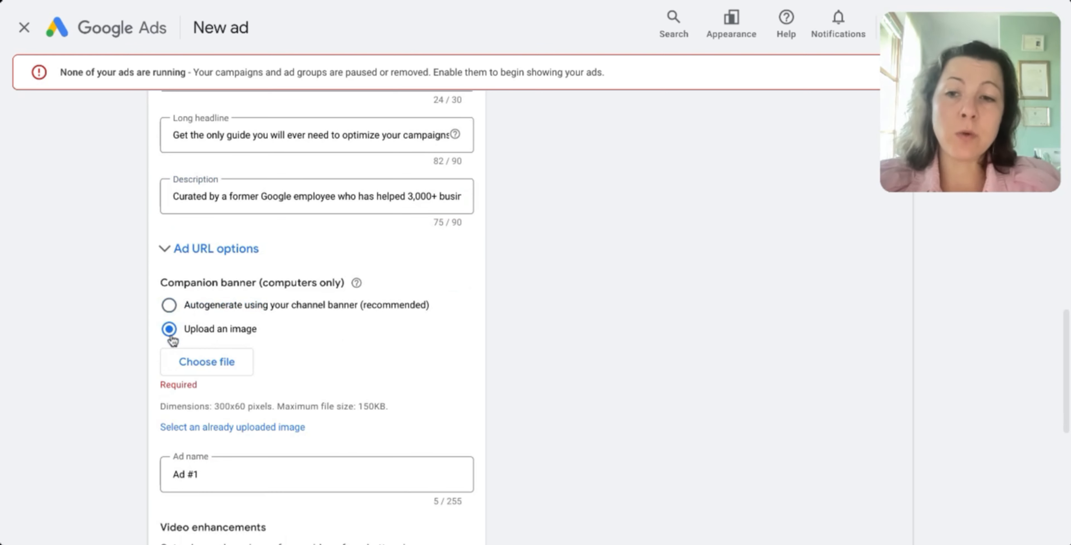
left_click(170, 307)
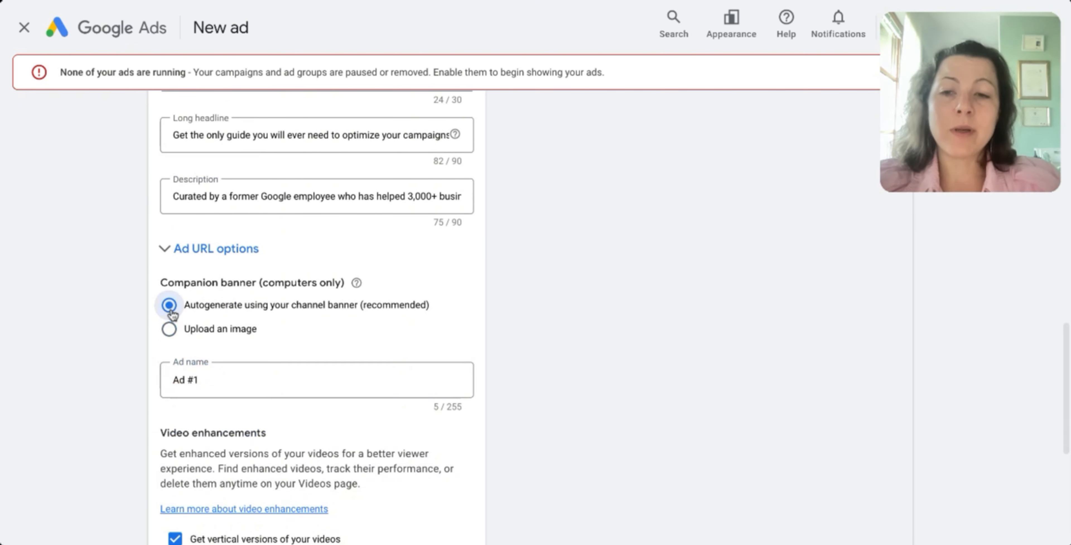
Name the ad "Ad #1_Order Now"
left_click(219, 369)
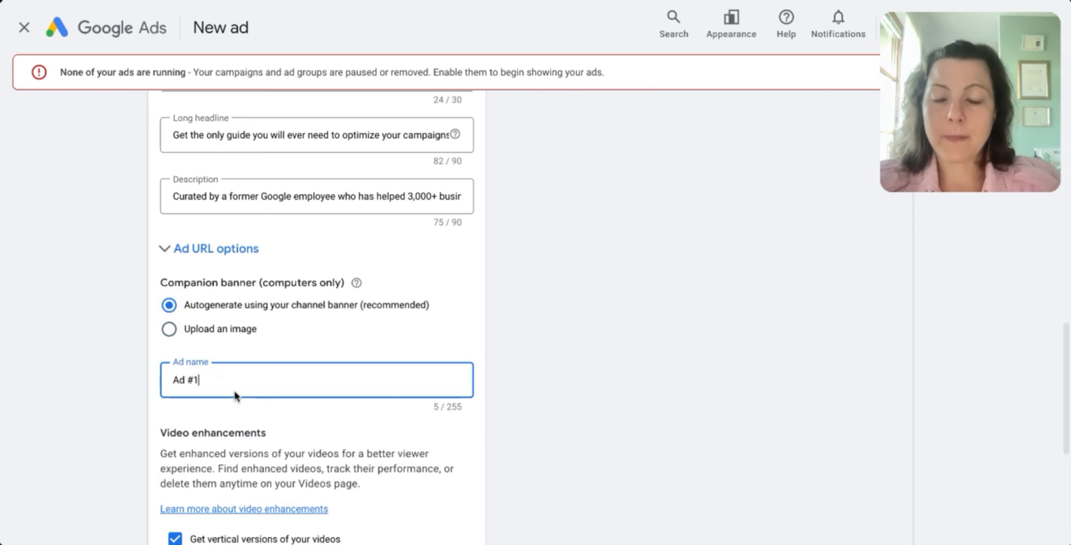
type("_")
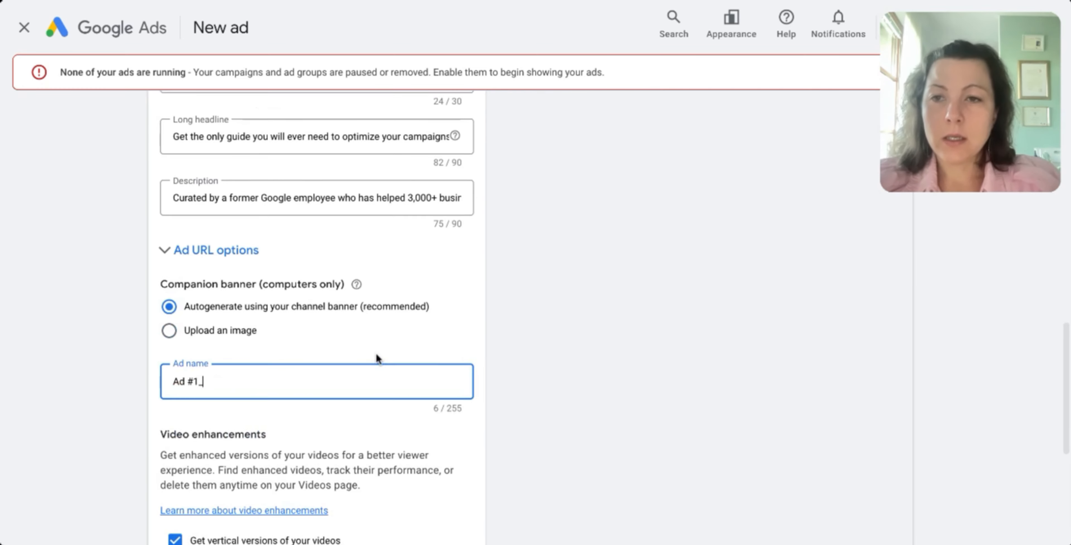
scroll(376, 353, "up", 4)
scroll(376, 352, "down", 6)
scroll(375, 352, "down", 2)
type("O")
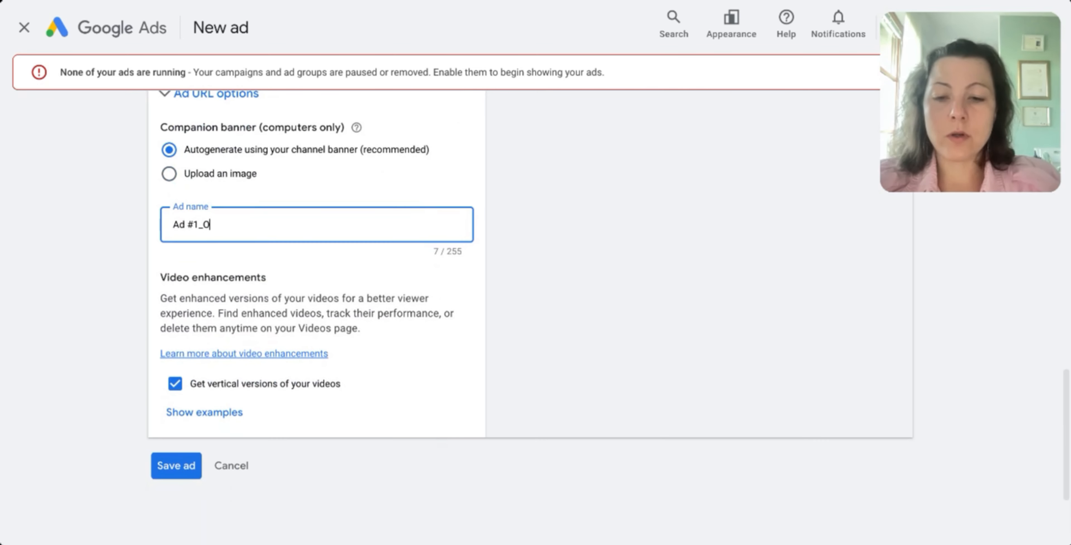
type("rdner")
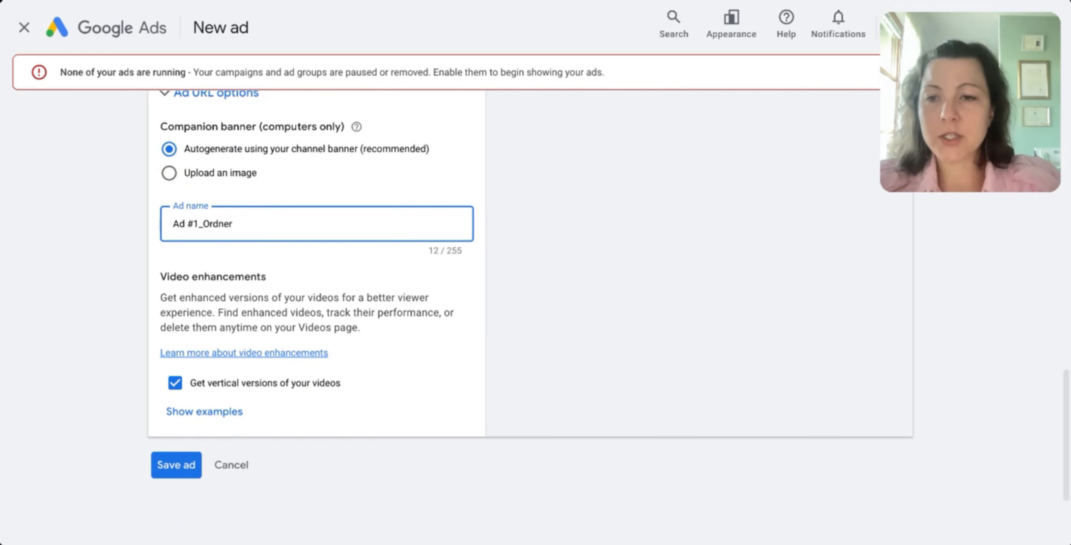
key("BackSpace")
key("BackSpace")
key("BackSpace")
type("er Now")
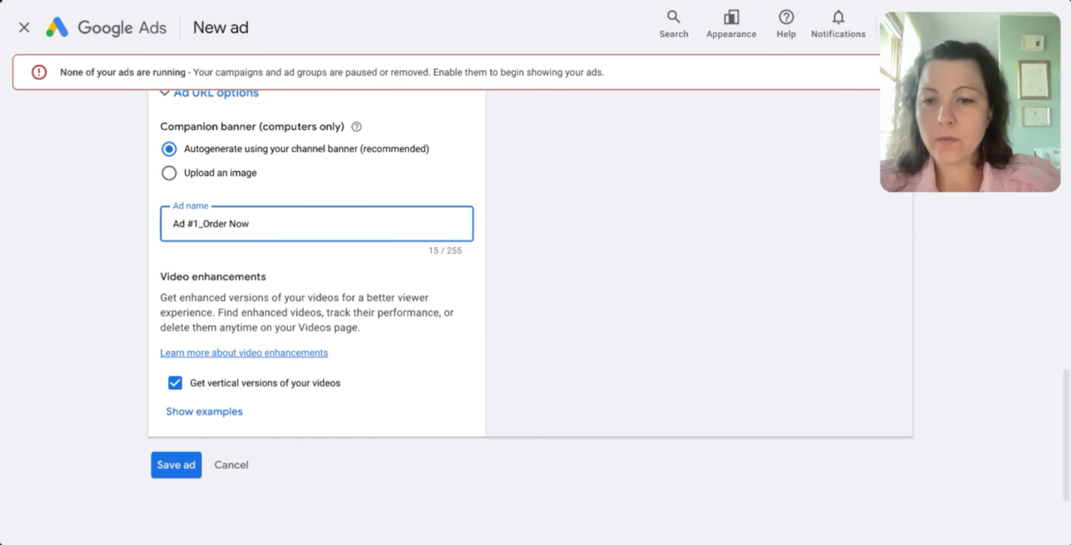
Turn off the vertical versions of the videos, save the ad and refresh the page
left_click(175, 383)
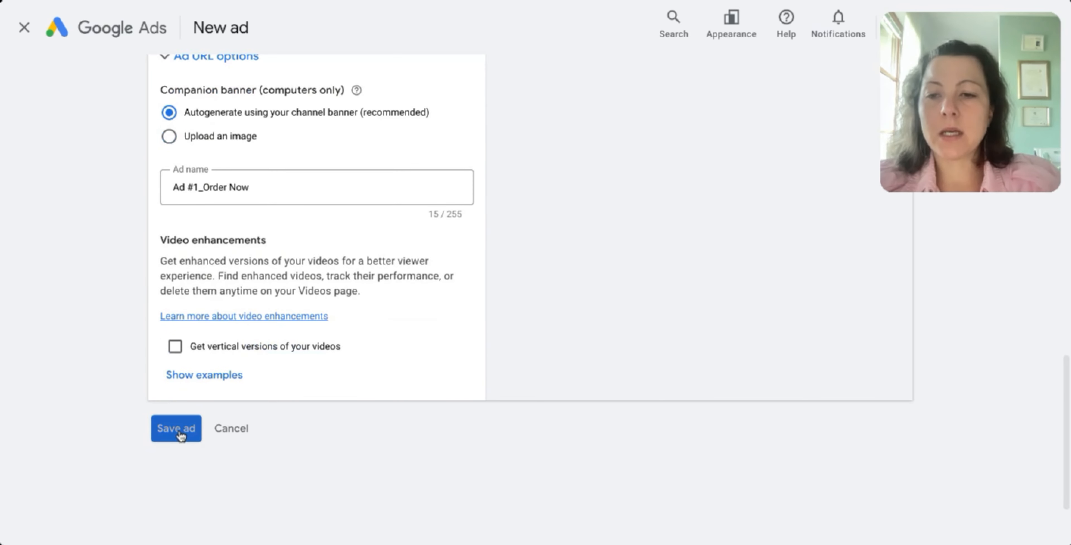
left_click(178, 429)
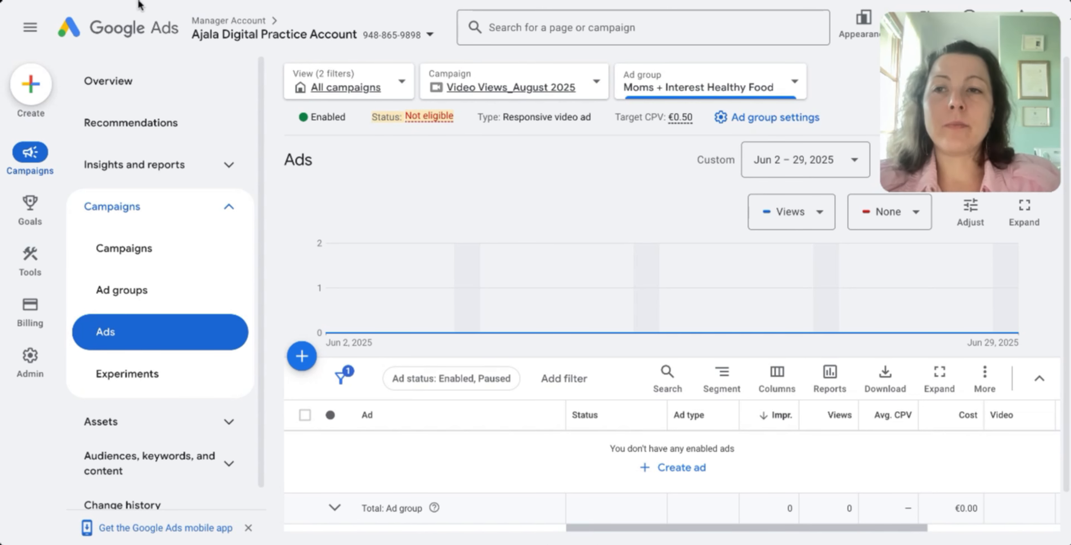
key("super+r")
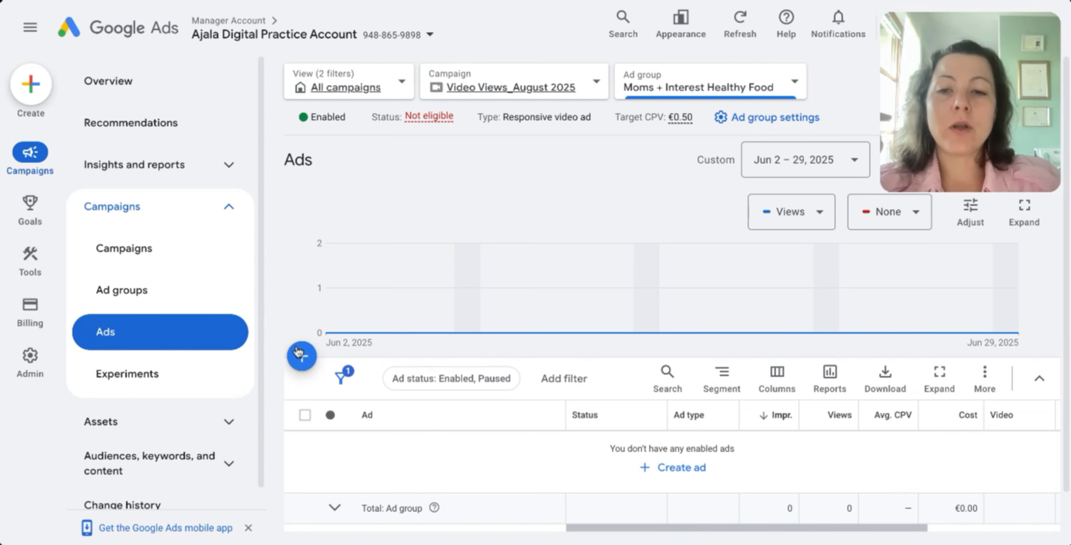
Open the form for another video ad in the Moms + Interest Healthy Food ad group and close it without creating anything
left_click(302, 356)
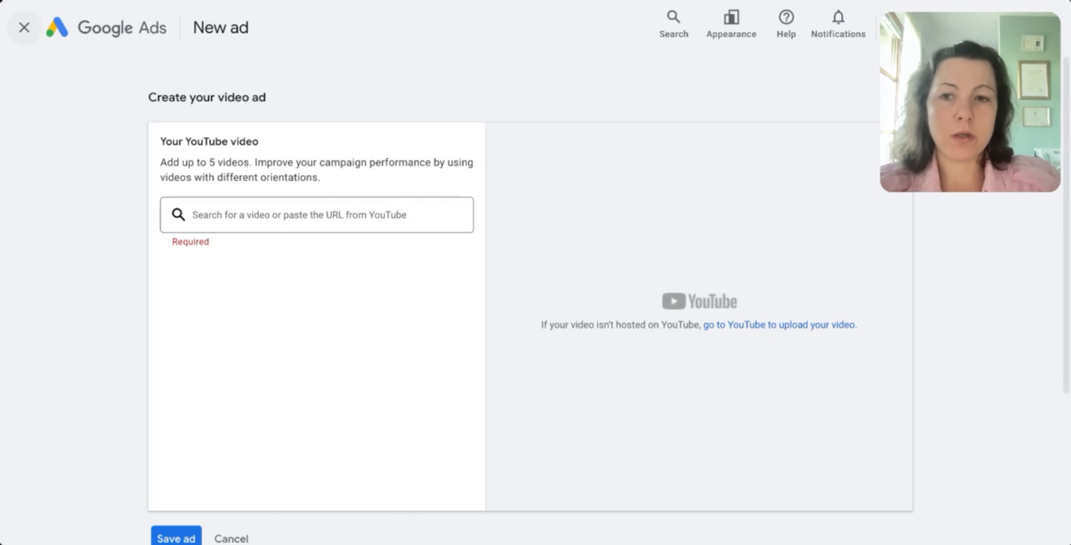
left_click(24, 28)
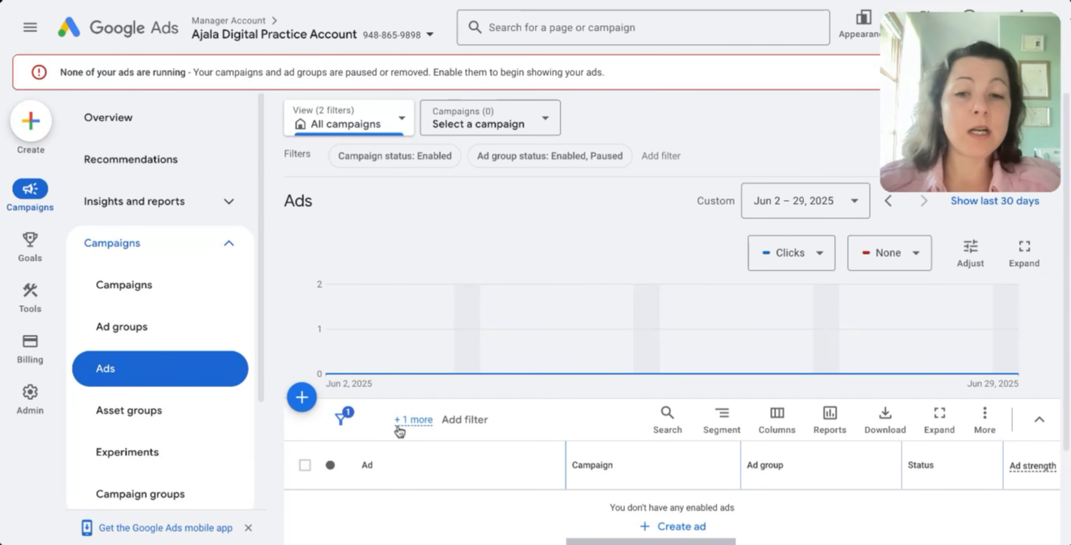
Show the ad groups of the Video Views_August 2025 campaign, filtering the campaign list to enabled and paused campaigns
left_click(203, 342)
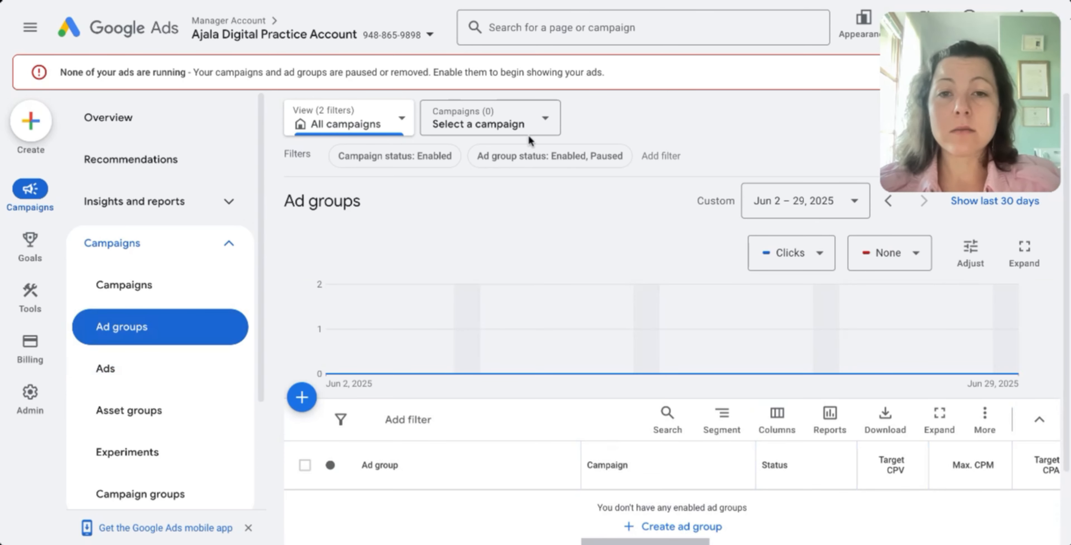
left_click(525, 125)
left_click(527, 125)
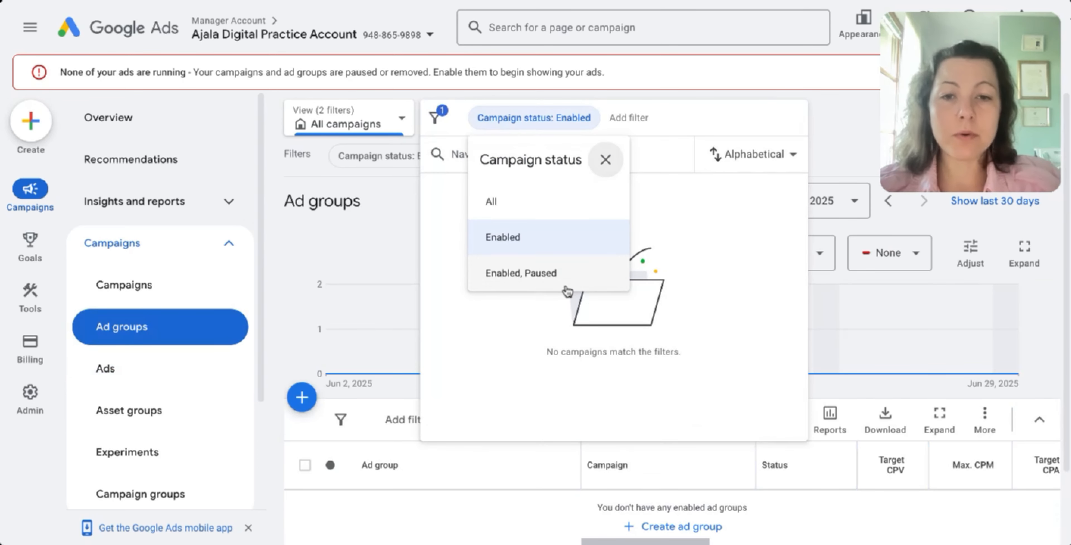
left_click(549, 277)
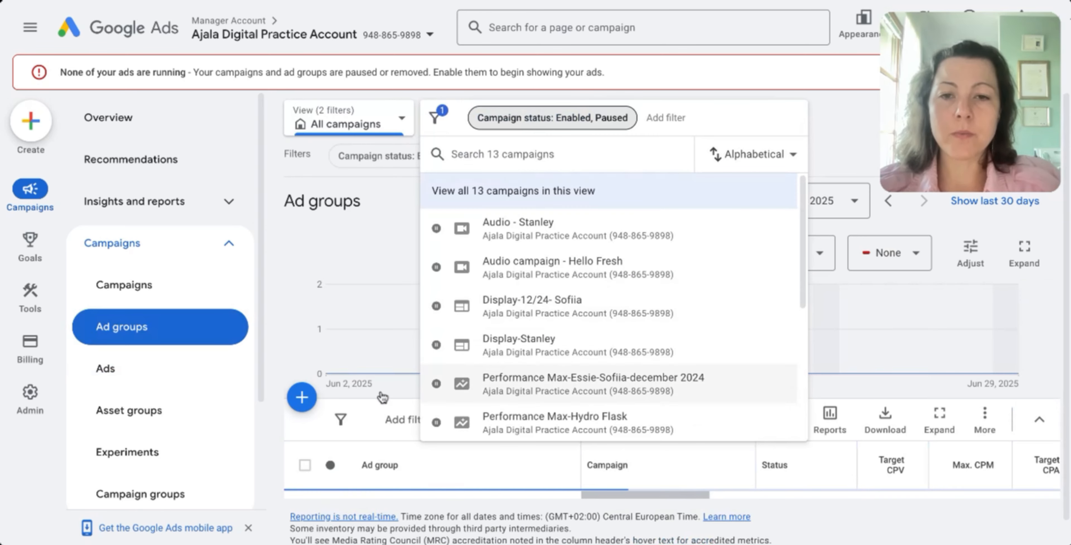
left_click(532, 149)
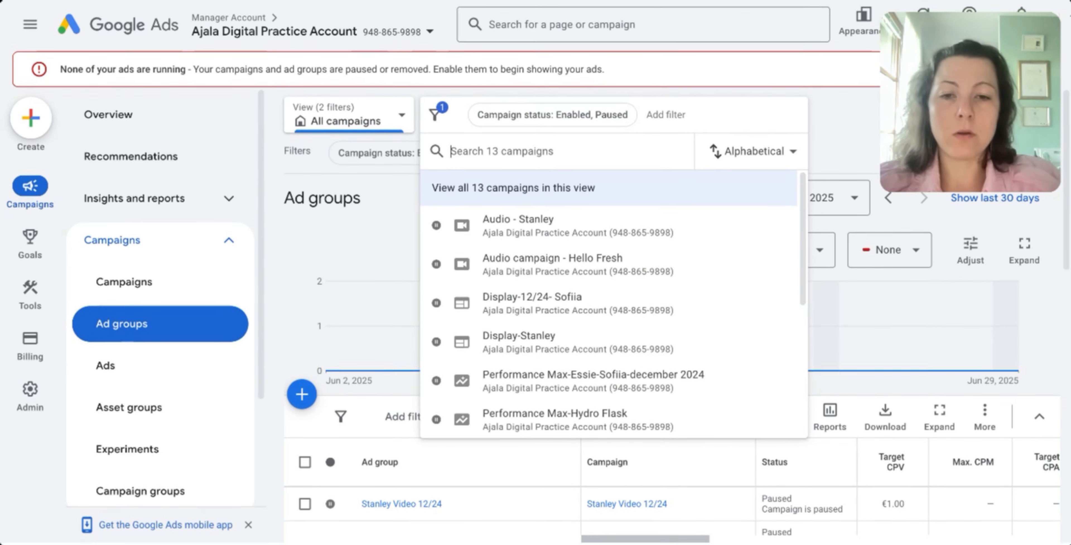
type("video")
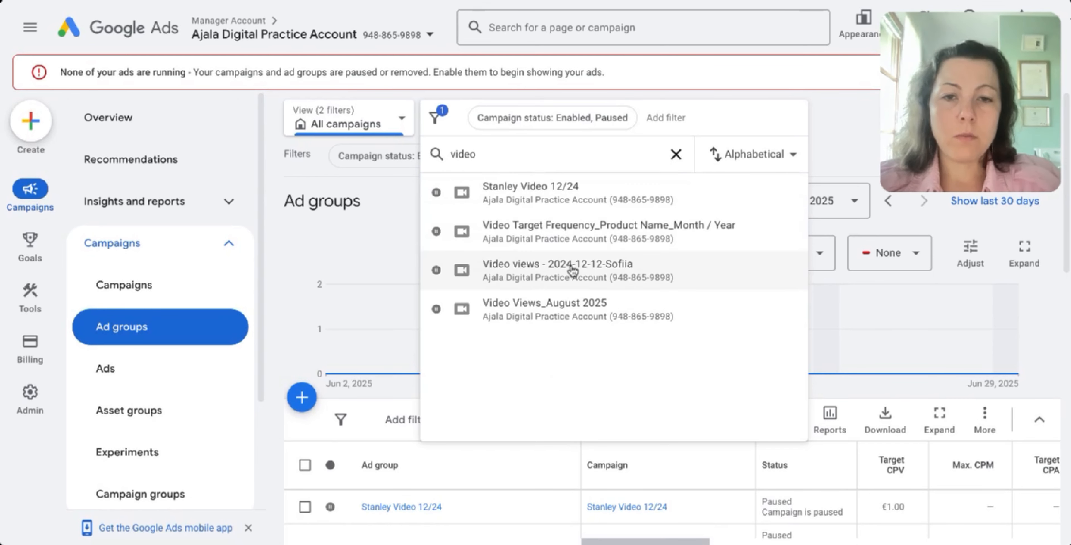
left_click(565, 311)
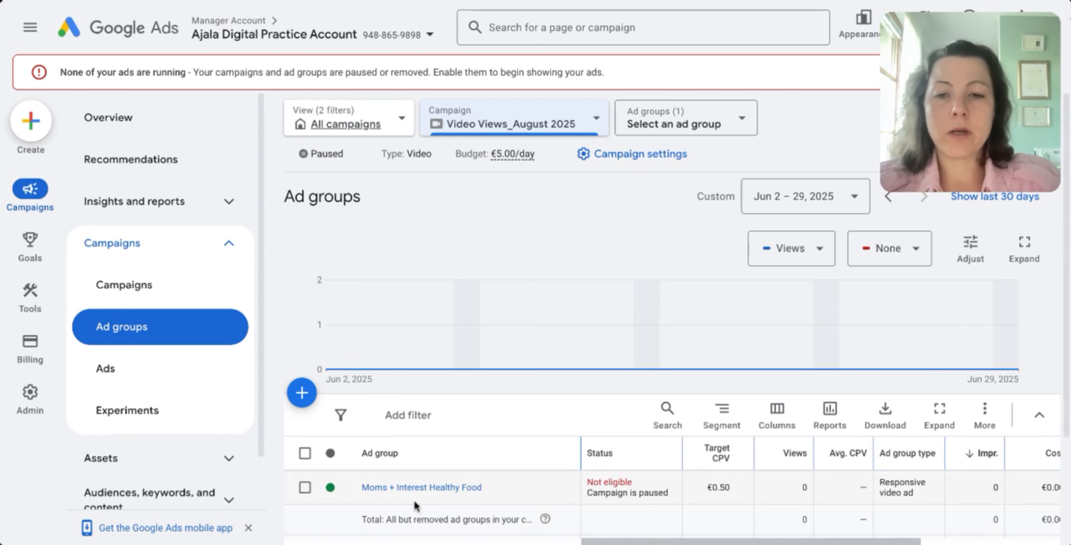
Open the form for a new ad group in the Video Views_August 2025 campaign and close it without creating anything
left_click(302, 392)
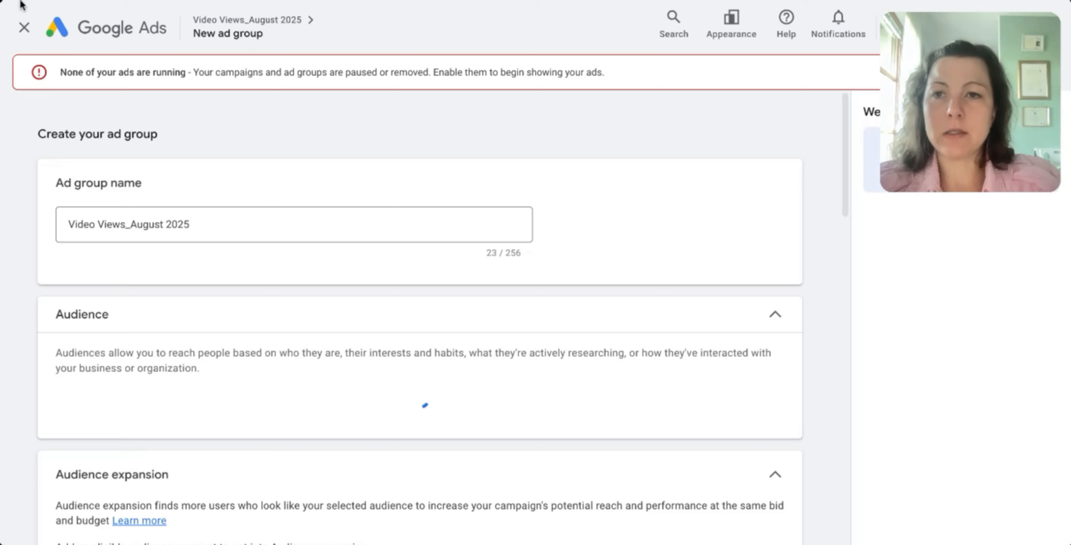
left_click(24, 27)
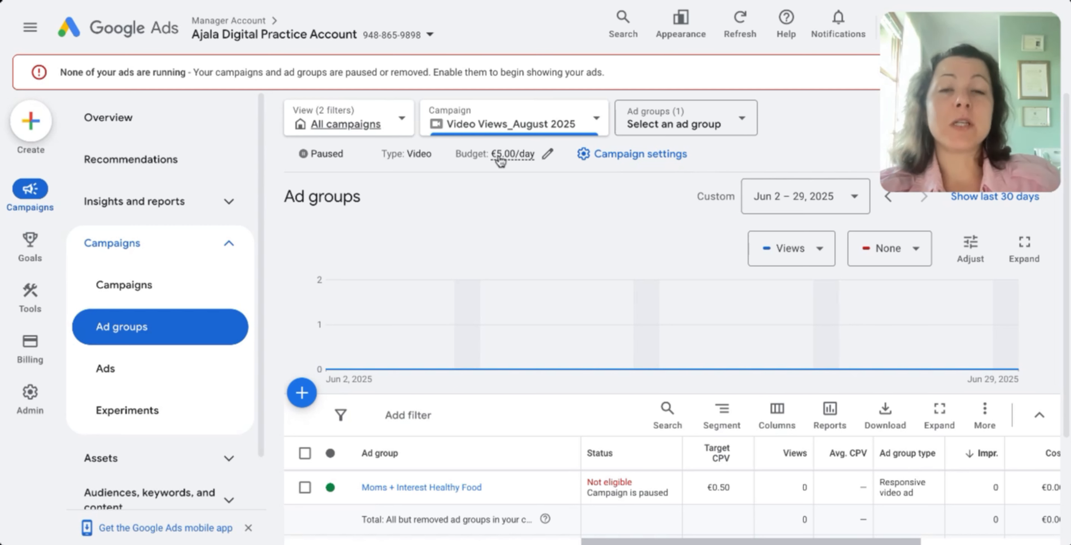
mouse_move(499, 160)
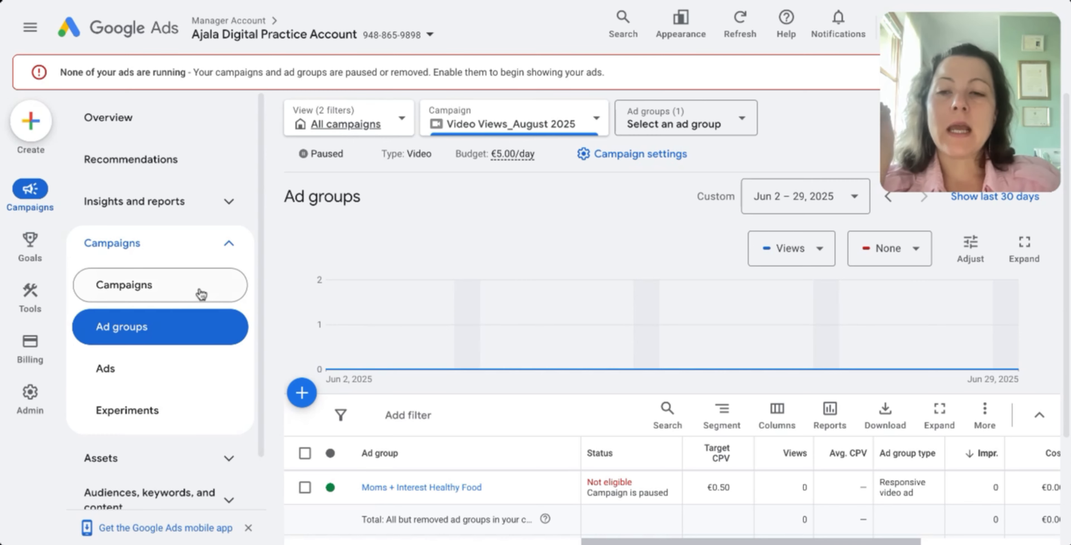
Start a new campaign with the objective "Create a campaign without guidance"
left_click(202, 294)
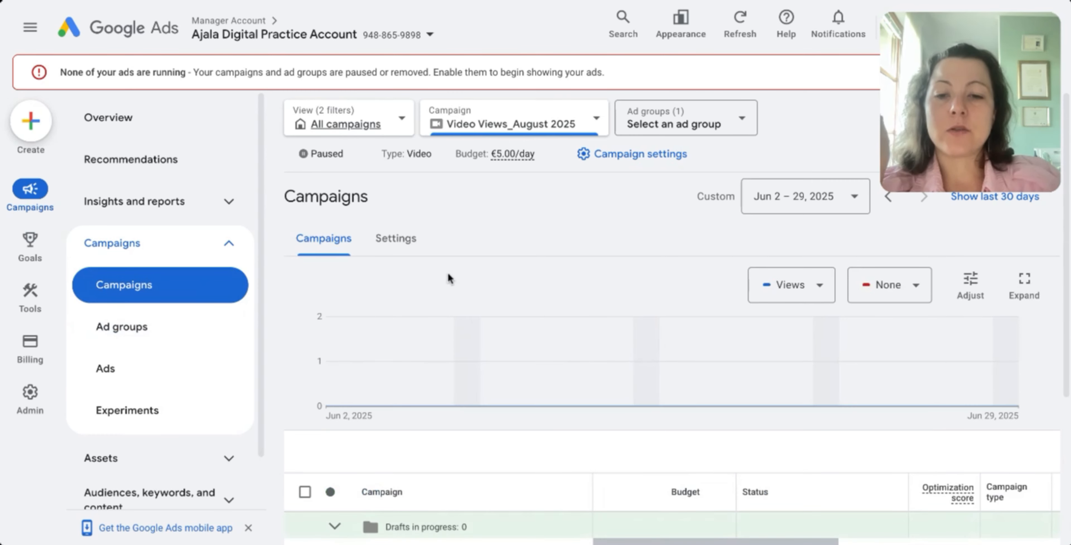
scroll(451, 277, "down", 2)
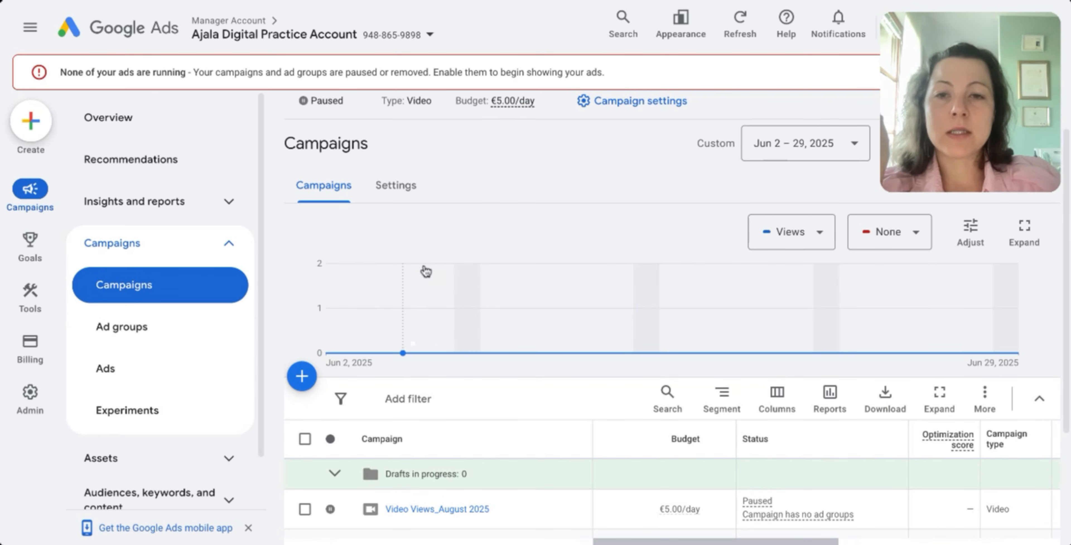
left_click(308, 394)
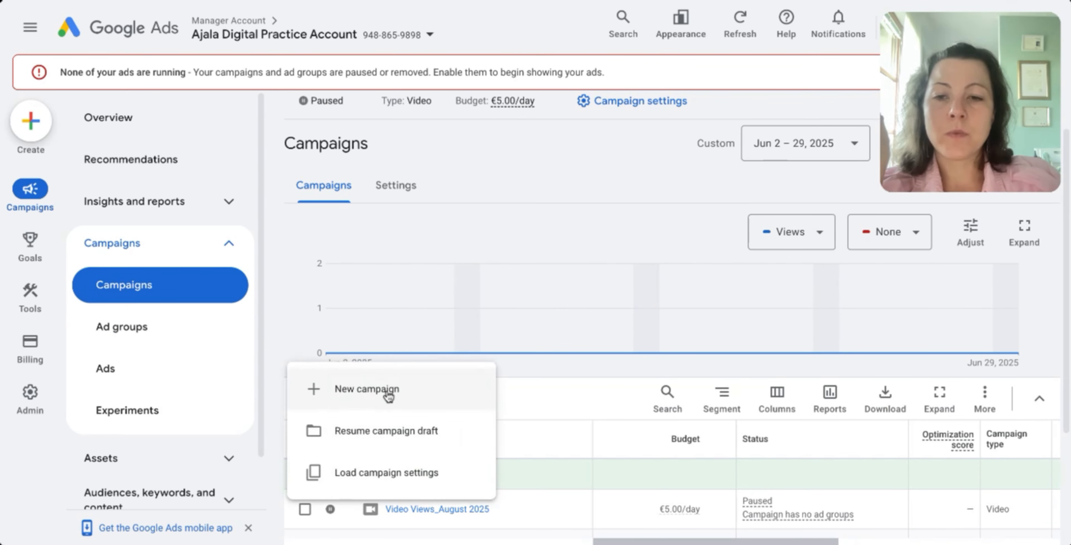
left_click(387, 458)
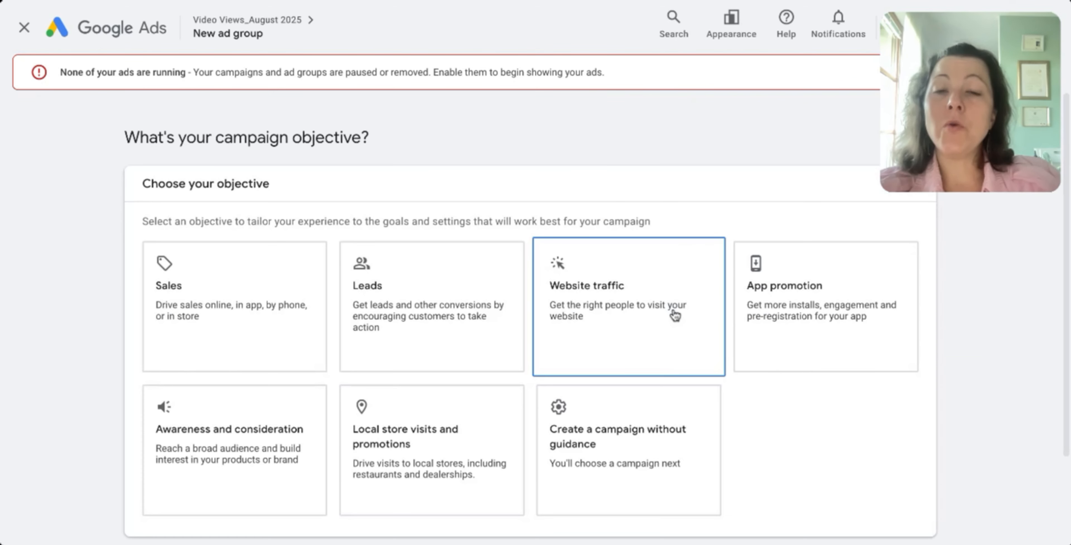
left_click(665, 447)
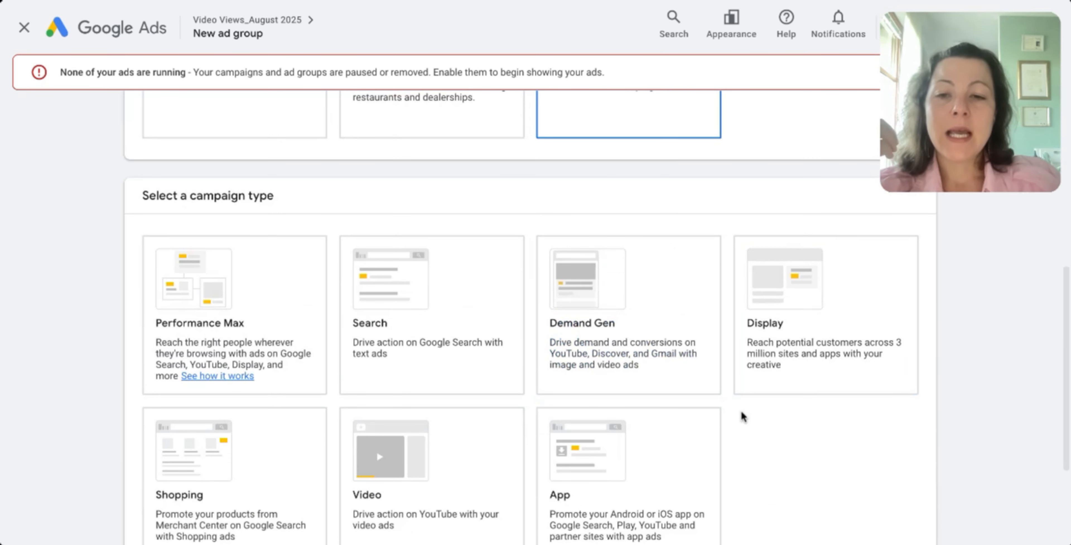
Choose Demand Gen as the campaign type and continue to the campaign settings
left_click(623, 313)
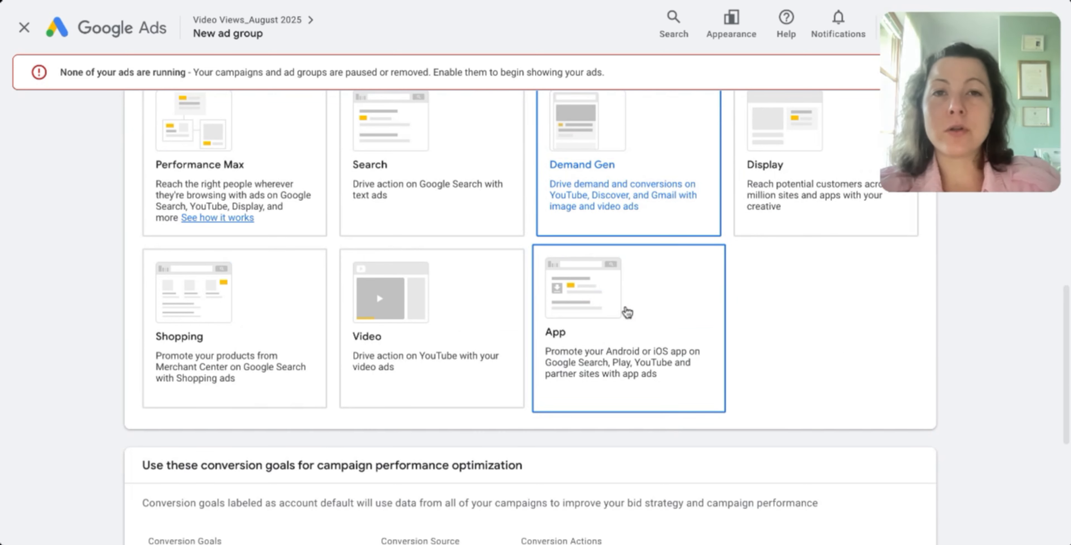
scroll(716, 203, "up", 1)
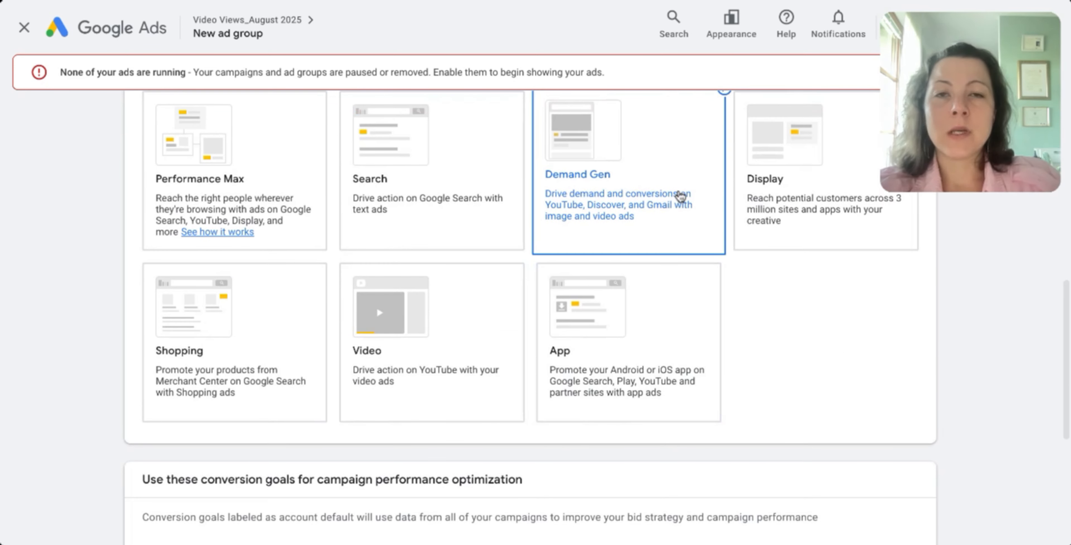
scroll(852, 379, "down", 5)
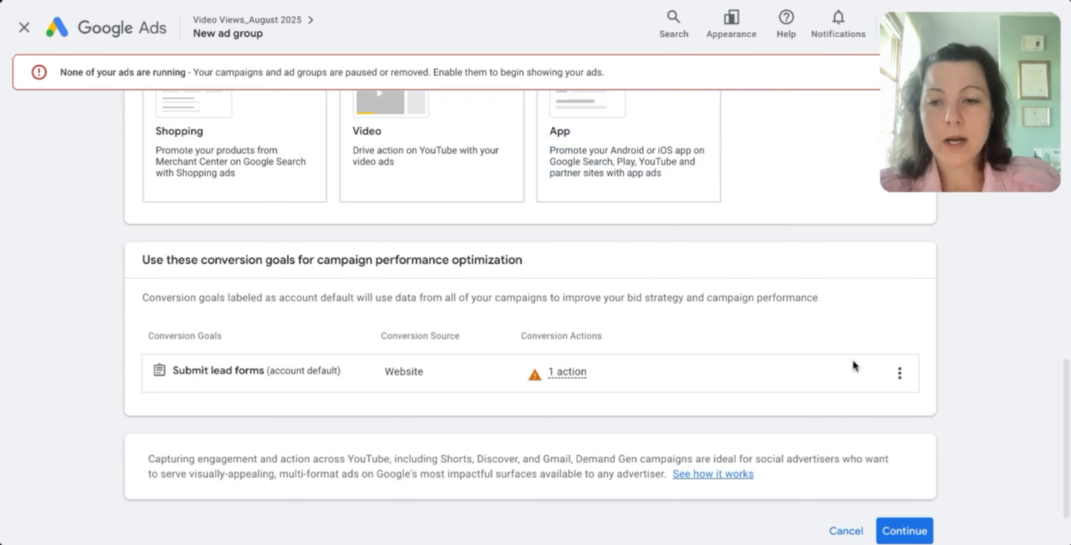
left_click(901, 531)
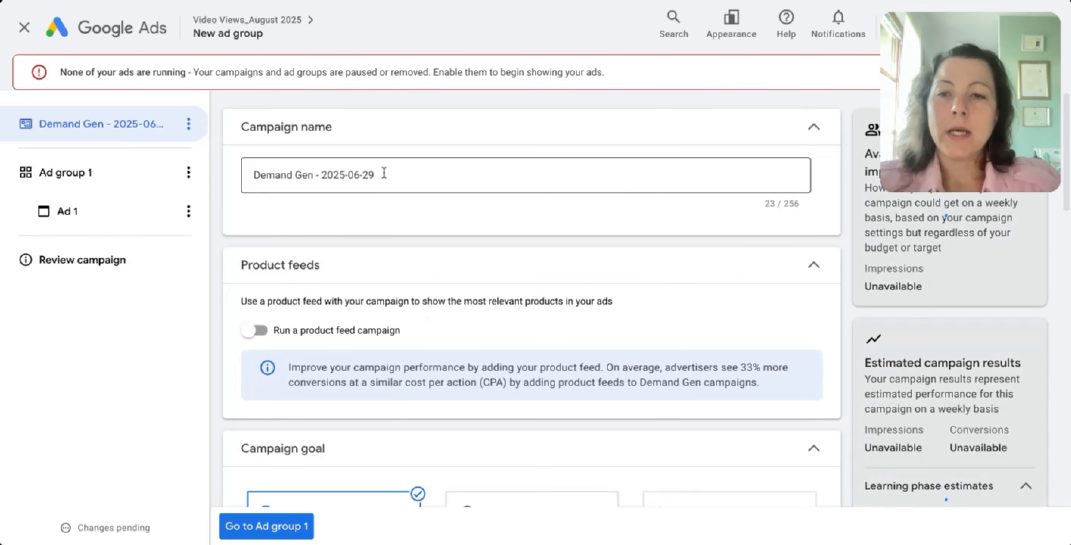
Name the campaign "Demand Gen - August 2025"
left_click(324, 172)
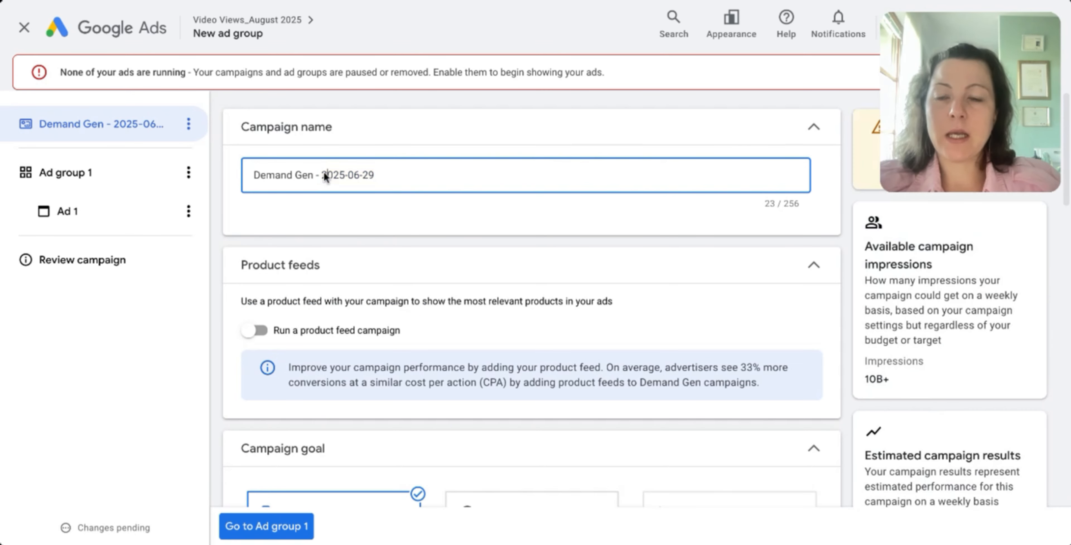
left_click_drag(322, 172, 423, 177)
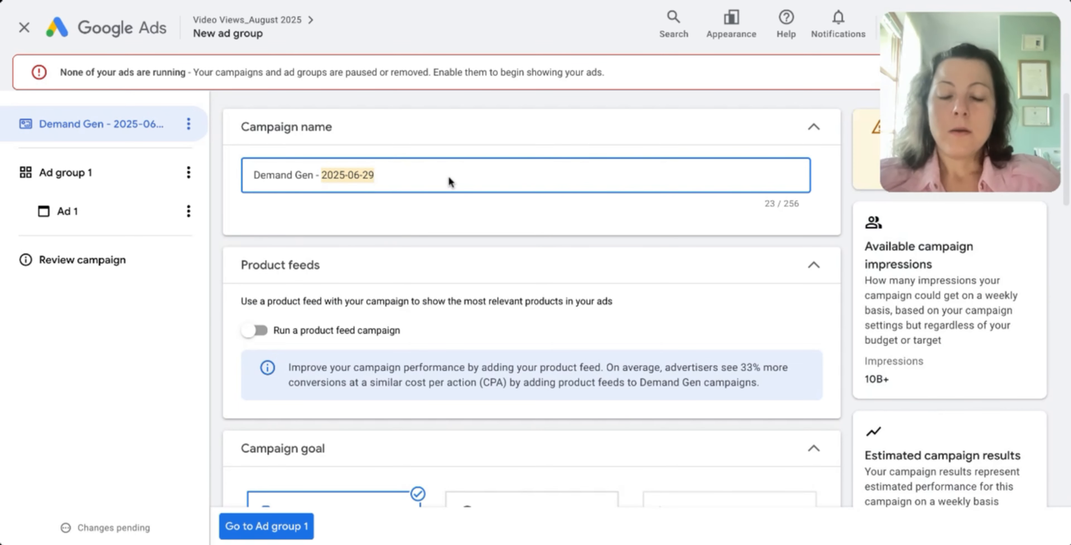
type("August 20")
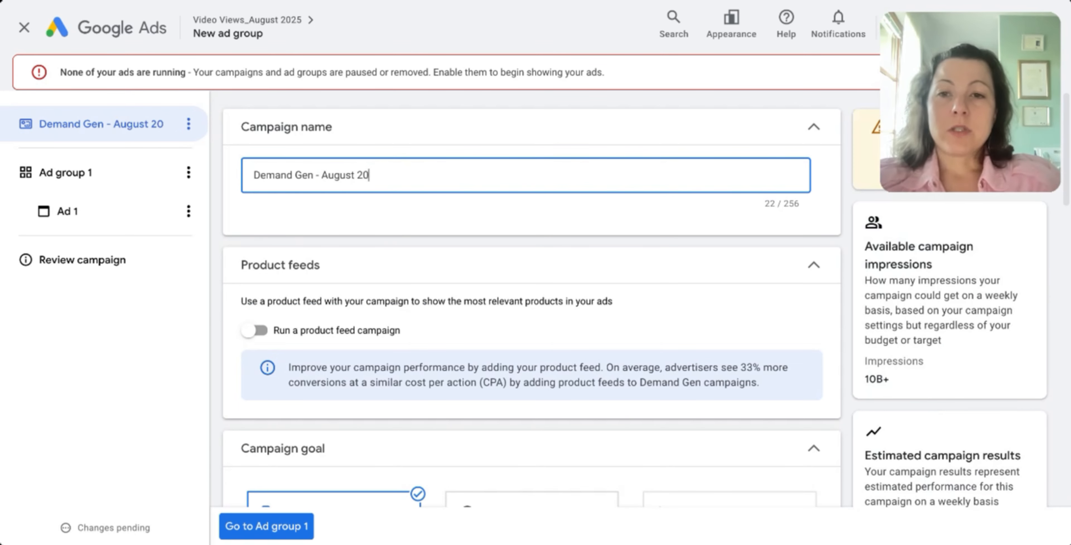
type("25")
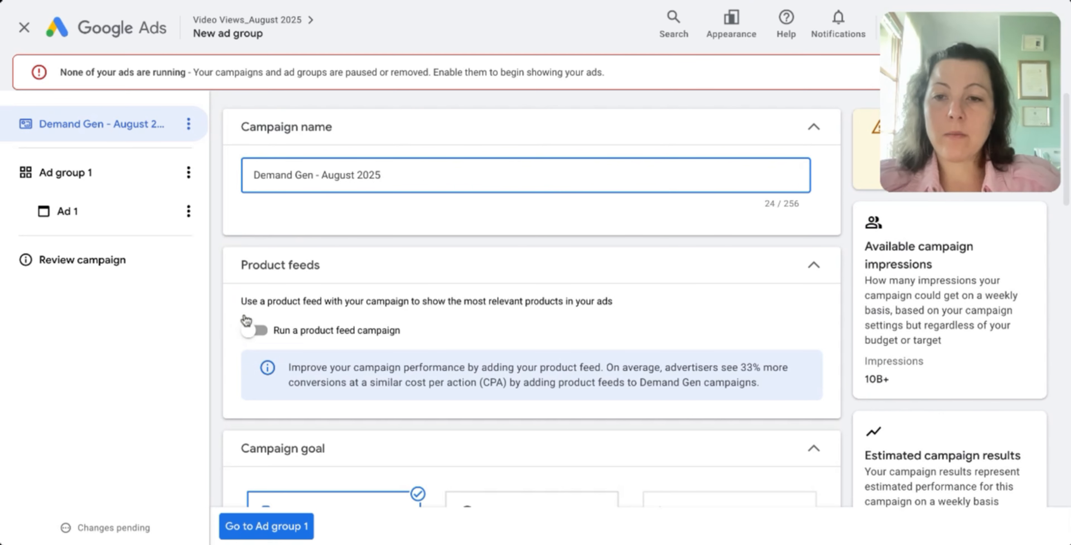
Look at the product feed option, leaving it off, and examine the campaign goal choices
left_click(274, 332)
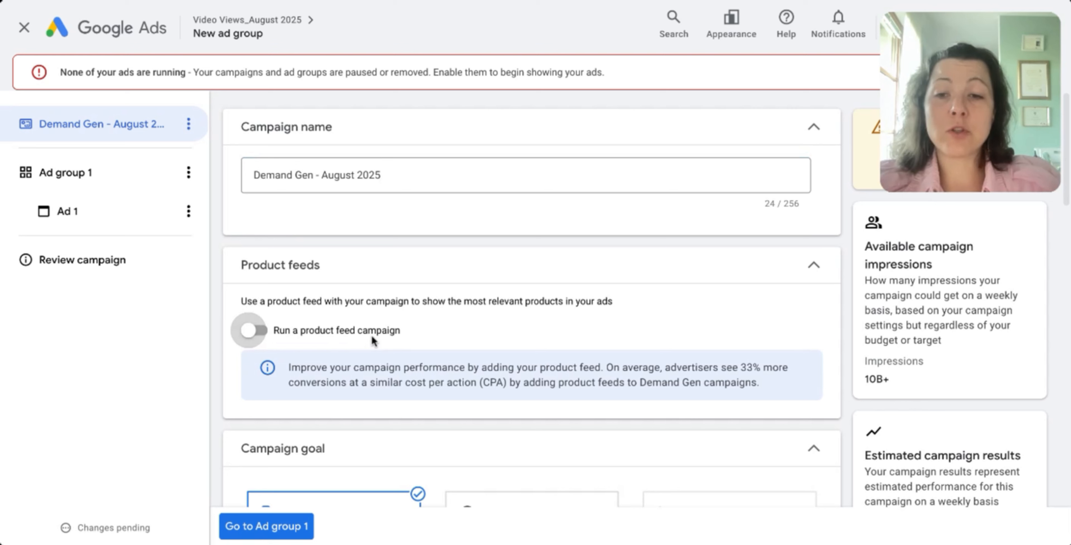
left_click_drag(412, 334, 276, 332)
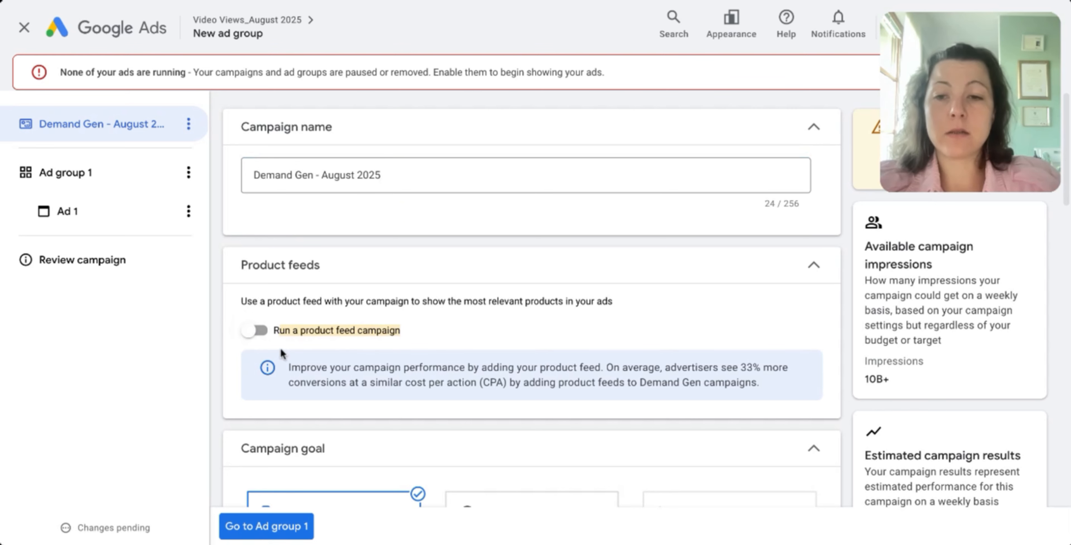
scroll(394, 342, "down", 6)
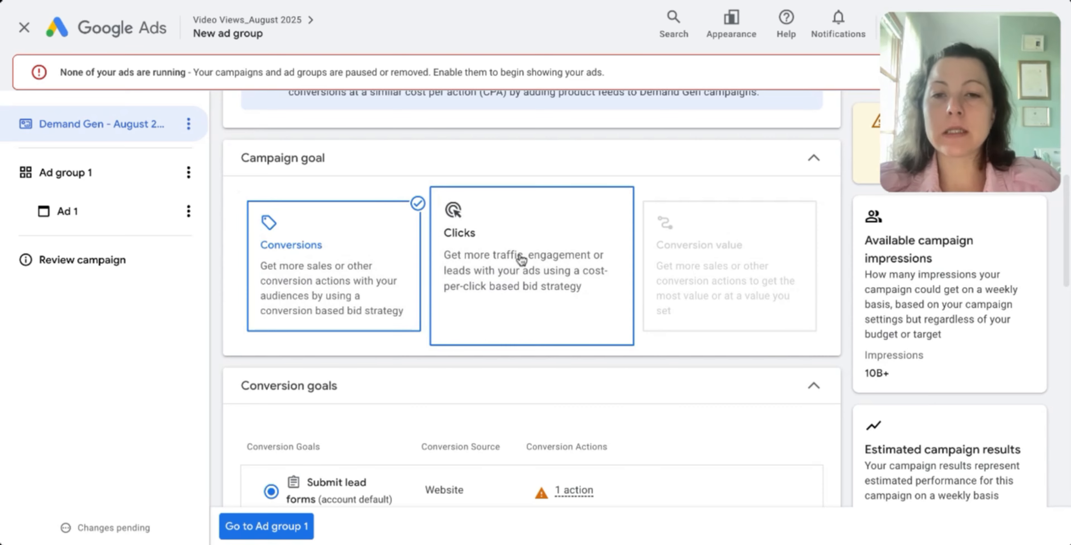
Keep the Conversions goal without a target cost per action and set the daily campaign budget to the recommended €30.00
scroll(705, 375, "down", 2)
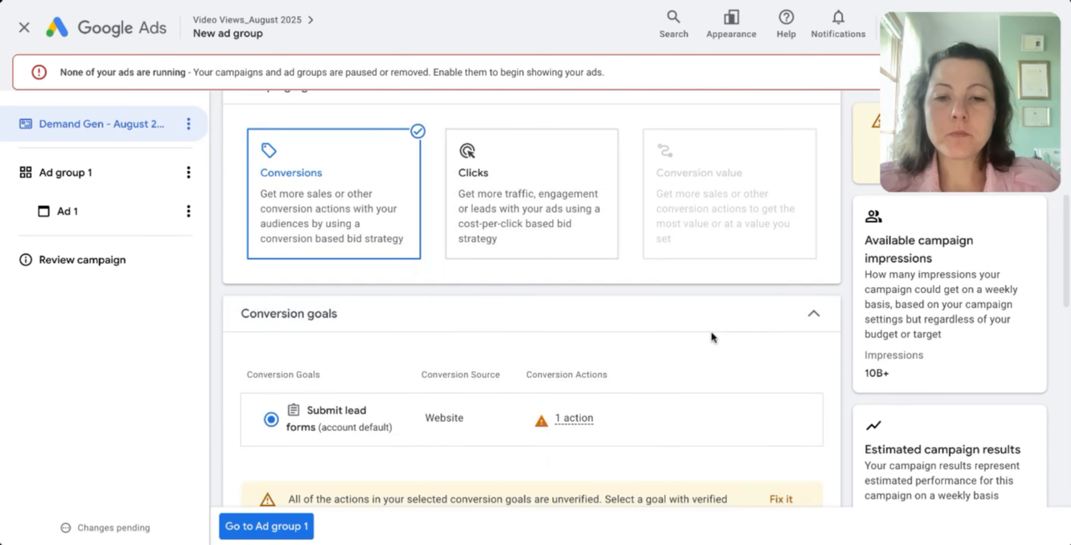
scroll(712, 332, "down", 5)
scroll(712, 330, "down", 6)
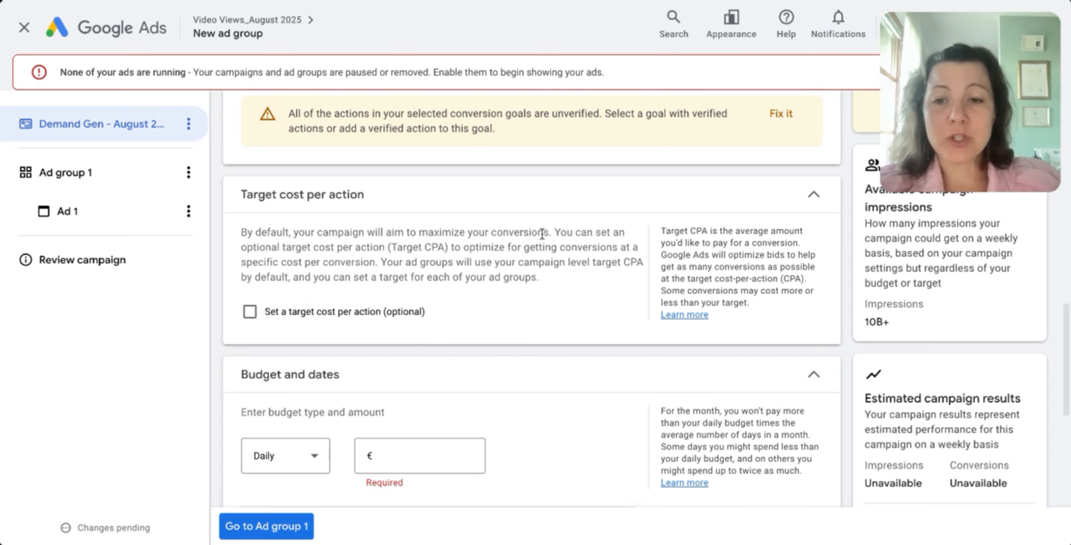
scroll(586, 282, "down", 8)
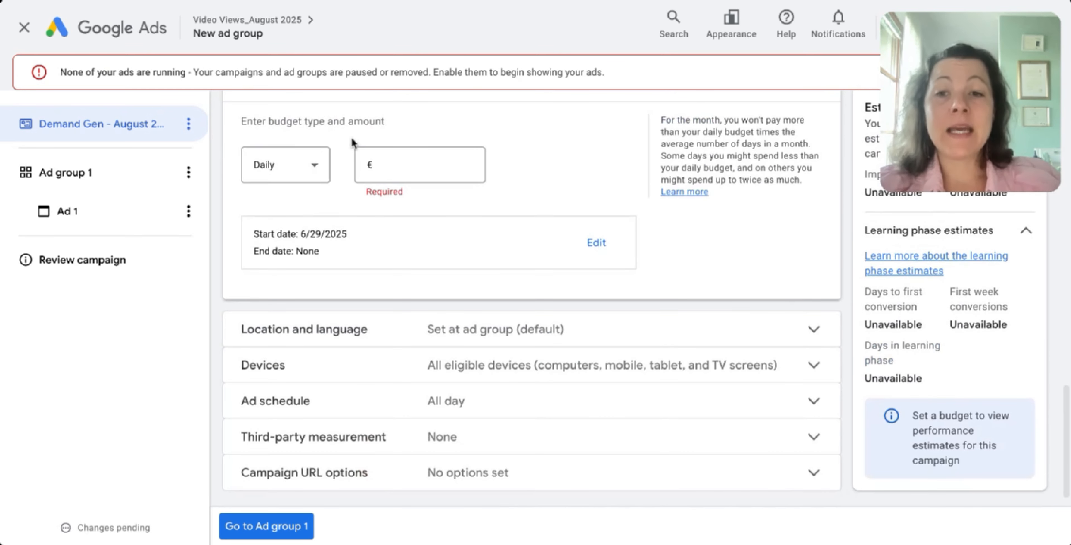
left_click(418, 162)
type("5")
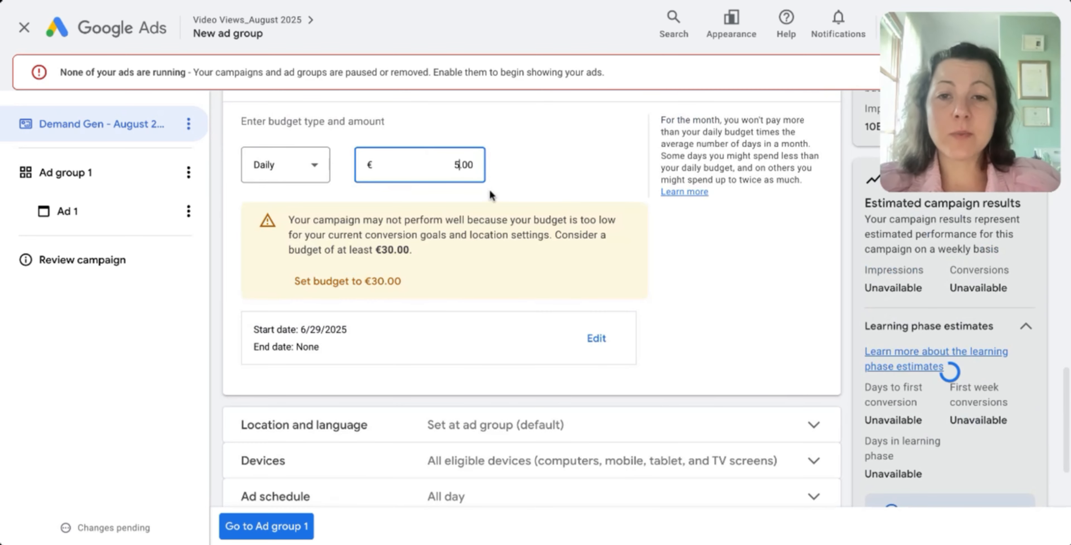
double_click(478, 167)
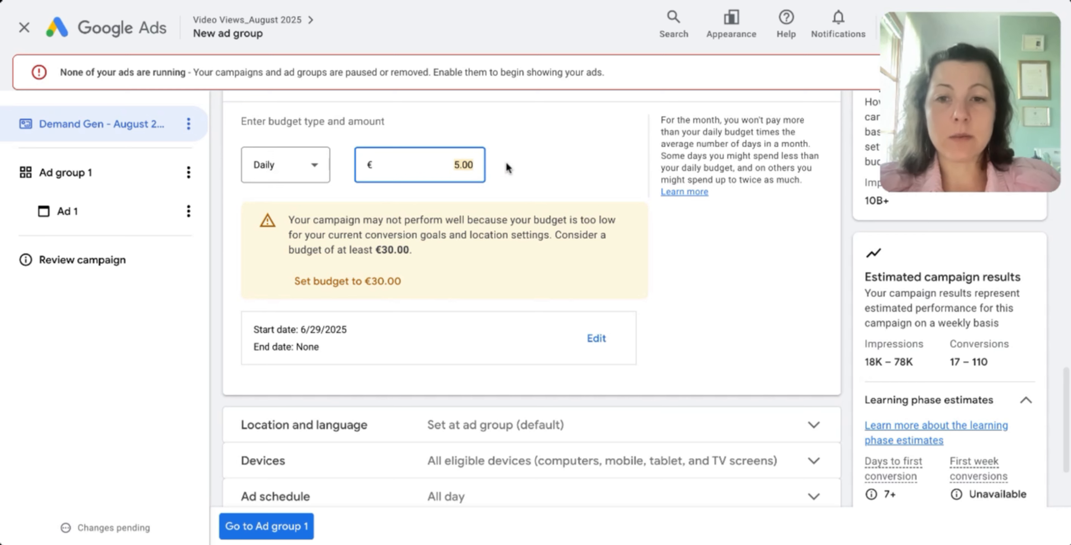
left_click(375, 281)
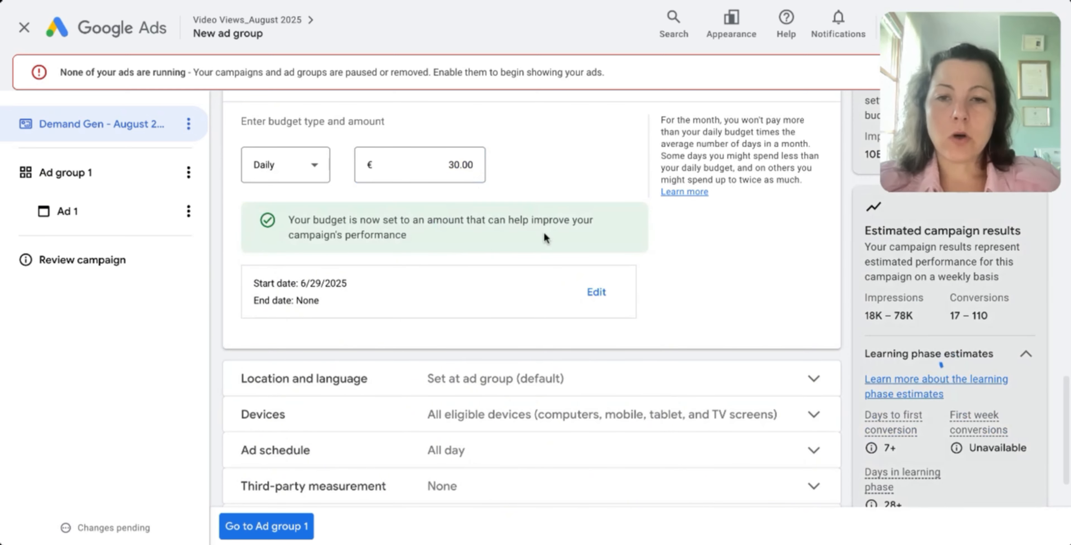
Enable campaign-level location and language targeting, include the United States as the location, and continue to Ad group 1
scroll(545, 239, "down", 2)
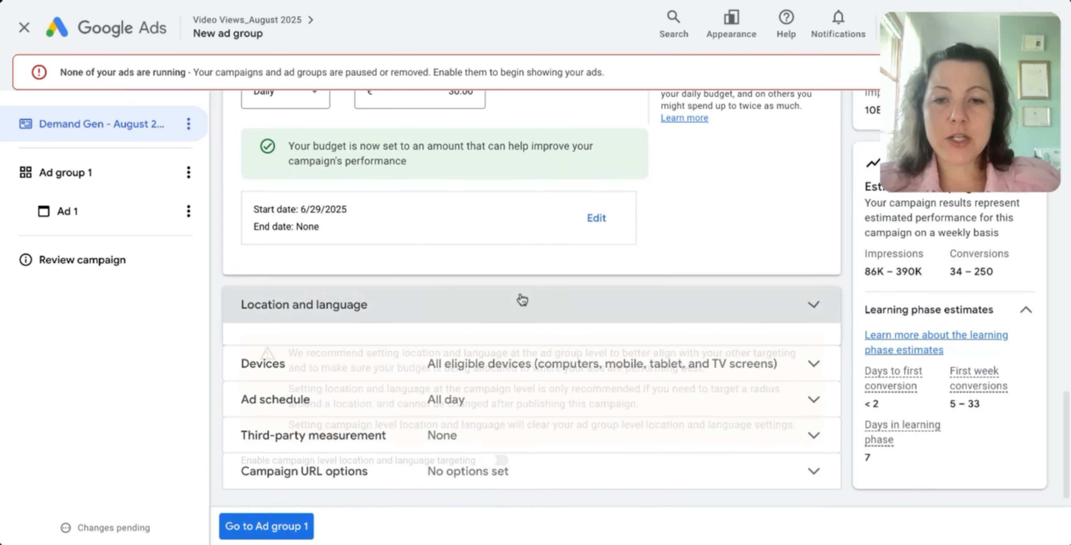
left_click(519, 298)
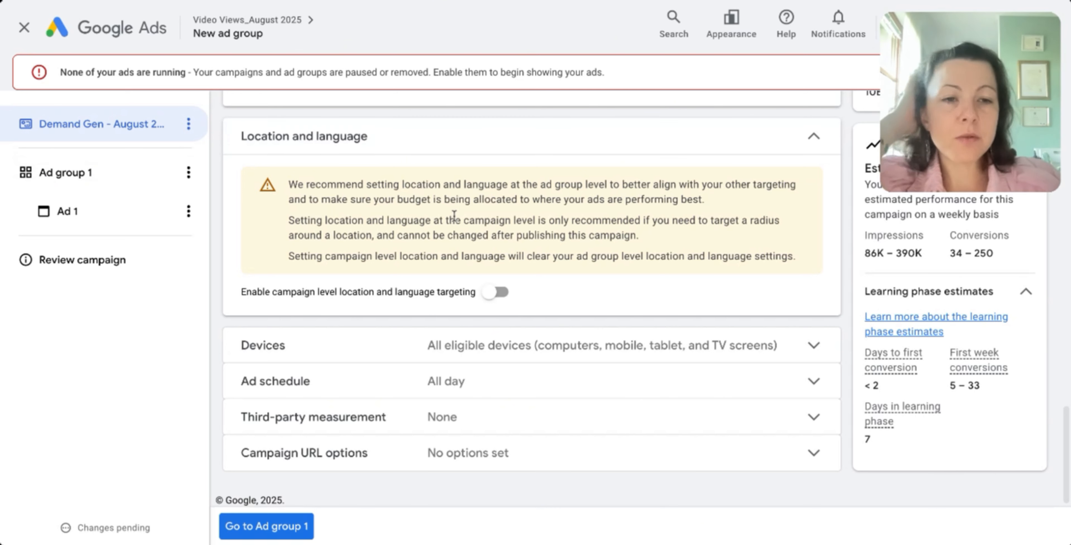
left_click(496, 291)
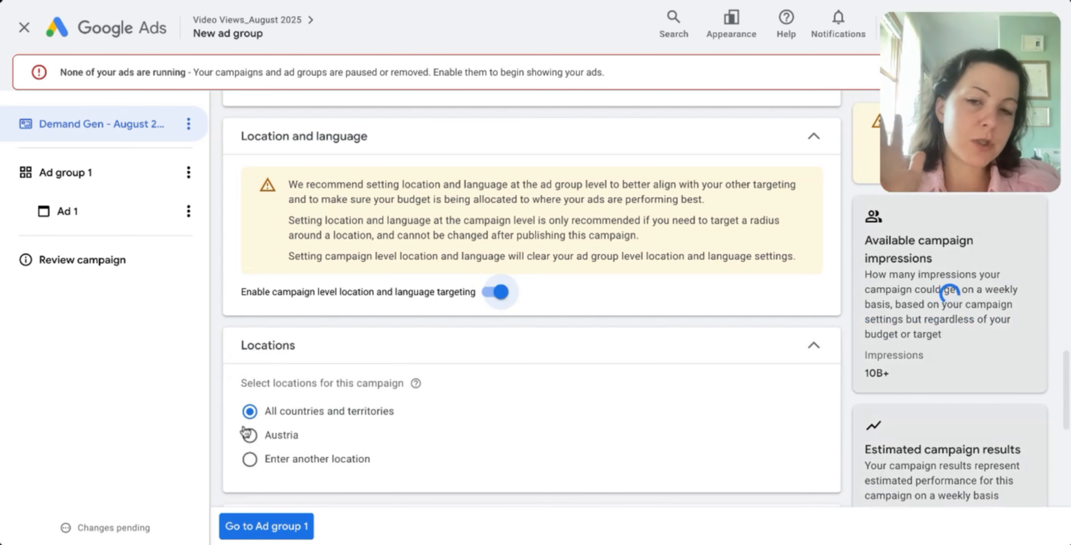
left_click(249, 459)
scroll(525, 366, "down", 8)
left_click(392, 145)
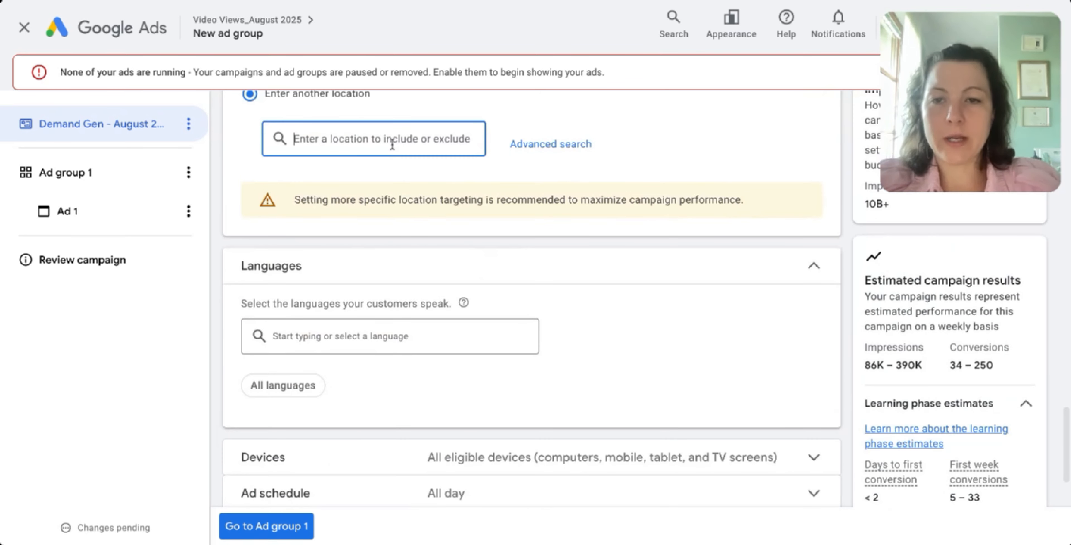
type("united stat")
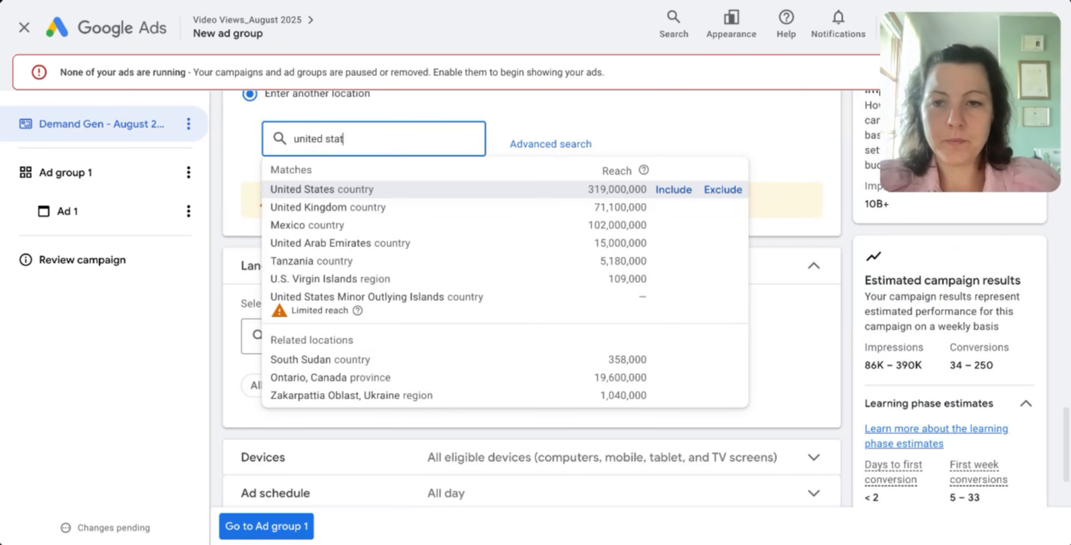
left_click(382, 194)
scroll(599, 329, "down", 4)
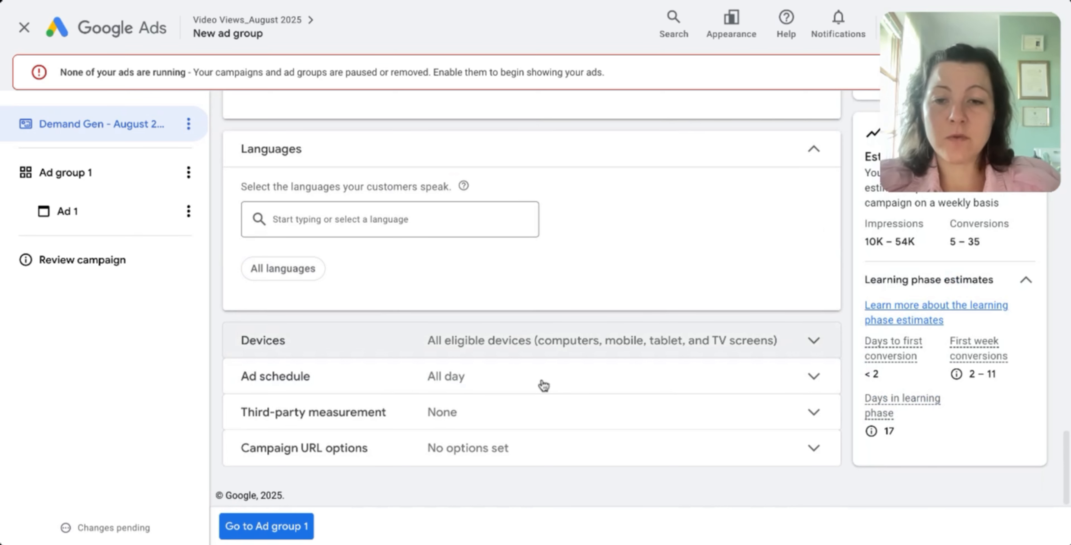
left_click(287, 526)
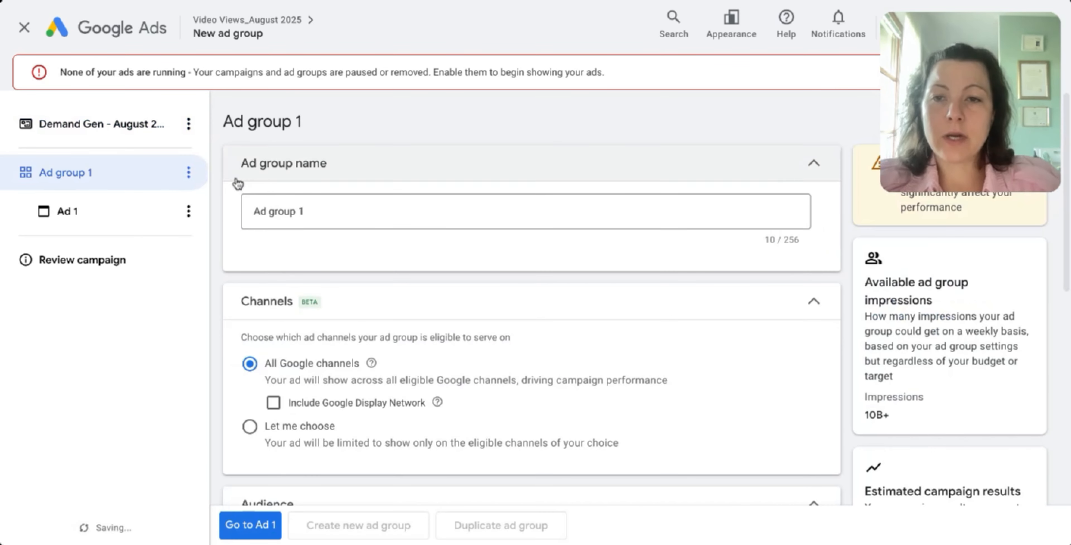
left_click(309, 210)
double_click(309, 211)
triple_click(309, 211)
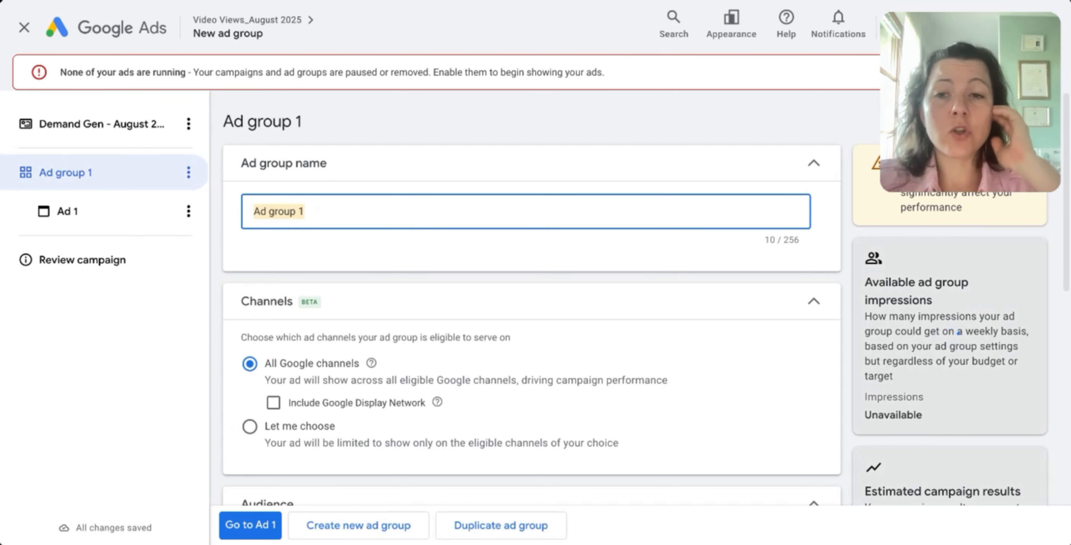
type("Ec")
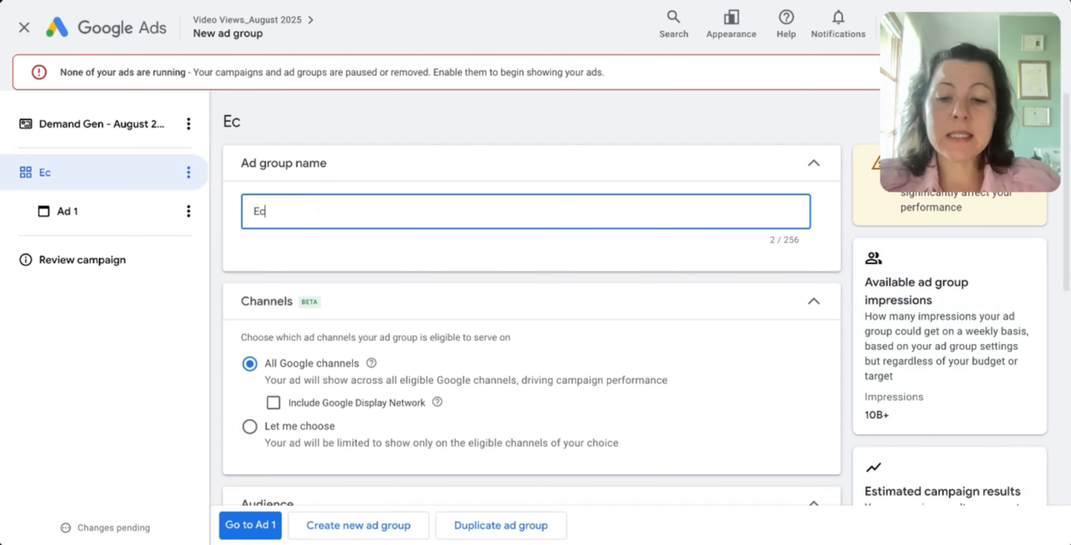
type("ommerce")
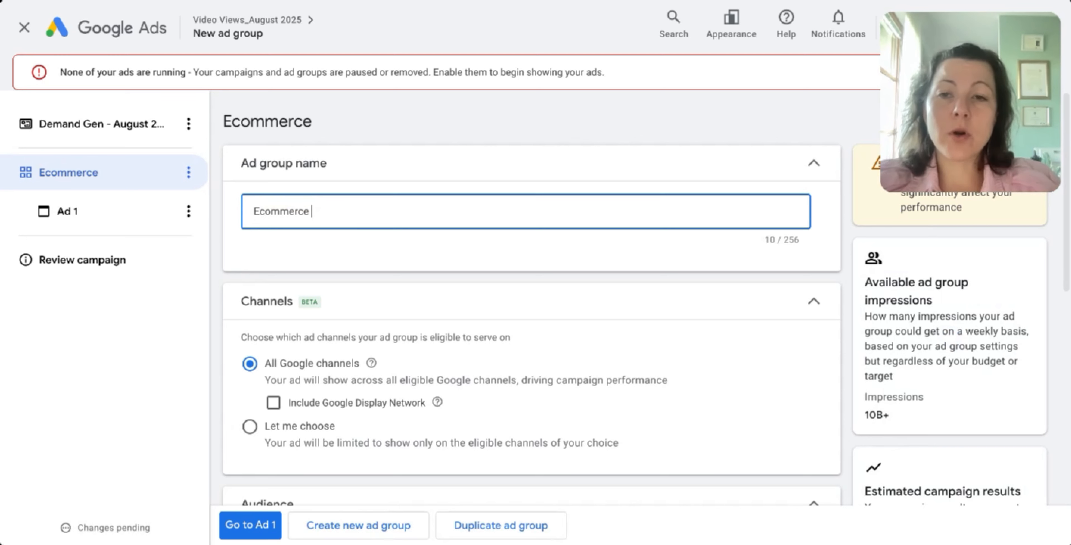
key("BackSpace")
key("BackSpace")
key("BackSpace")
key("BackSpace")
key("BackSpace")
key("BackSpace")
key("BackSpace")
key("BackSpace")
key("BackSpace")
key("BackSpace")
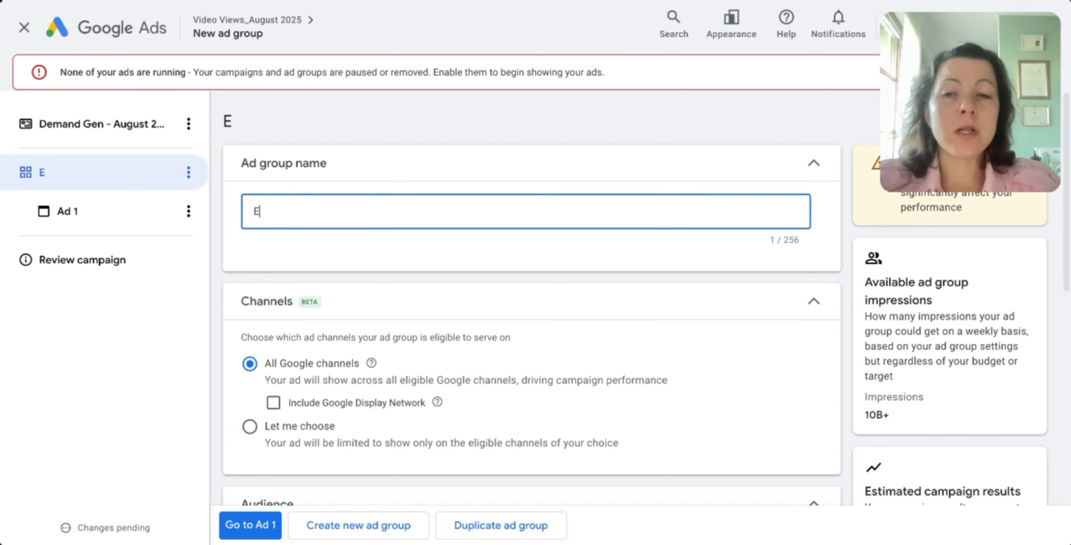
Name the ad group "Wellness Health Providers"
type("Wellnes")
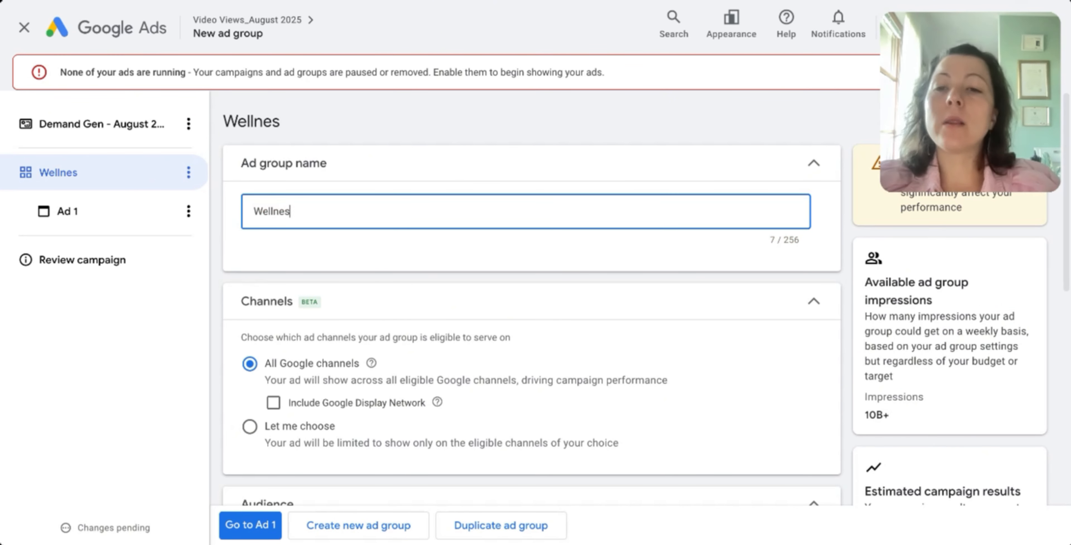
type("s & h")
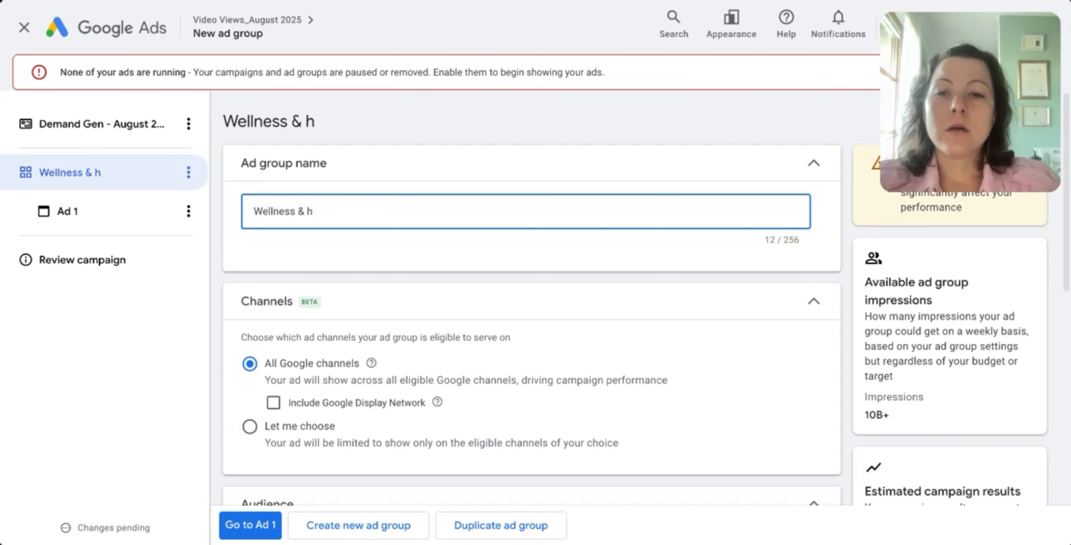
key("BackSpace")
key("BackSpace")
key("BackSpace")
type("Health")
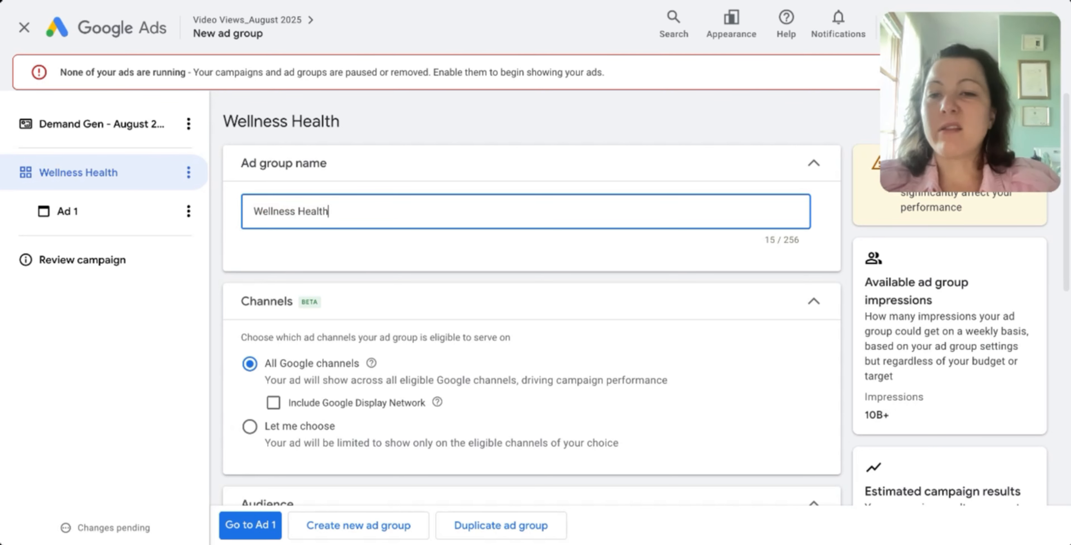
type(" Providers")
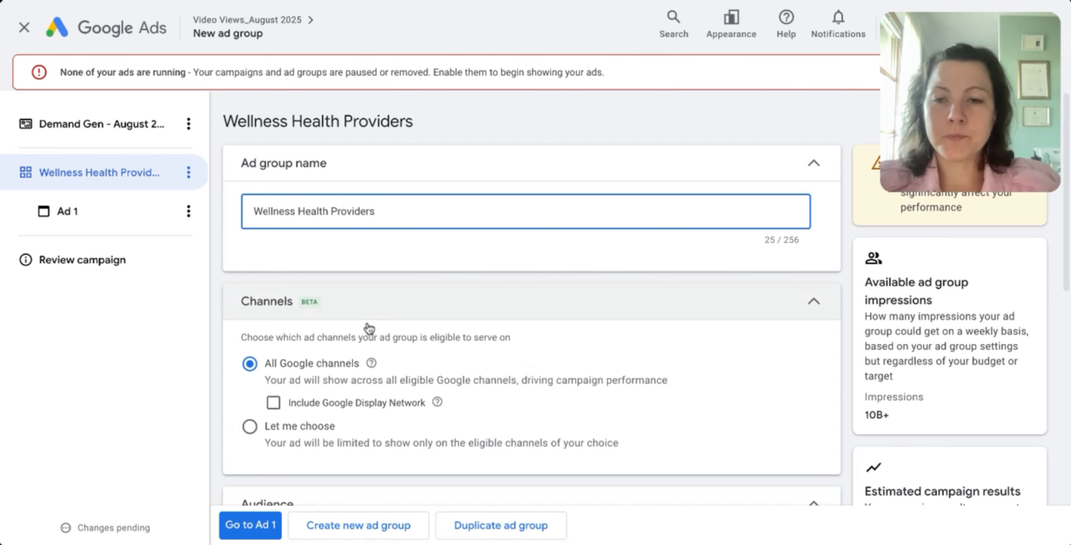
Choose the ad group's channels manually, keeping only YouTube in-stream and excluding YouTube in-feed, YouTube Shorts, Discover, Gmail and Google Display Network
scroll(371, 344, "down", 1)
scroll(371, 344, "down", 2)
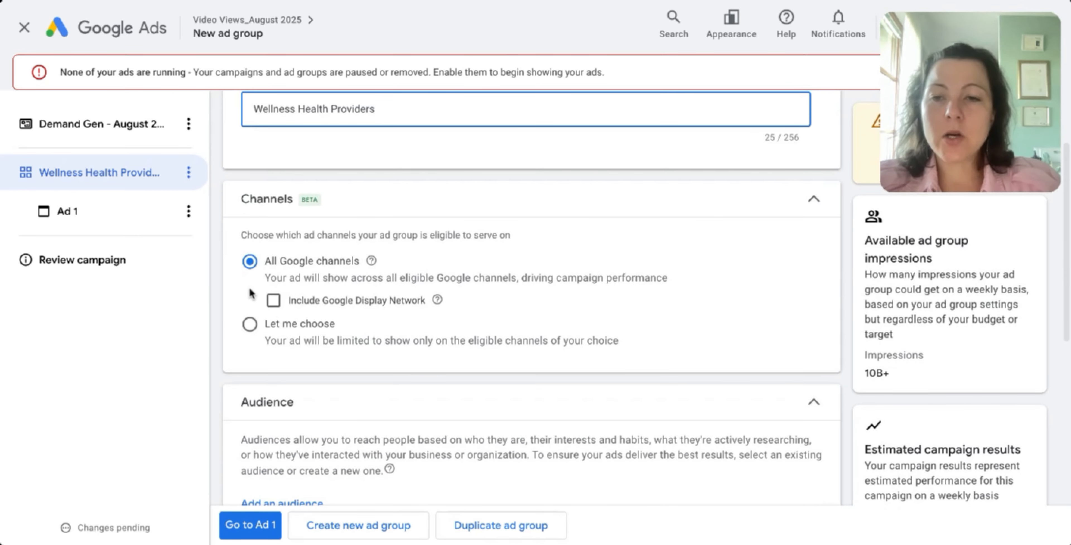
left_click(251, 326)
scroll(413, 369, "down", 3)
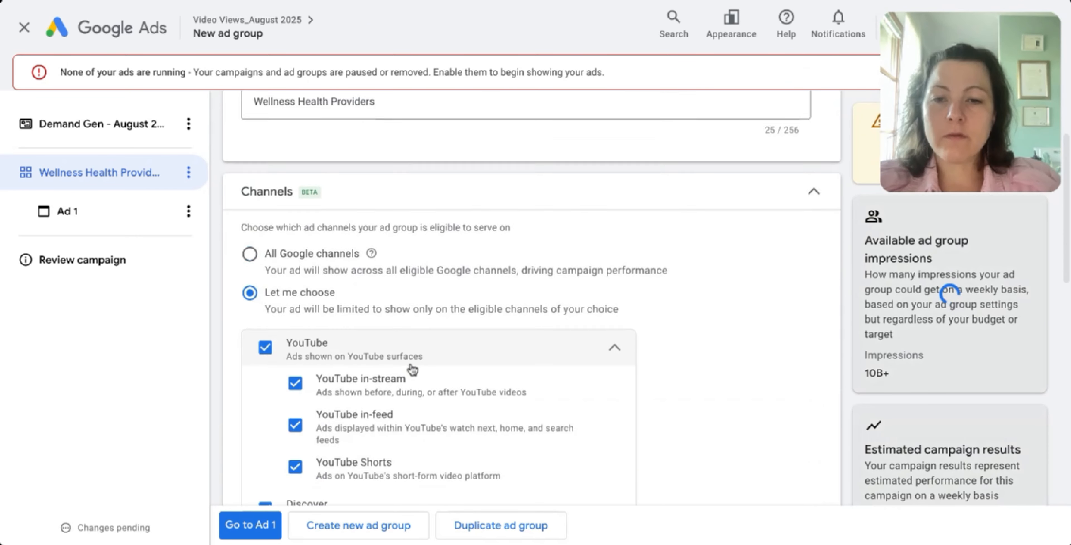
scroll(413, 369, "down", 2)
left_click(265, 323)
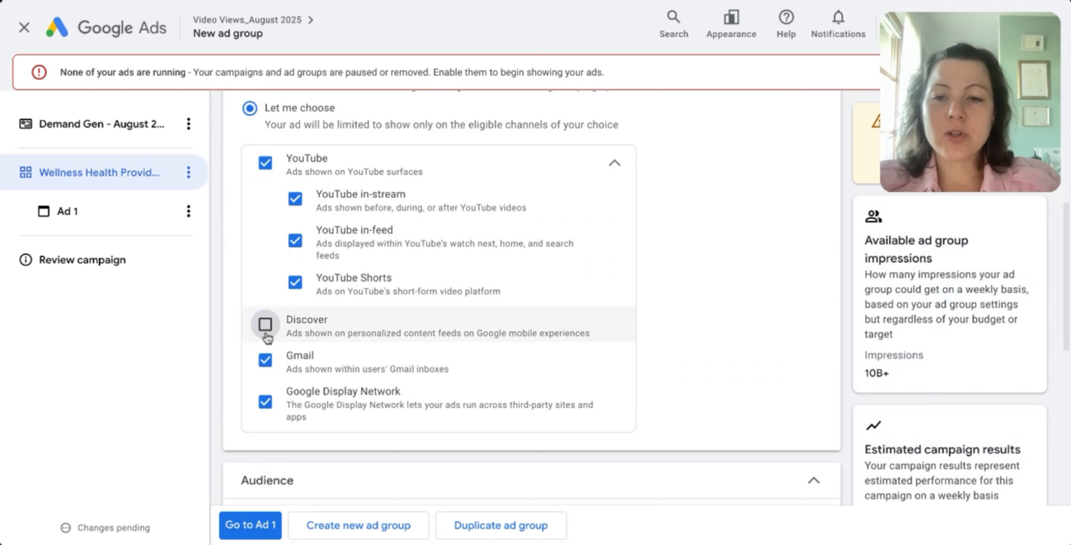
left_click(265, 358)
left_click(265, 401)
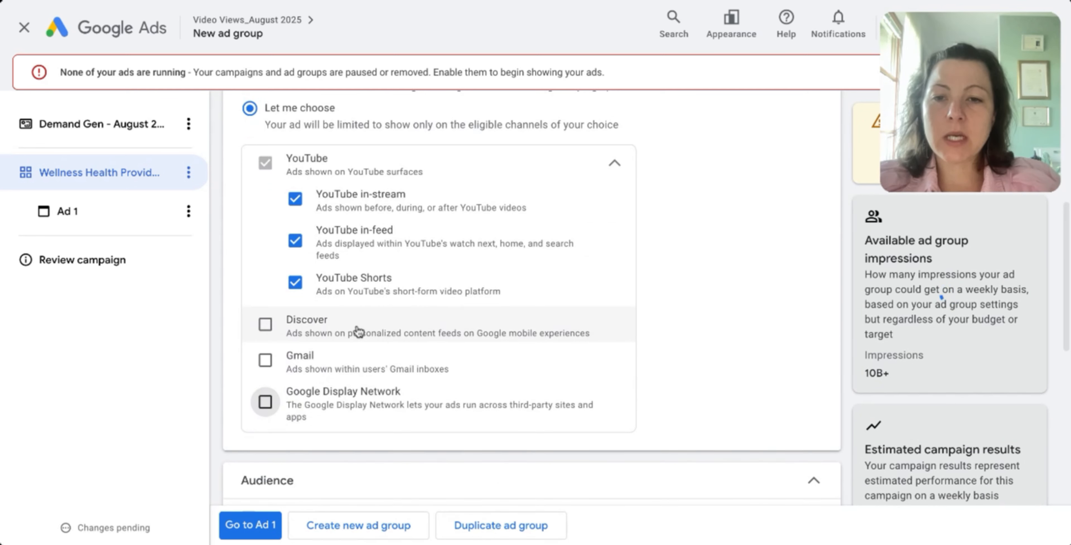
scroll(355, 331, "up", 2)
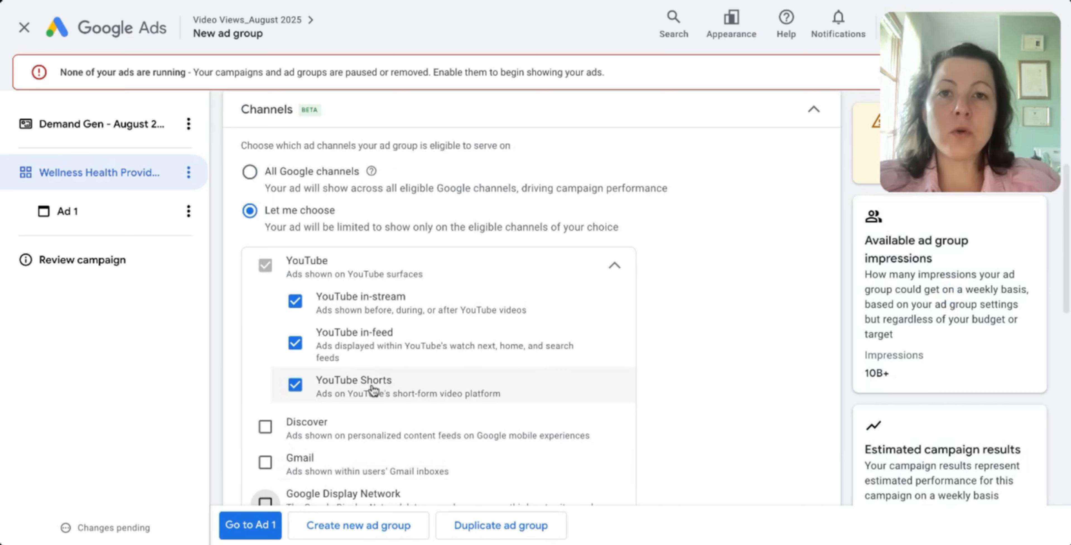
left_click(295, 385)
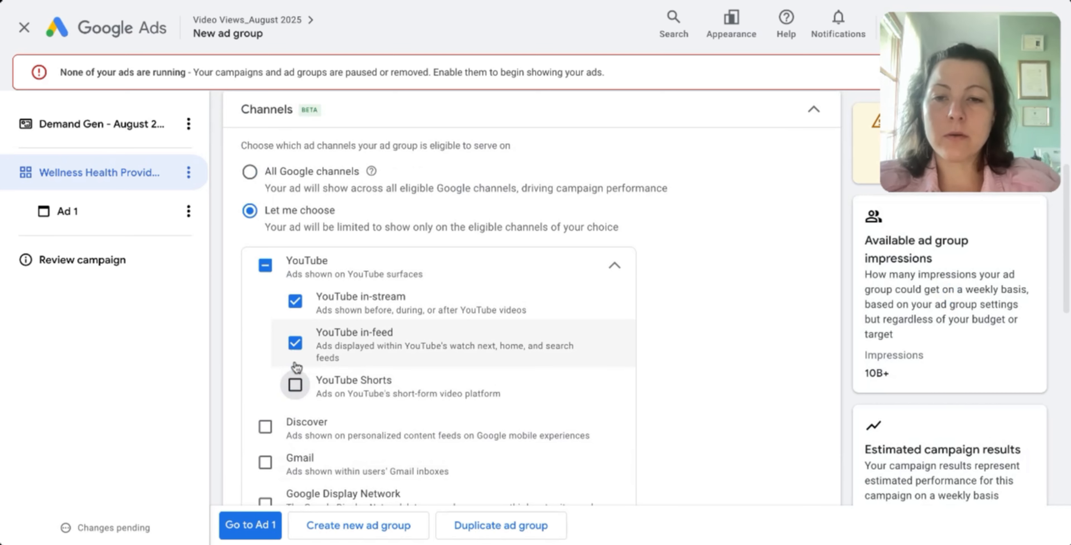
left_click(295, 343)
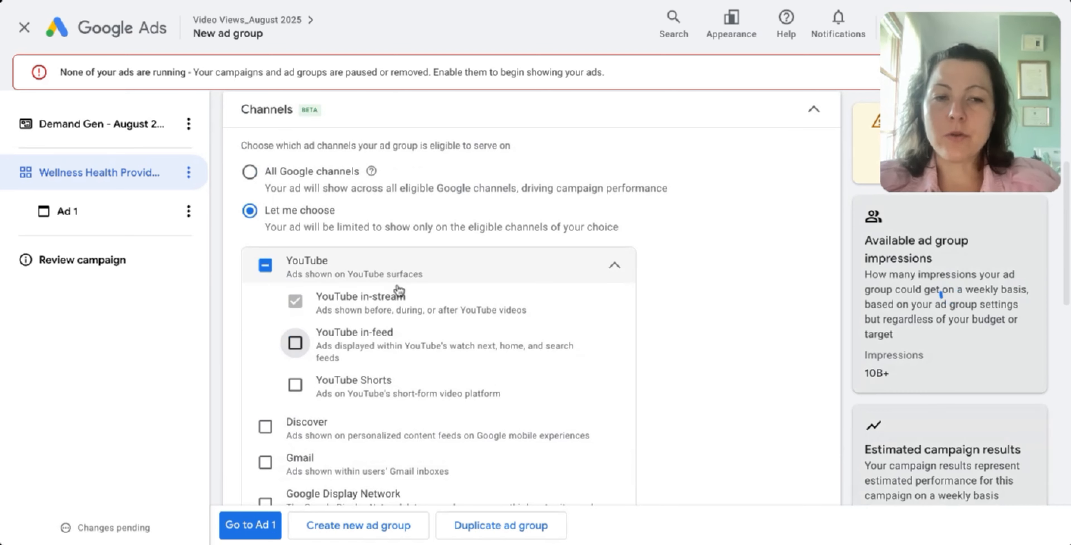
Turn off optimized targeting for the ad group
scroll(451, 328, "down", 10)
scroll(453, 329, "down", 4)
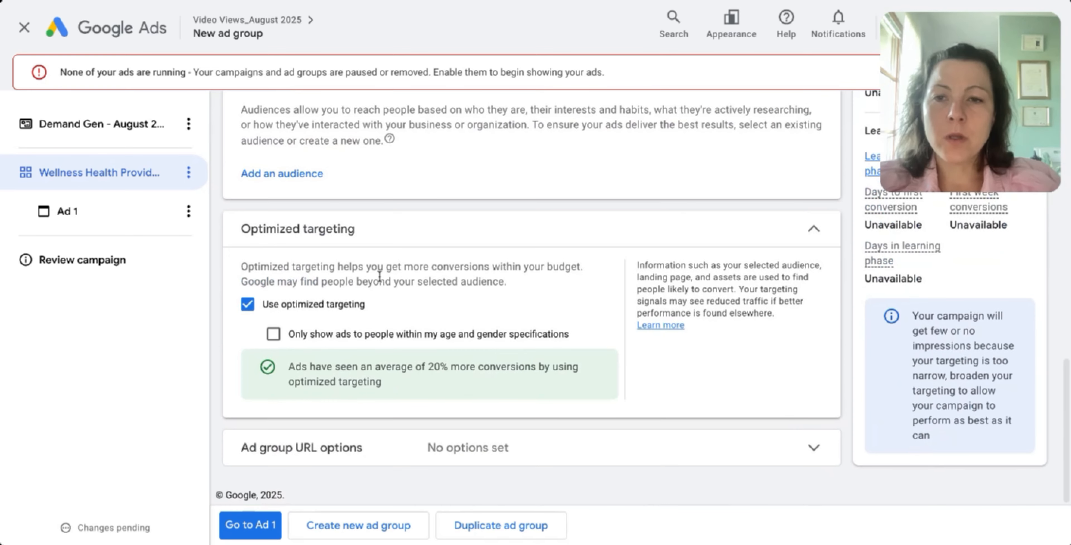
left_click(246, 303)
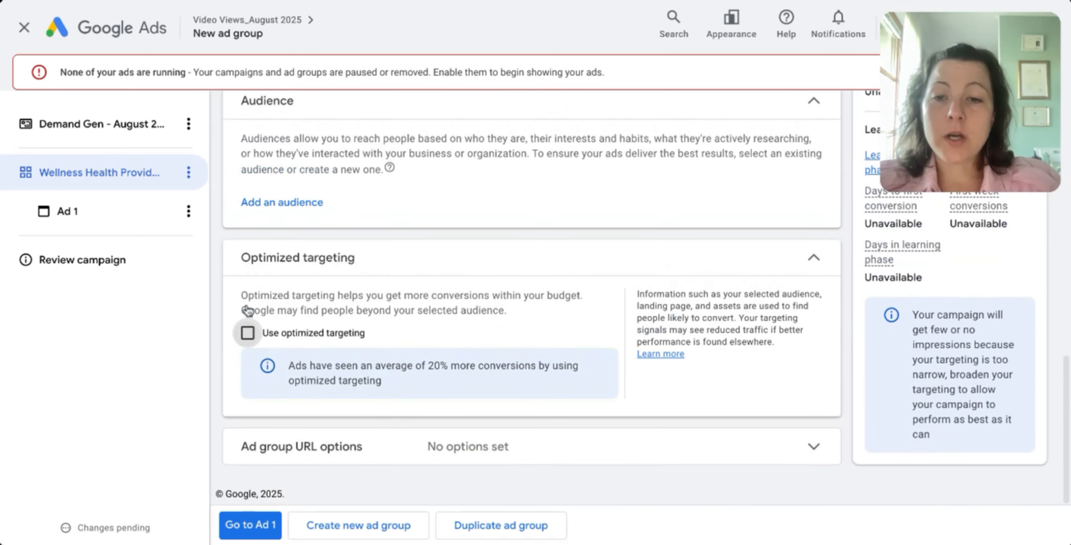
left_click(249, 334)
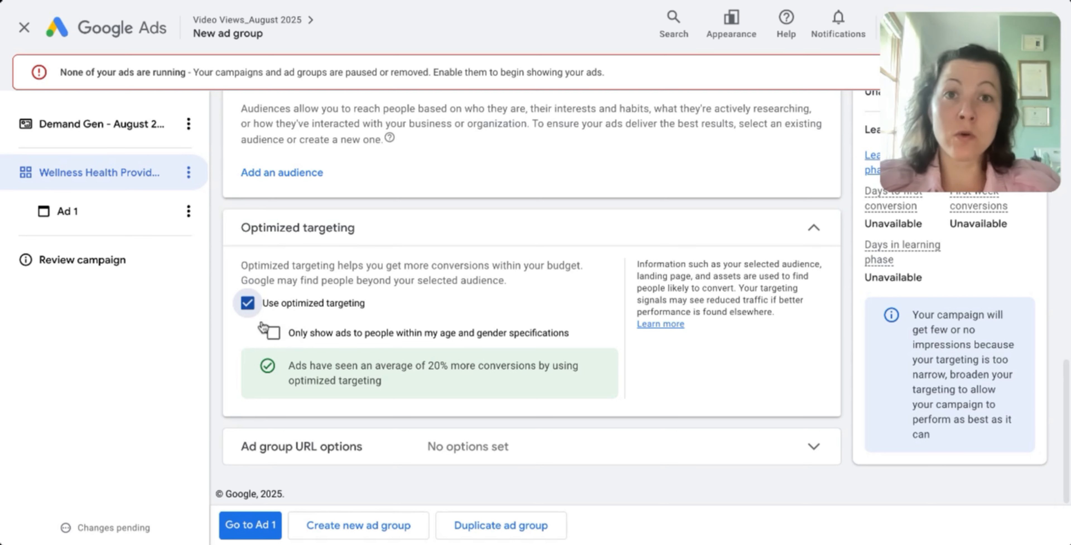
left_click(247, 303)
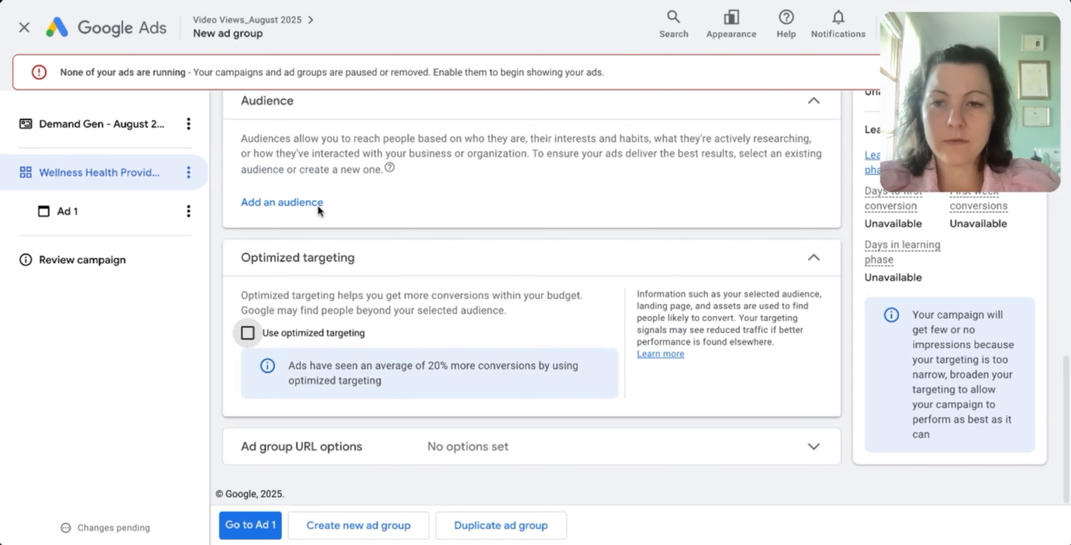
Start a new audience for the ad group and expand its interests and detailed demographics section
left_click(272, 201)
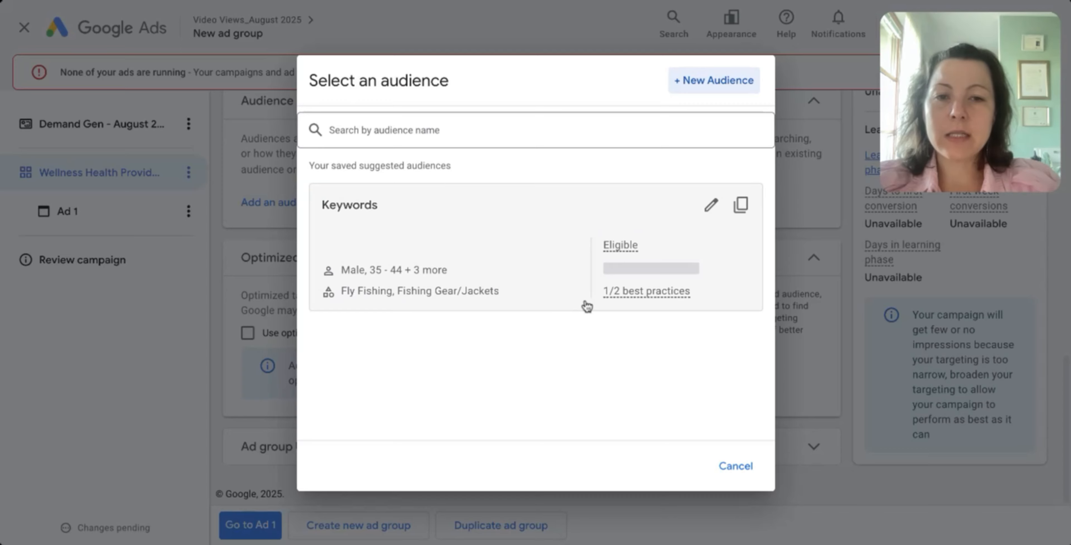
left_click(692, 82)
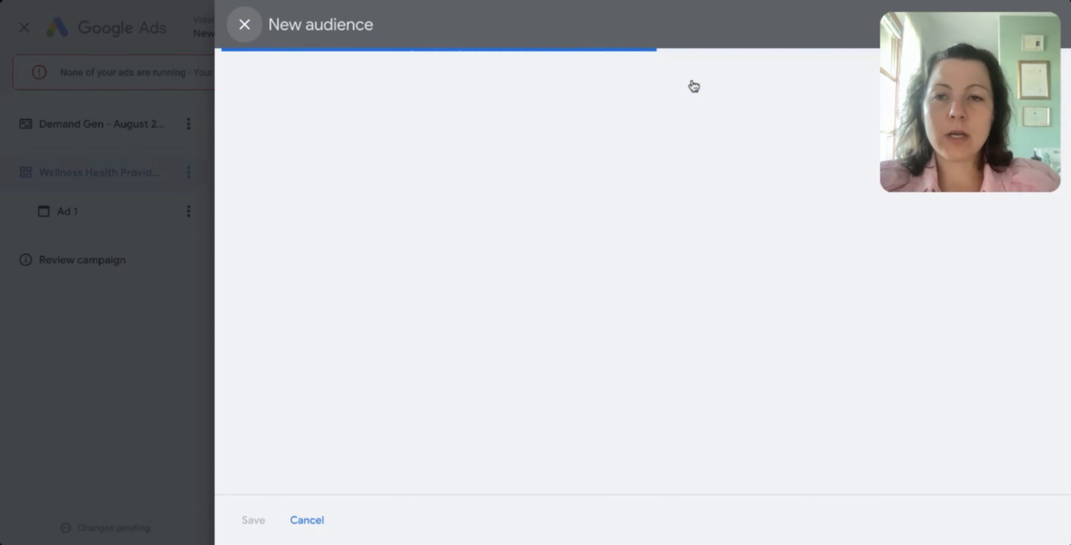
scroll(500, 429, "down", 2)
scroll(500, 428, "down", 5)
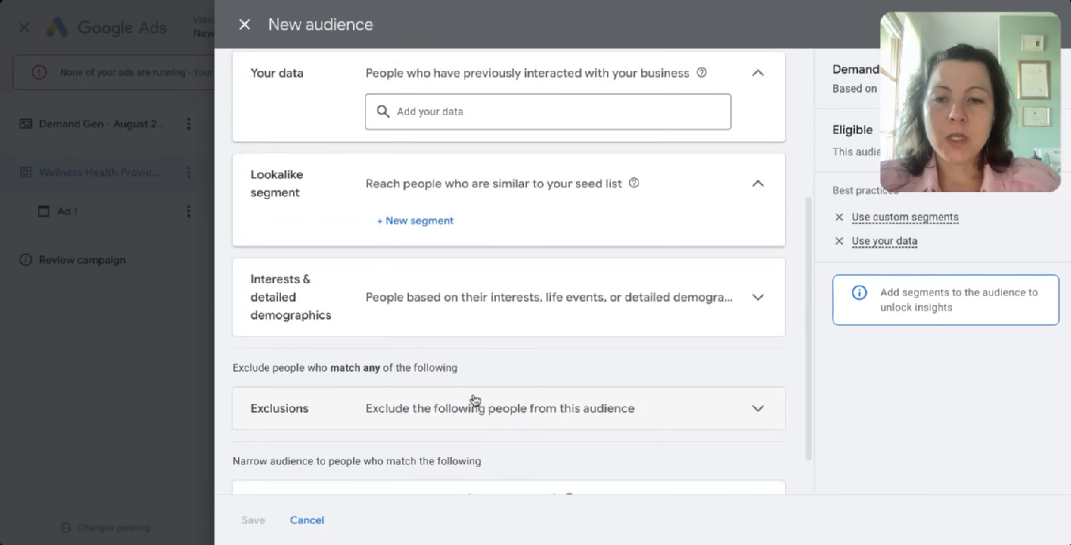
left_click(502, 244)
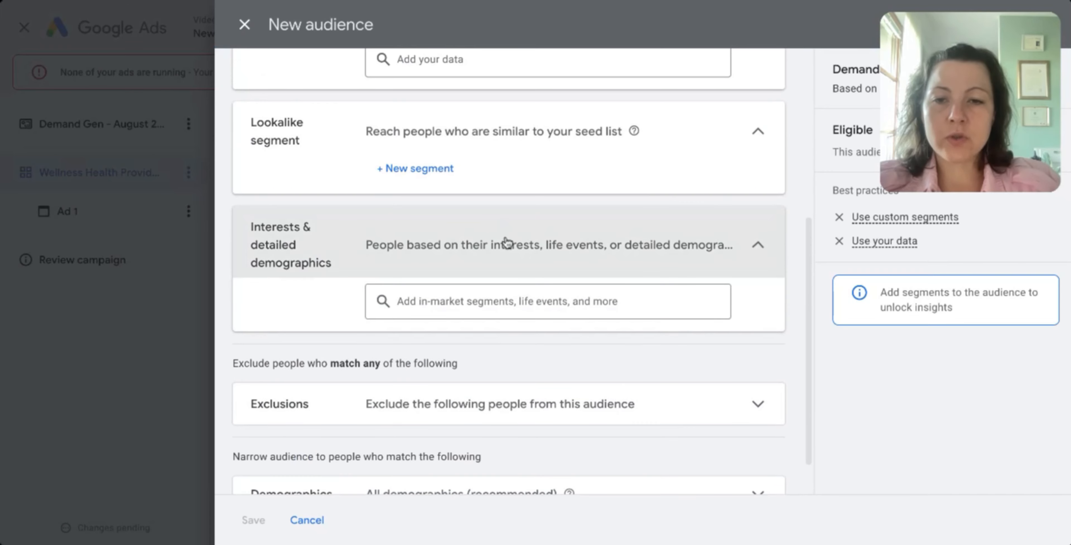
Expand the new audience's demographics and open the choices for the minimum age
scroll(507, 242, "down", 1)
left_click(468, 432)
scroll(506, 342, "down", 5)
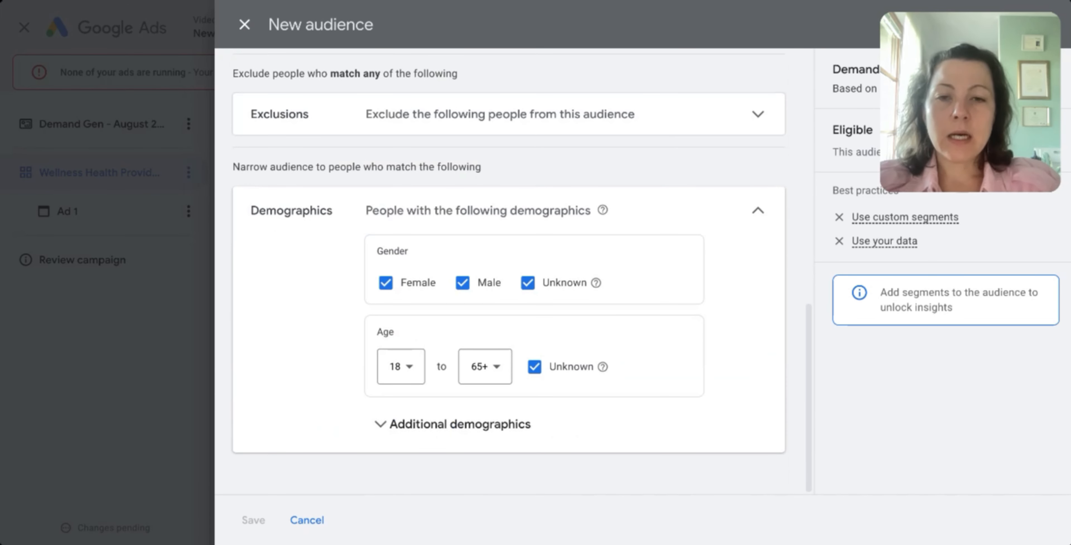
left_click(419, 374)
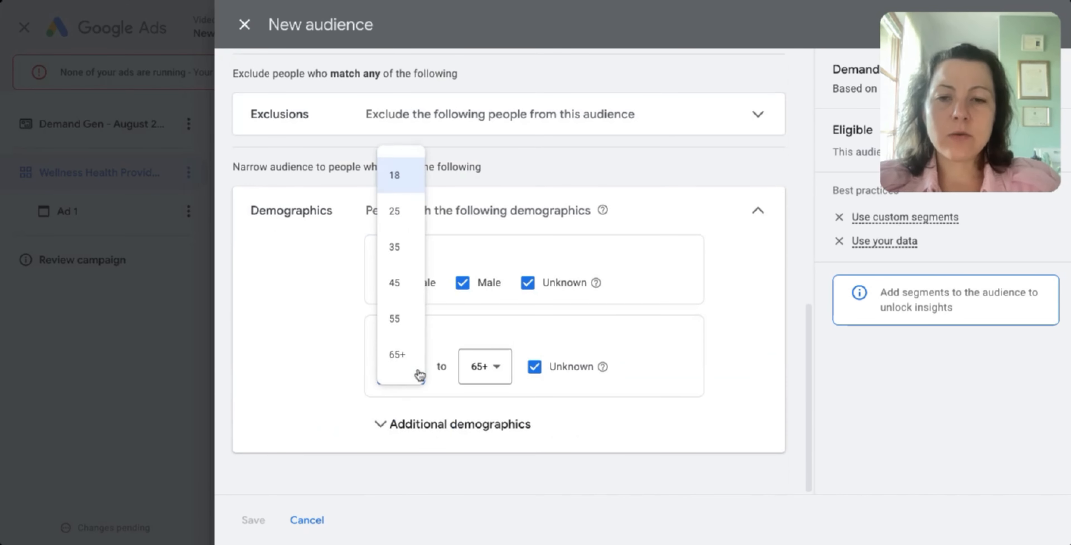
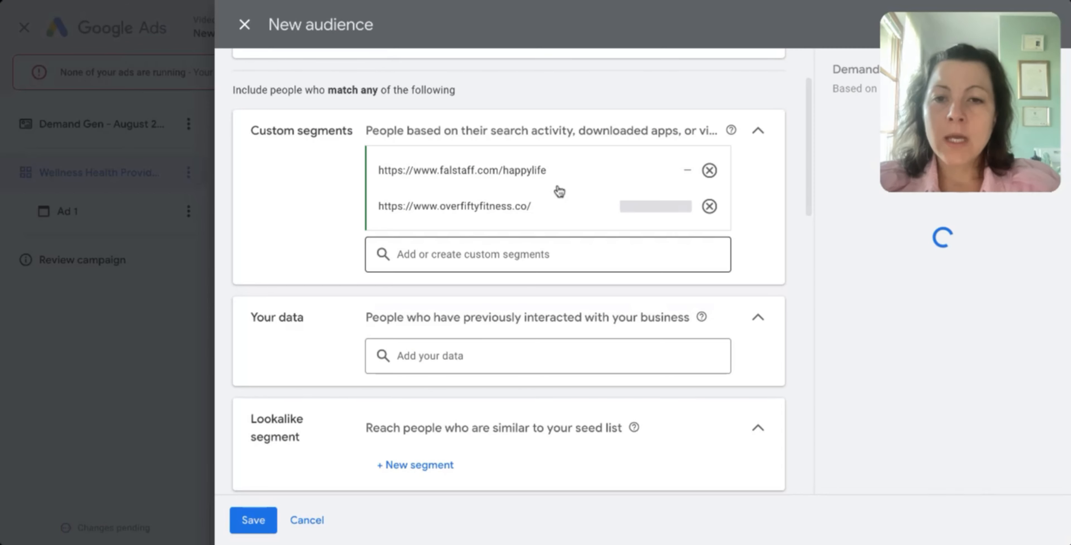
Review the custom segments and demographics of the Wellness & Health Magazines audience and save it to the ad group
mouse_move(605, 179)
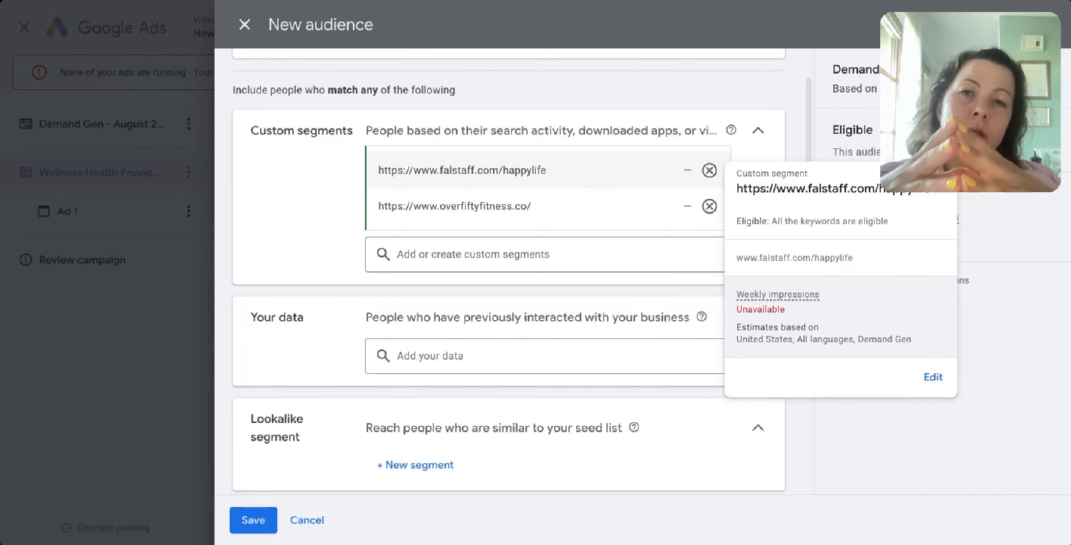
scroll(499, 250, "up", 2)
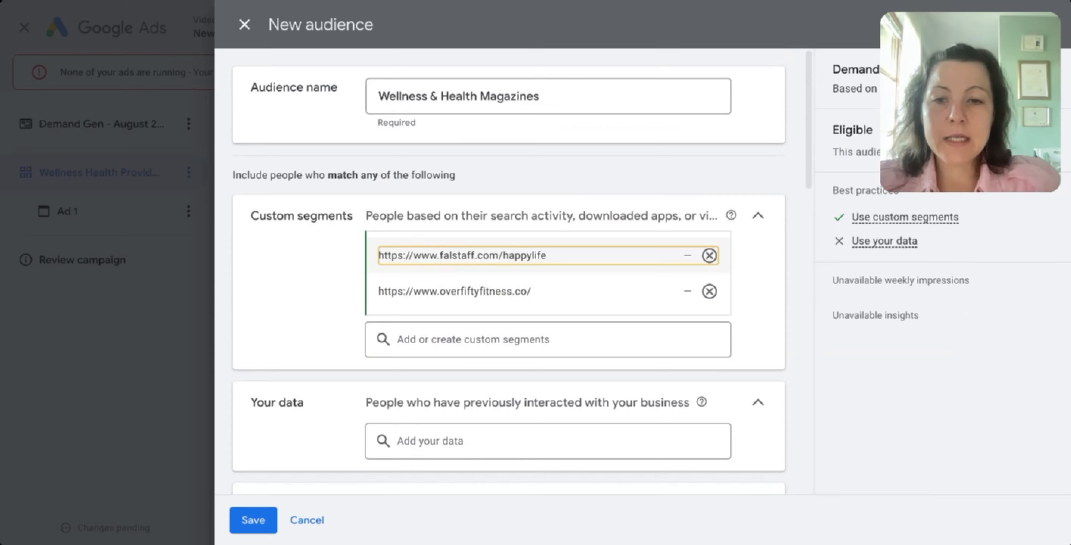
scroll(444, 323, "down", 8)
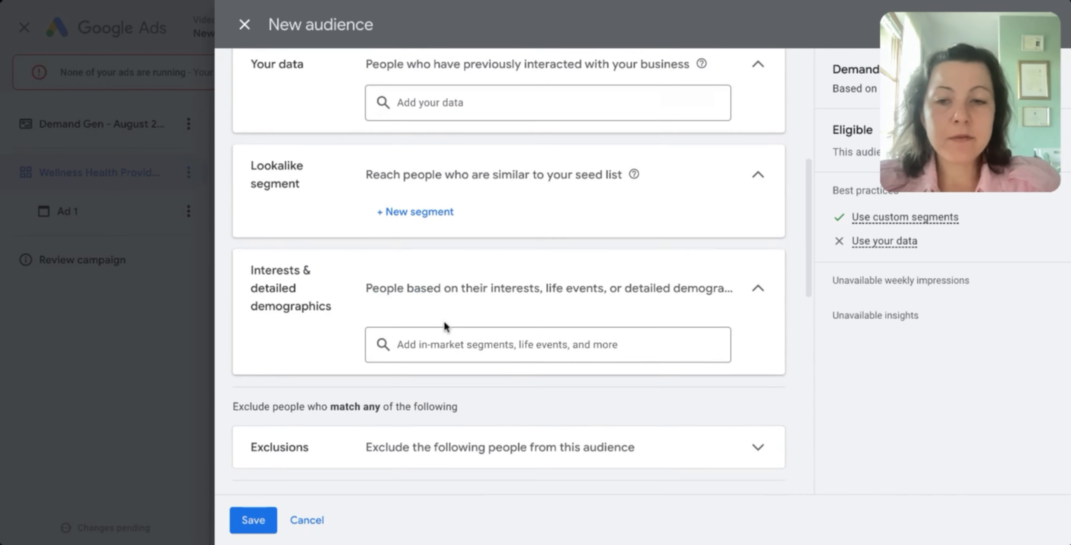
scroll(274, 472, "down", 4)
scroll(303, 378, "down", 5)
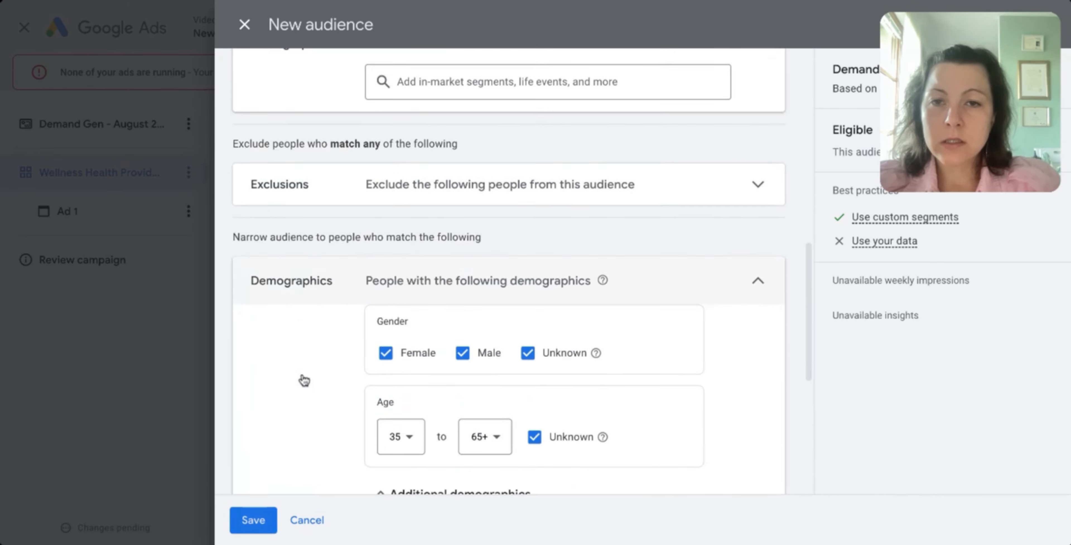
scroll(312, 489, "up", 6)
left_click(478, 235)
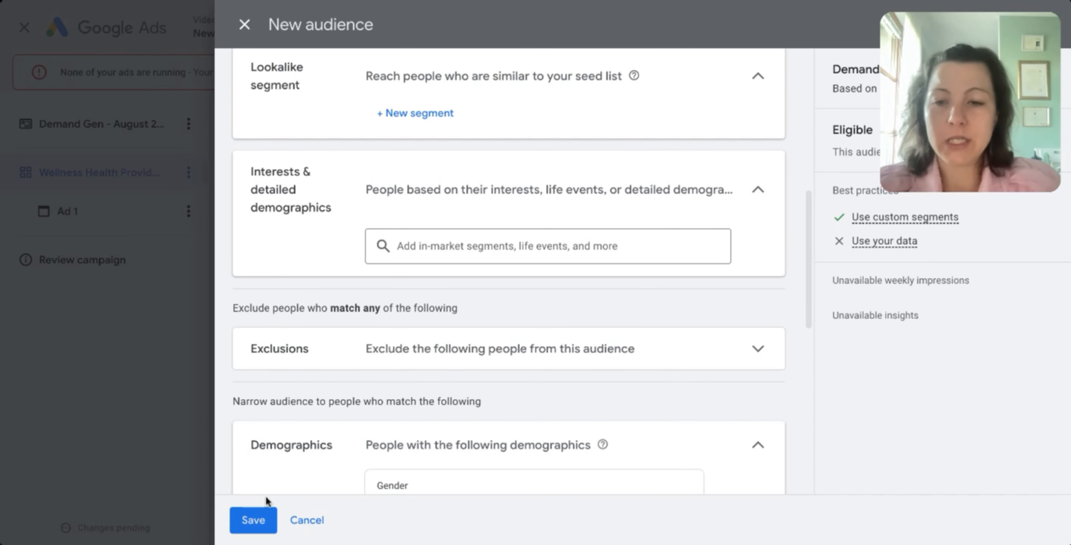
left_click(254, 523)
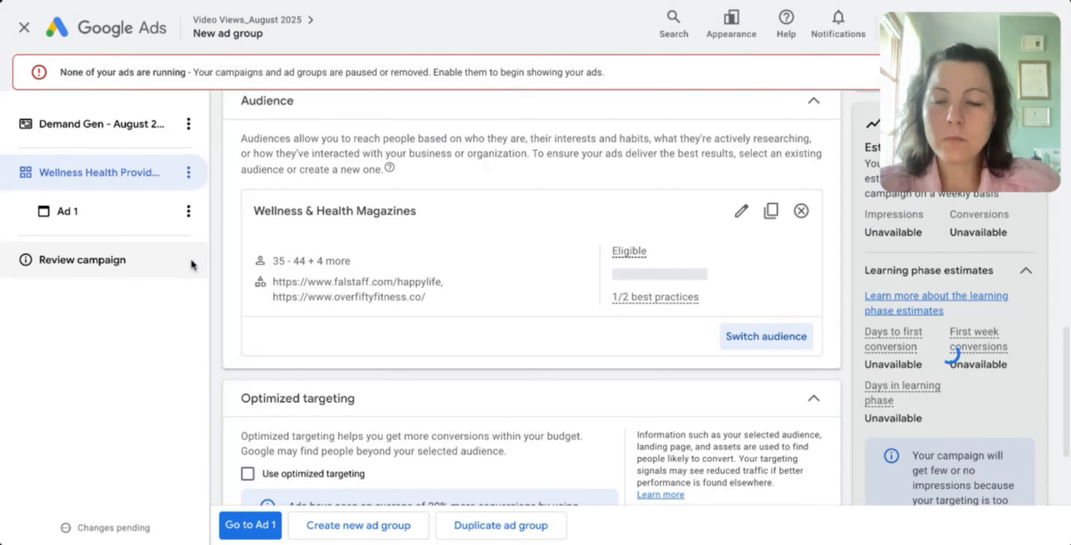
Check the ad group's settings, continue to Ad 1 and set its type to Video ad
scroll(482, 309, "down", 5)
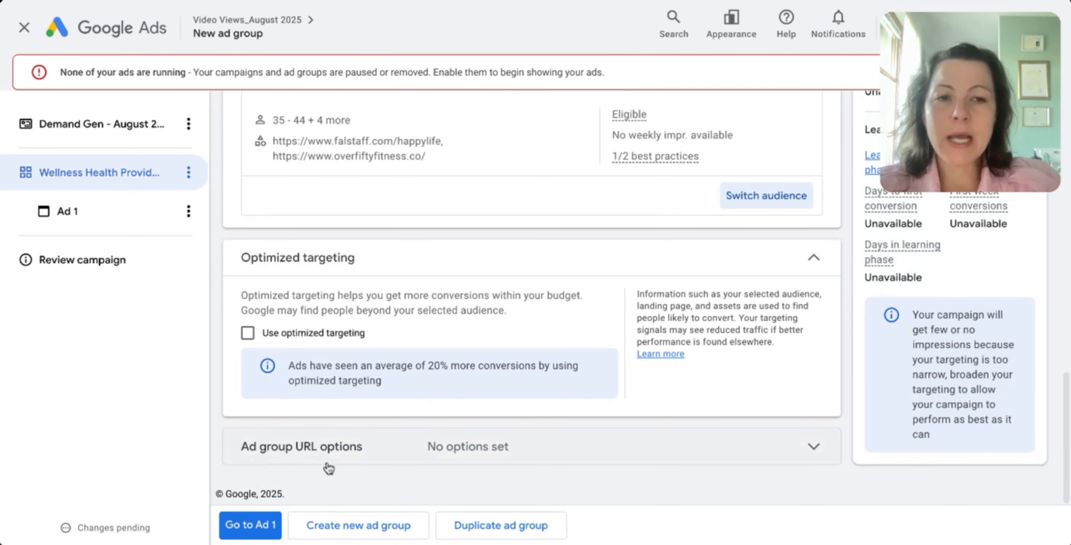
scroll(590, 332, "up", 15)
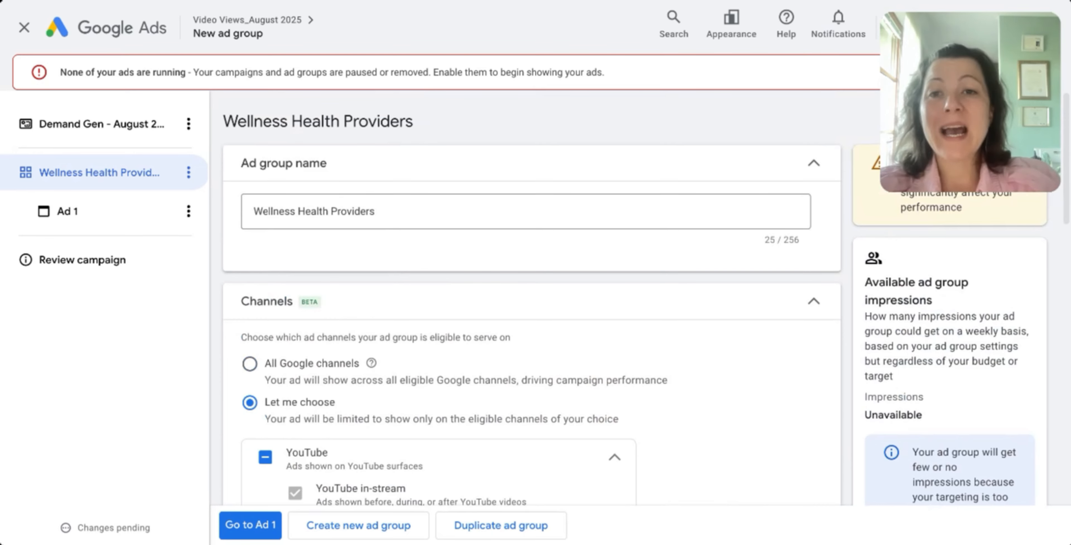
scroll(531, 297, "down", 15)
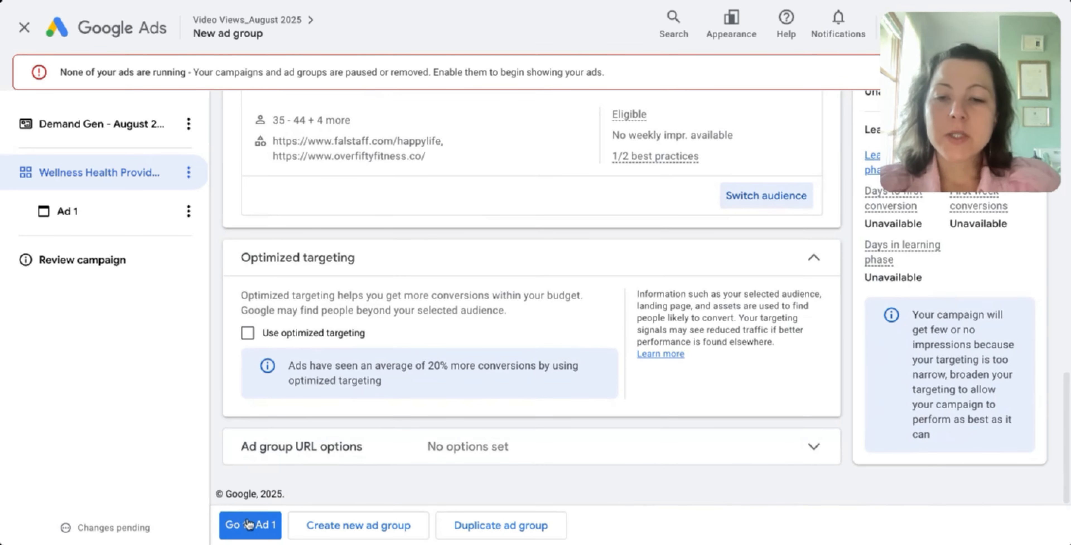
left_click(250, 524)
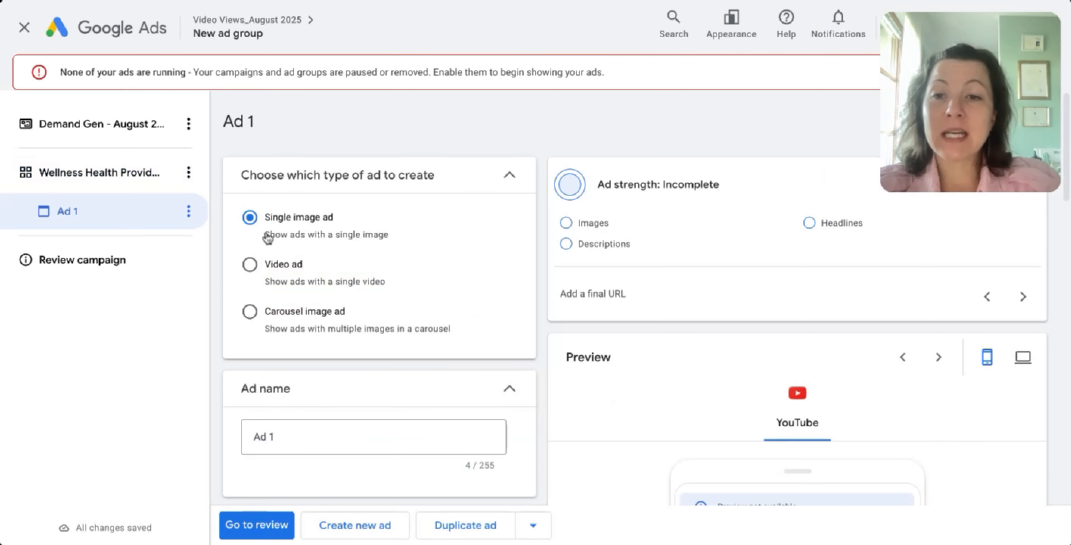
left_click_drag(266, 215, 466, 330)
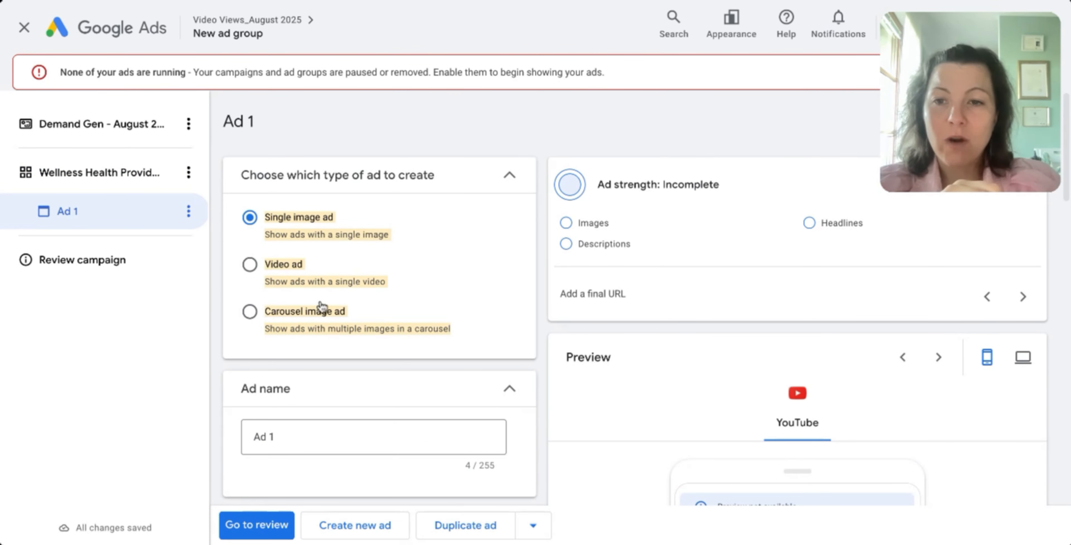
left_click(250, 266)
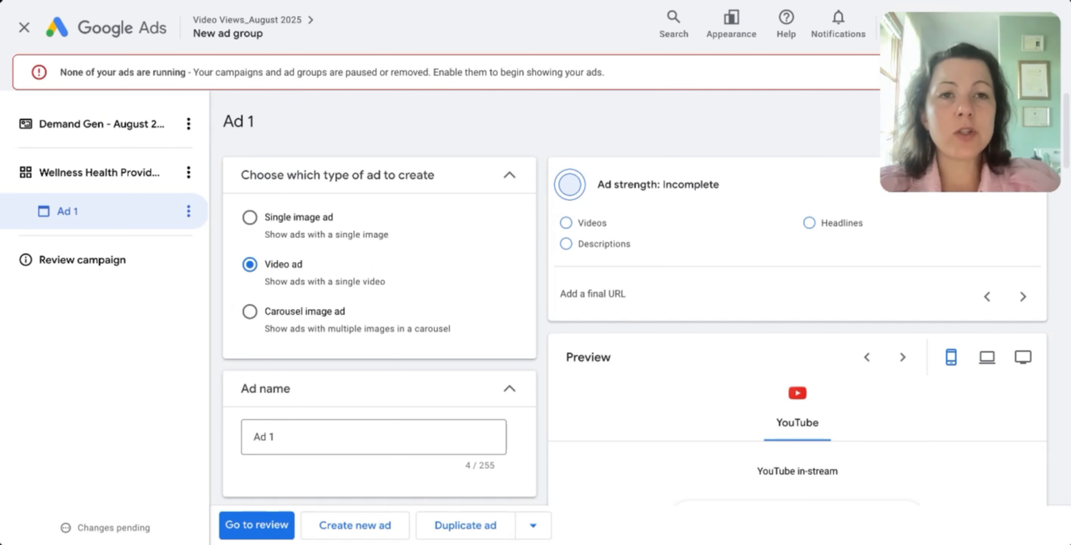
scroll(322, 263, "down", 5)
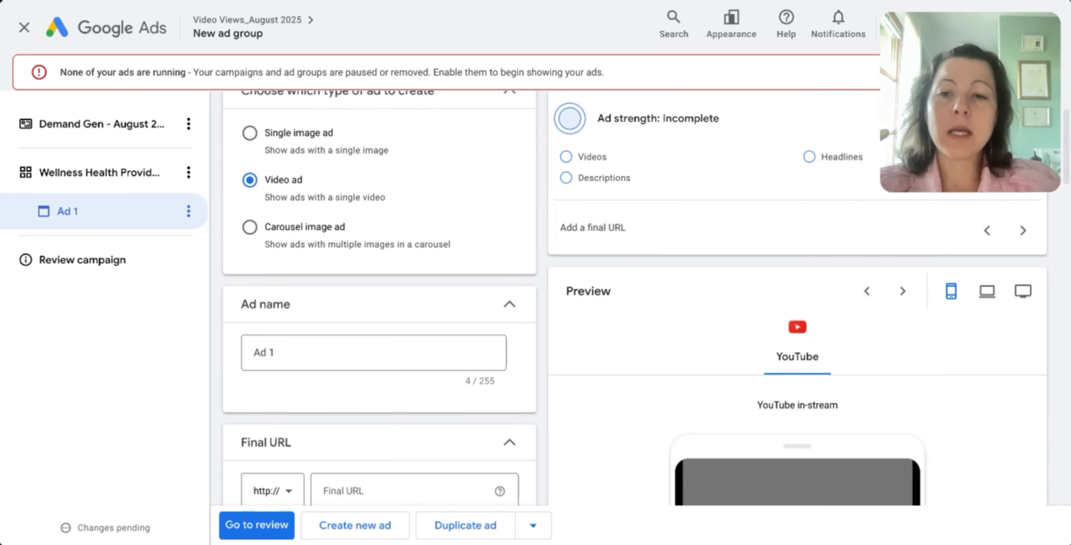
left_click(292, 250)
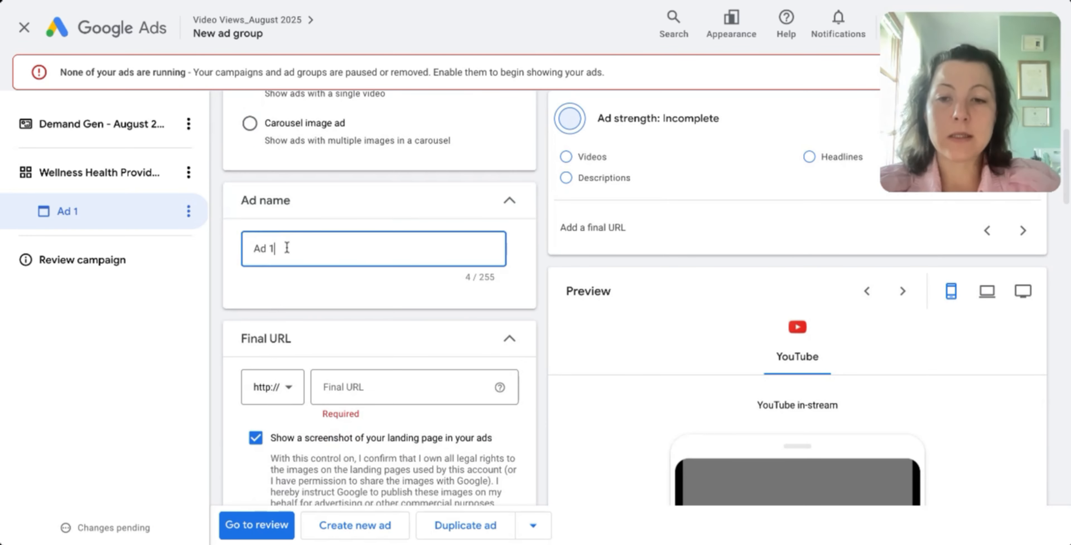
scroll(411, 427, "down", 3)
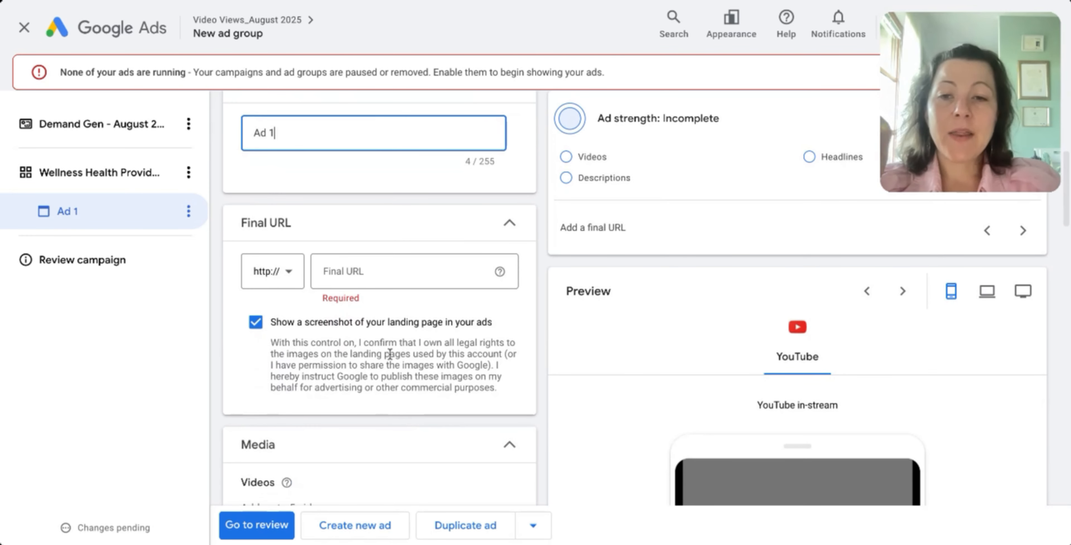
left_click(289, 274)
left_click(274, 333)
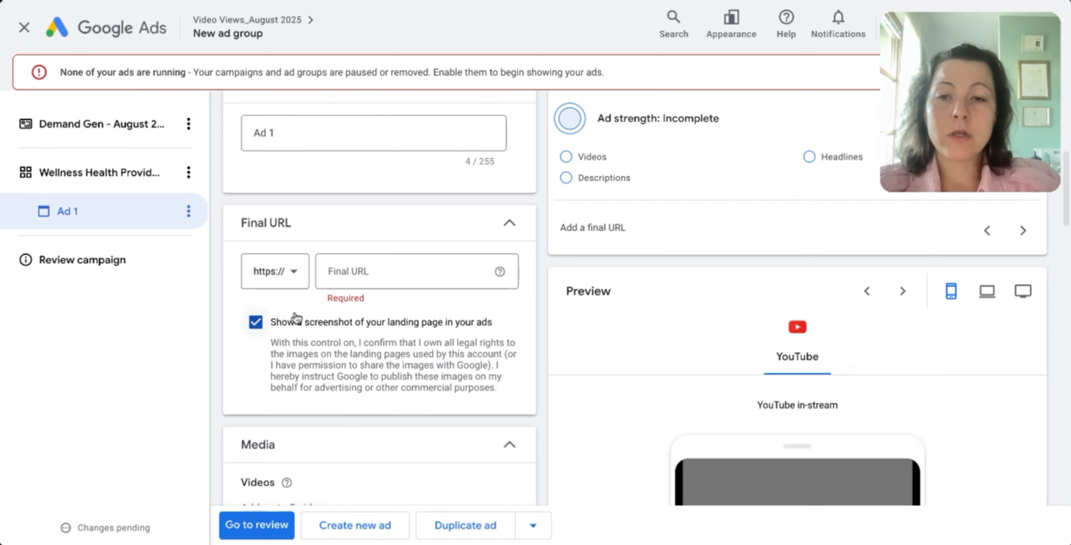
left_click(388, 273)
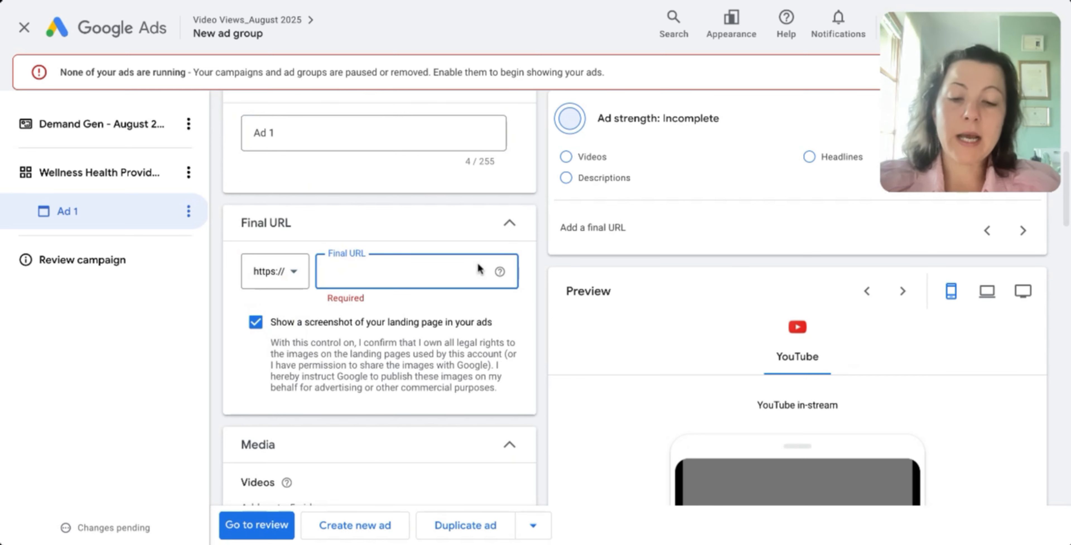
left_click(710, 1)
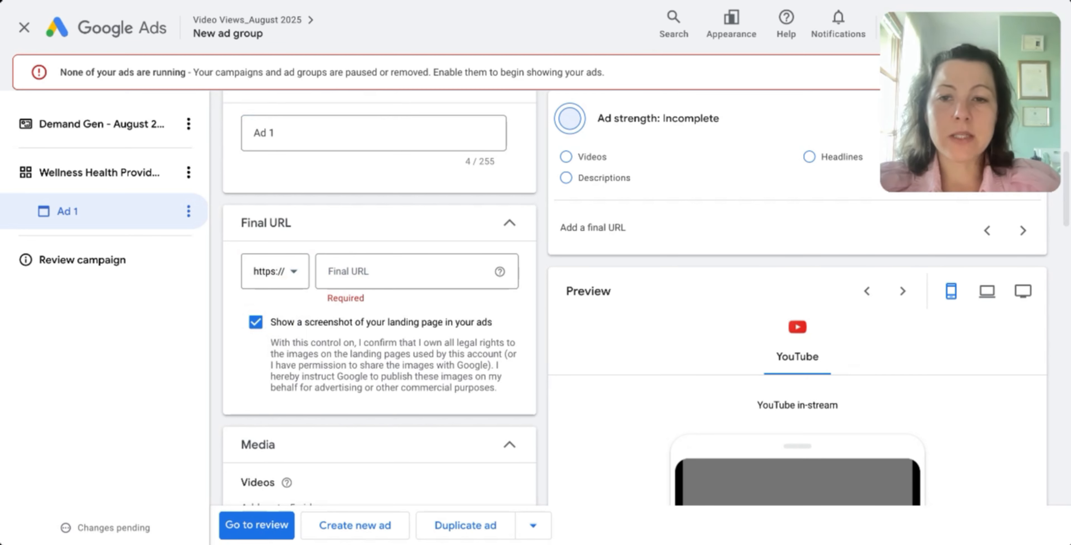
left_click(426, 281)
key("ctrl+v")
scroll(416, 381, "down", 5)
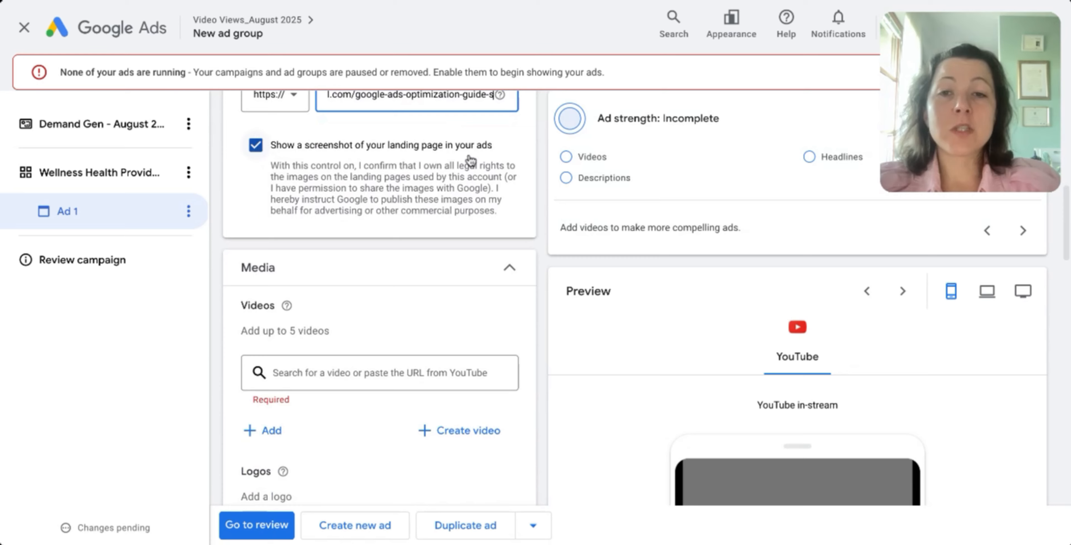
Examine Ad 1's media section, covering the videos, logos and video enhancement options
scroll(643, 300, "down", 6)
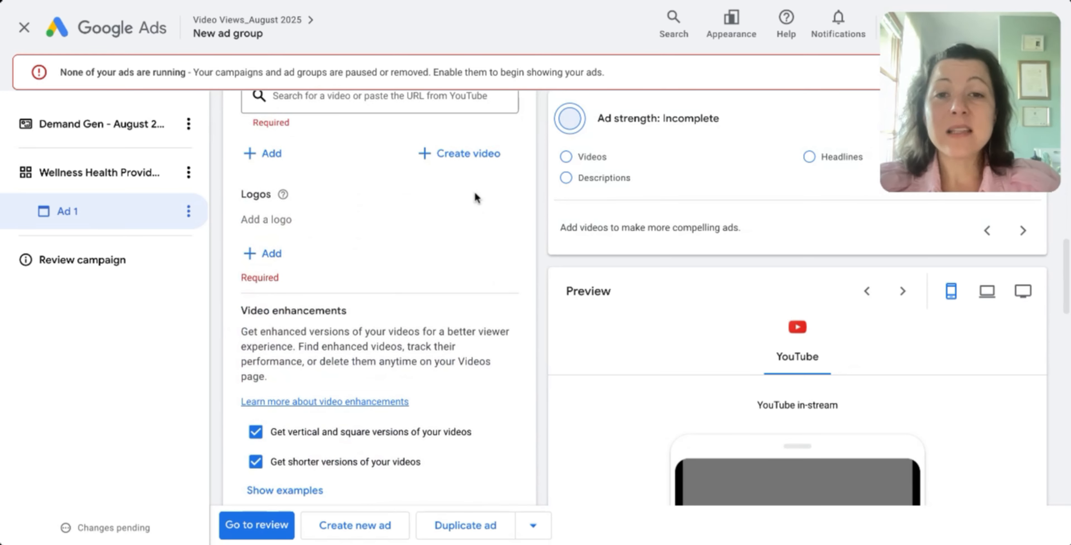
scroll(476, 199, "up", 7)
scroll(477, 202, "down", 2)
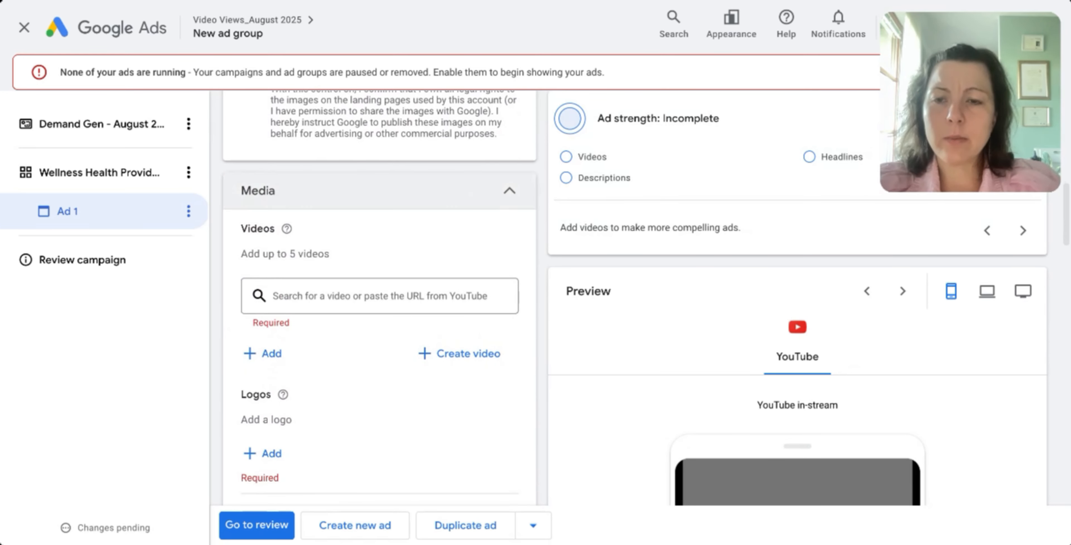
scroll(477, 198, "down", 2)
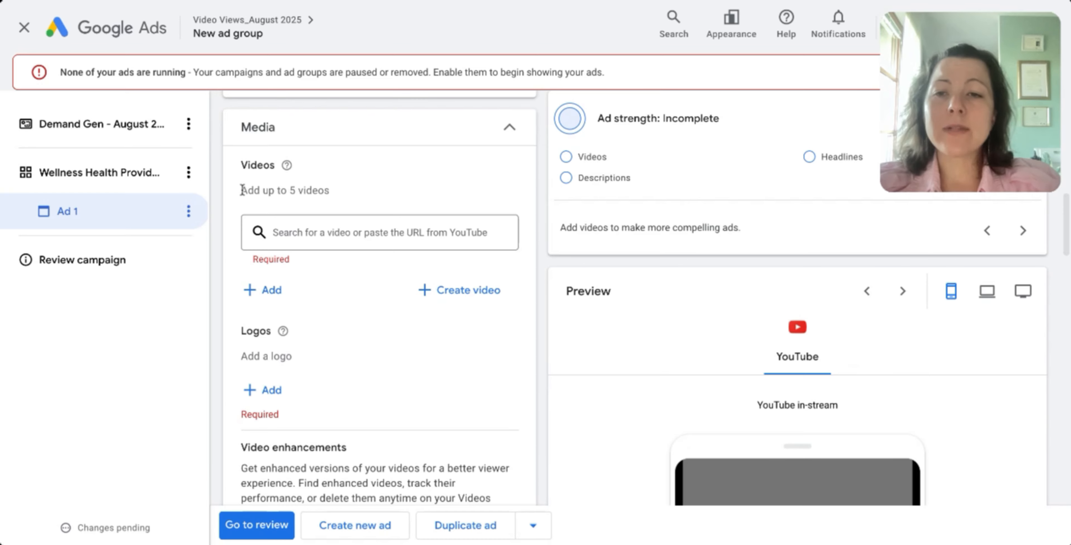
left_click_drag(241, 190, 342, 198)
scroll(343, 198, "up", 10)
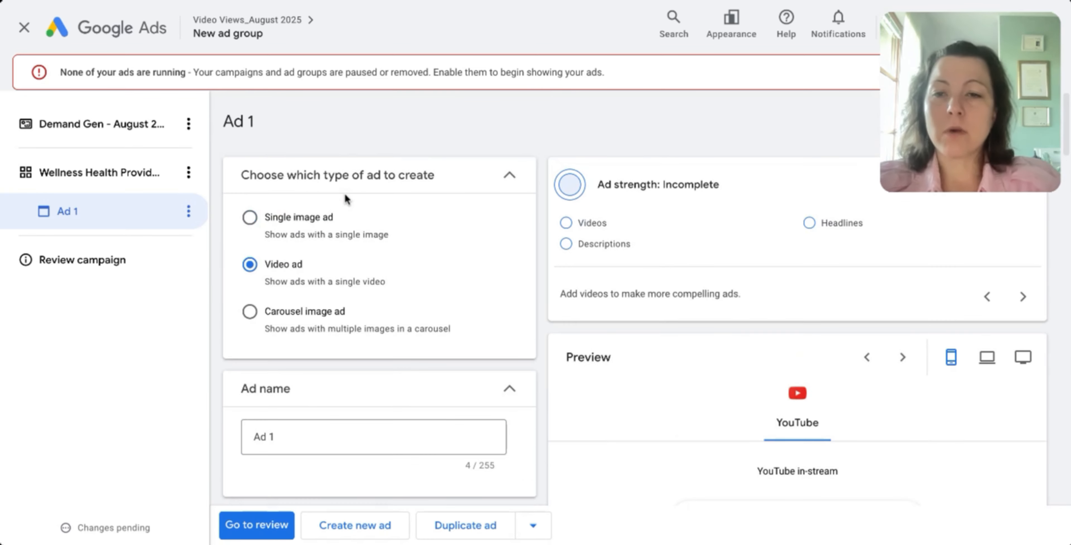
scroll(346, 199, "down", 10)
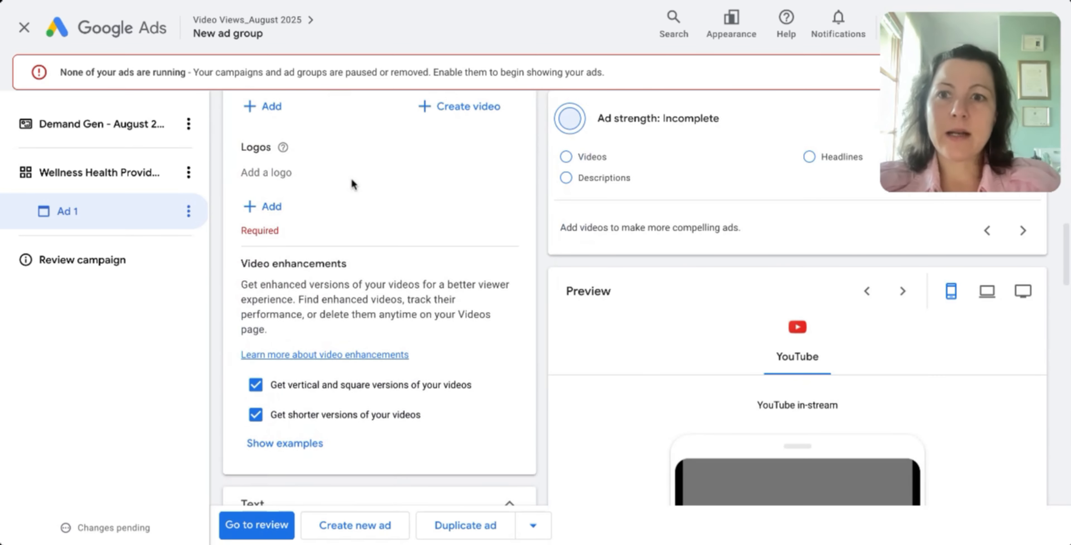
scroll(353, 185, "up", 5)
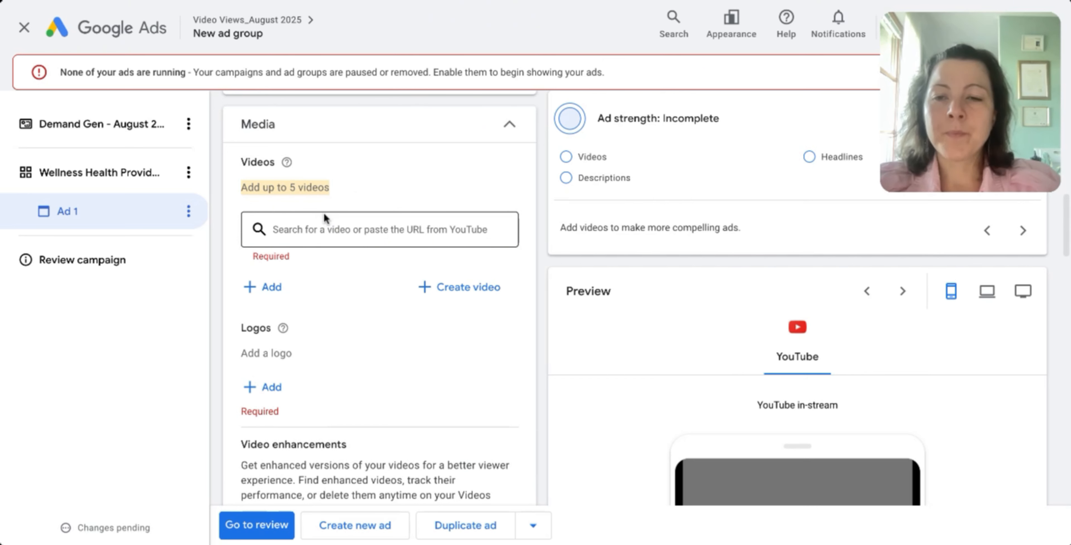
left_click(308, 230)
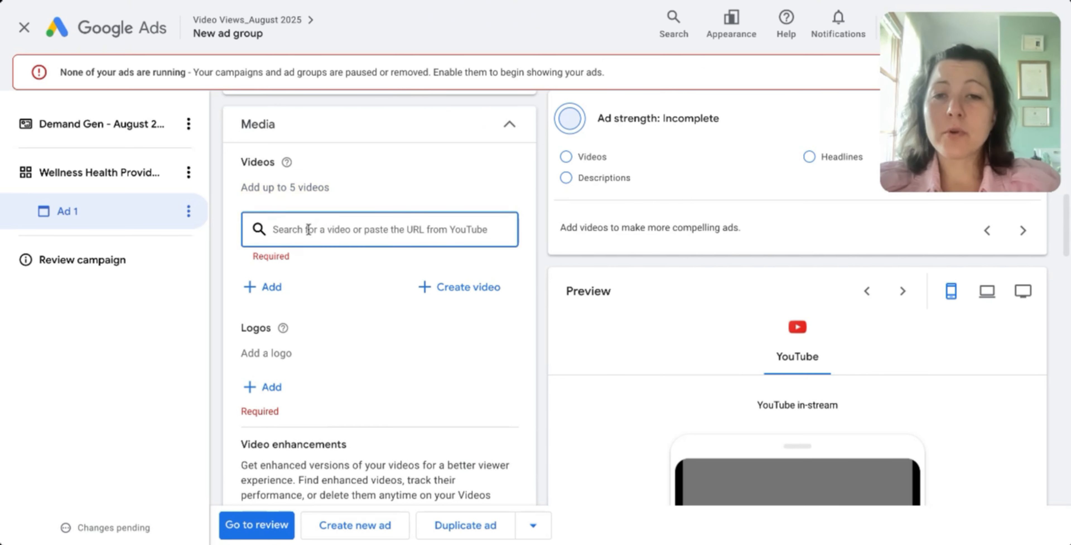
scroll(308, 229, "down", 1)
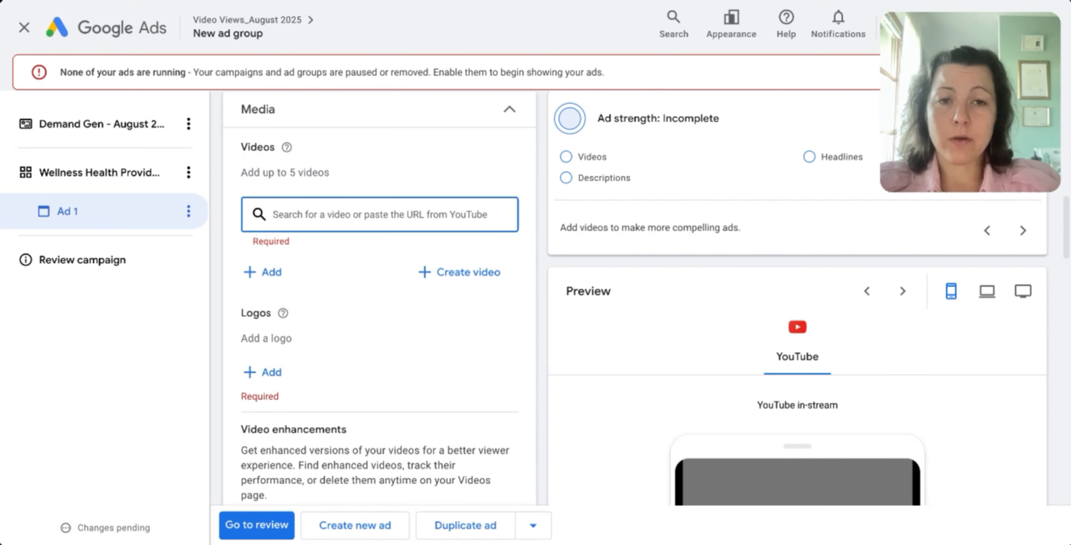
scroll(379, 297, "down", 4)
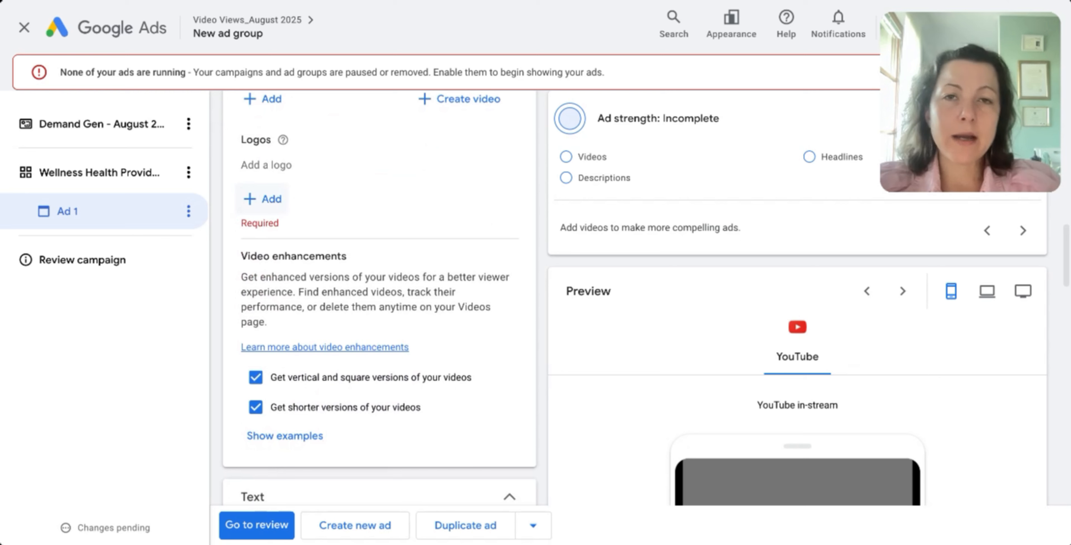
Turn off the Ad 1 video enhancements for vertical and square versions and for shorter versions of the videos
scroll(270, 237, "down", 5)
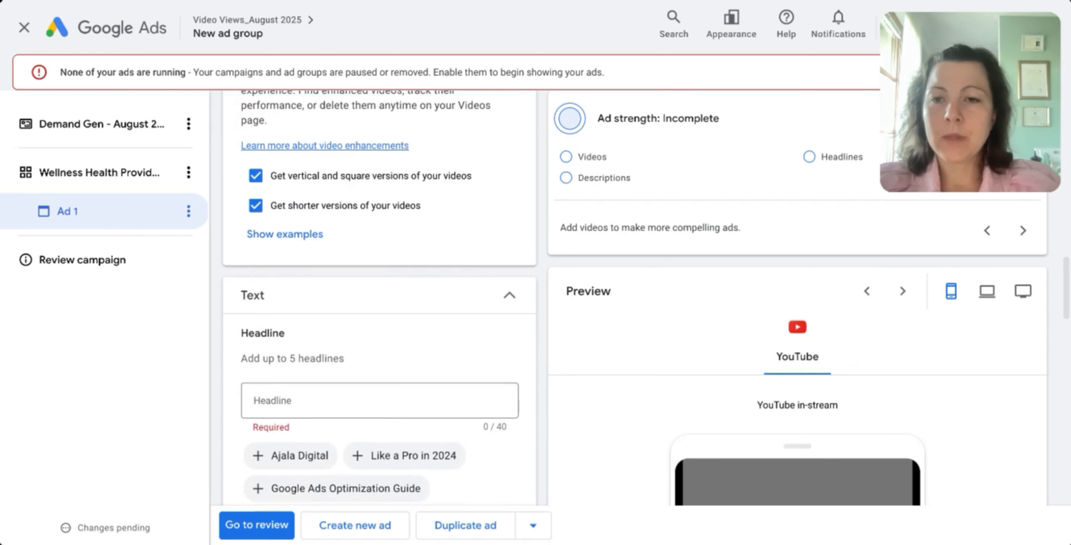
left_click(255, 167)
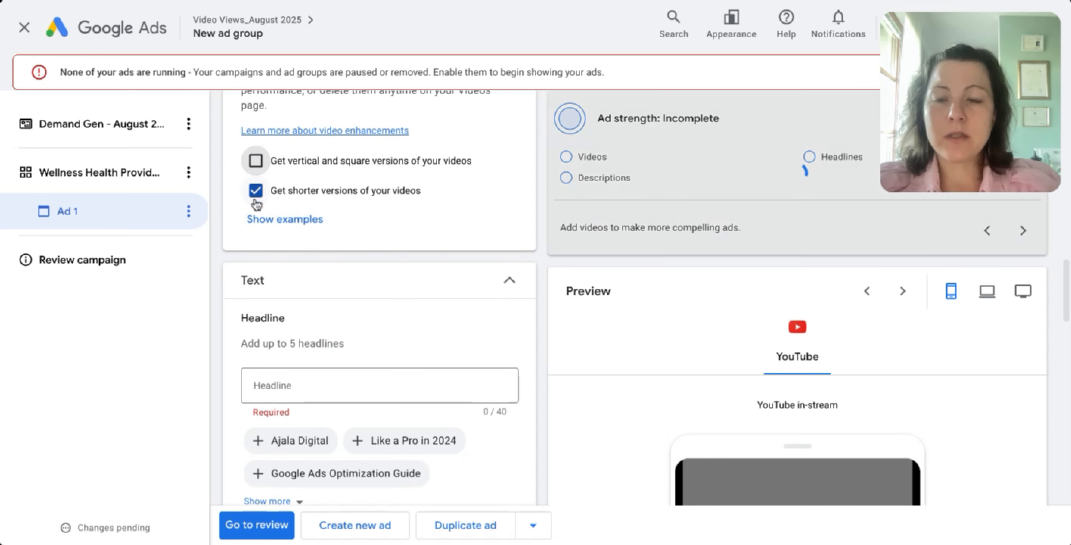
left_click(256, 190)
Examine Ad 1's text section, covering the allowed headlines, long headlines and descriptions and their suggestions
scroll(284, 170, "down", 5)
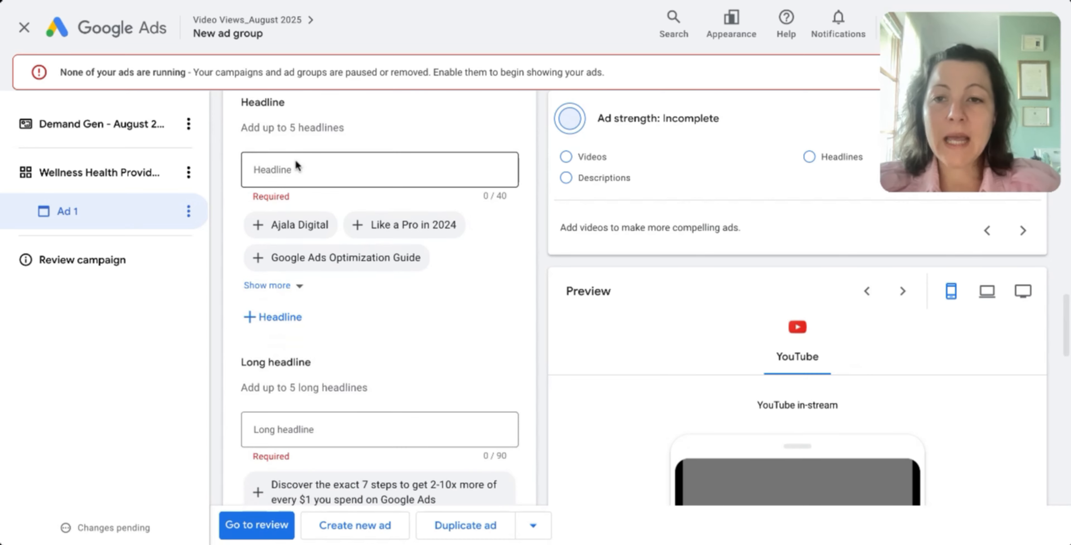
left_click_drag(240, 127, 439, 155)
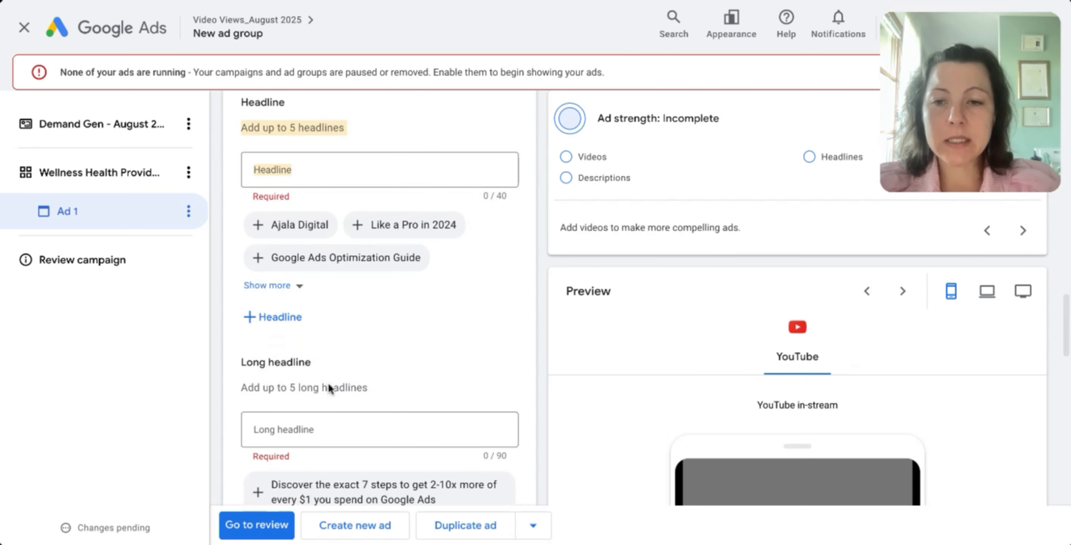
scroll(328, 386, "down", 2)
left_click_drag(250, 298, 421, 311)
scroll(421, 312, "down", 8)
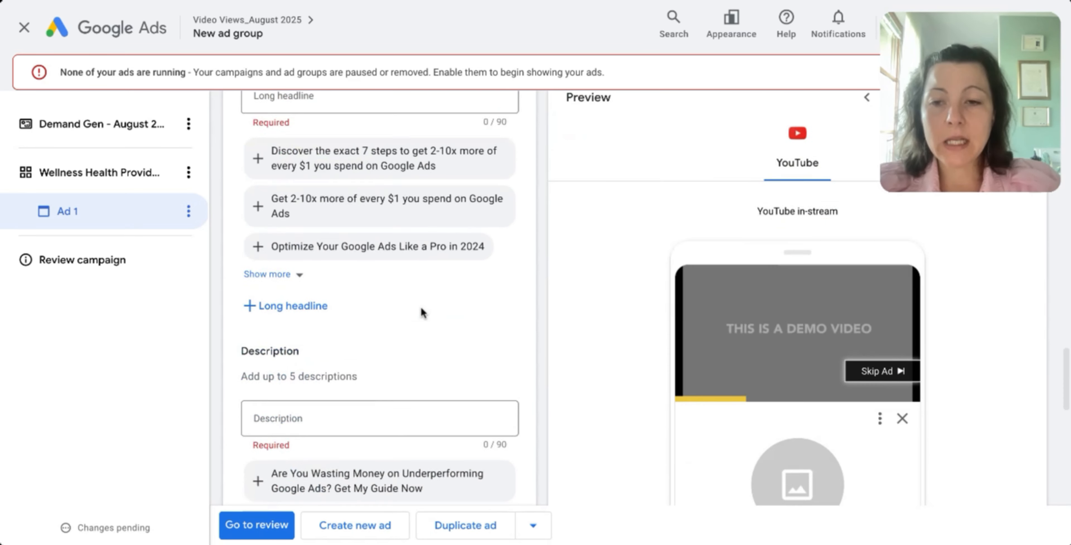
left_click_drag(237, 258, 411, 262)
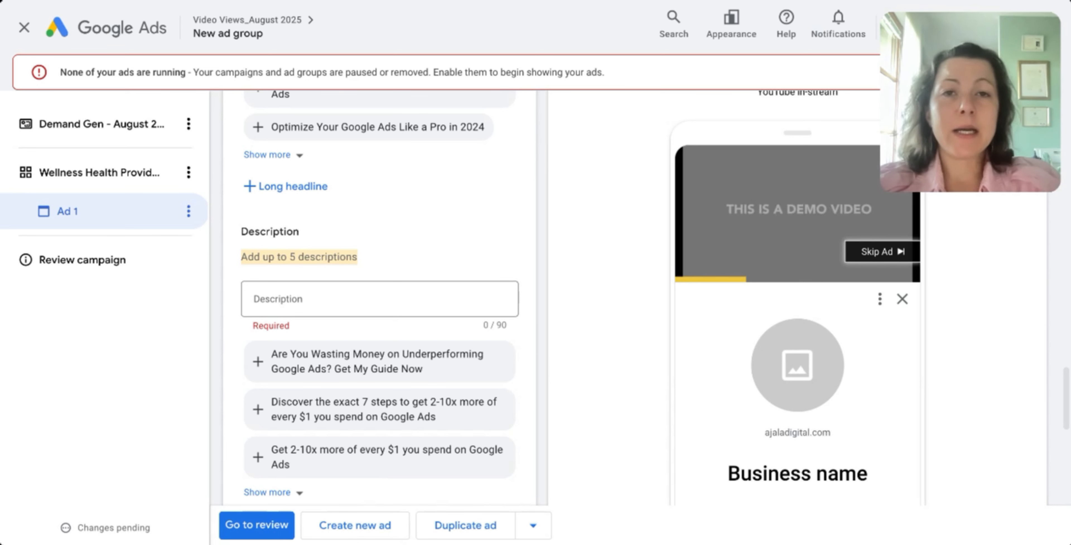
scroll(379, 298, "down", 5)
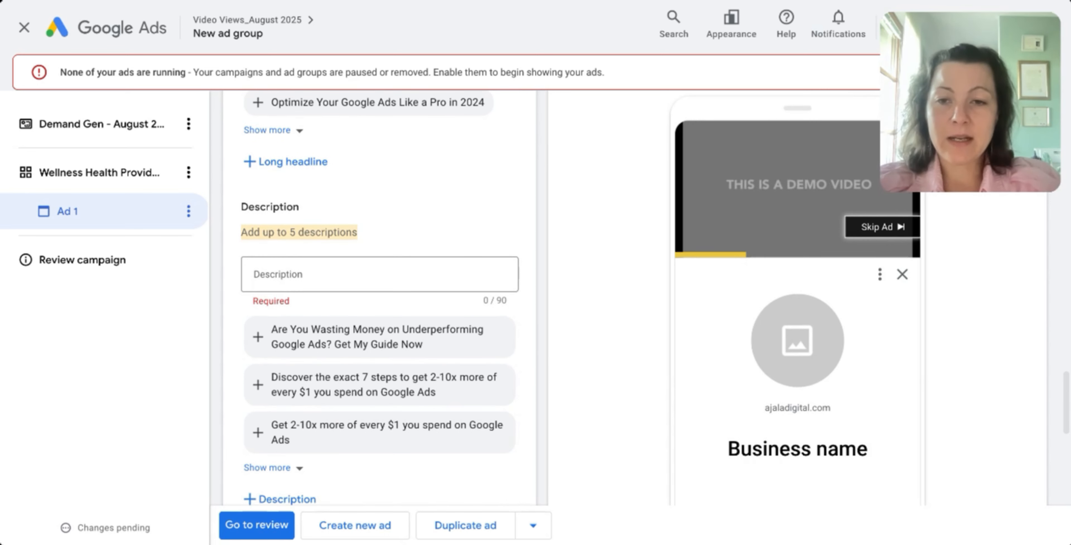
Set Ad 1's call to action text to Start now and its business name to Ajala Digital
scroll(379, 299, "down", 10)
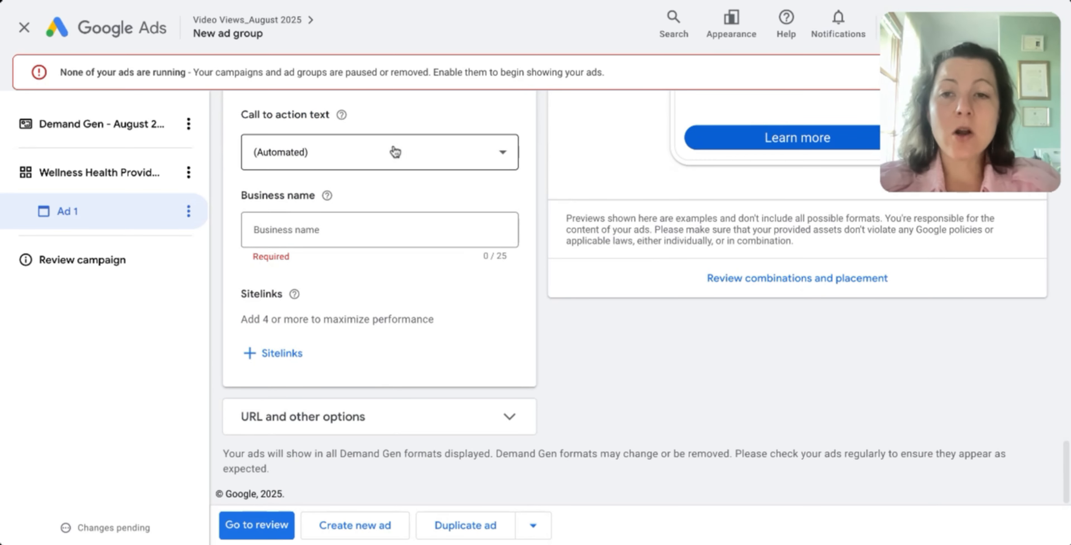
left_click(386, 154)
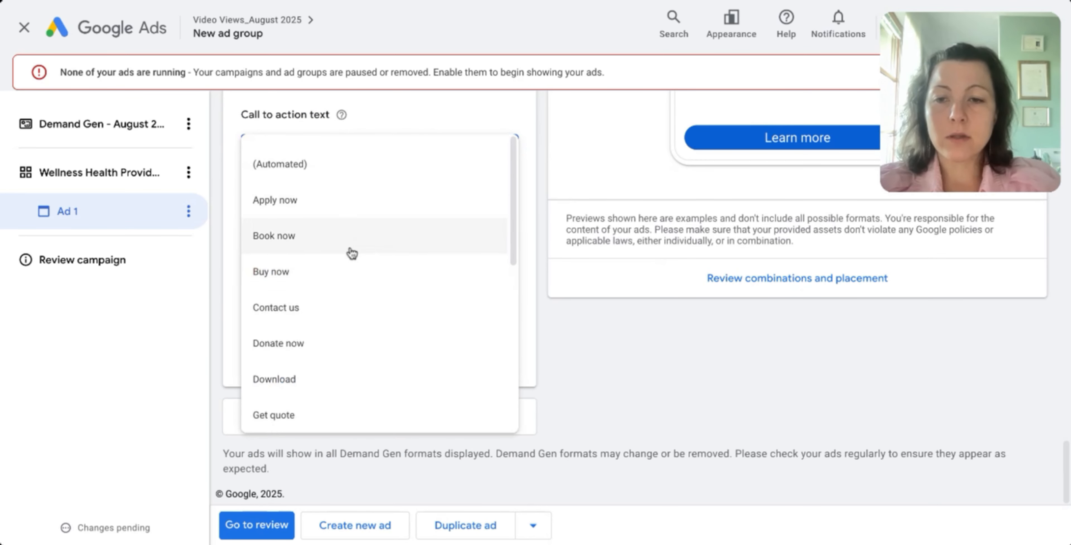
scroll(380, 283, "down", 5)
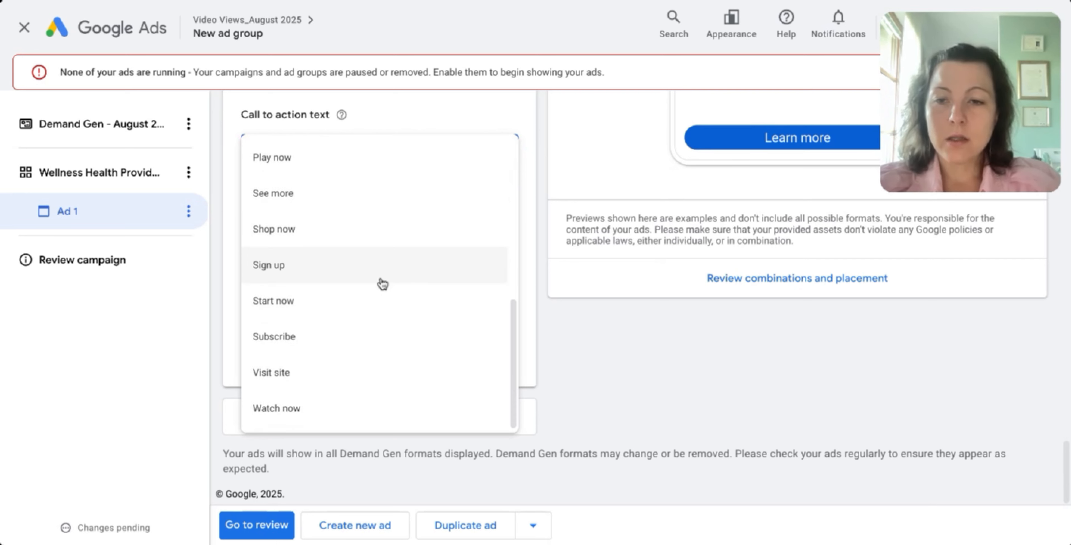
left_click(370, 299)
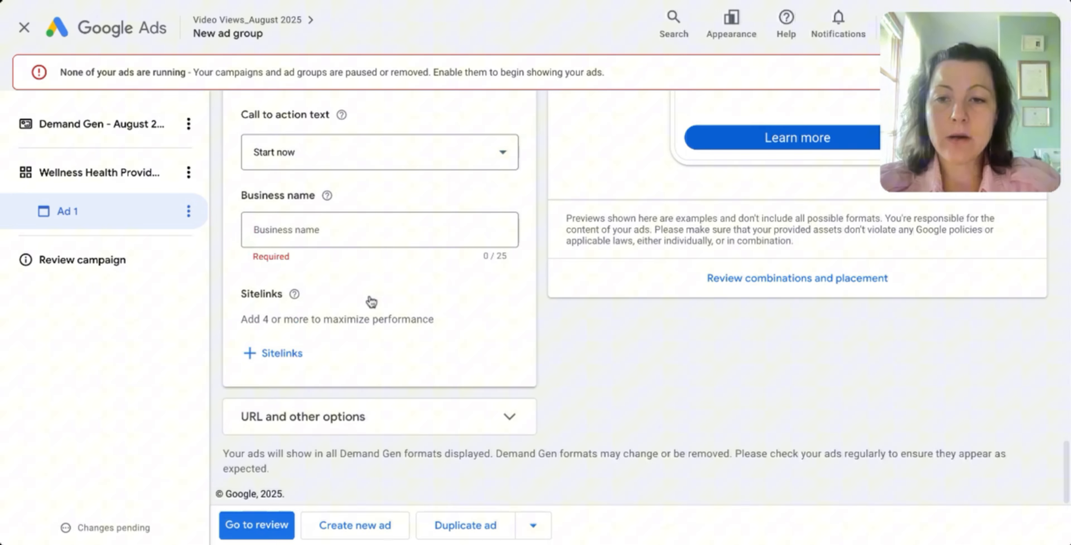
left_click(298, 229)
type("Ajala Digital")
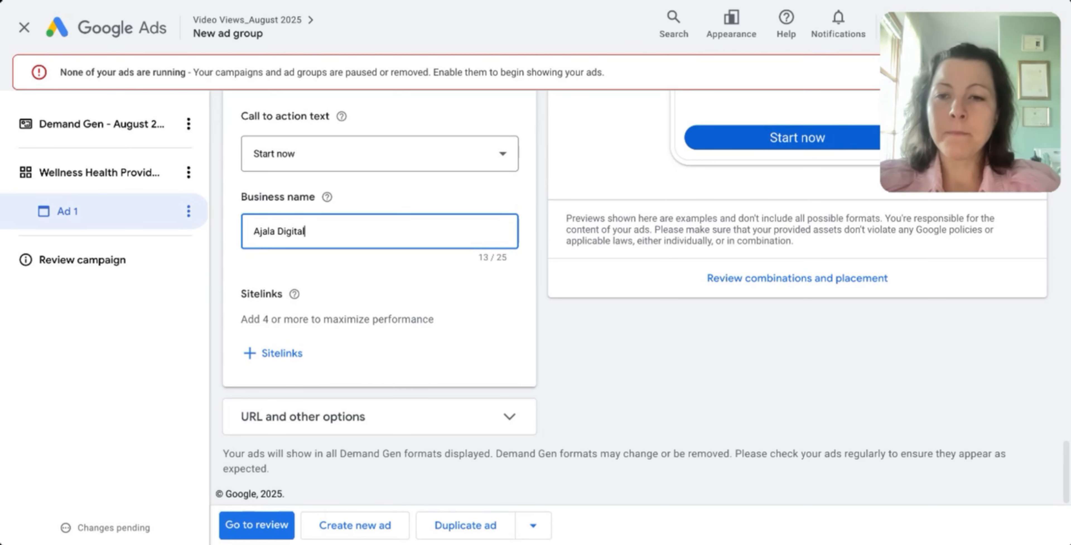
Check the sitelinks recommendation, then open the campaign review and examine the campaign and Wellness Health Providers ad group summaries
left_click_drag(243, 293, 458, 321)
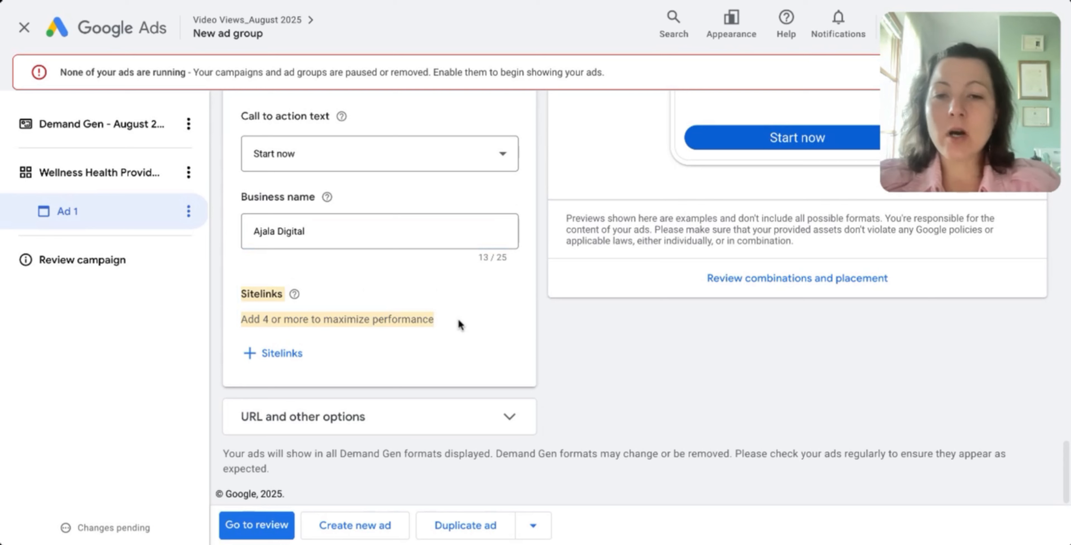
left_click(445, 317)
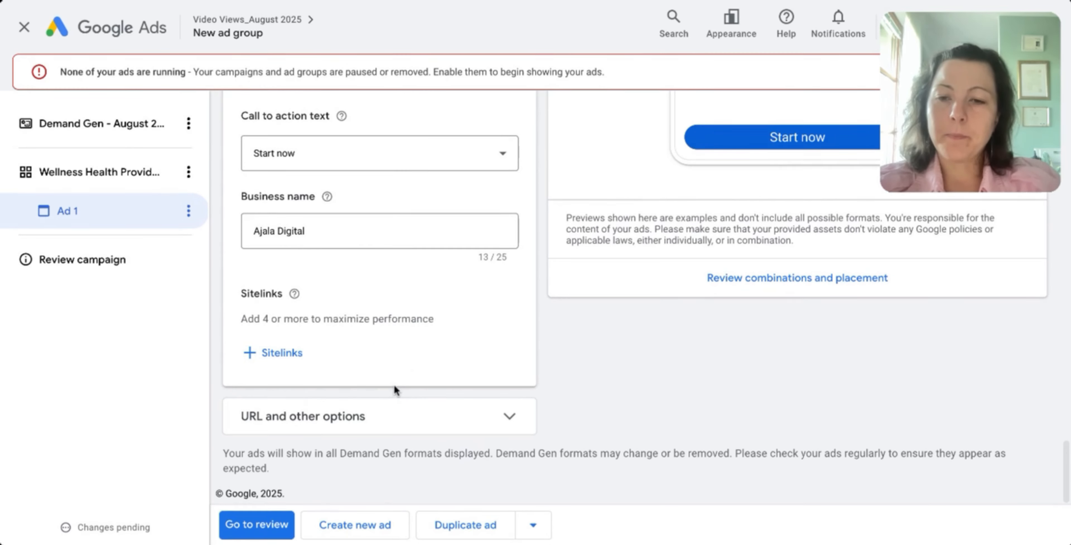
left_click(265, 528)
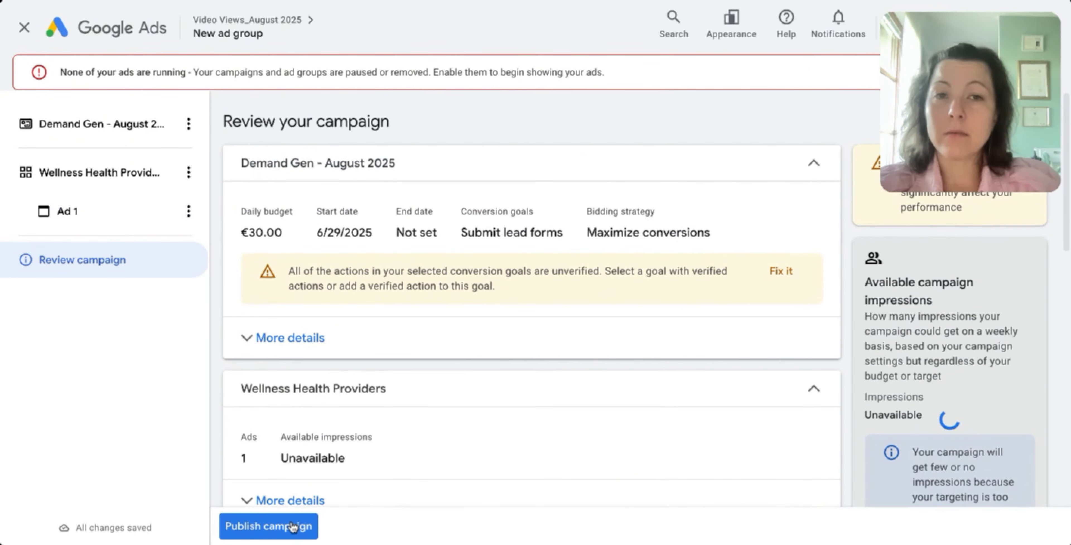
scroll(538, 346, "down", 5)
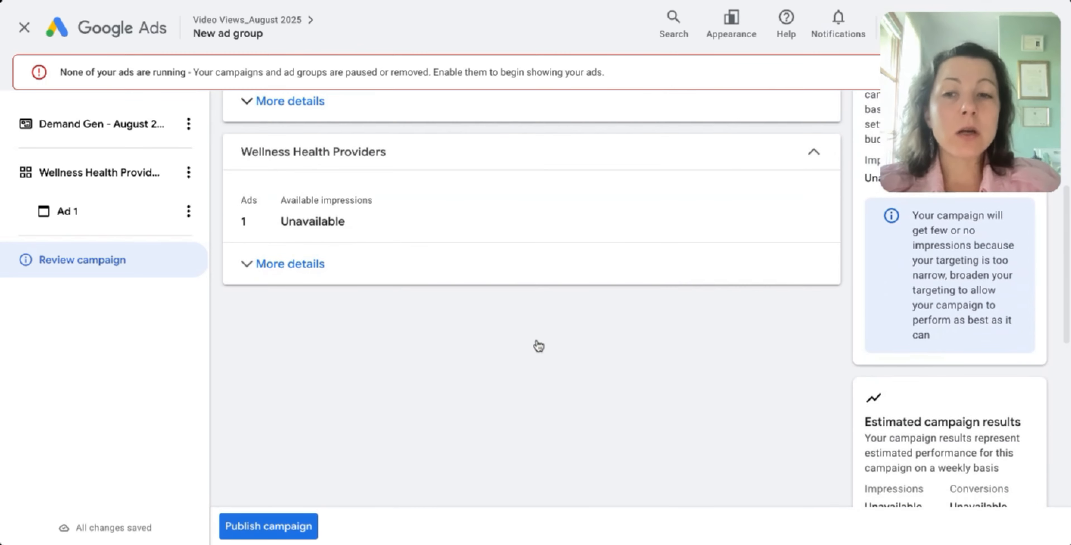
scroll(386, 347, "up", 4)
scroll(386, 347, "up", 2)
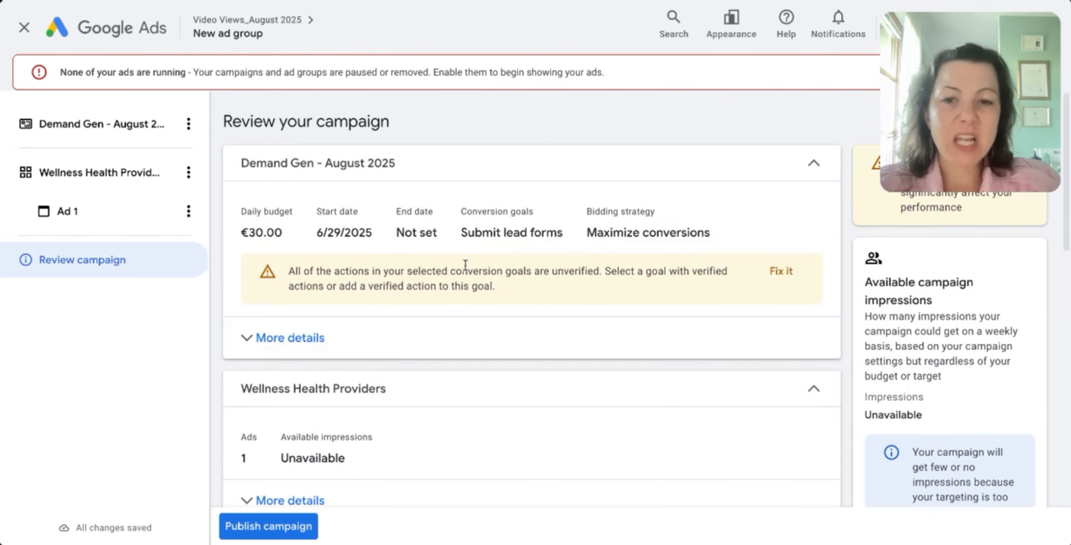
scroll(465, 264, "down", 2)
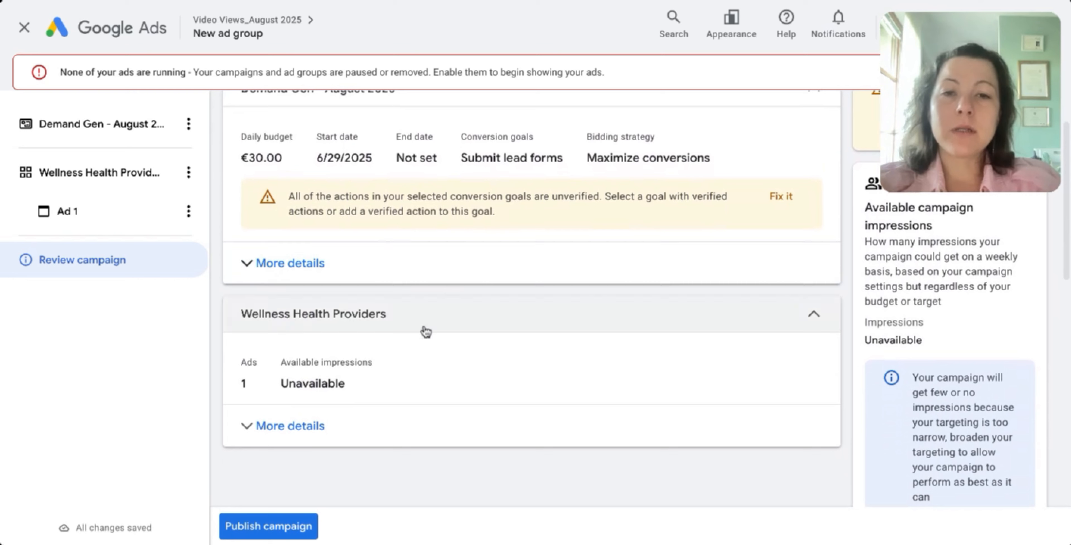